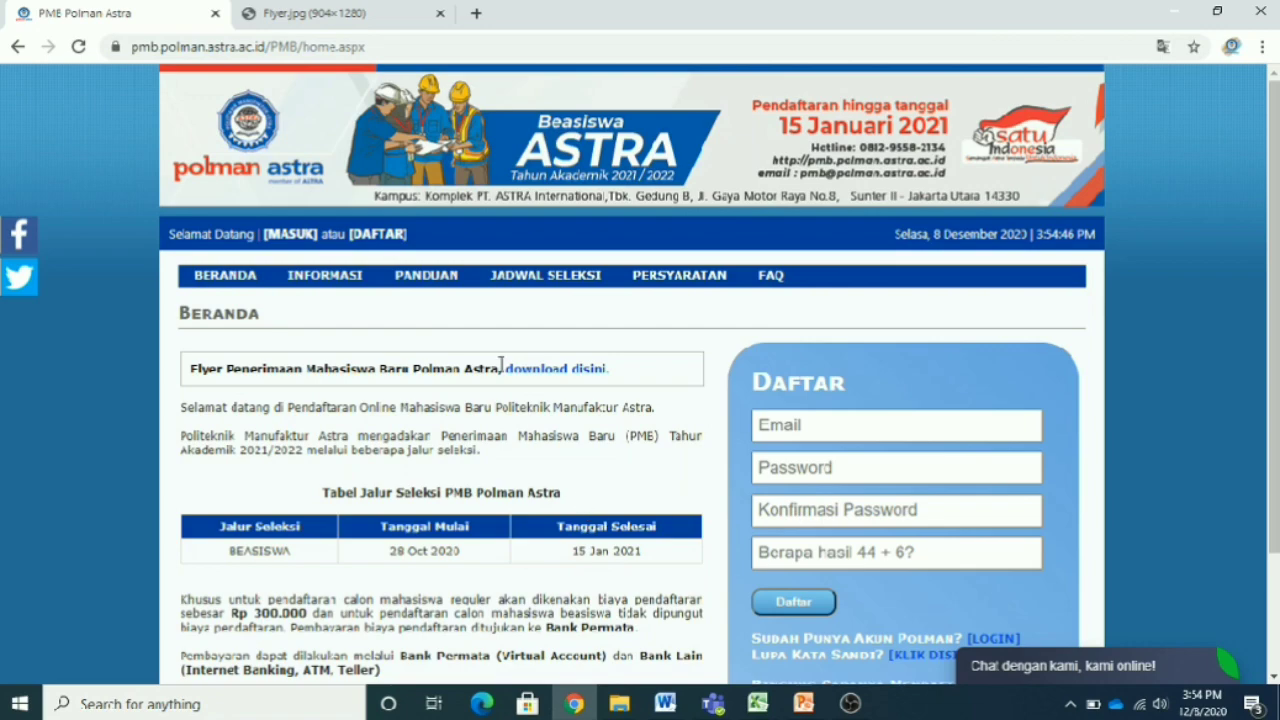
- Scroll the home page, then bring up the INFORMASI submenu with Pengumuman PMB and Jurusan & Biaya Kuliah
{"action": "scroll", "coordinate": [541, 437], "scroll_direction": "down", "scroll_amount": 2}
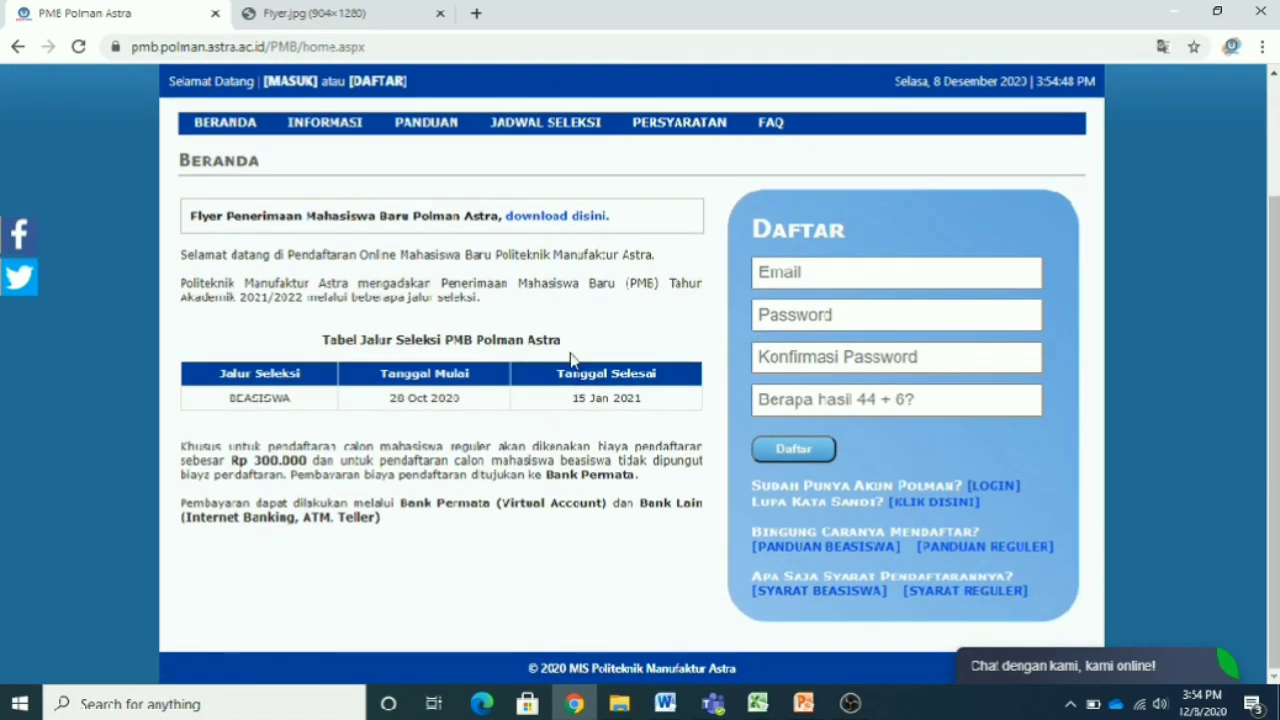
{"action": "scroll", "coordinate": [421, 550], "scroll_direction": "up", "scroll_amount": 1}
{"action": "scroll", "coordinate": [421, 550], "scroll_direction": "up", "scroll_amount": 2}
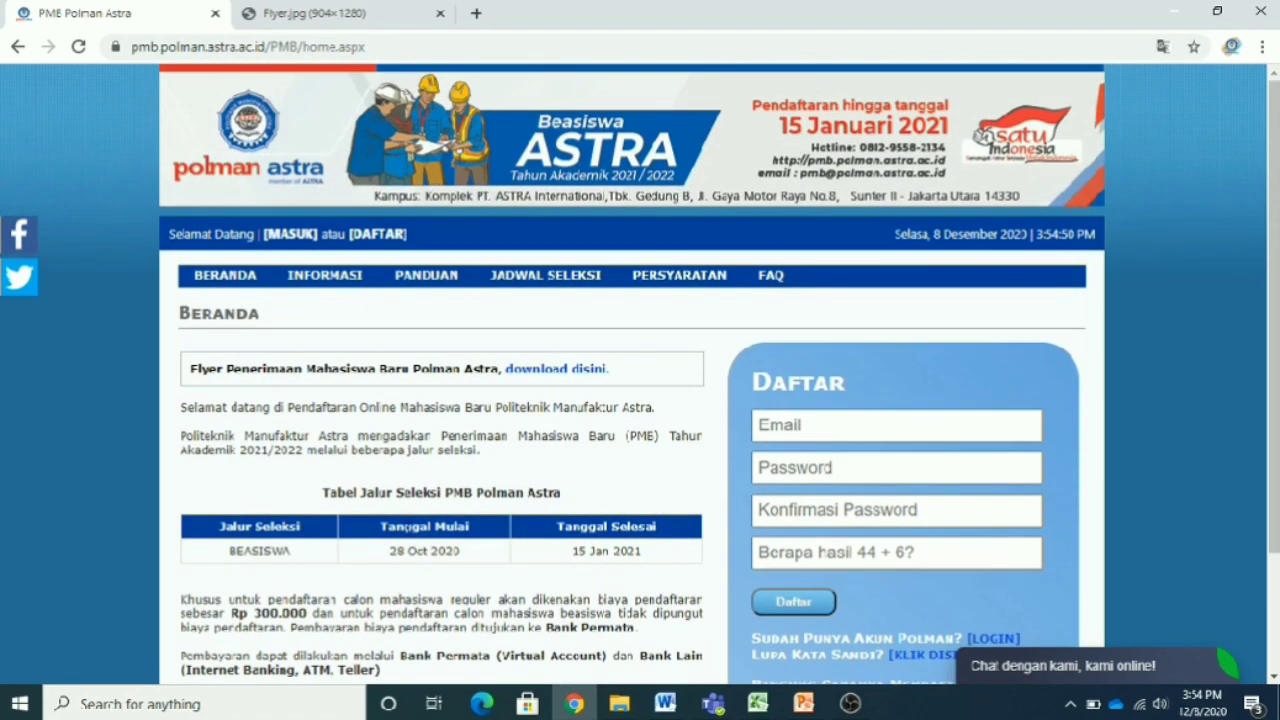
{"action": "mouse_move", "coordinate": [308, 288]}
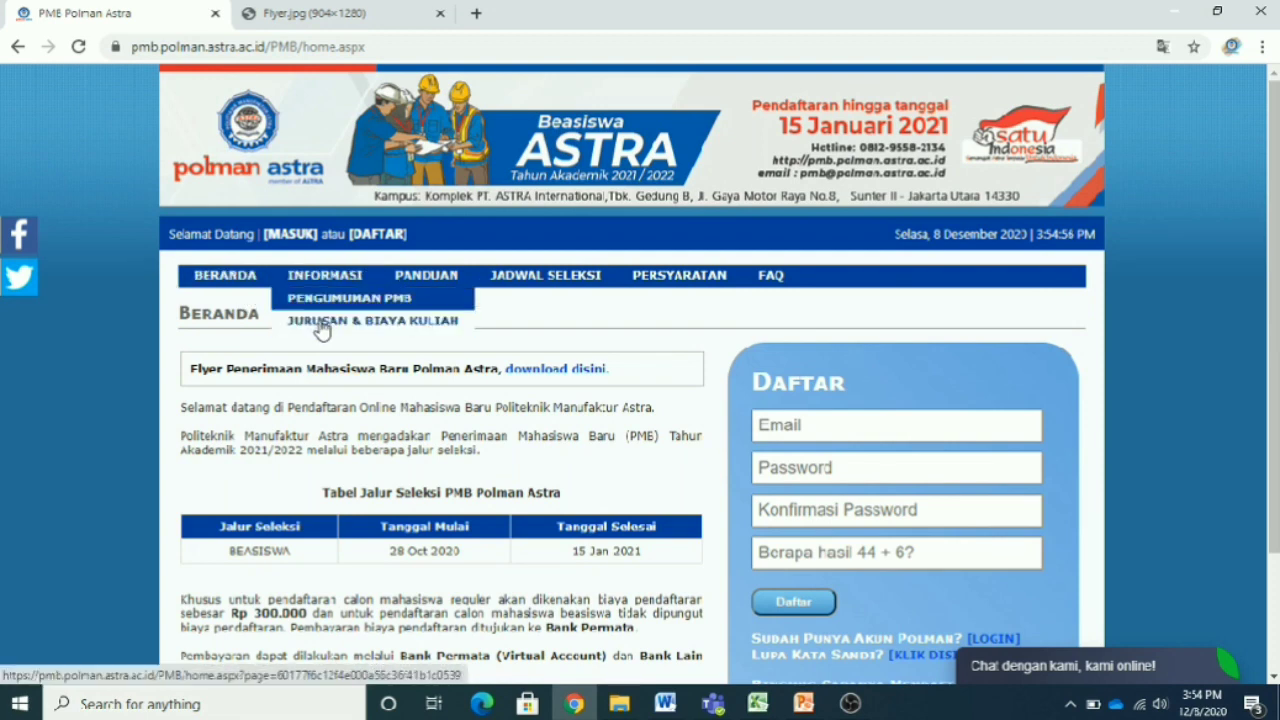
- Open the Pengumuman PMB announcements page, which currently lists no announcements
{"action": "left_click", "coordinate": [333, 302]}
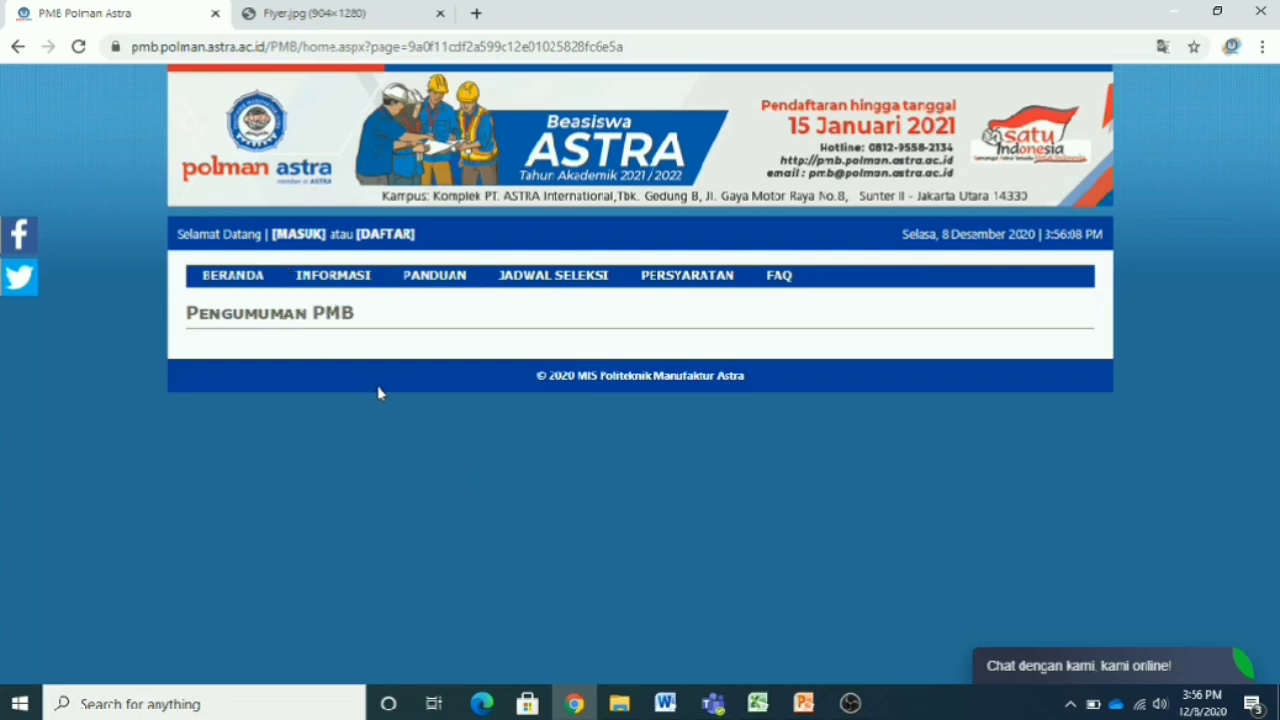
{"action": "mouse_move", "coordinate": [350, 278]}
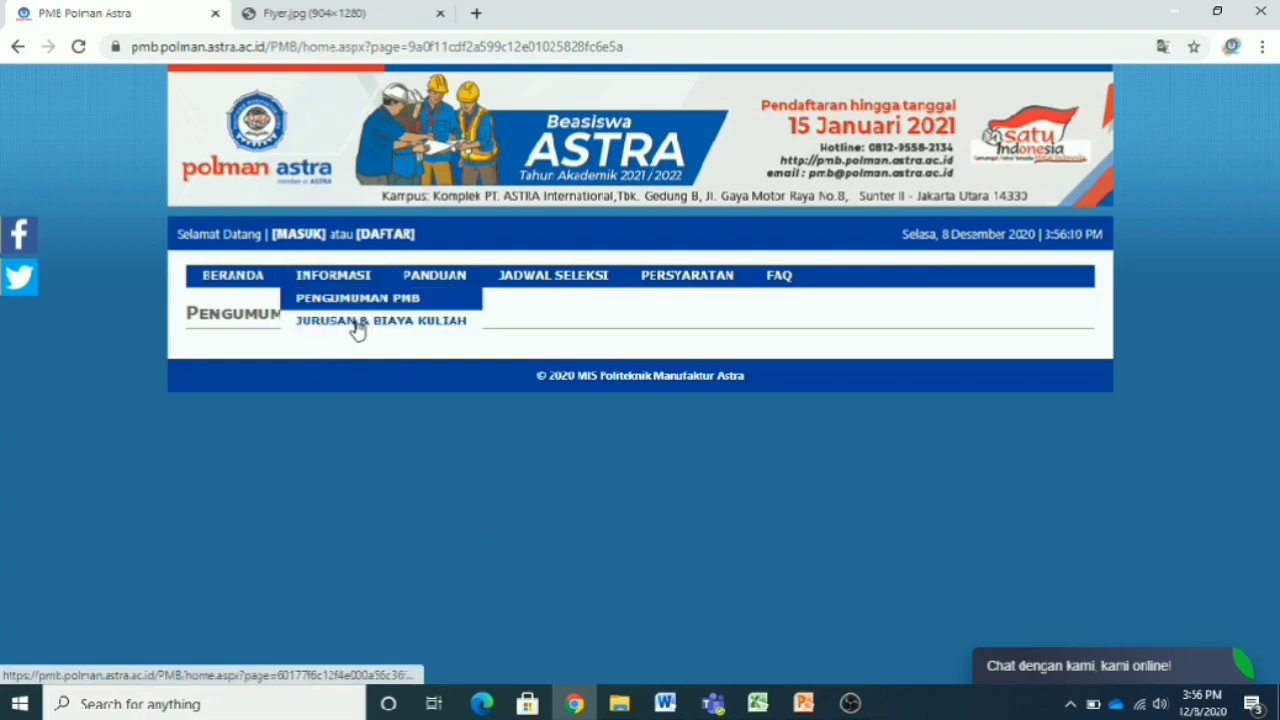
- Open Jurusan & Biaya Kuliah and read the FAQ on registration, requirements and scholarship types
{"action": "left_click", "coordinate": [357, 322]}
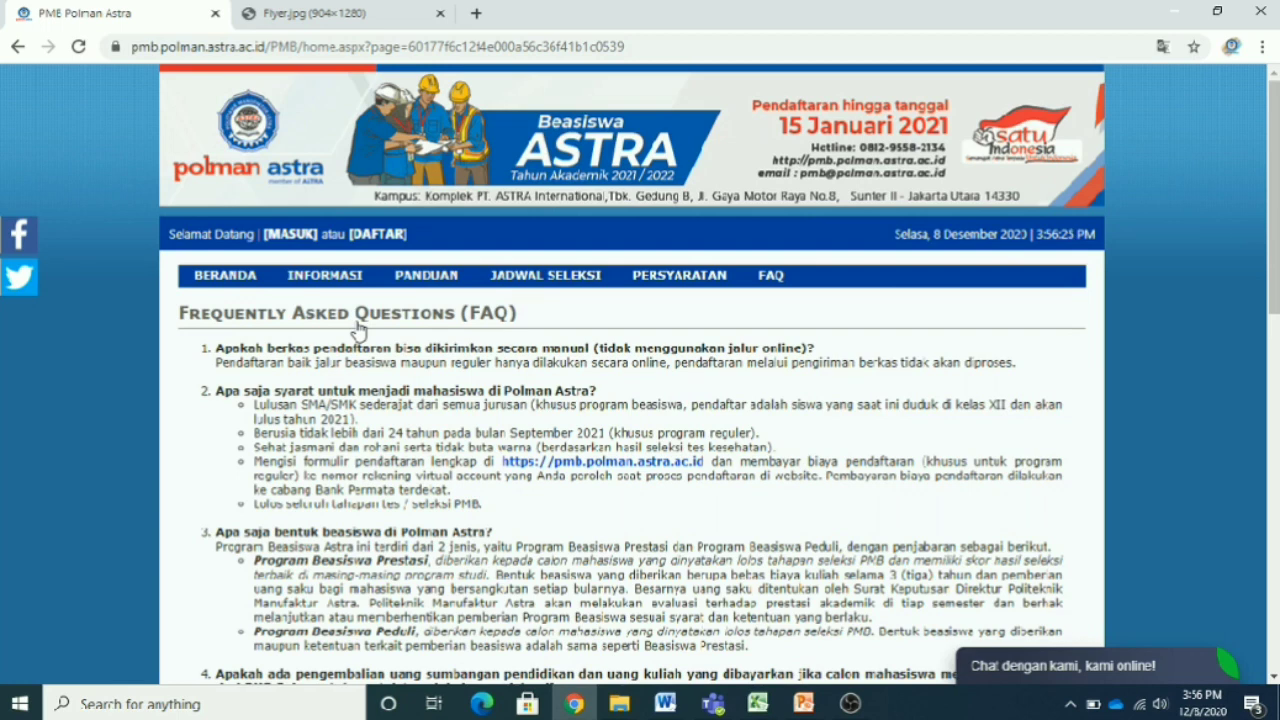
{"action": "scroll", "coordinate": [366, 388], "scroll_direction": "down", "scroll_amount": 1}
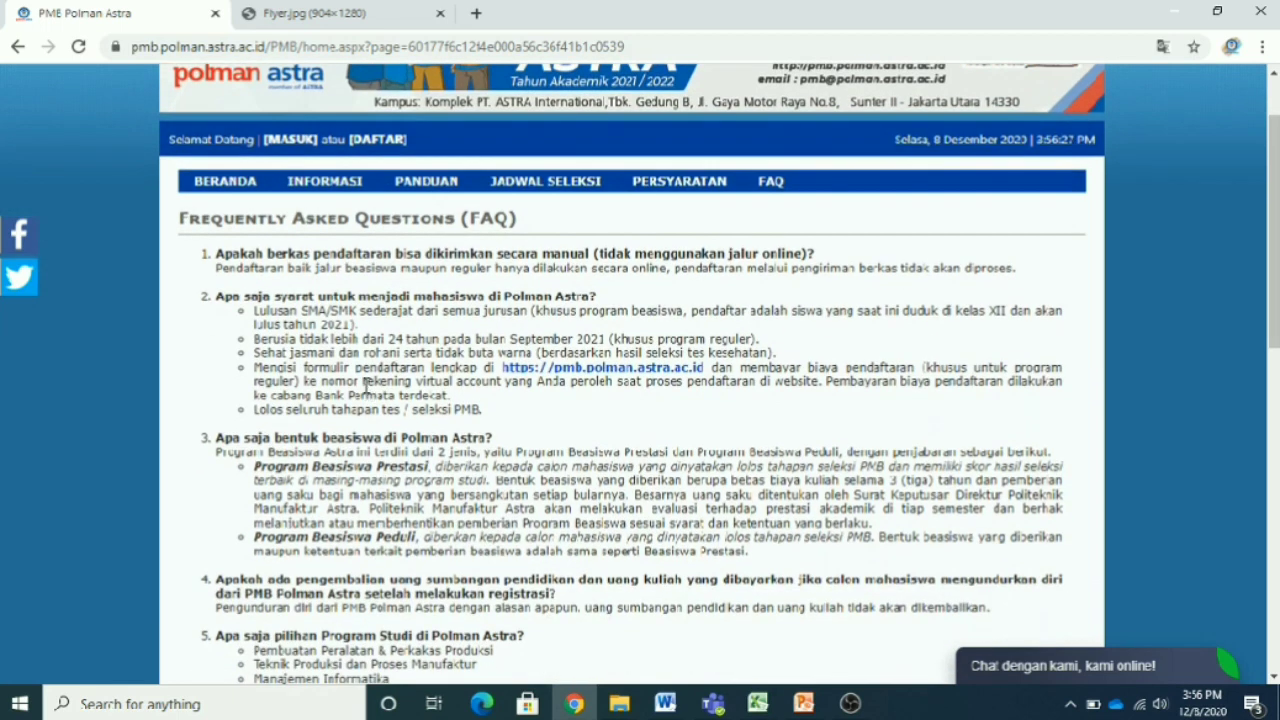
{"action": "scroll", "coordinate": [366, 388], "scroll_direction": "down", "scroll_amount": 5}
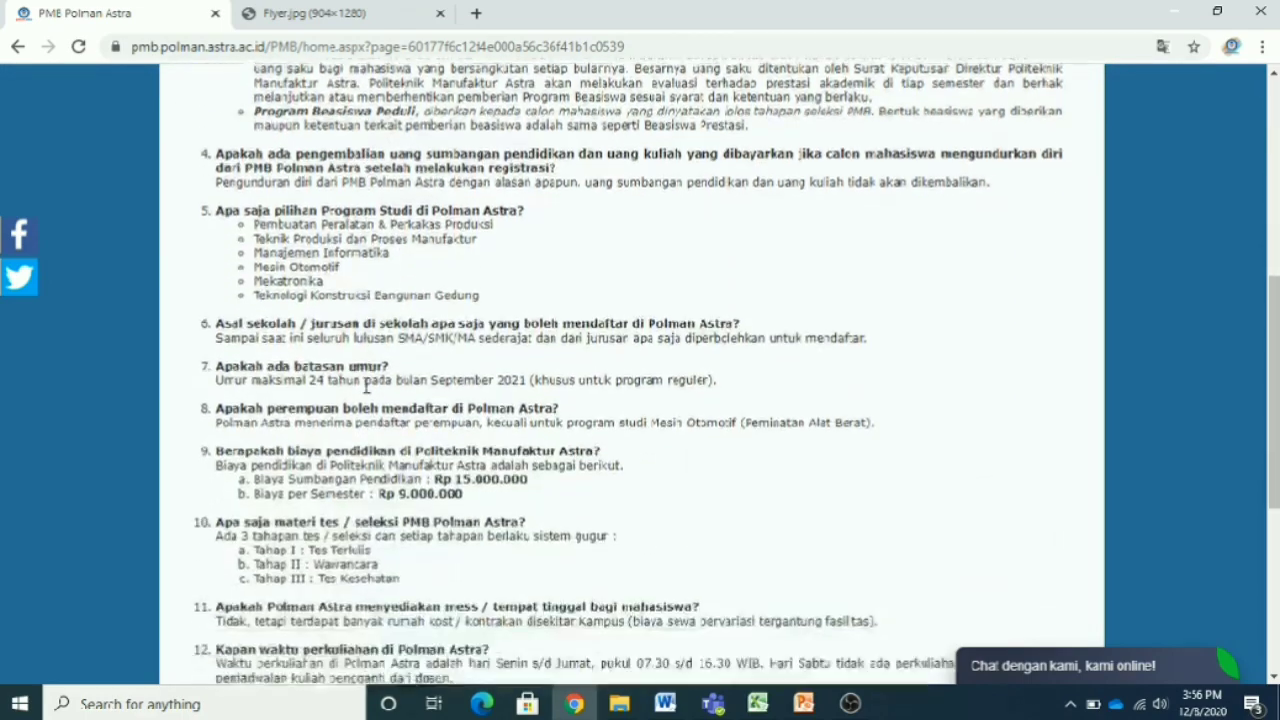
{"action": "scroll", "coordinate": [366, 388], "scroll_direction": "down", "scroll_amount": 4}
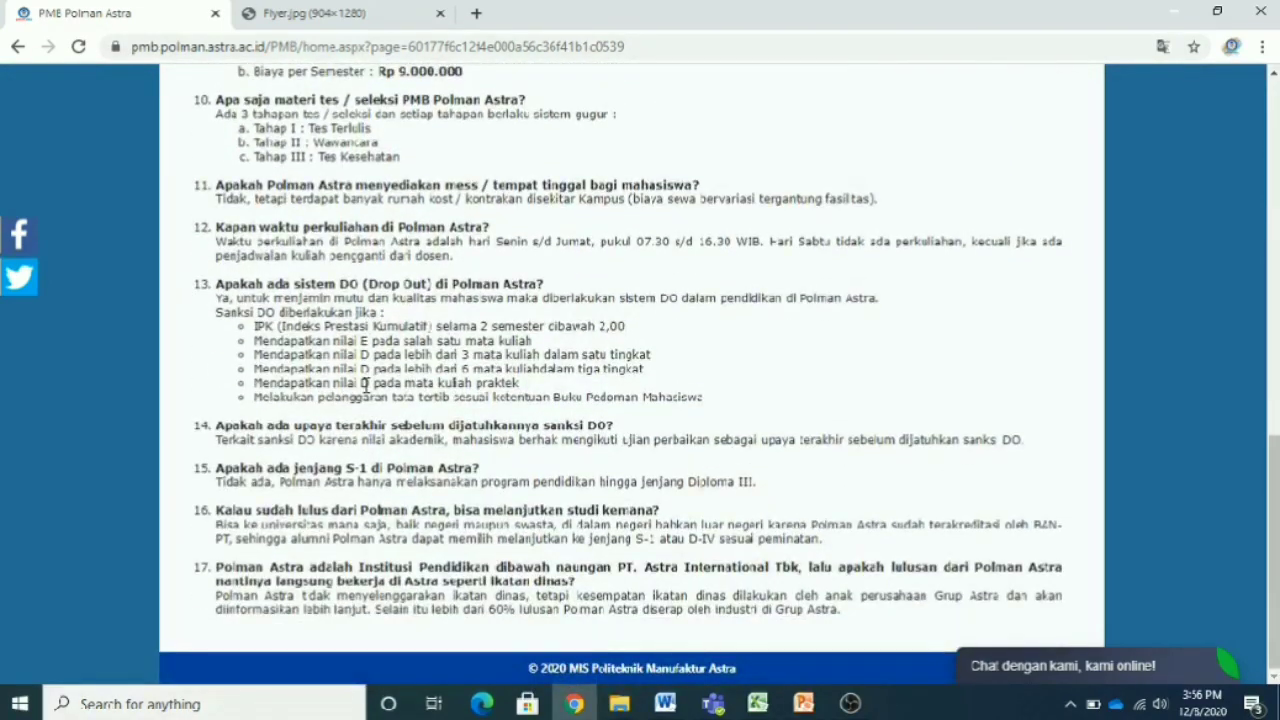
{"action": "scroll", "coordinate": [366, 385], "scroll_direction": "up", "scroll_amount": 10}
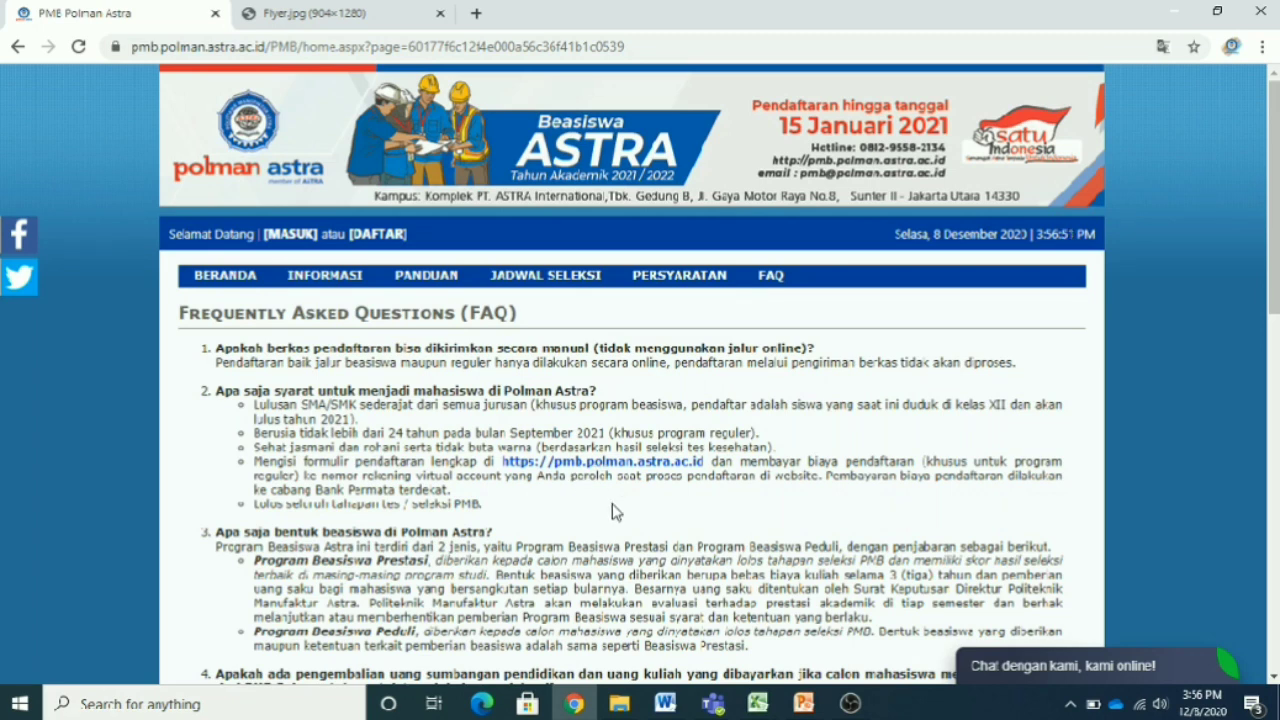
{"action": "scroll", "coordinate": [612, 503], "scroll_direction": "down", "scroll_amount": 1}
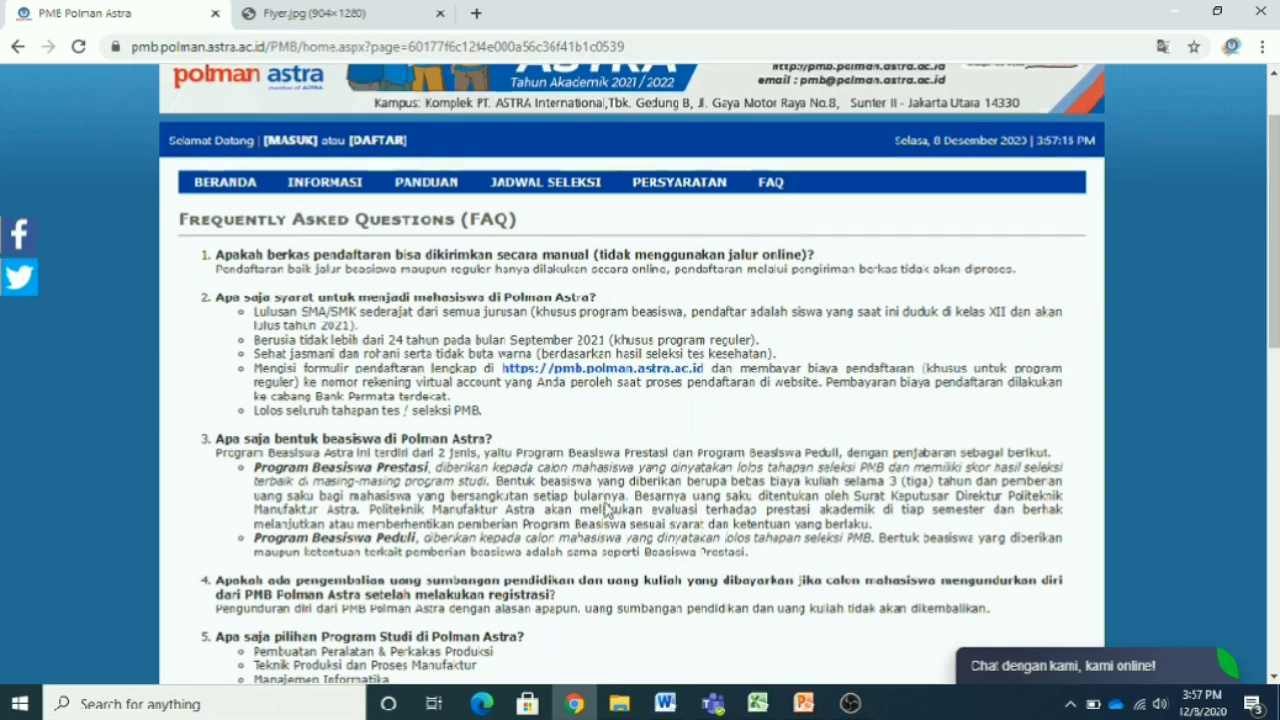
{"action": "scroll", "coordinate": [605, 505], "scroll_direction": "up", "scroll_amount": 2}
{"action": "mouse_move", "coordinate": [334, 282]}
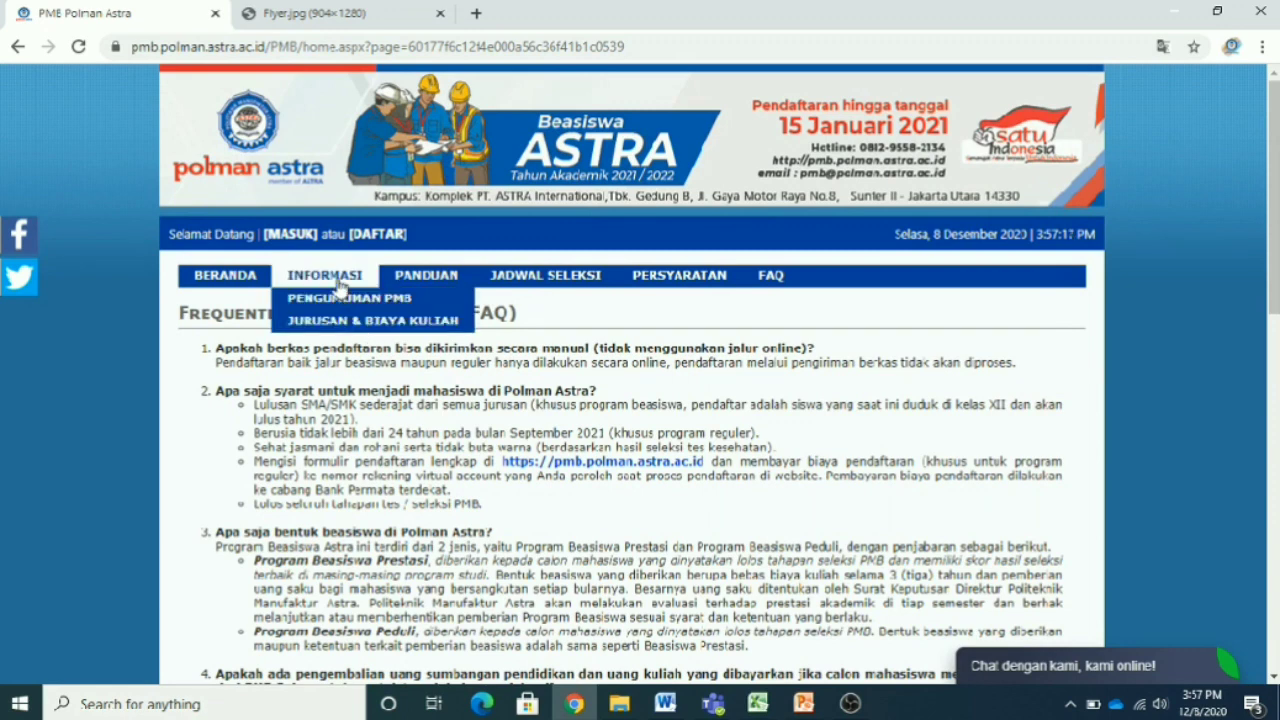
{"action": "mouse_move", "coordinate": [424, 283]}
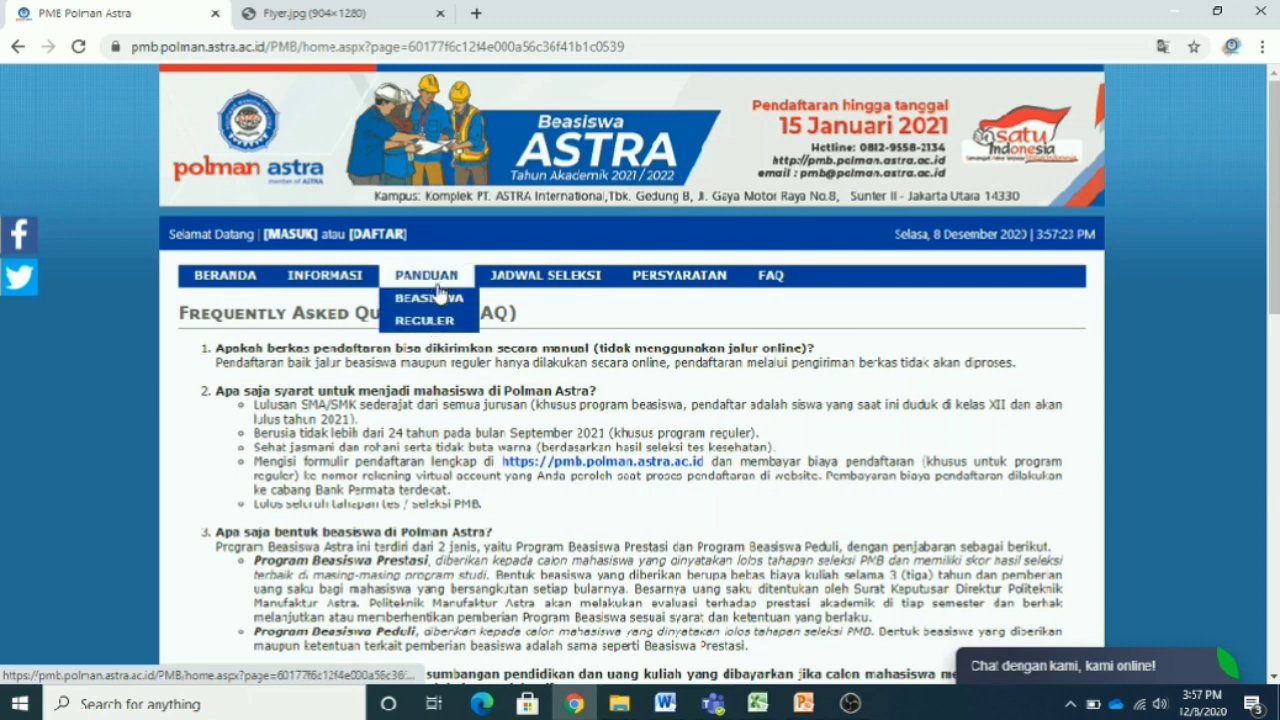
- Open the scholarship-track online registration guide PDF and scroll through its 8 pages
{"action": "left_click", "coordinate": [440, 300]}
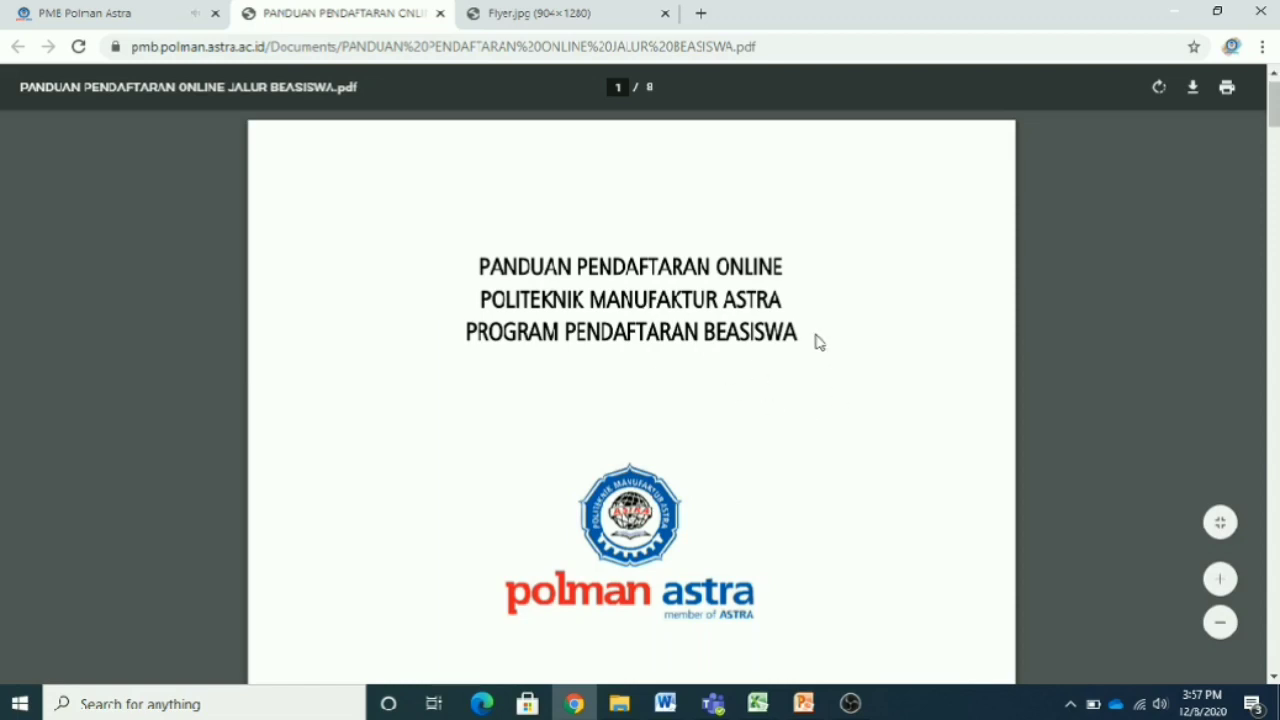
{"action": "scroll", "coordinate": [816, 341], "scroll_direction": "down", "scroll_amount": 2}
{"action": "scroll", "coordinate": [816, 342], "scroll_direction": "down", "scroll_amount": 7}
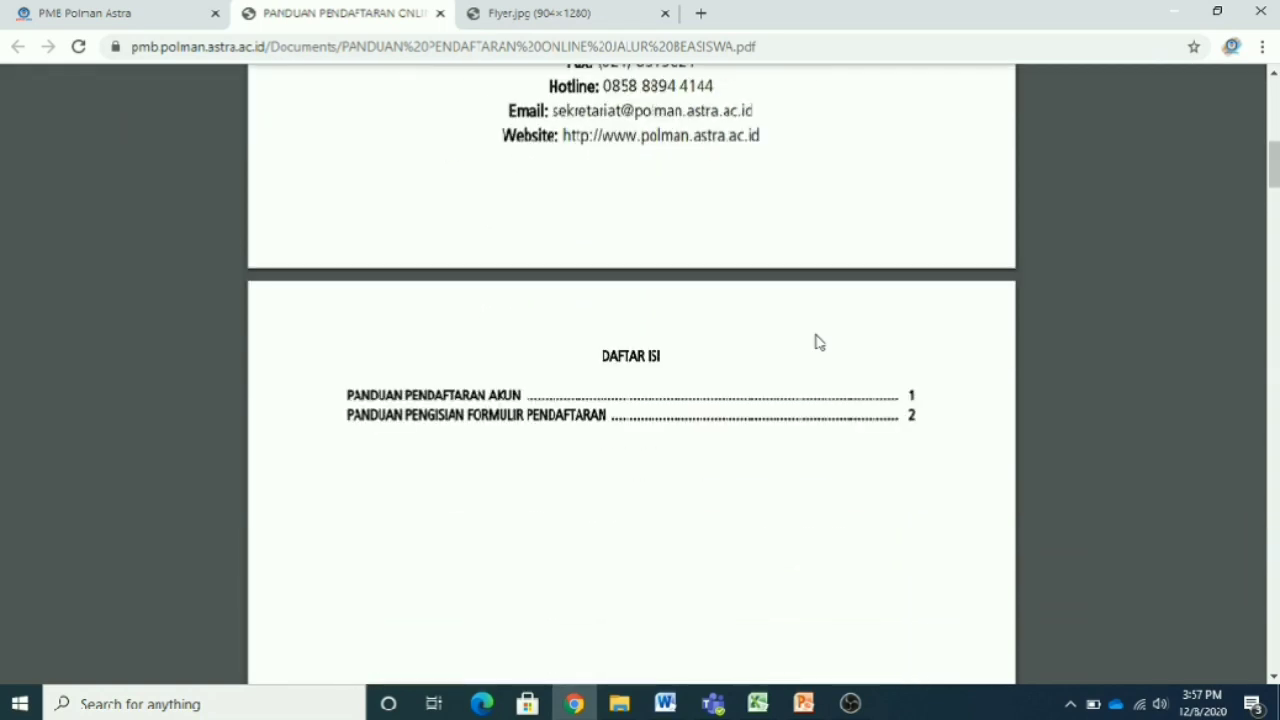
{"action": "scroll", "coordinate": [816, 342], "scroll_direction": "down", "scroll_amount": 4}
{"action": "scroll", "coordinate": [816, 342], "scroll_direction": "down", "scroll_amount": 7}
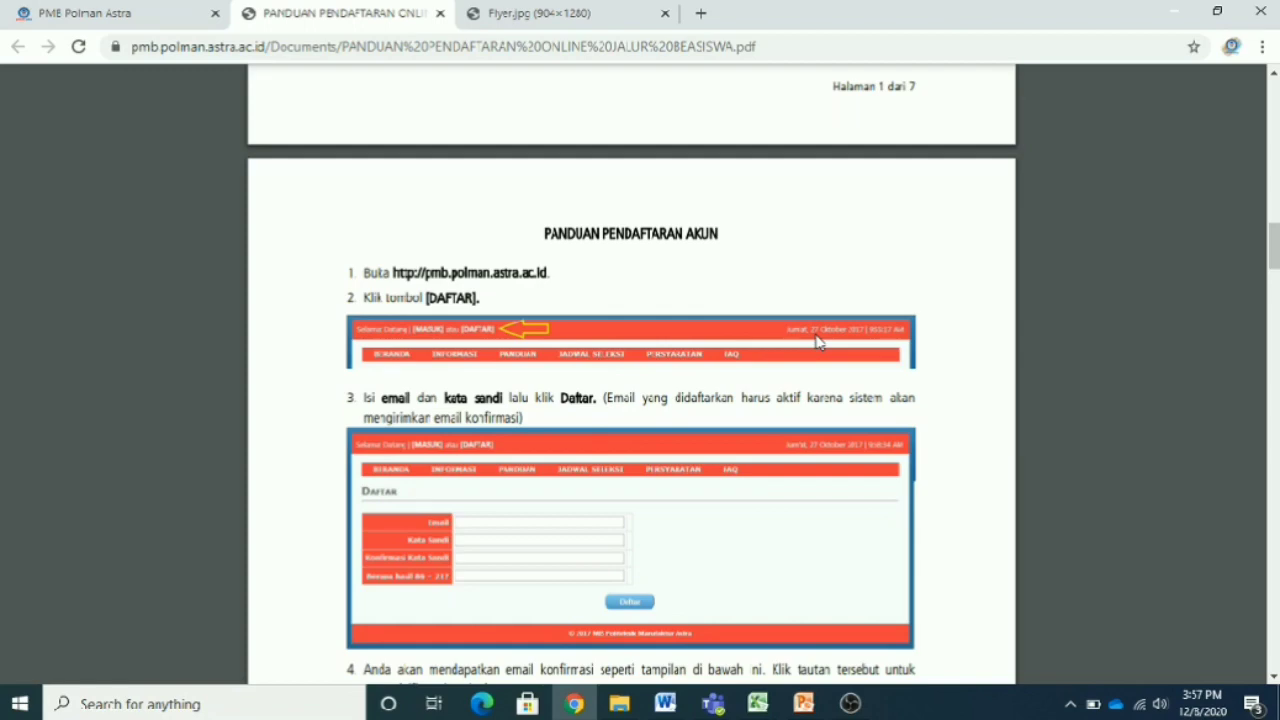
{"action": "scroll", "coordinate": [816, 341], "scroll_direction": "down", "scroll_amount": 5}
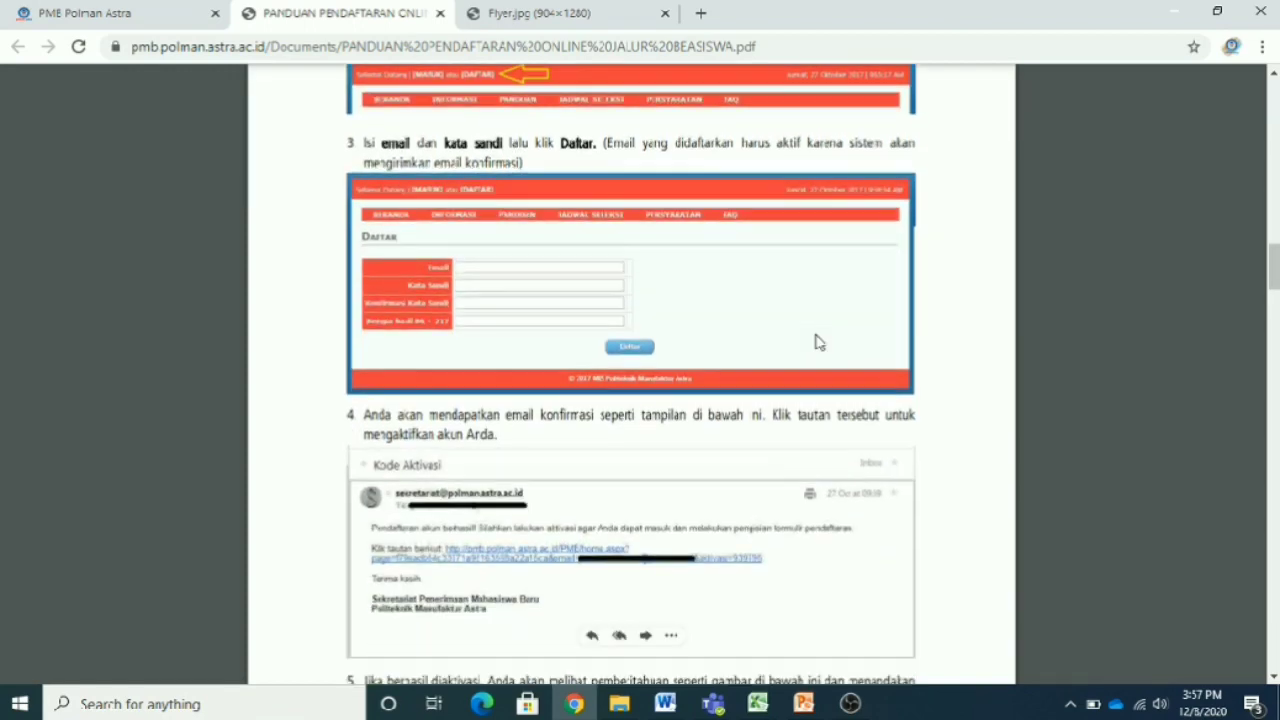
{"action": "scroll", "coordinate": [816, 342], "scroll_direction": "down", "scroll_amount": 10}
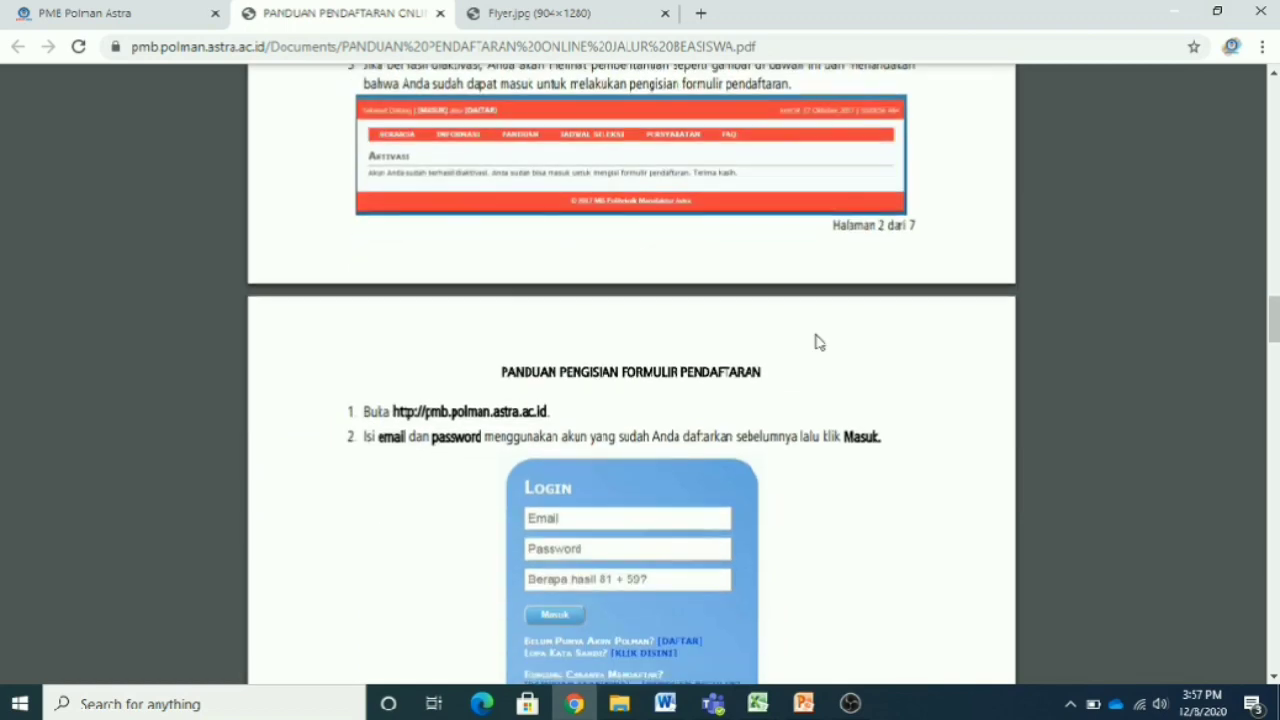
{"action": "scroll", "coordinate": [816, 342], "scroll_direction": "down", "scroll_amount": 11}
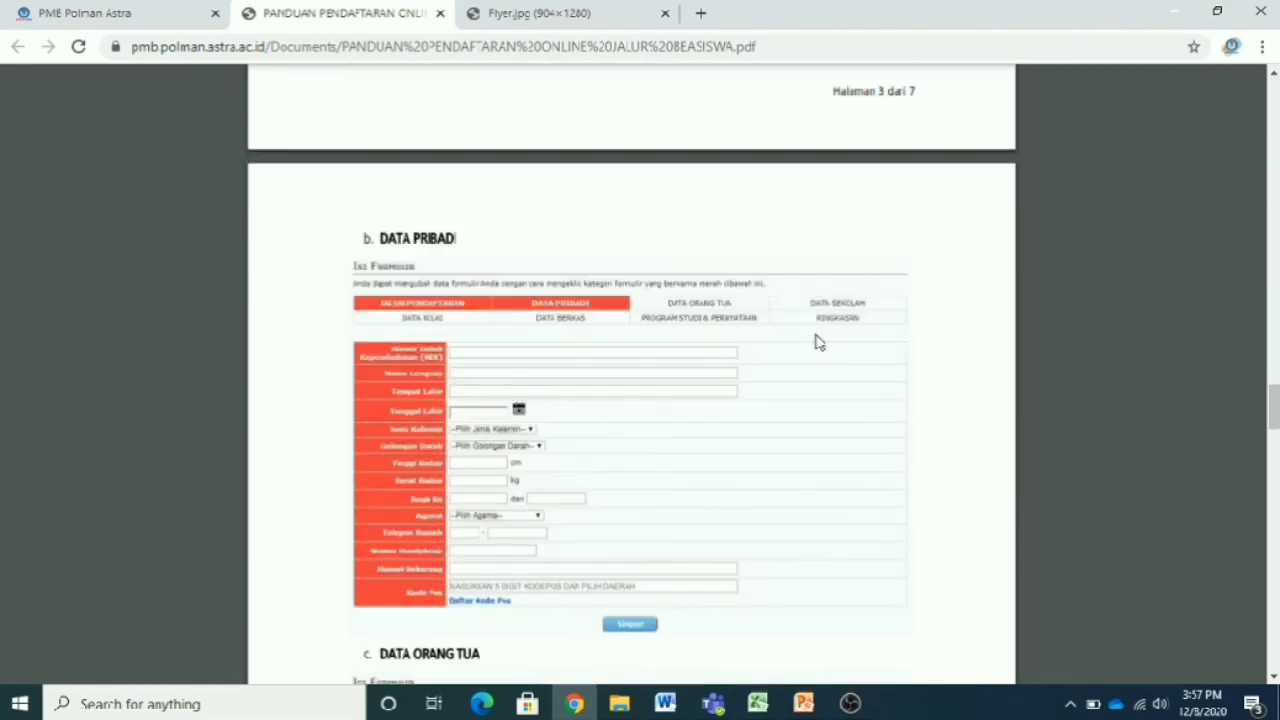
{"action": "scroll", "coordinate": [816, 342], "scroll_direction": "down", "scroll_amount": 12}
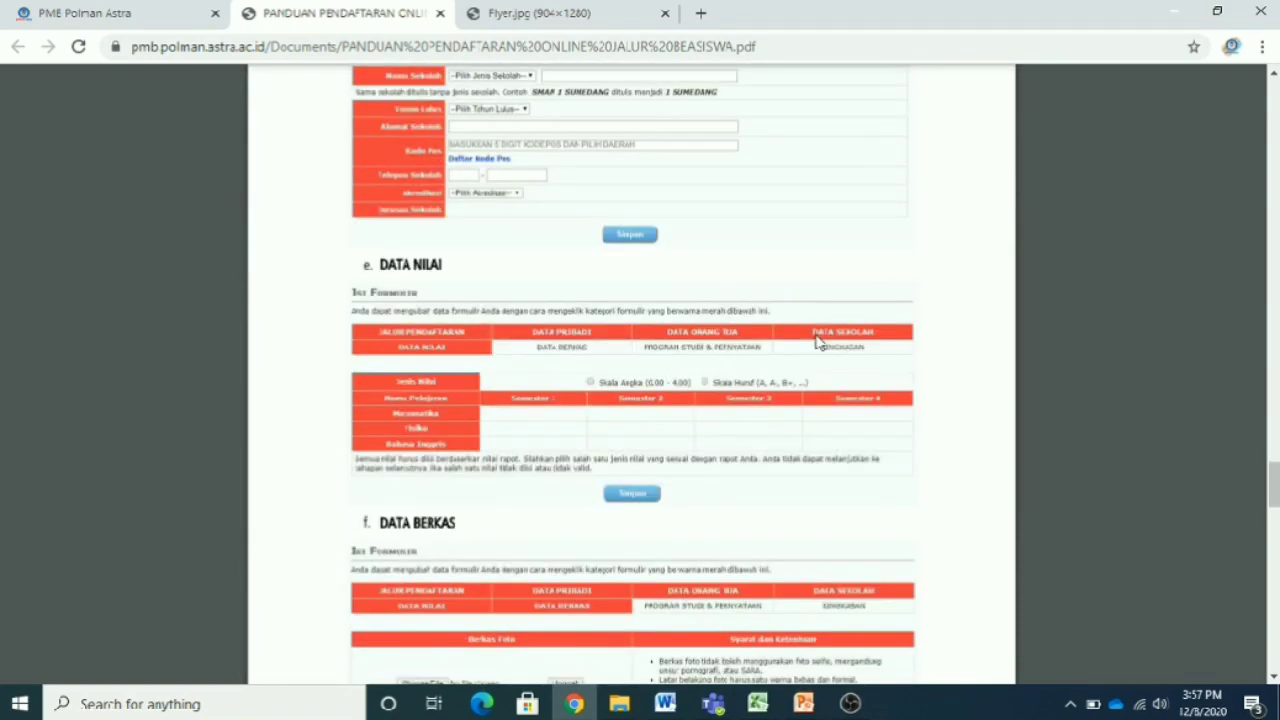
{"action": "scroll", "coordinate": [816, 342], "scroll_direction": "down", "scroll_amount": 12}
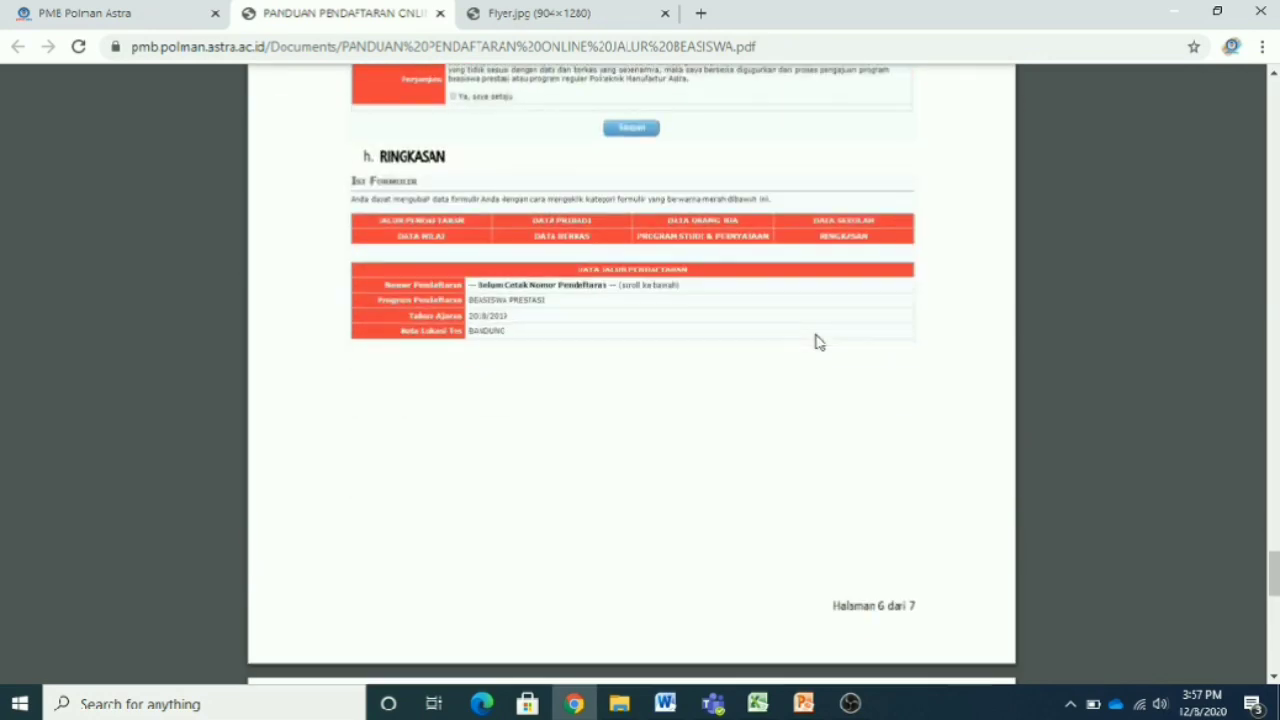
{"action": "scroll", "coordinate": [816, 342], "scroll_direction": "down", "scroll_amount": 4}
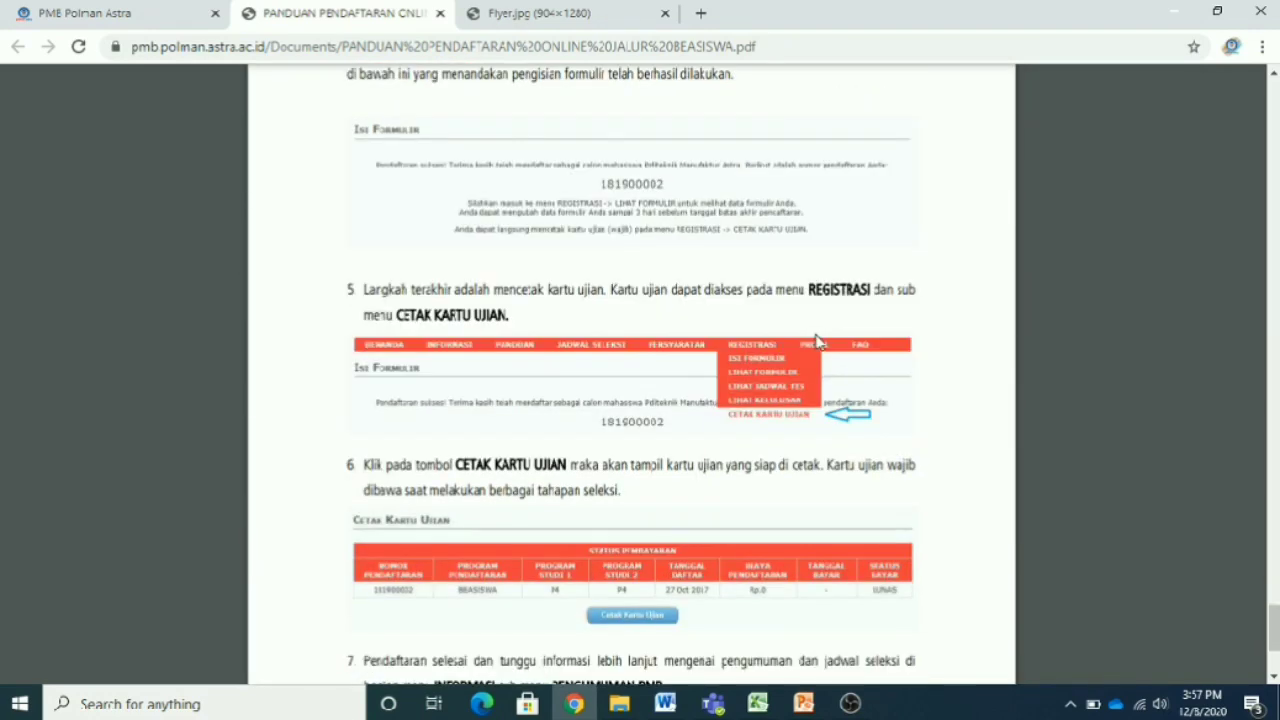
{"action": "scroll", "coordinate": [816, 342], "scroll_direction": "up", "scroll_amount": 12}
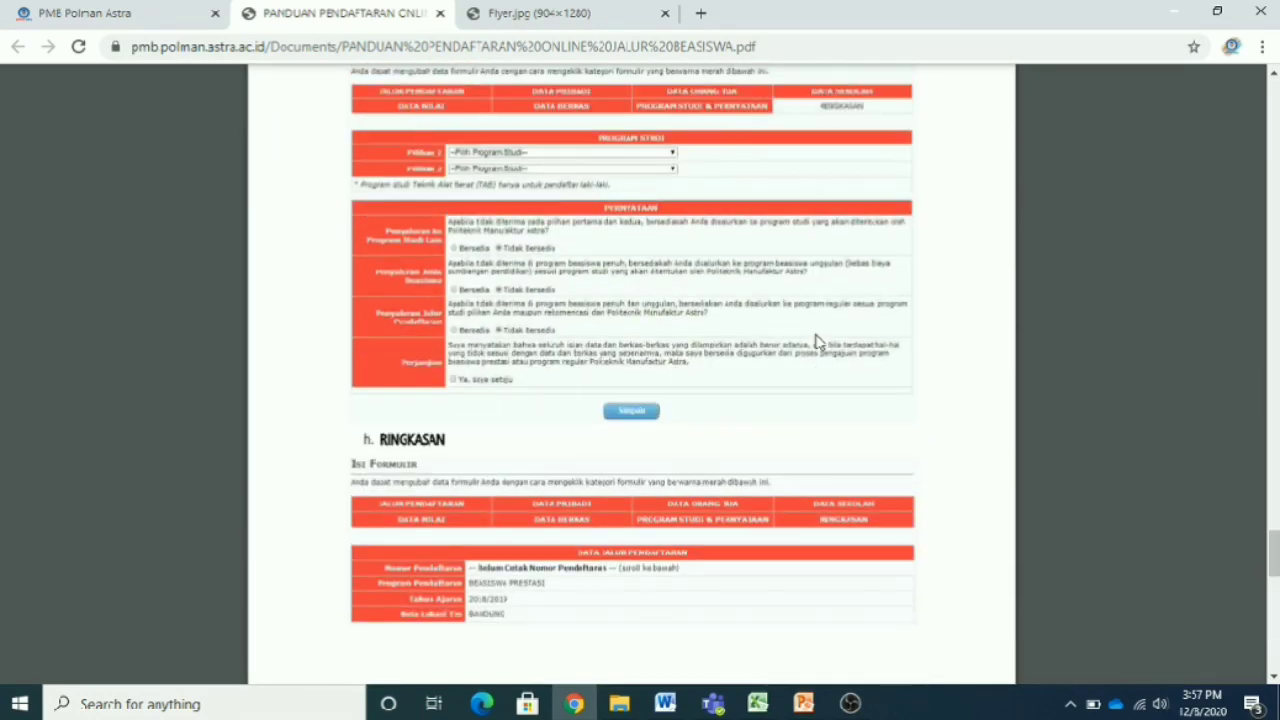
{"action": "scroll", "coordinate": [816, 342], "scroll_direction": "up", "scroll_amount": 20}
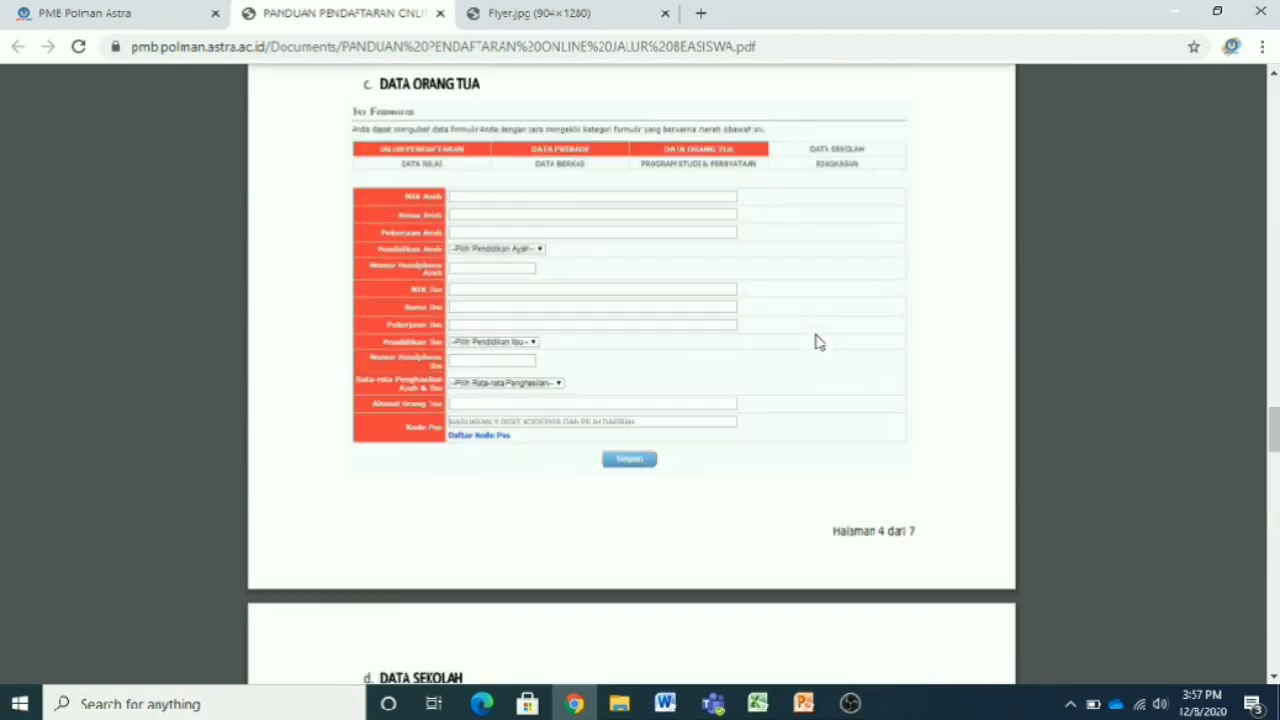
{"action": "scroll", "coordinate": [816, 342], "scroll_direction": "up", "scroll_amount": 15}
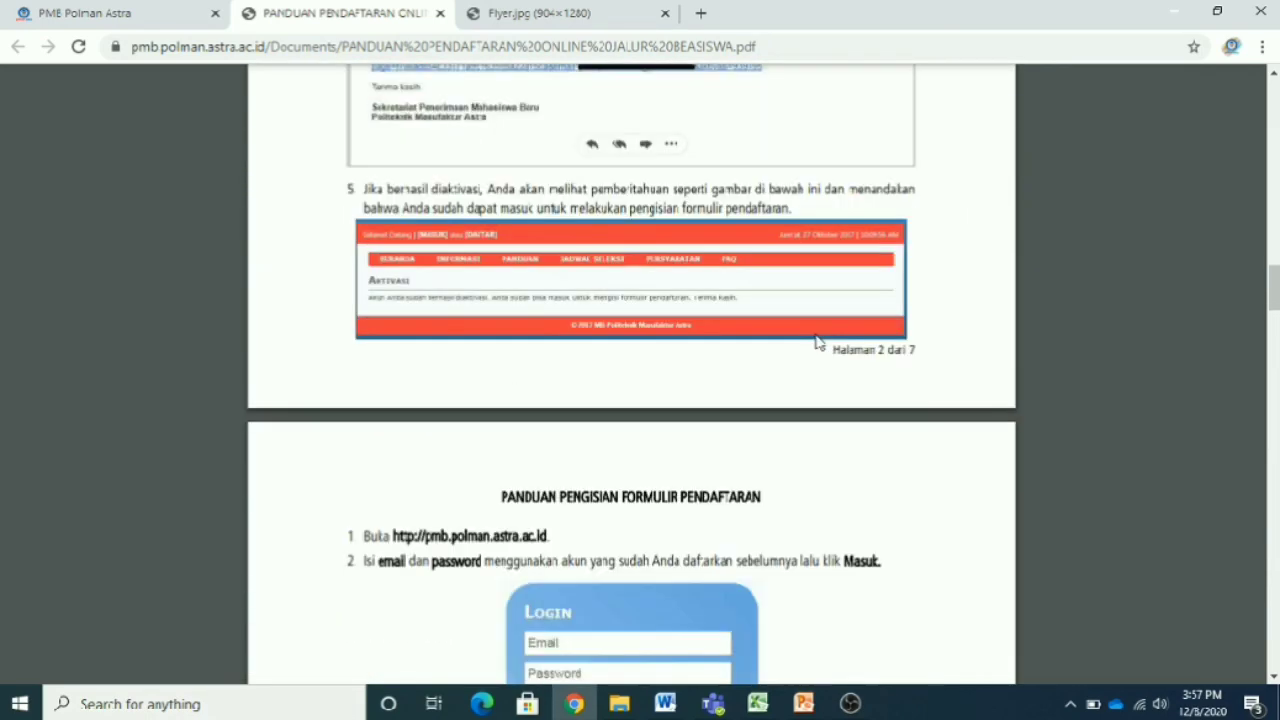
{"action": "scroll", "coordinate": [816, 342], "scroll_direction": "up", "scroll_amount": 15}
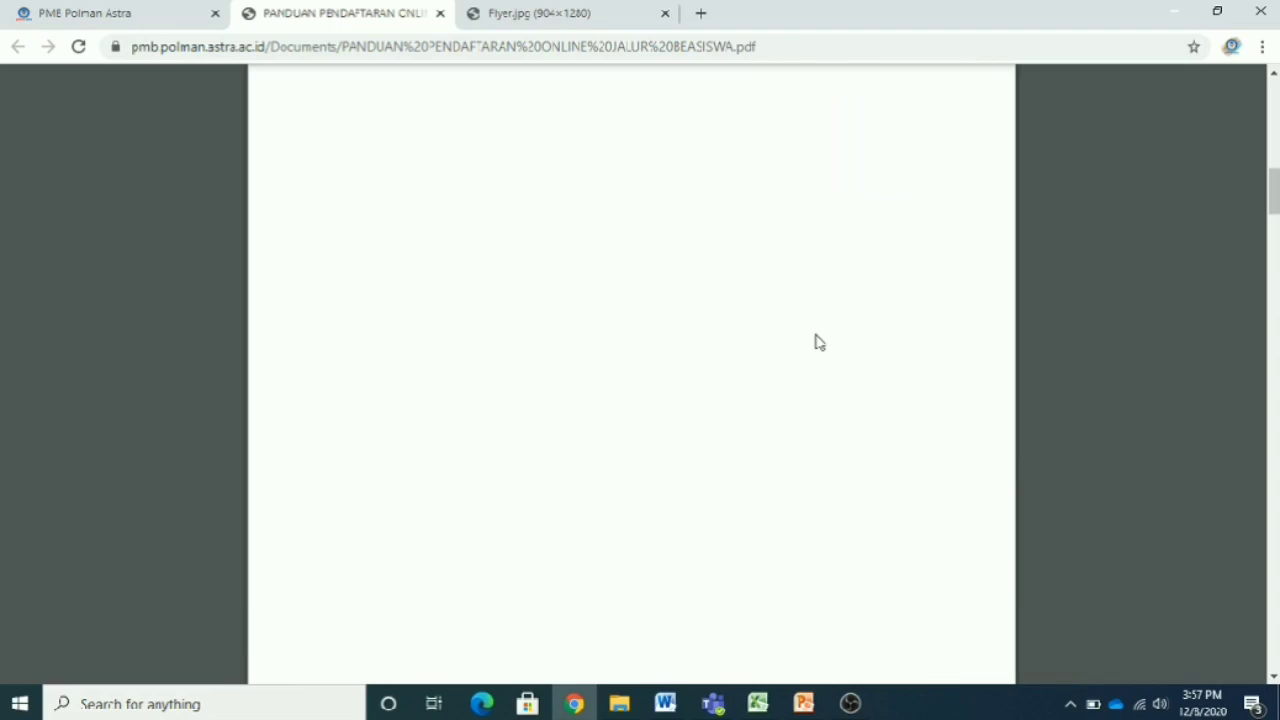
{"action": "scroll", "coordinate": [816, 342], "scroll_direction": "up", "scroll_amount": 15}
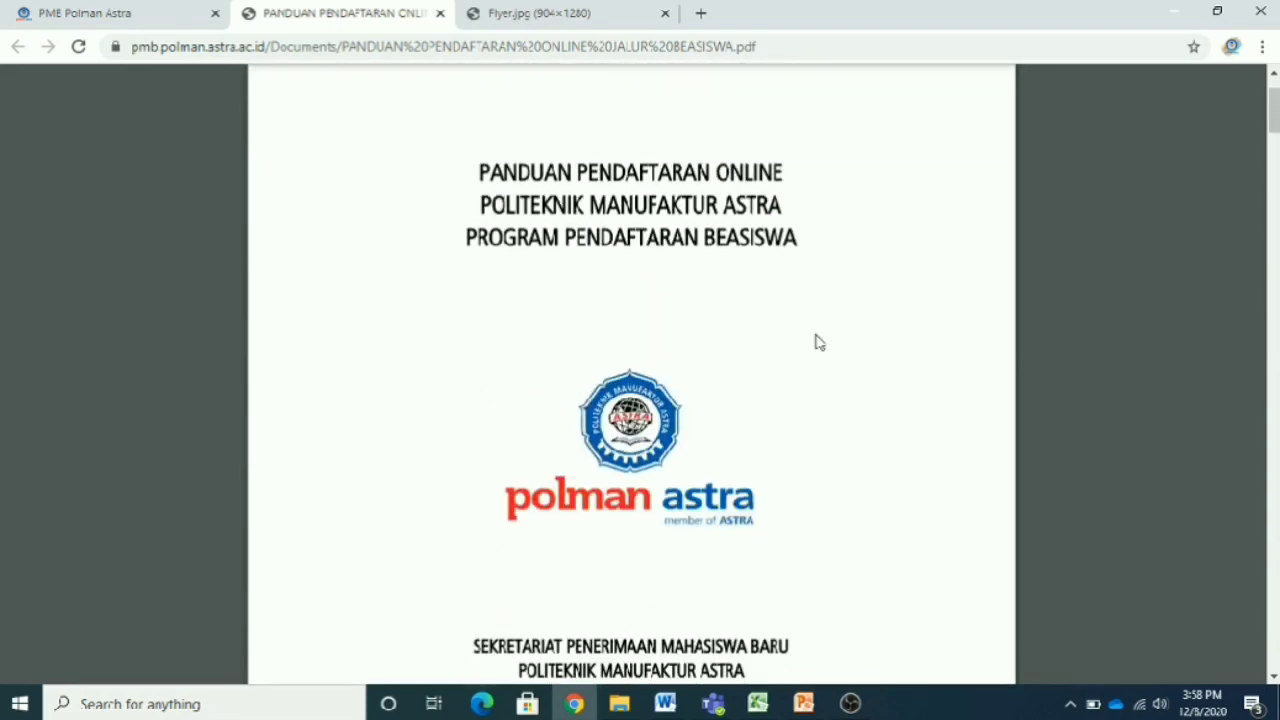
{"action": "scroll", "coordinate": [816, 342], "scroll_direction": "up", "scroll_amount": 2}
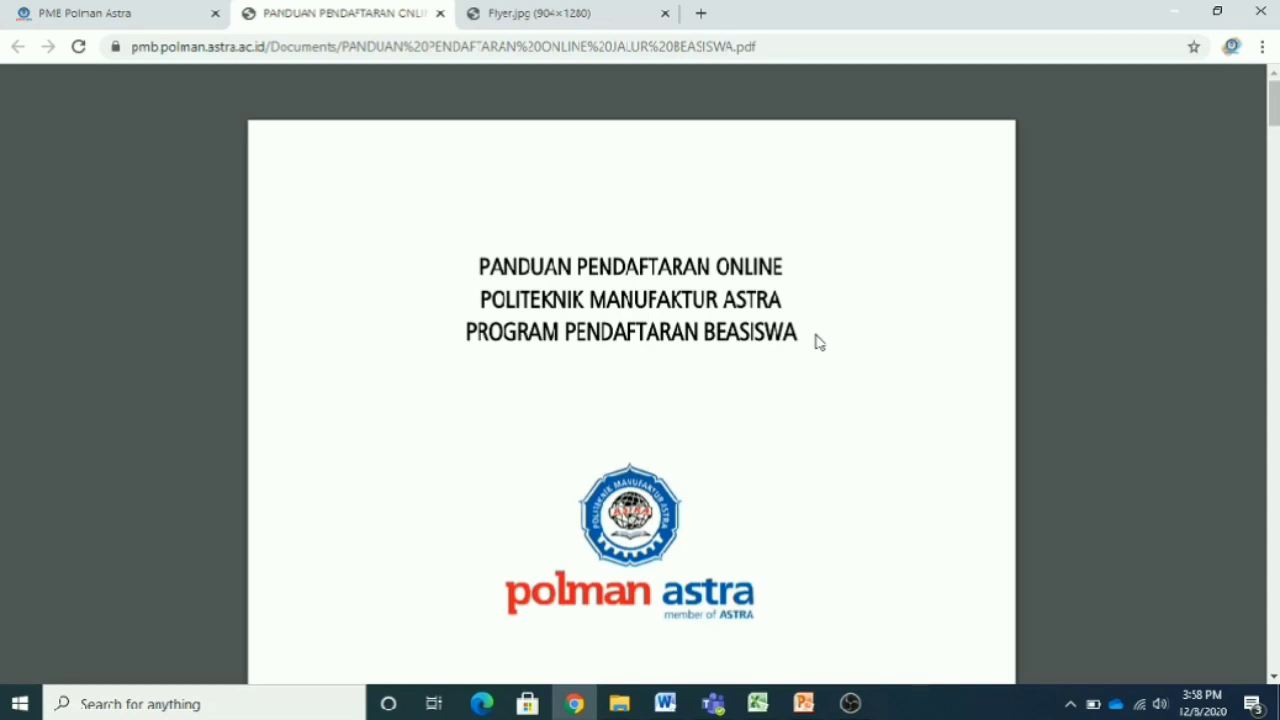
{"action": "scroll", "coordinate": [818, 342], "scroll_direction": "down", "scroll_amount": 8}
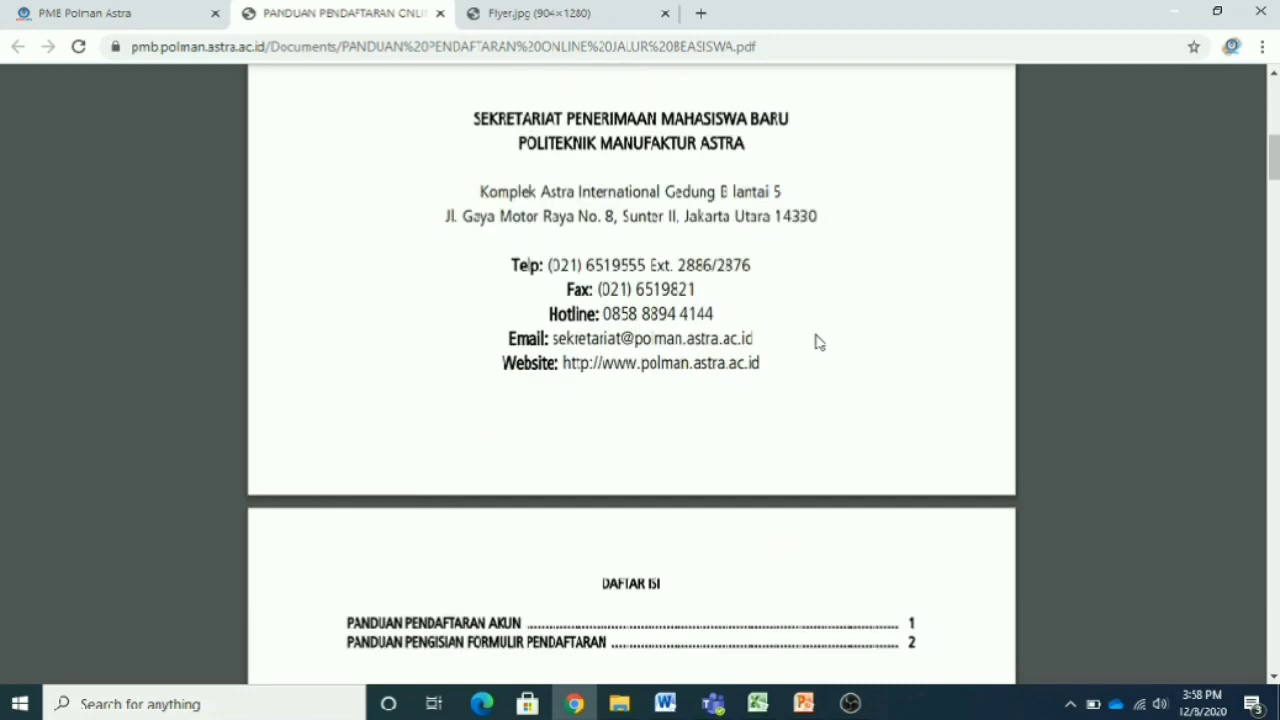
{"action": "scroll", "coordinate": [818, 342], "scroll_direction": "up", "scroll_amount": 6}
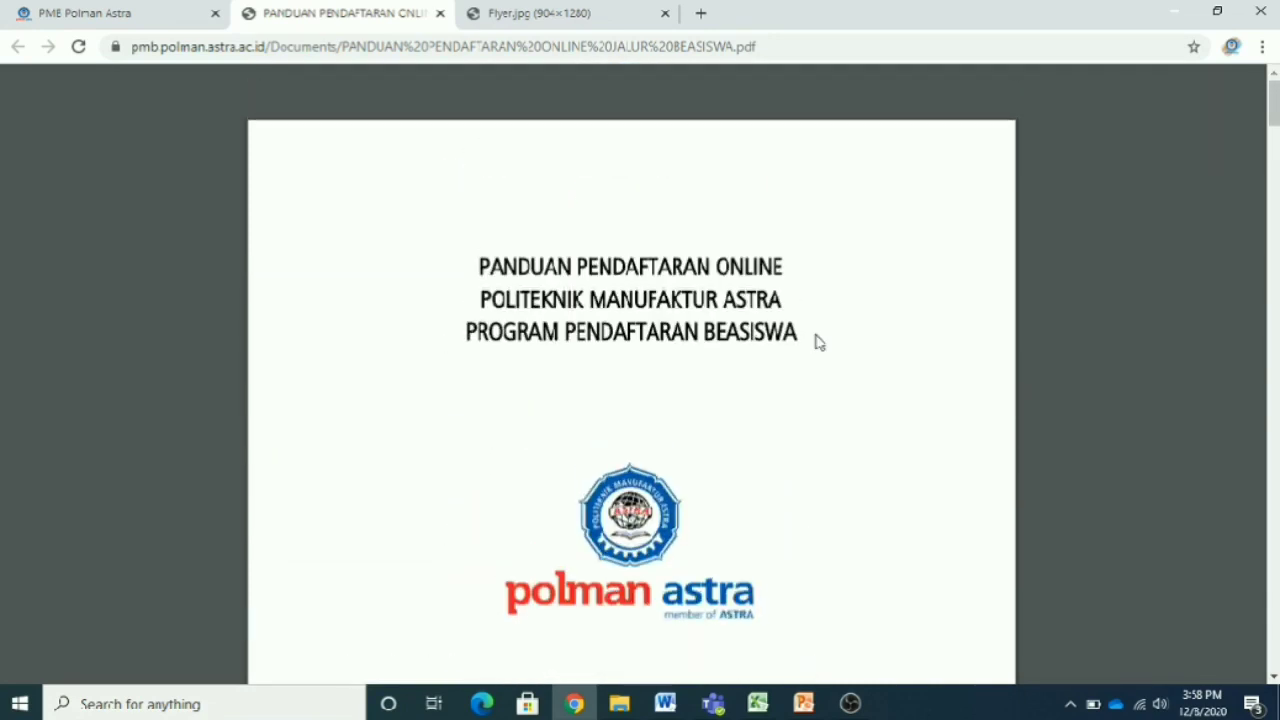
- Return to the PMB site tab and open the Jadwal Seleksi page with the Beasiswa selection dates
{"action": "left_click", "coordinate": [127, 18]}
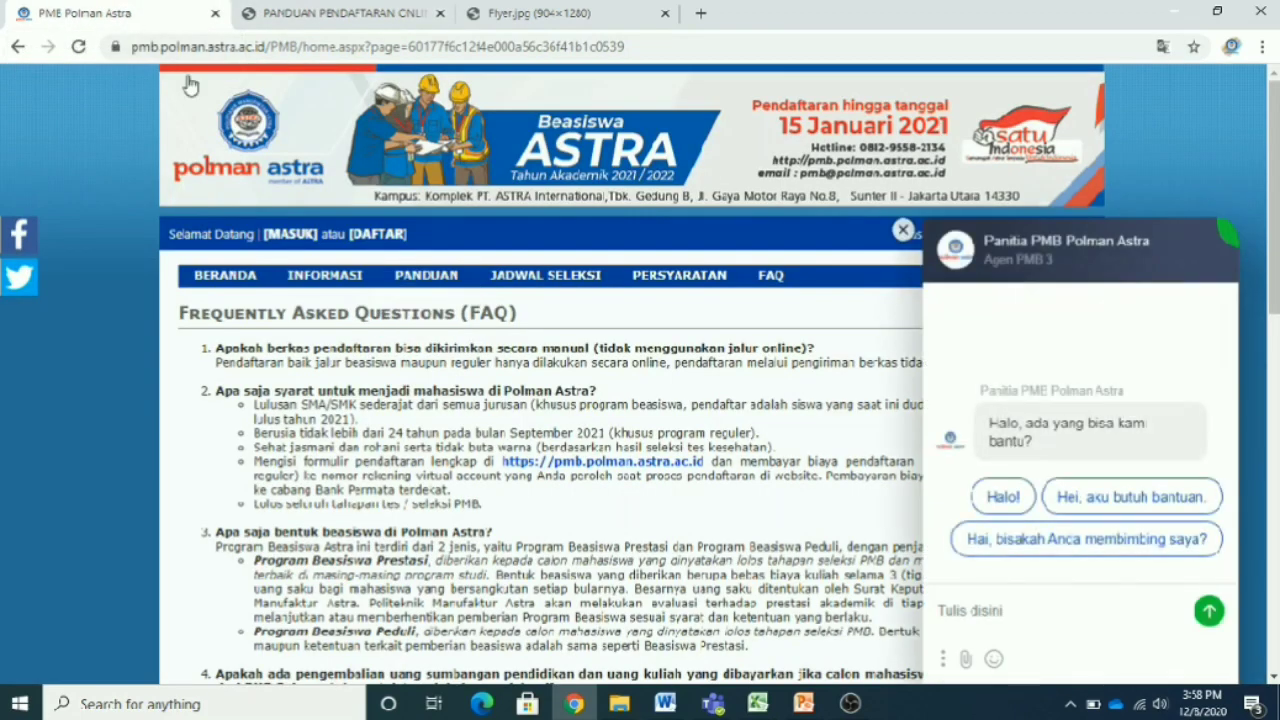
{"action": "mouse_move", "coordinate": [440, 281]}
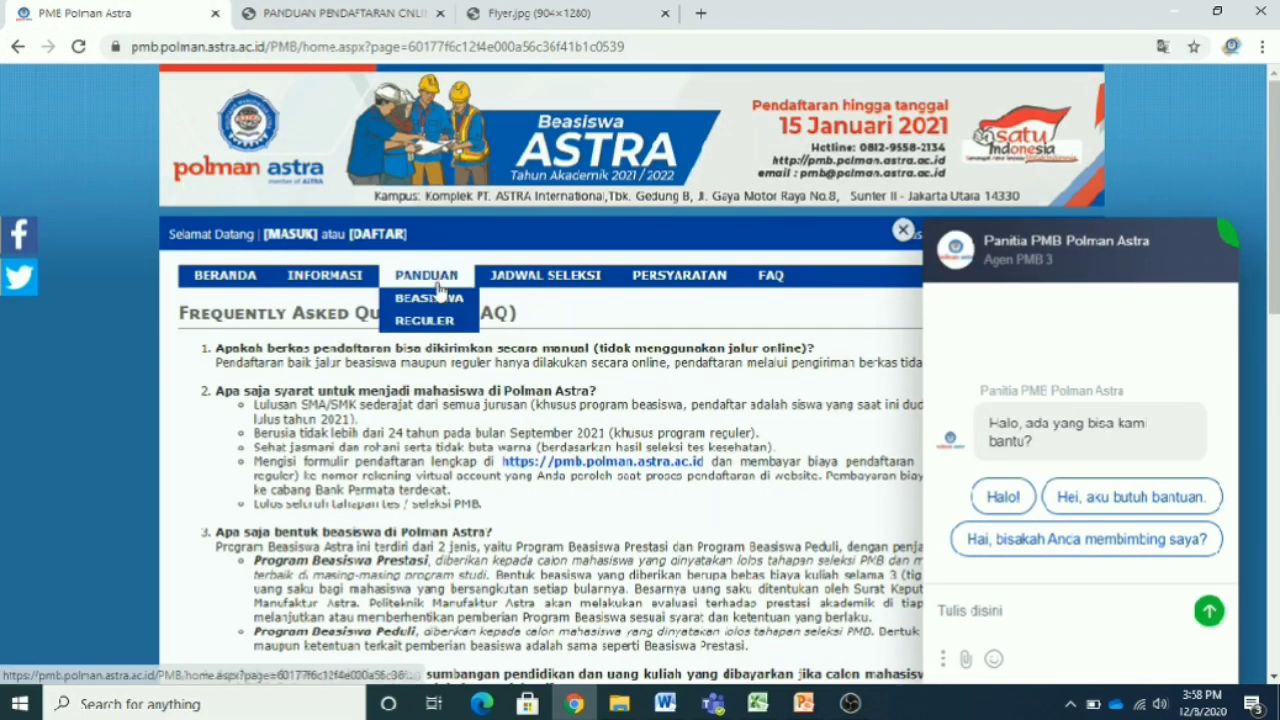
{"action": "left_click", "coordinate": [544, 288]}
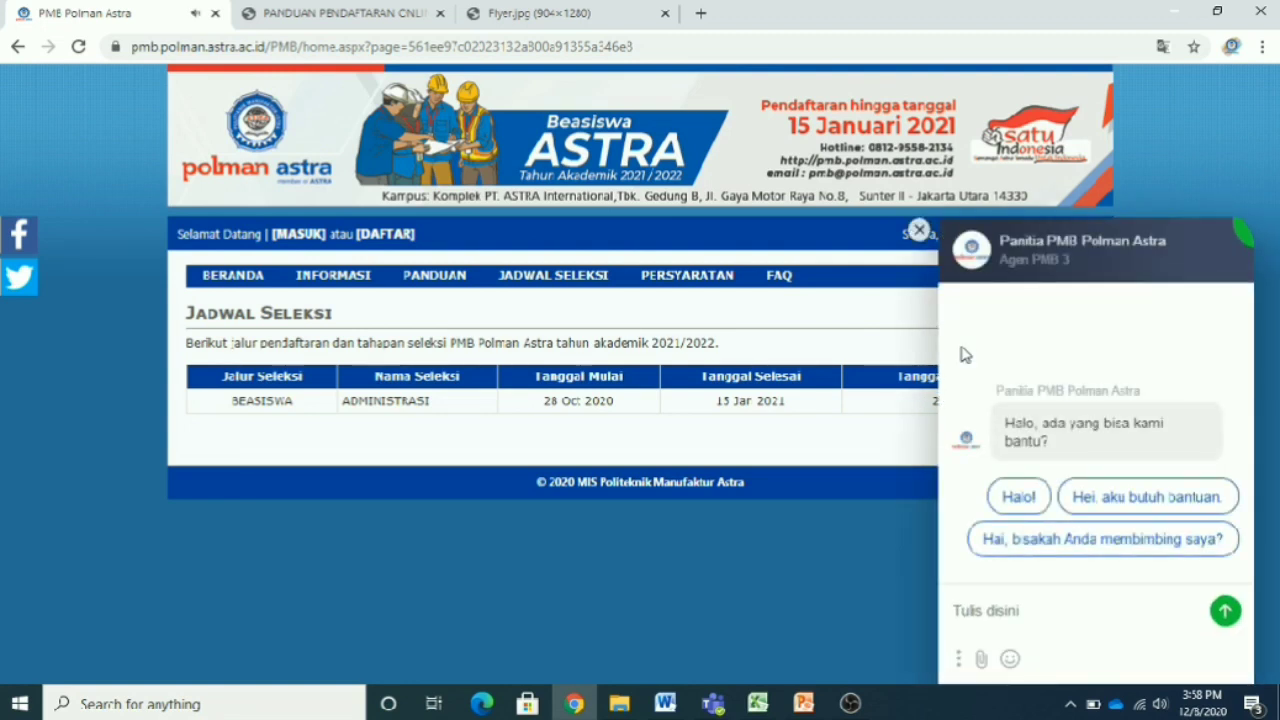
- Close the Panitia PMB live-chat panel so the full selection schedule is readable
{"action": "left_click", "coordinate": [919, 231]}
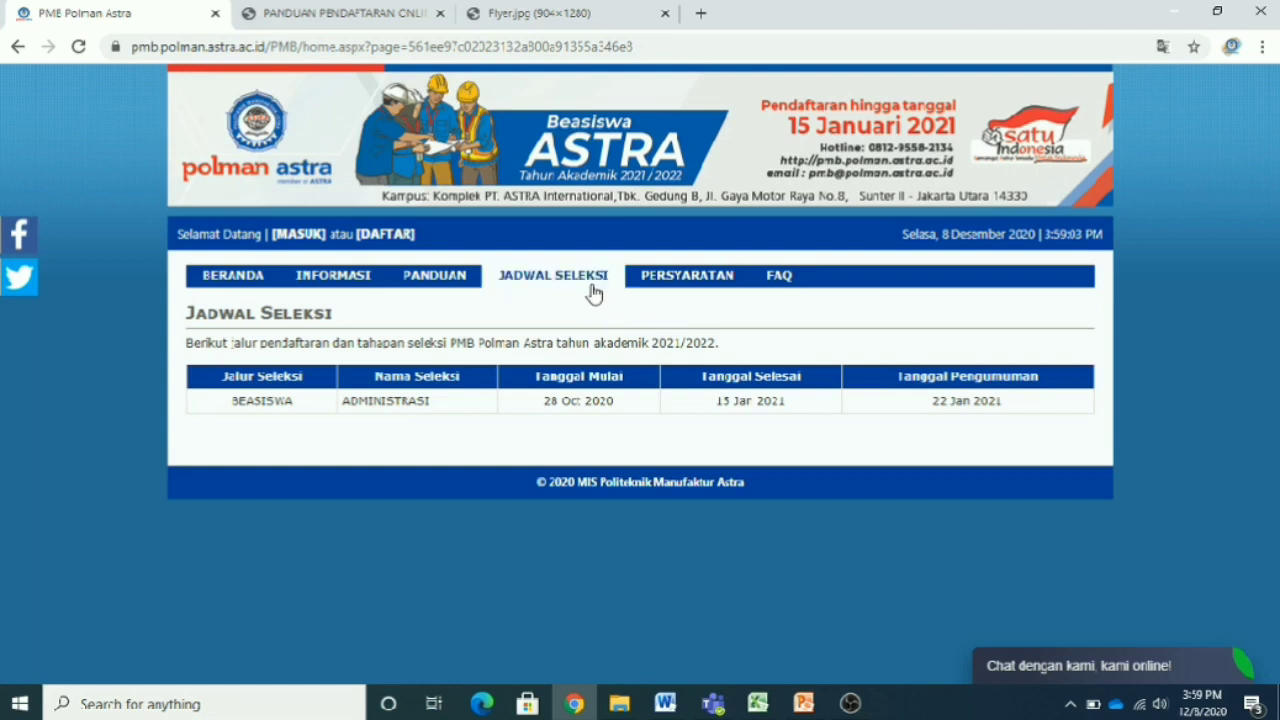
{"action": "mouse_move", "coordinate": [686, 286]}
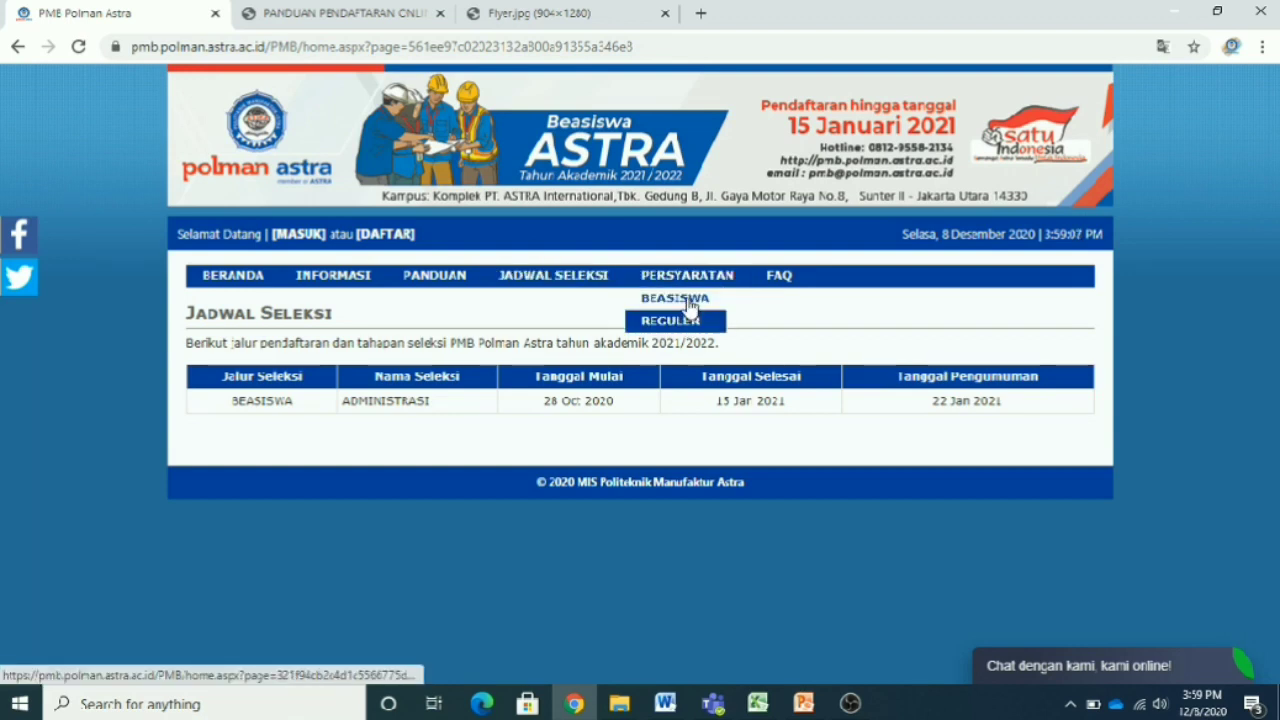
- Open the Persyaratan Program Beasiswa page listing the eleven scholarship requirements
{"action": "left_click", "coordinate": [695, 305]}
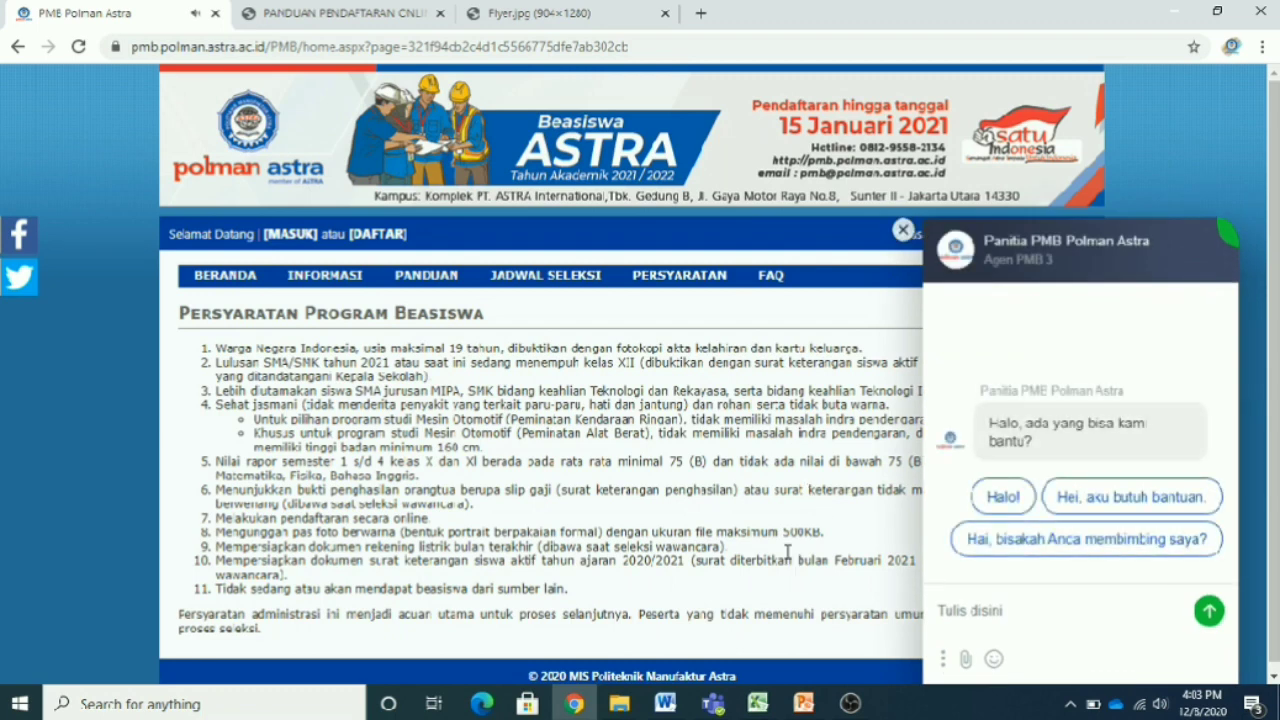
- Close the live-chat panel and review requirements such as the minimum report-card average of 75
{"action": "left_click", "coordinate": [903, 230]}
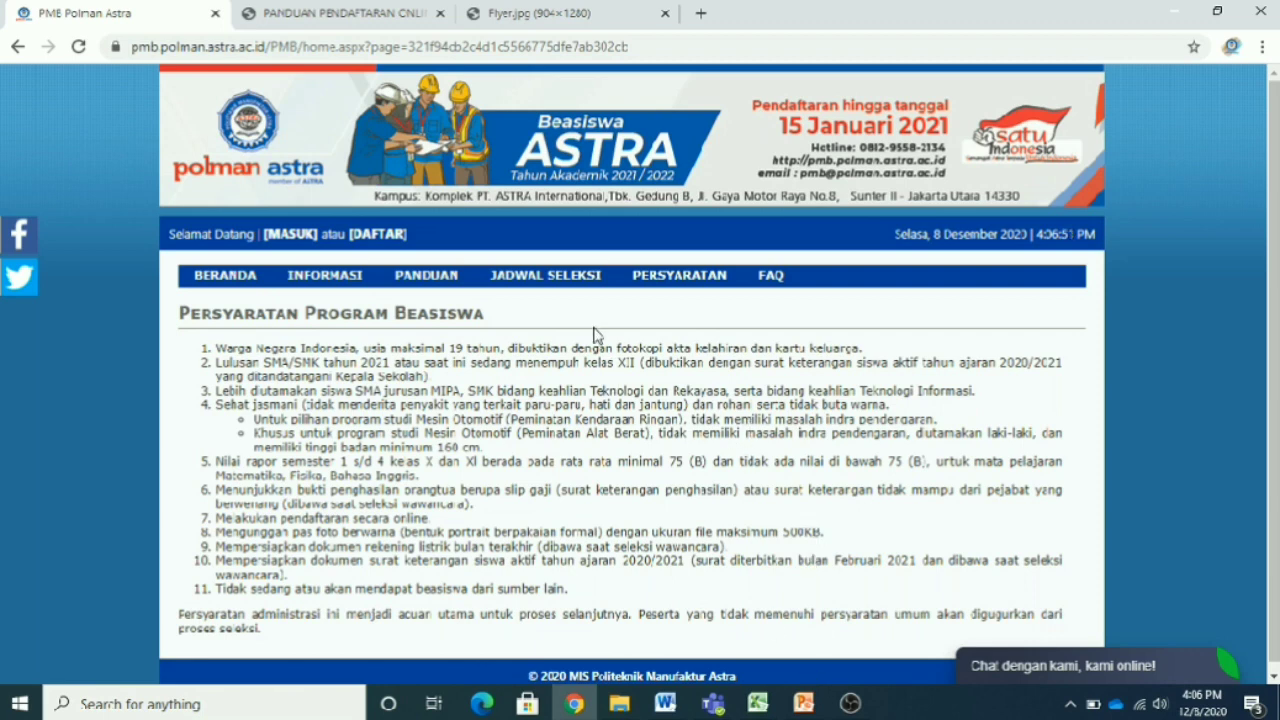
{"action": "mouse_move", "coordinate": [618, 288]}
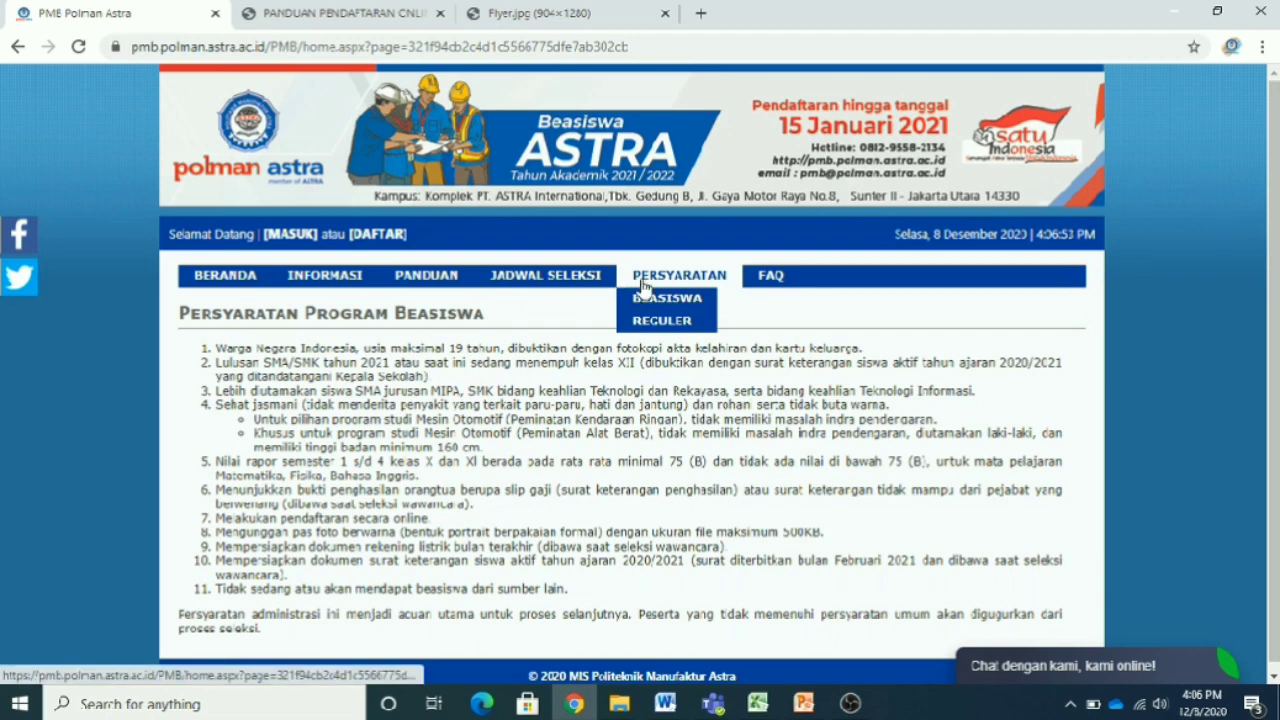
- Browse the FAQ answers, then return to the Beranda home page with the Daftar sign-up form
{"action": "left_click", "coordinate": [770, 288]}
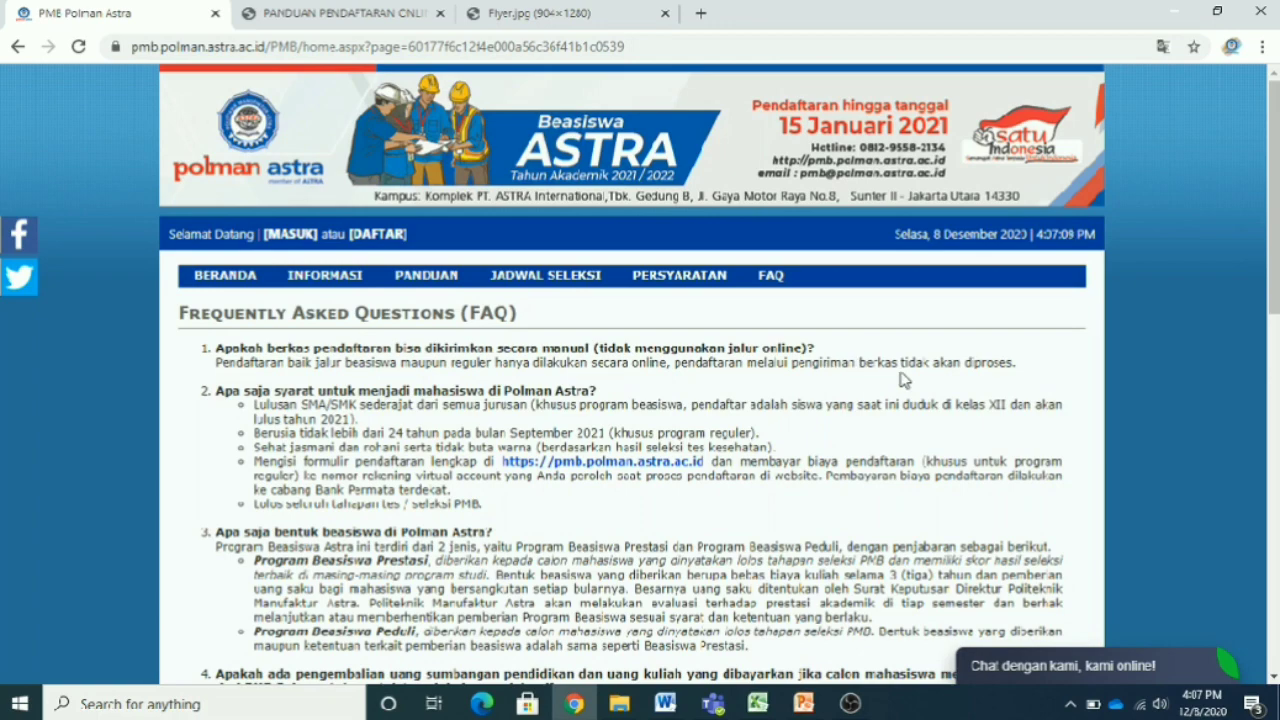
{"action": "scroll", "coordinate": [903, 378], "scroll_direction": "down", "scroll_amount": 1}
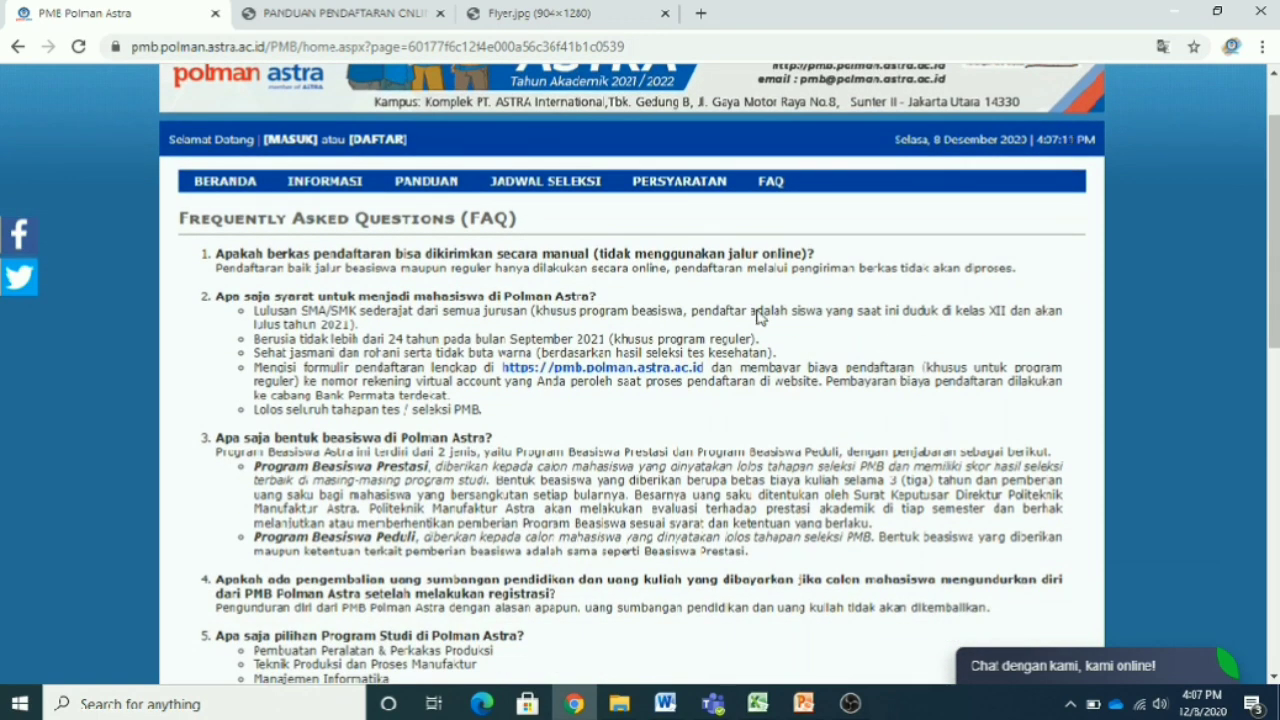
{"action": "left_click", "coordinate": [226, 180]}
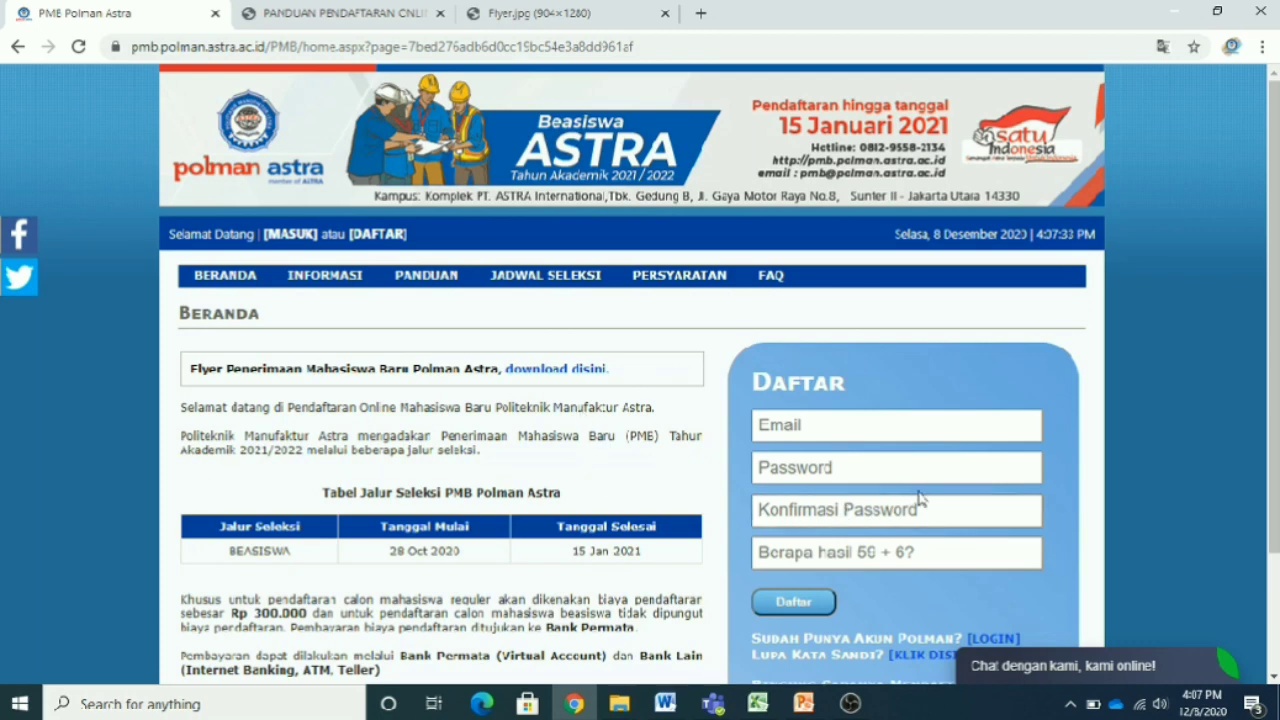
{"action": "scroll", "coordinate": [920, 497], "scroll_direction": "down", "scroll_amount": 2}
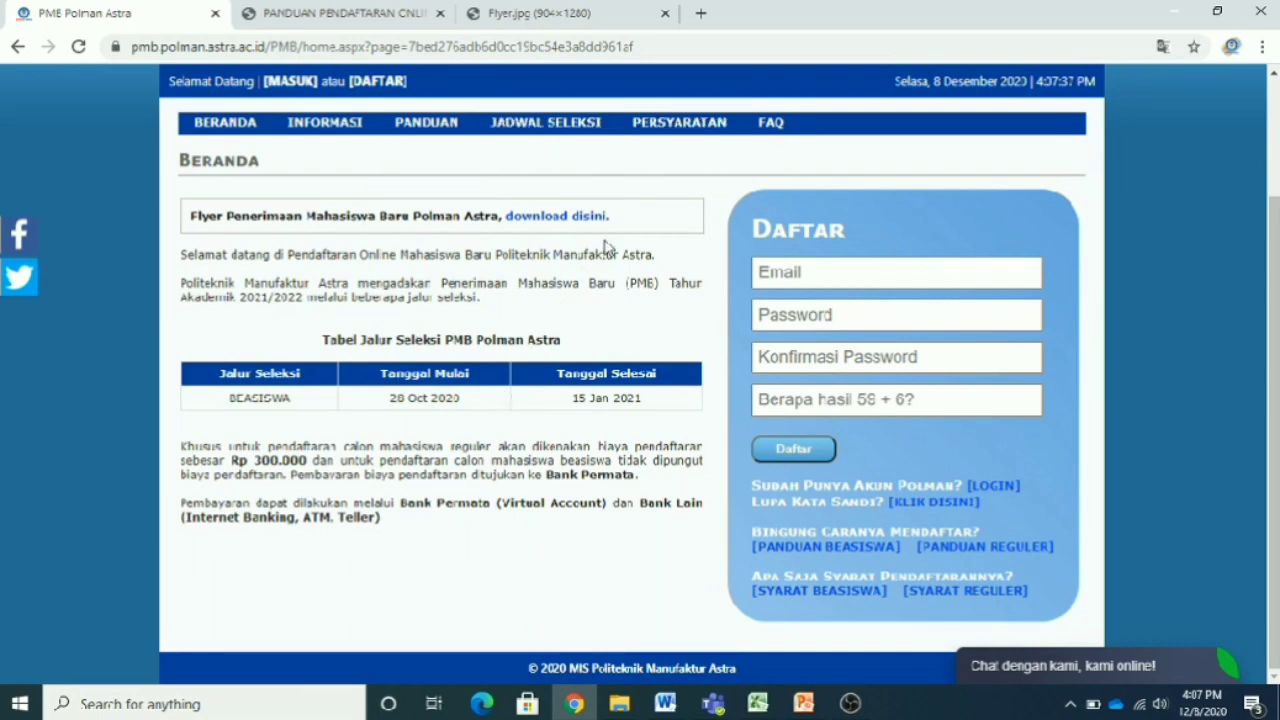
{"action": "scroll", "coordinate": [643, 336], "scroll_direction": "up", "scroll_amount": 1}
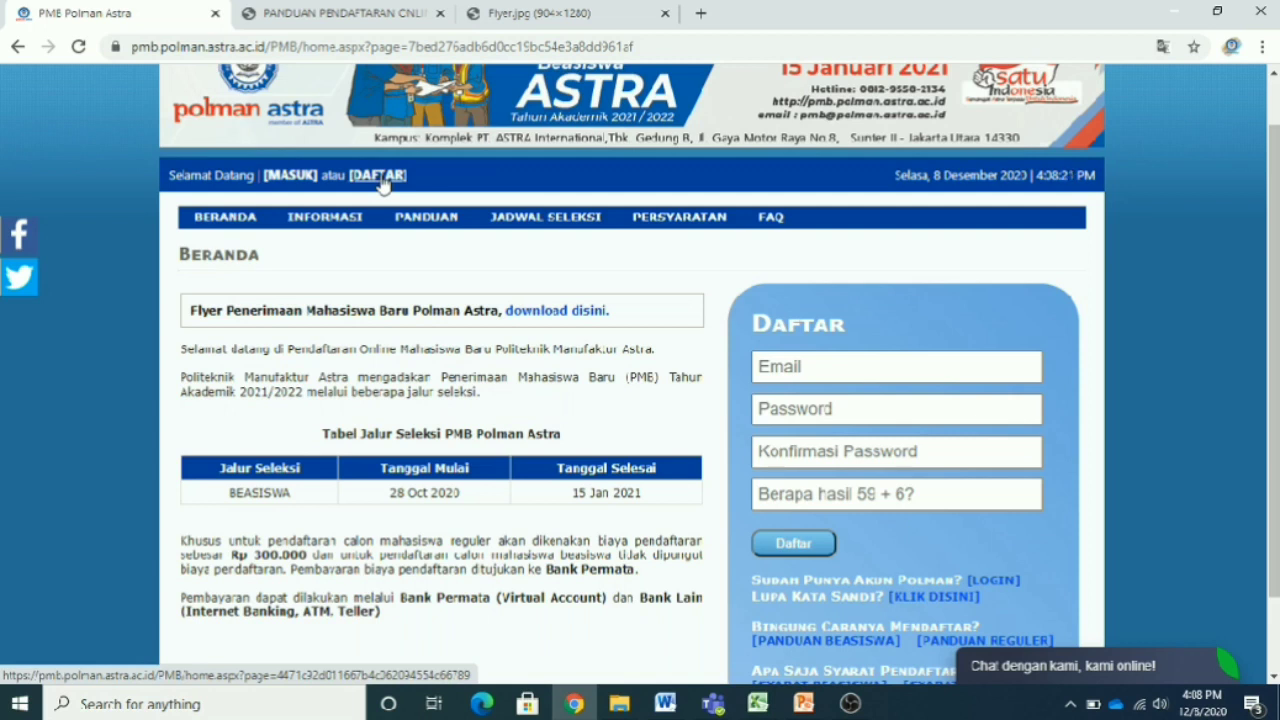
{"action": "left_click", "coordinate": [823, 369]}
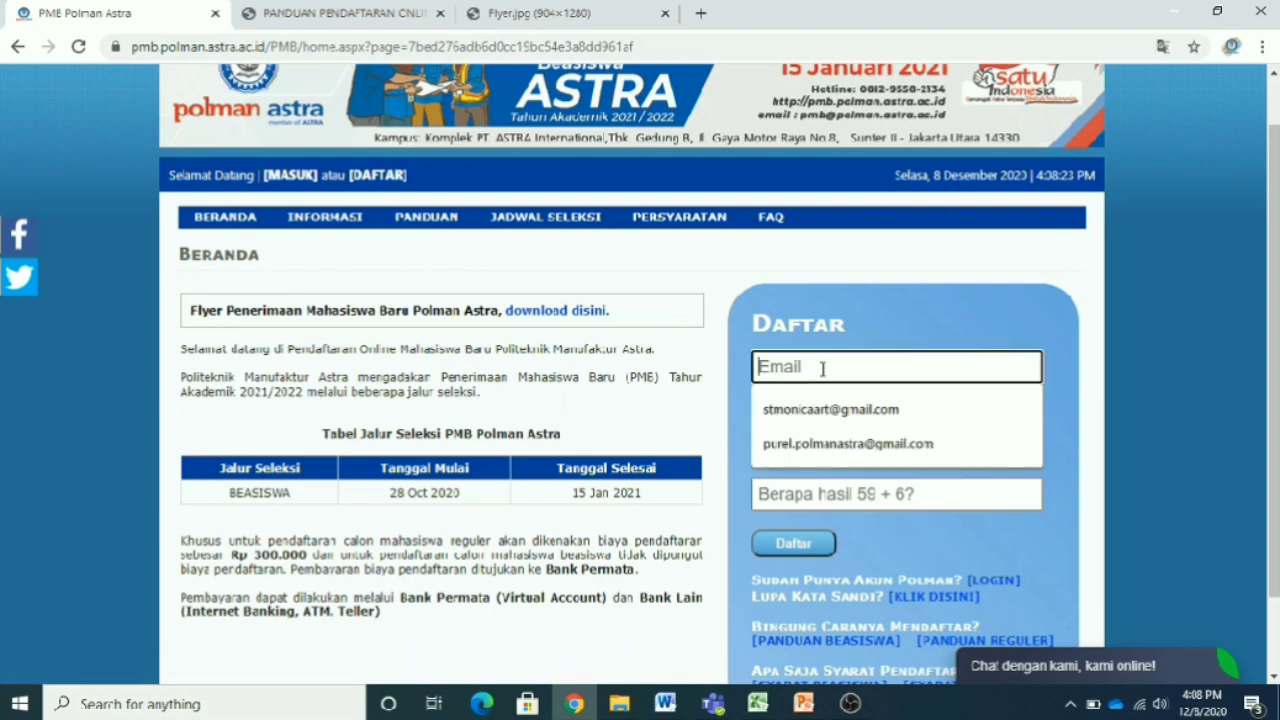
{"action": "left_click", "coordinate": [1087, 460]}
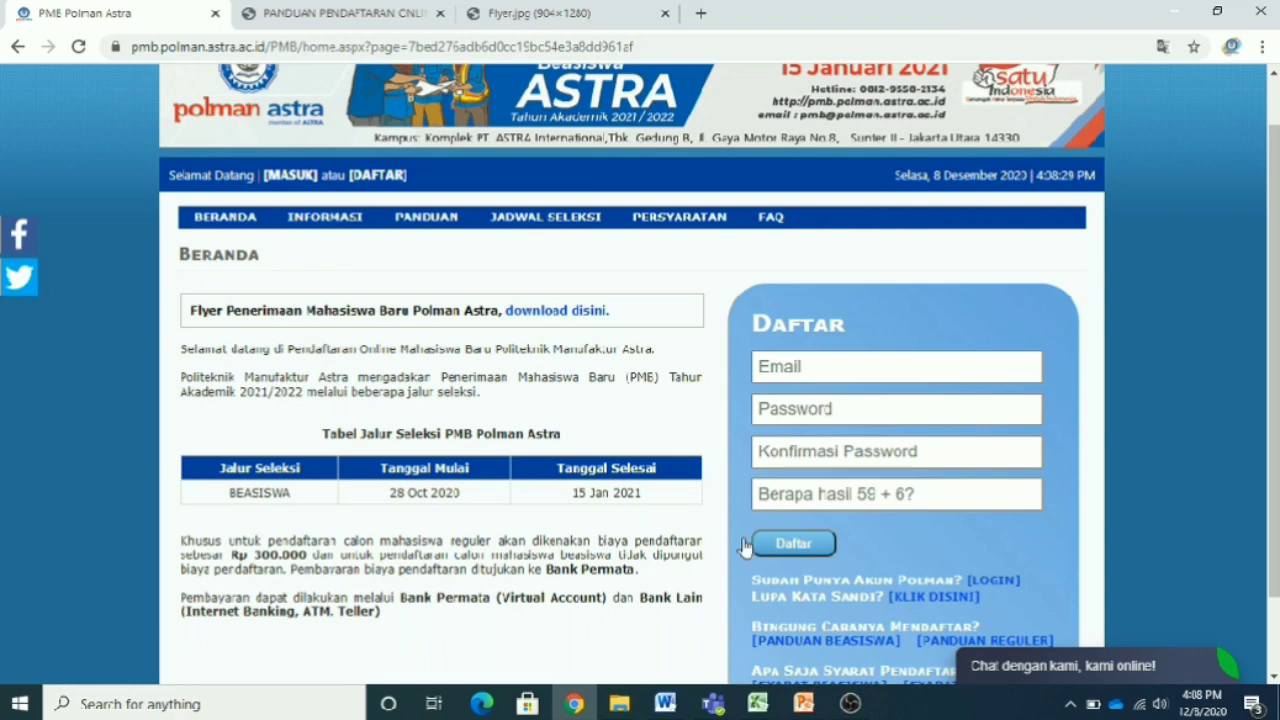
- Open the full registration form and enter the registration email address
{"action": "left_click", "coordinate": [386, 178]}
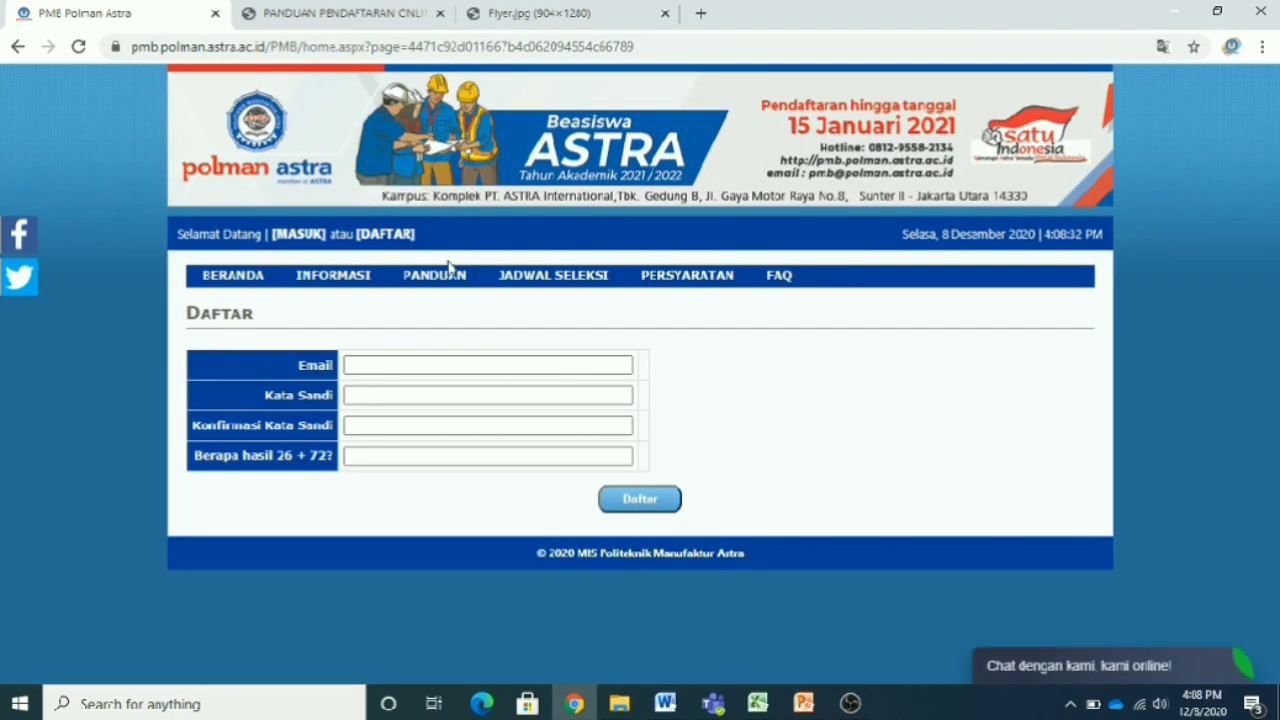
{"action": "left_click", "coordinate": [469, 369]}
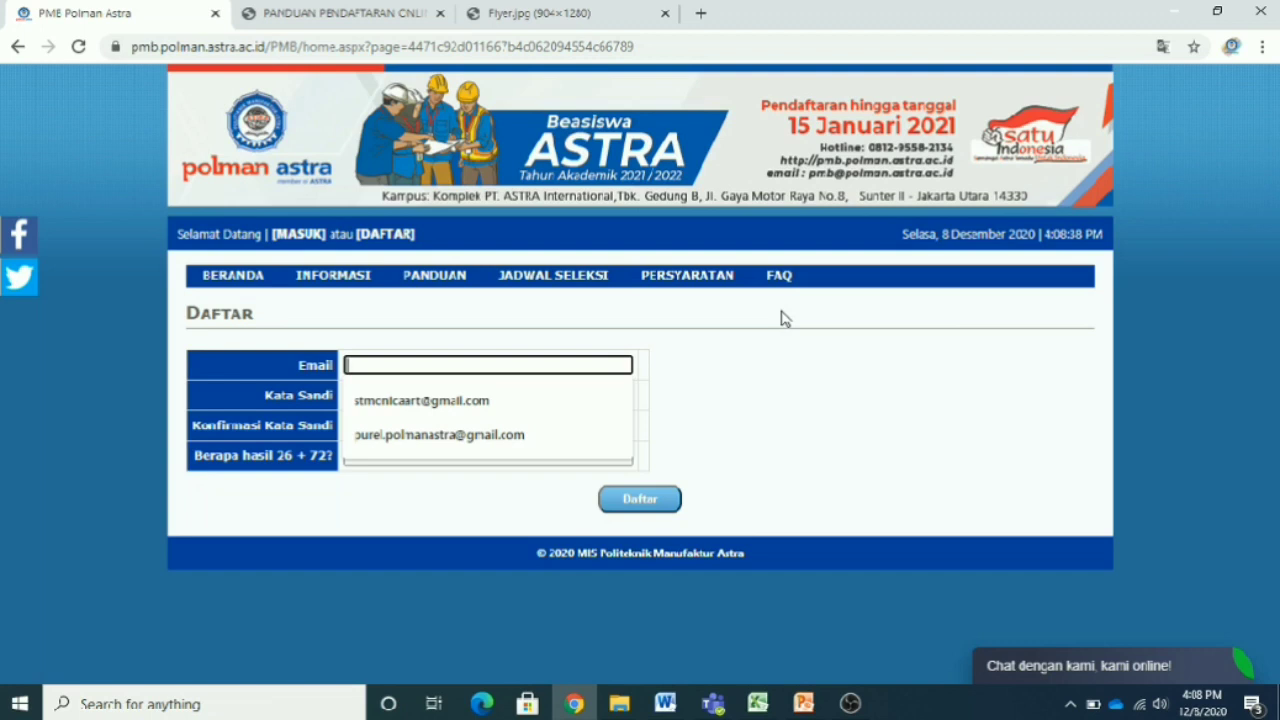
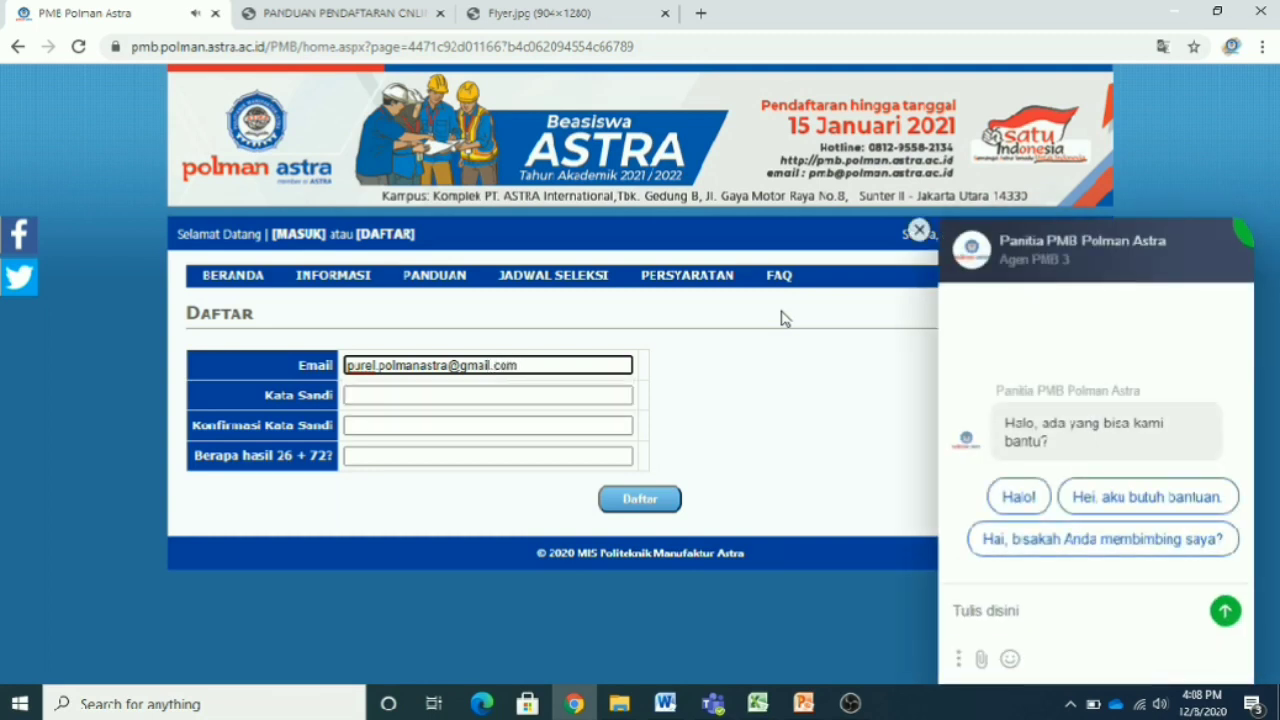
- Enter and confirm the account password, answer the 26 + 72 check question, and submit
{"action": "left_click", "coordinate": [592, 401]}
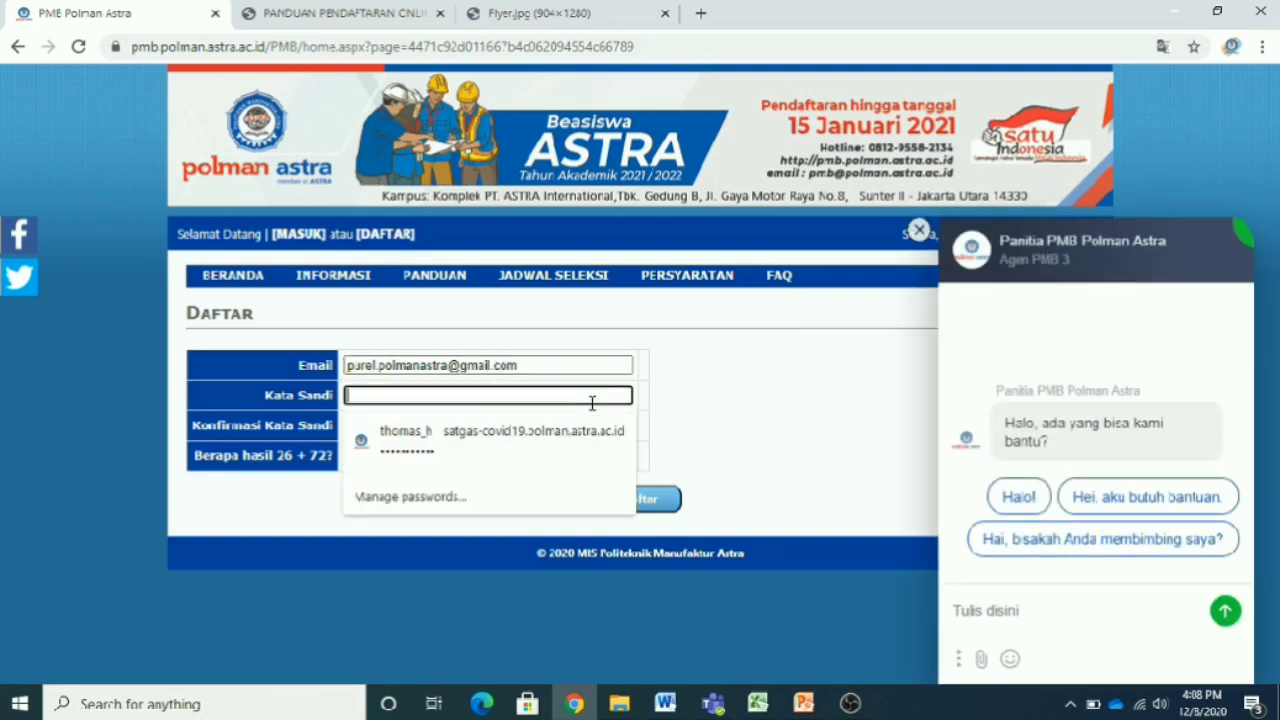
{"action": "type", "text": "••••••"}
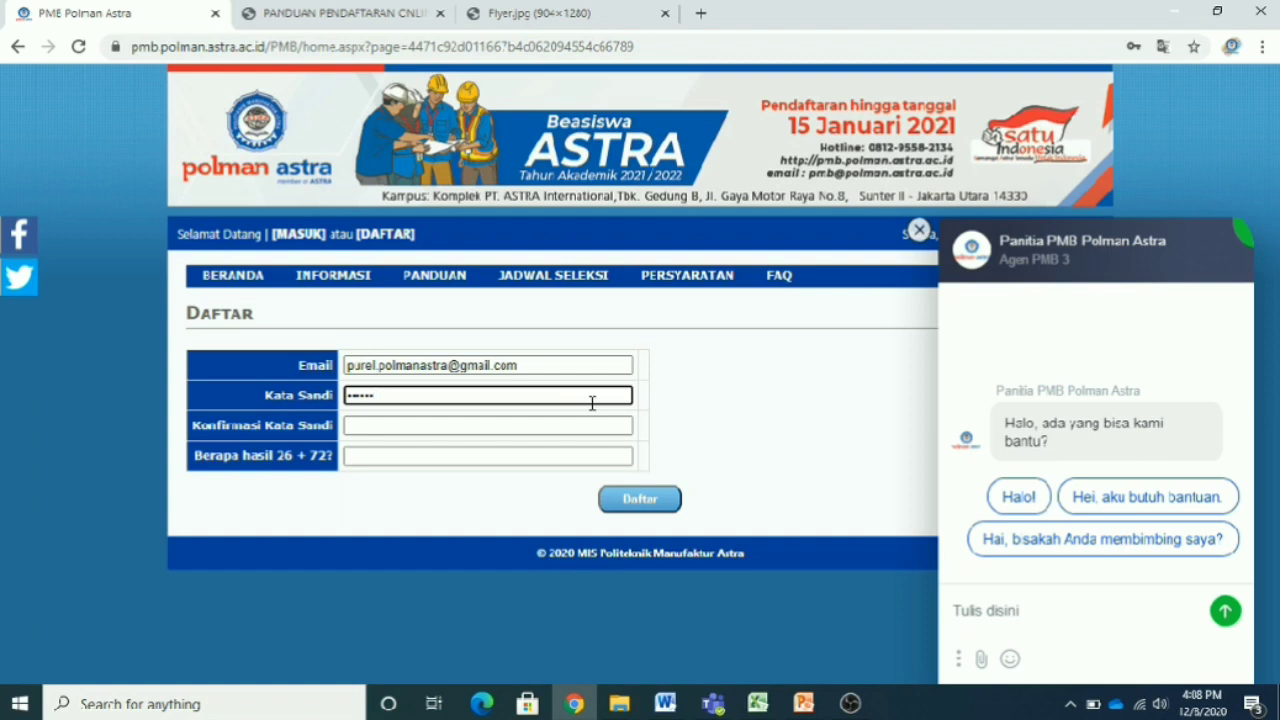
{"action": "left_click", "coordinate": [521, 427]}
{"action": "type", "text": "••••••"}
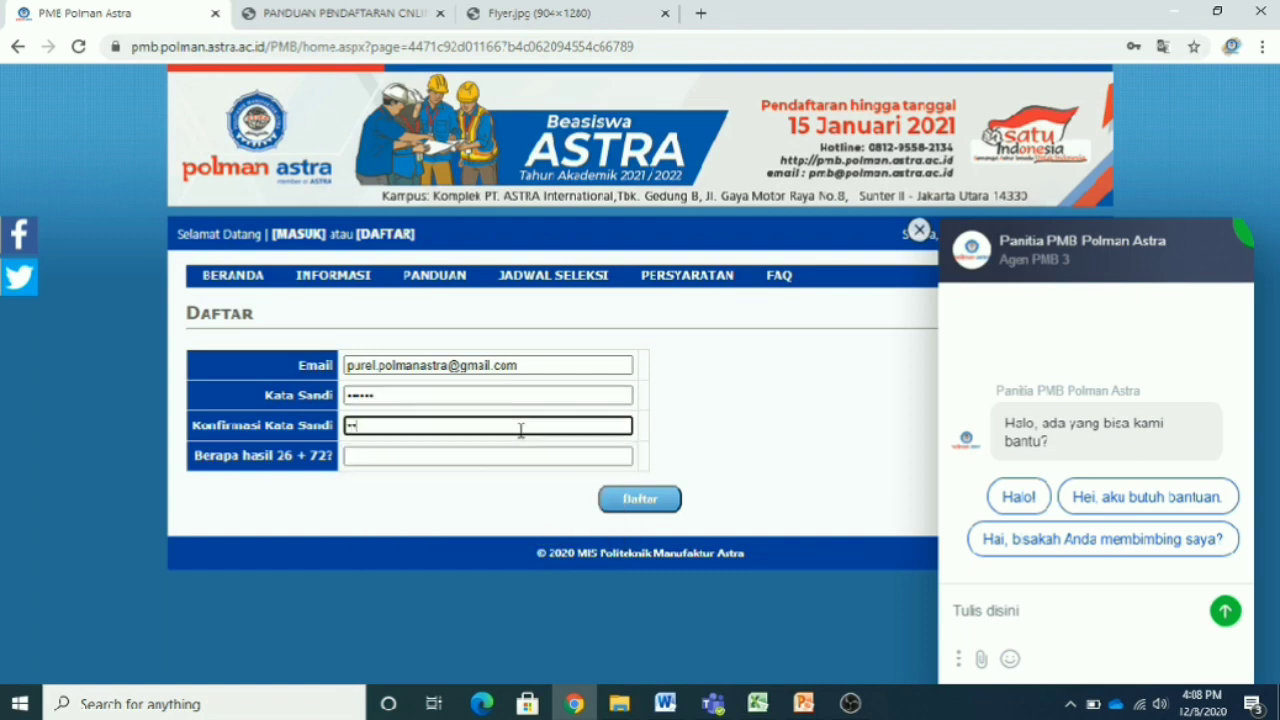
{"action": "left_click", "coordinate": [409, 460]}
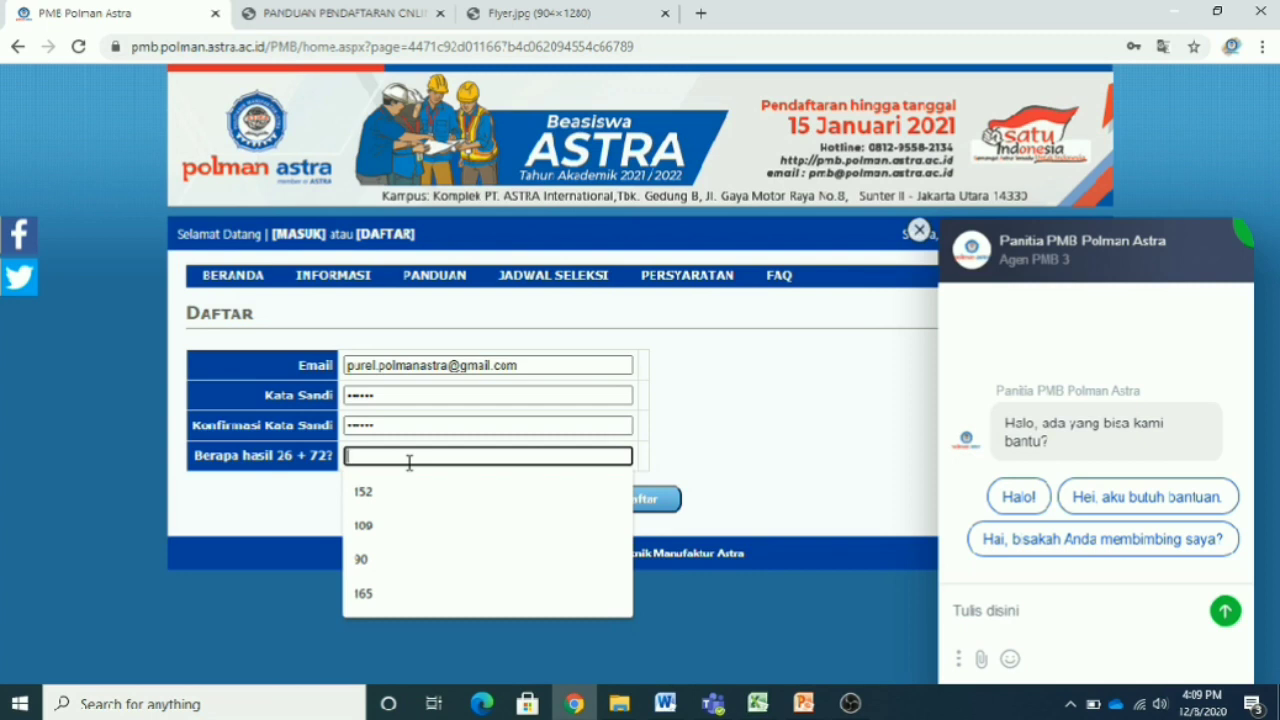
{"action": "type", "text": "93"}
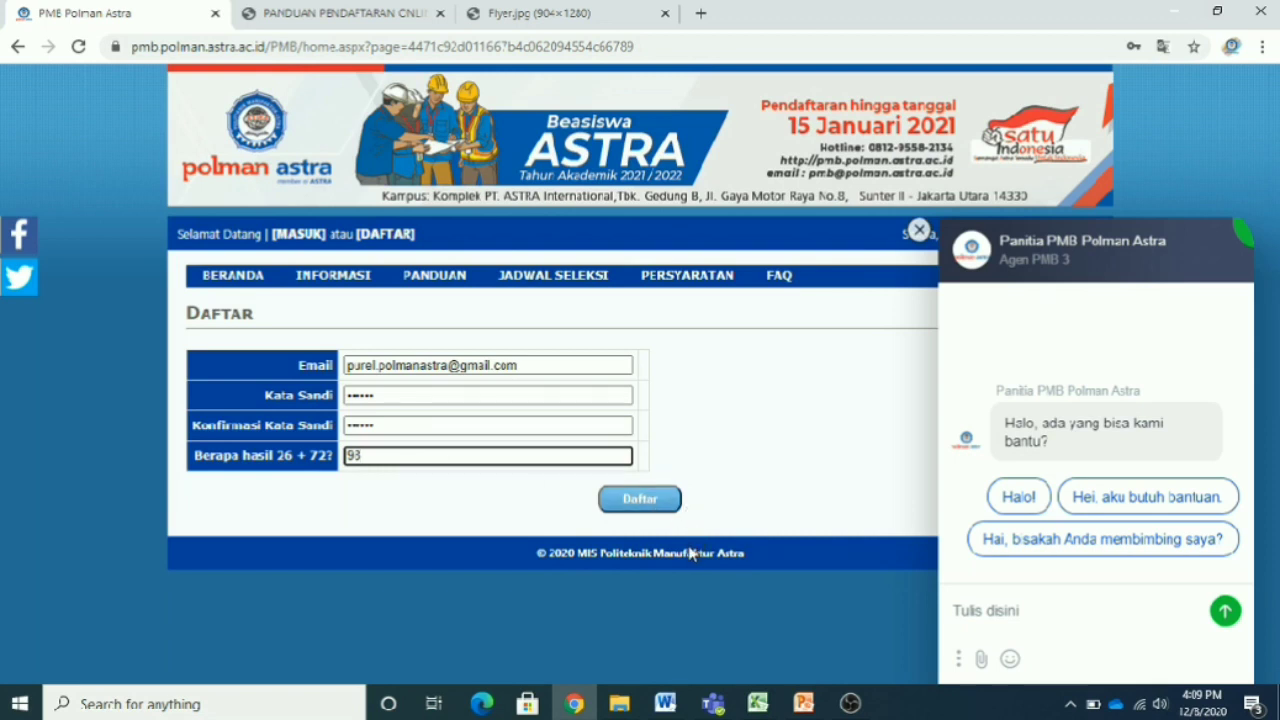
{"action": "left_click", "coordinate": [657, 510]}
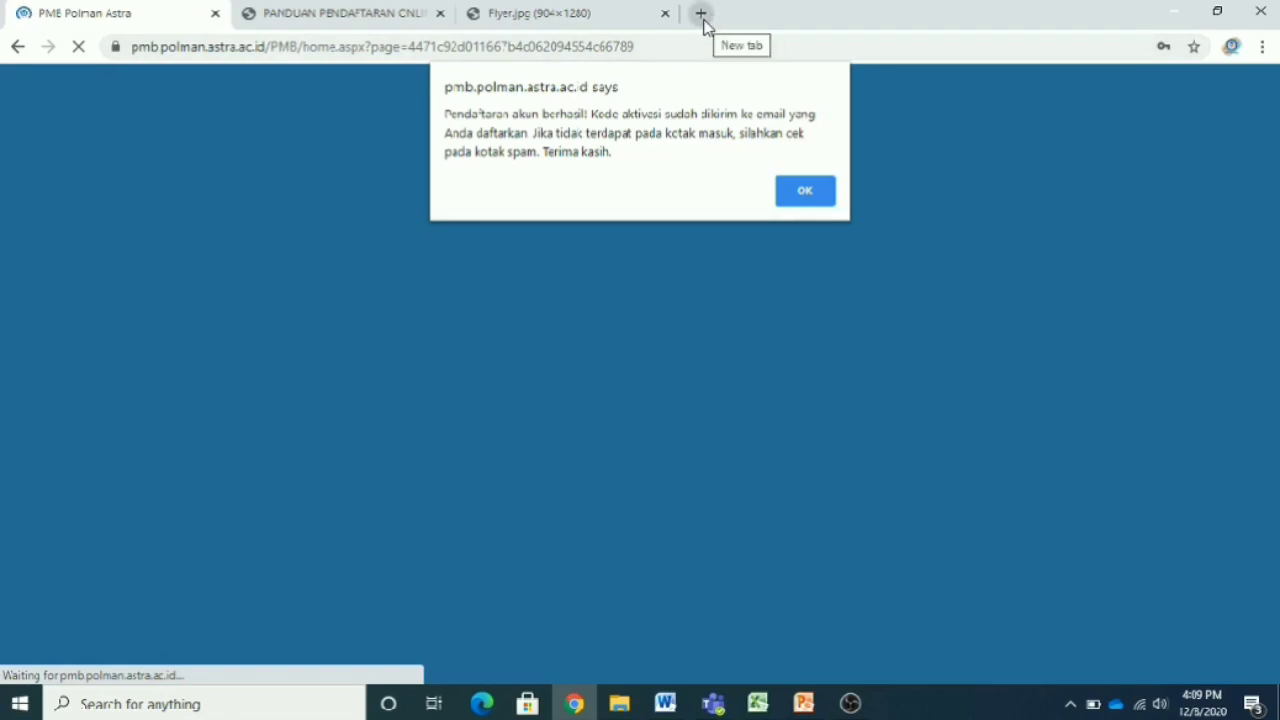
- Open Gmail in a new tab and find the new Kode Aktivasi email from pmb
{"action": "left_click", "coordinate": [702, 14]}
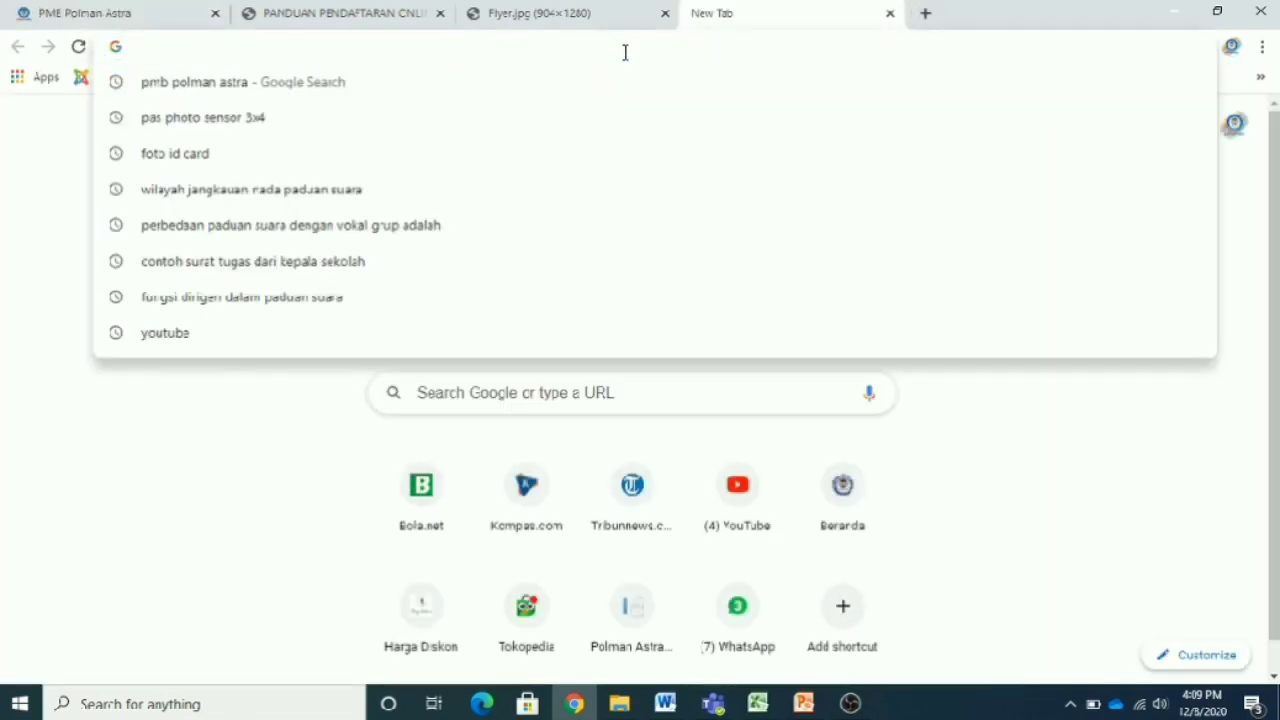
{"action": "type", "text": "gmail"}
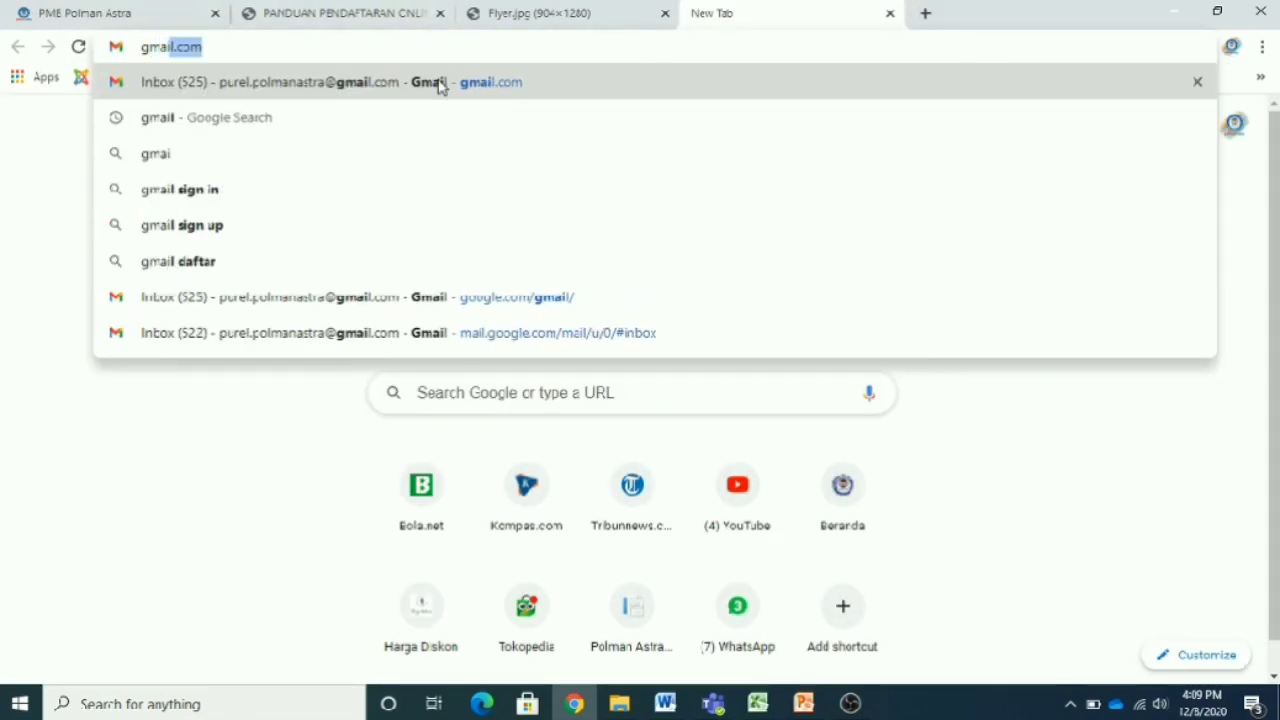
{"action": "left_click", "coordinate": [440, 87]}
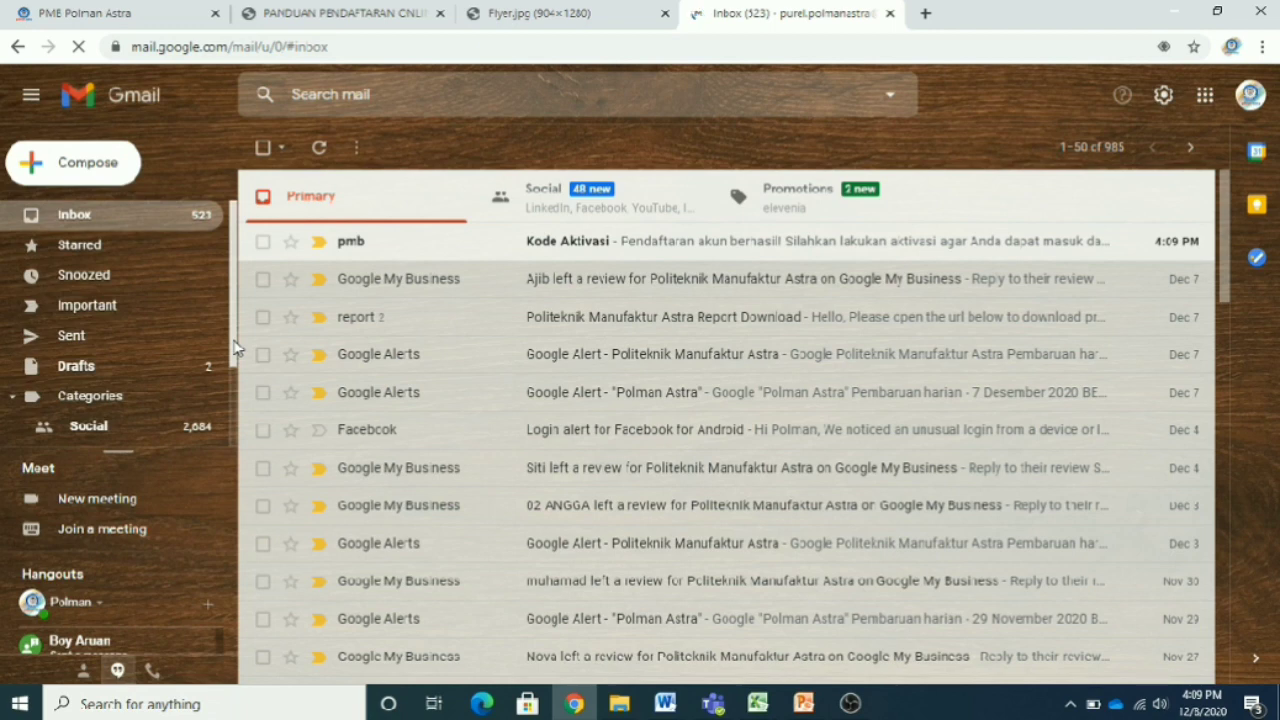
{"action": "scroll", "coordinate": [234, 346], "scroll_direction": "down", "scroll_amount": 2}
{"action": "scroll", "coordinate": [235, 335], "scroll_direction": "up", "scroll_amount": 2}
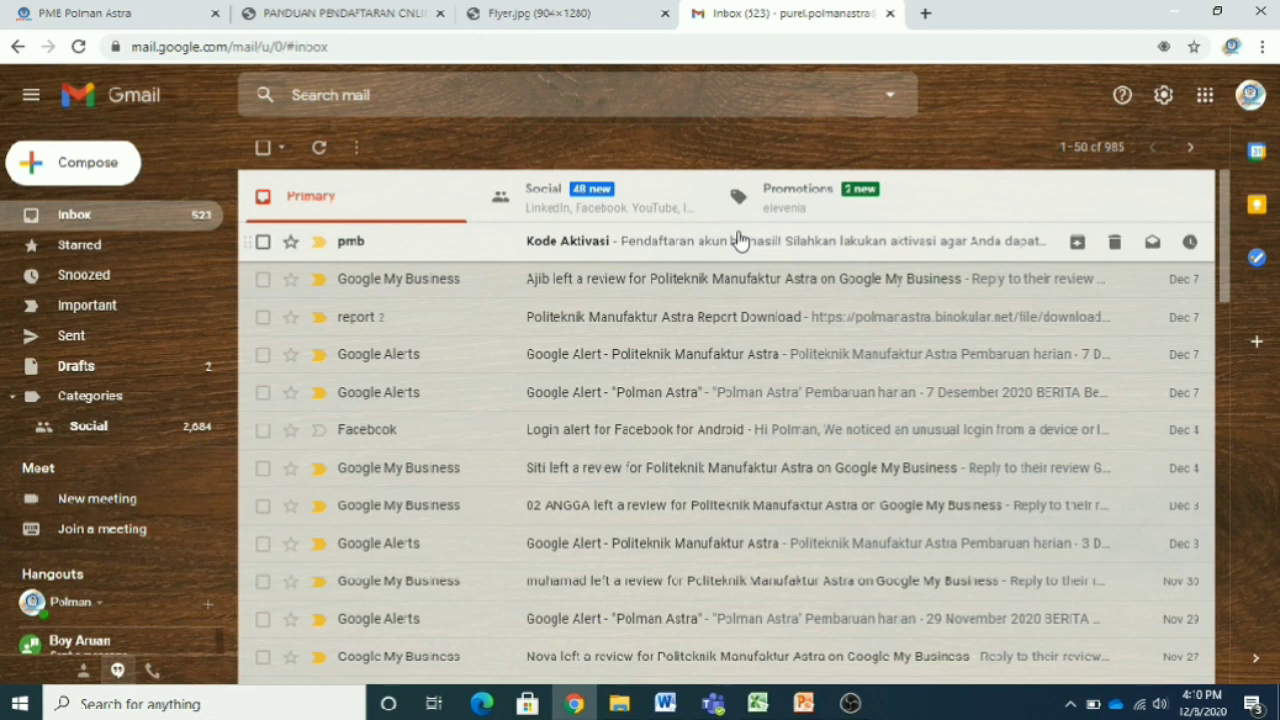
- Open the pmb Kode Aktivasi email and follow its account activation link
{"action": "left_click", "coordinate": [740, 240]}
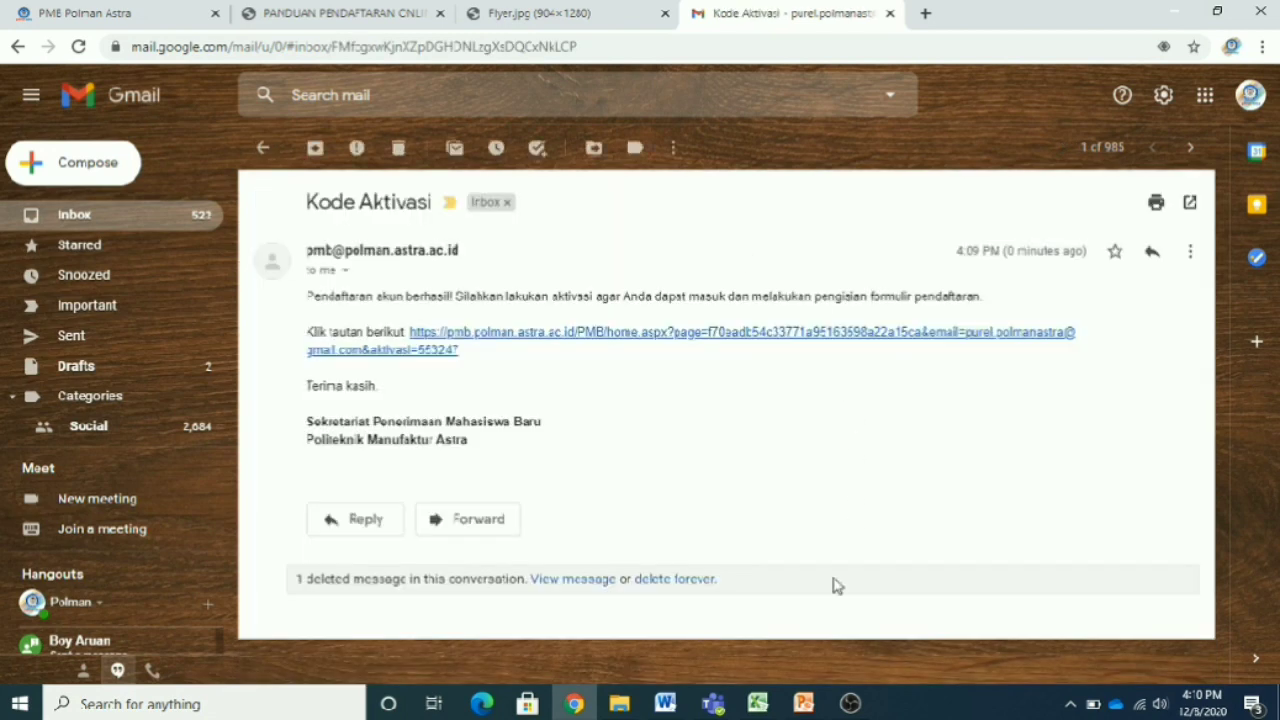
{"action": "left_click", "coordinate": [746, 340]}
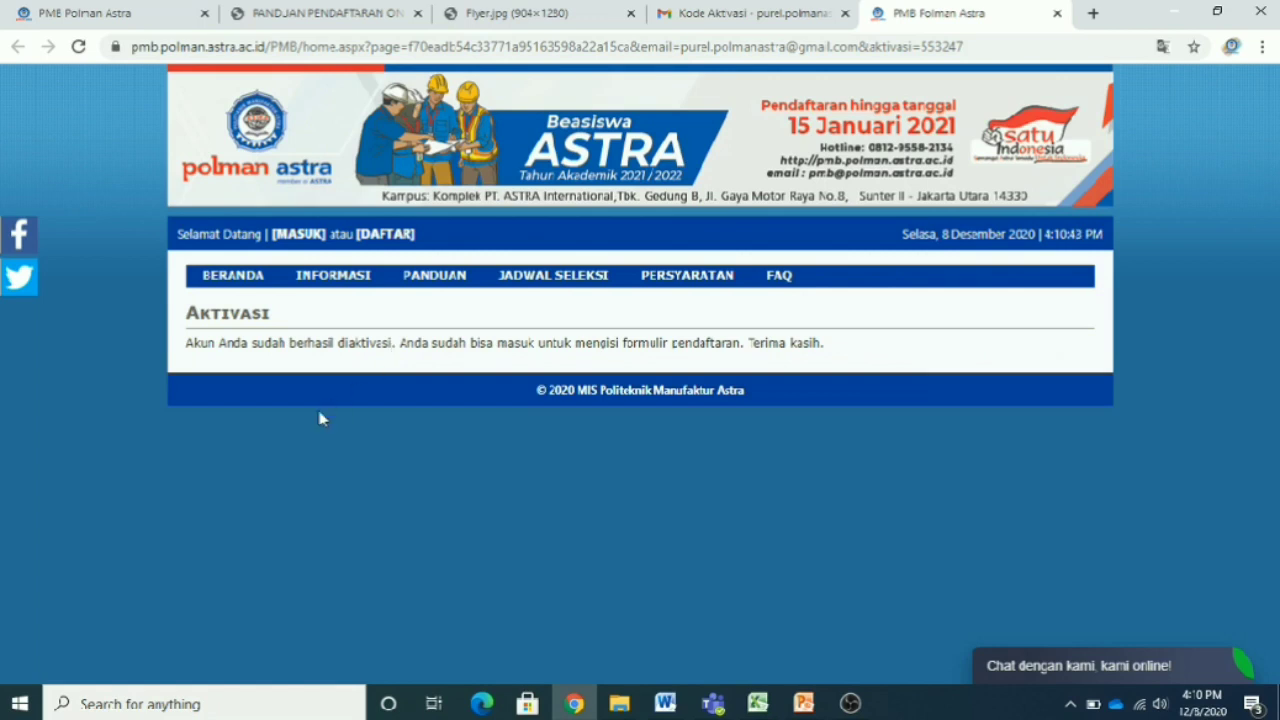
- Go to the MASUK login form and fill in the saved account e-mail and password
{"action": "mouse_move", "coordinate": [310, 272]}
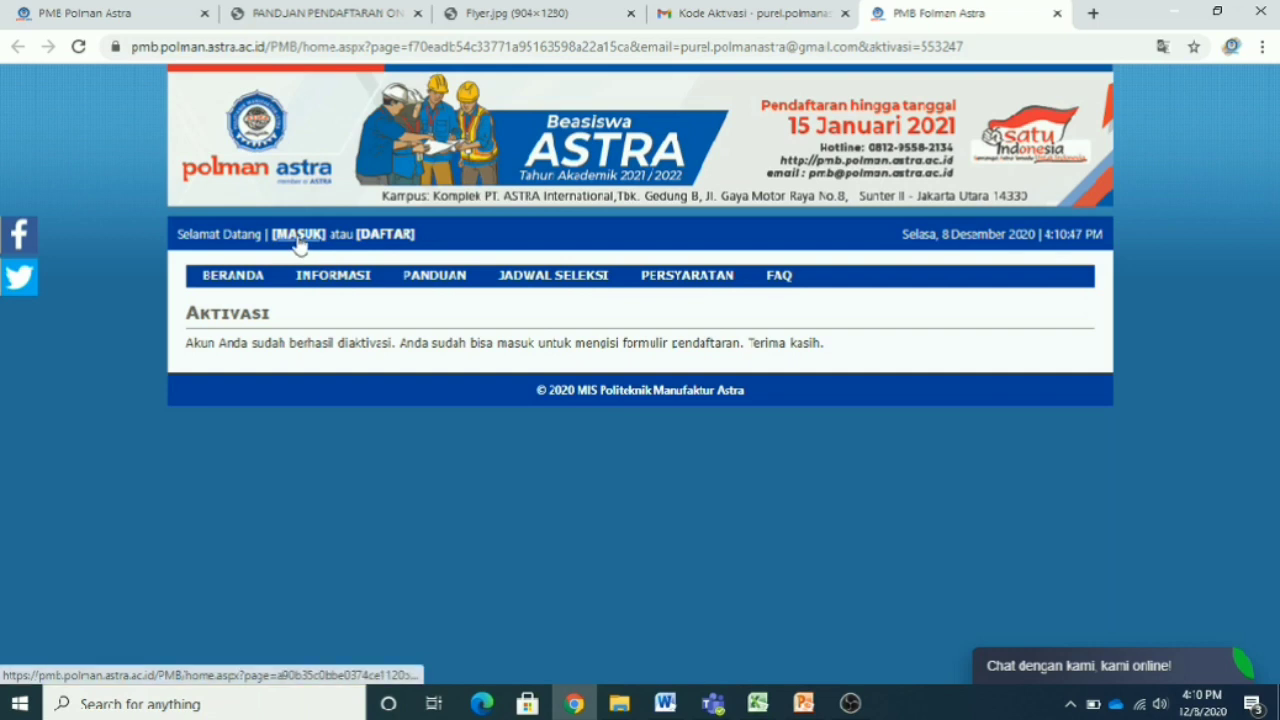
{"action": "left_click", "coordinate": [298, 238]}
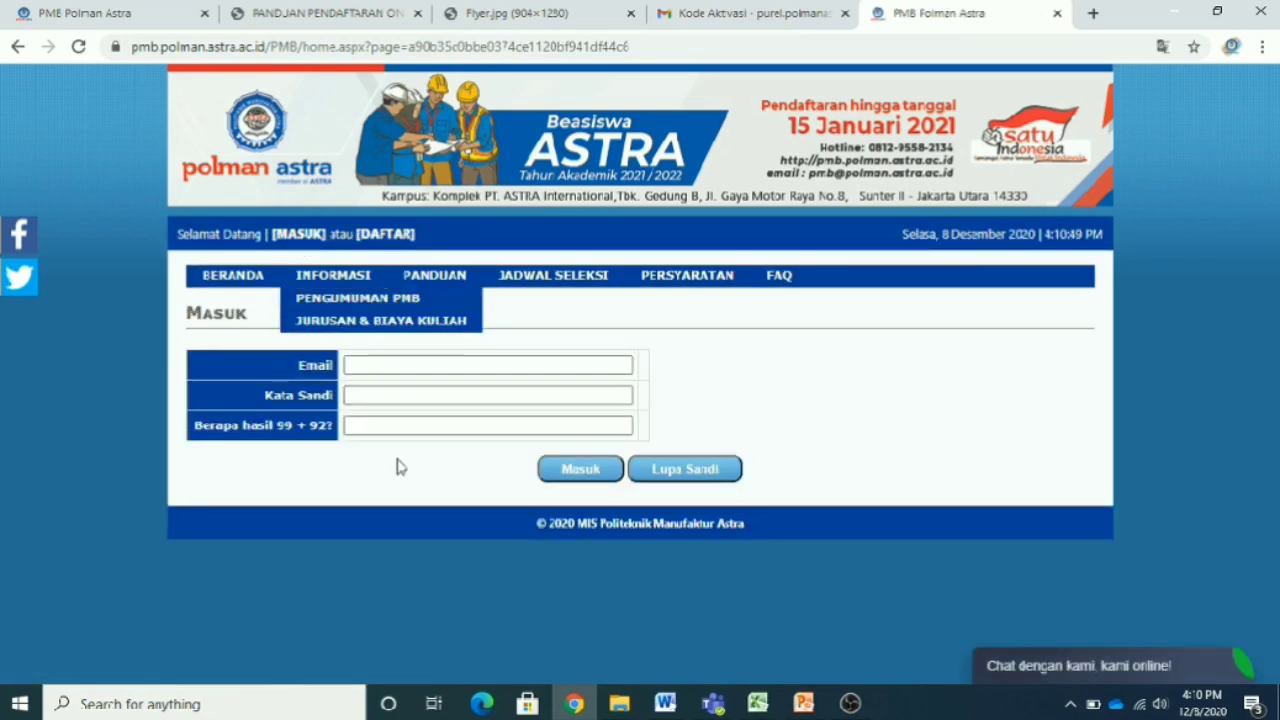
{"action": "left_click", "coordinate": [406, 368]}
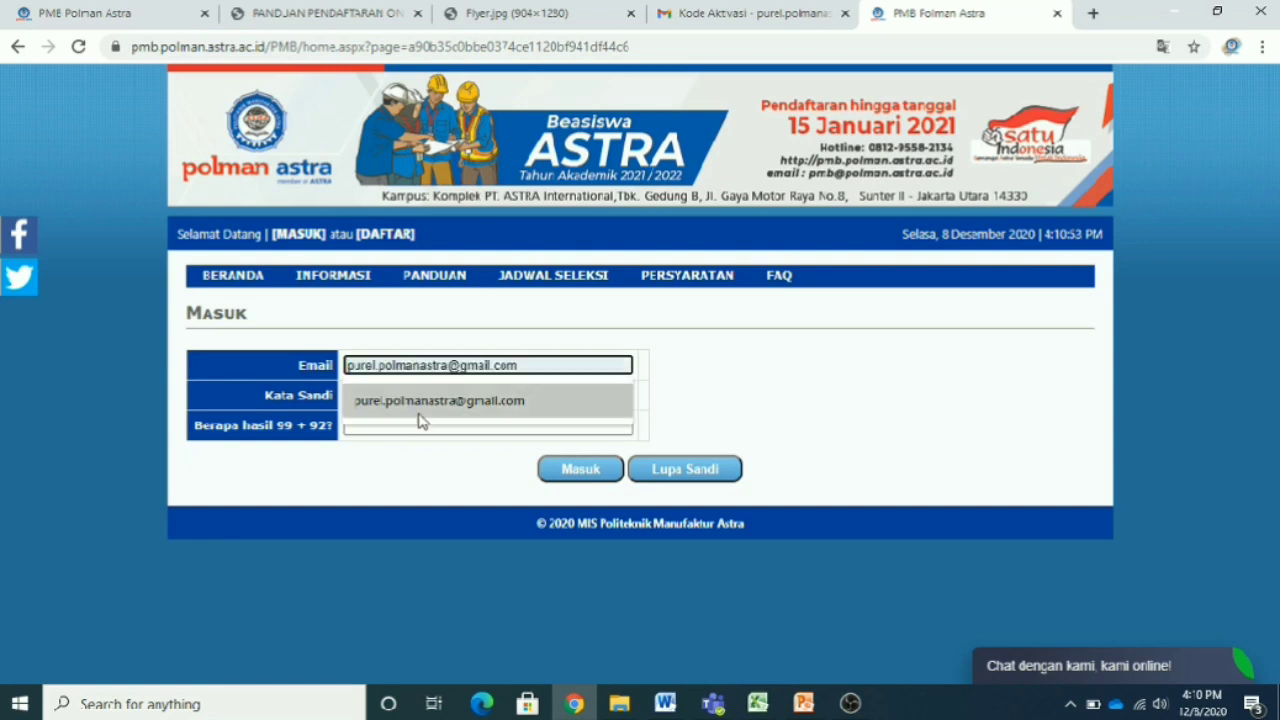
{"action": "left_click", "coordinate": [425, 401]}
{"action": "left_click", "coordinate": [449, 398]}
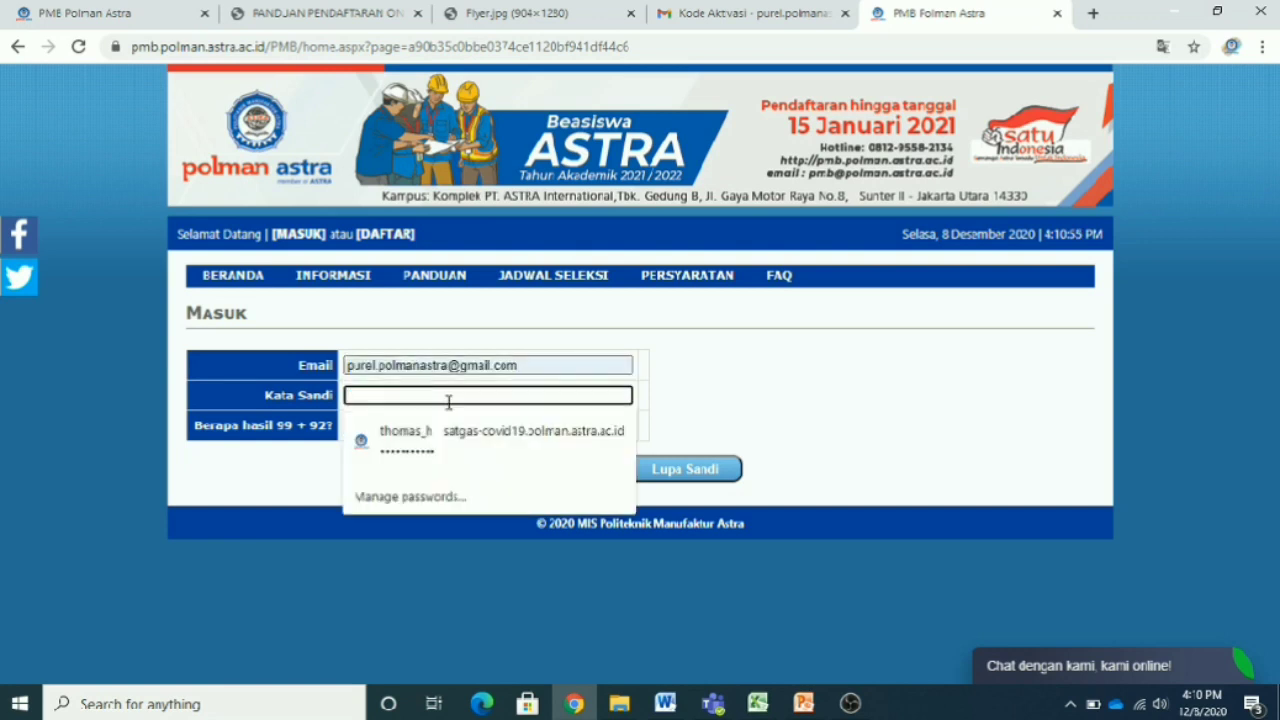
{"action": "type", "text": "******"}
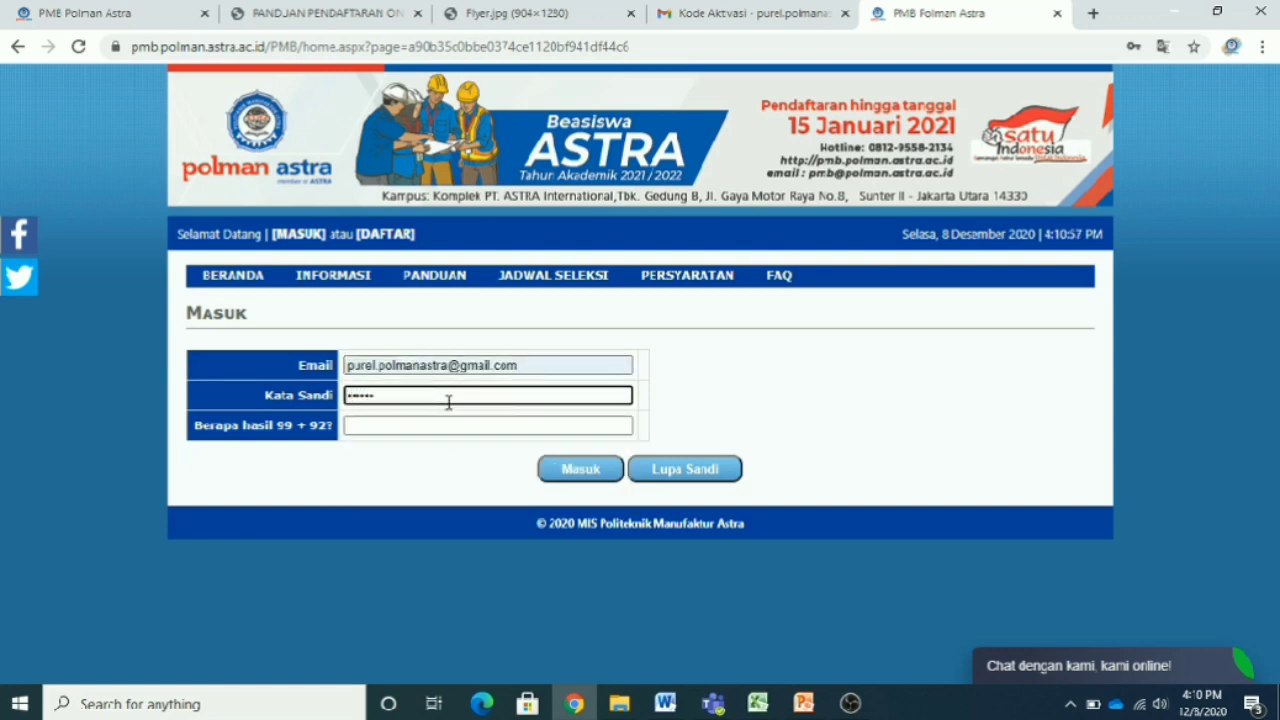
- Answer the 99 + 92 check with 191 and sign in
{"action": "left_click", "coordinate": [388, 427]}
{"action": "left_click", "coordinate": [388, 429]}
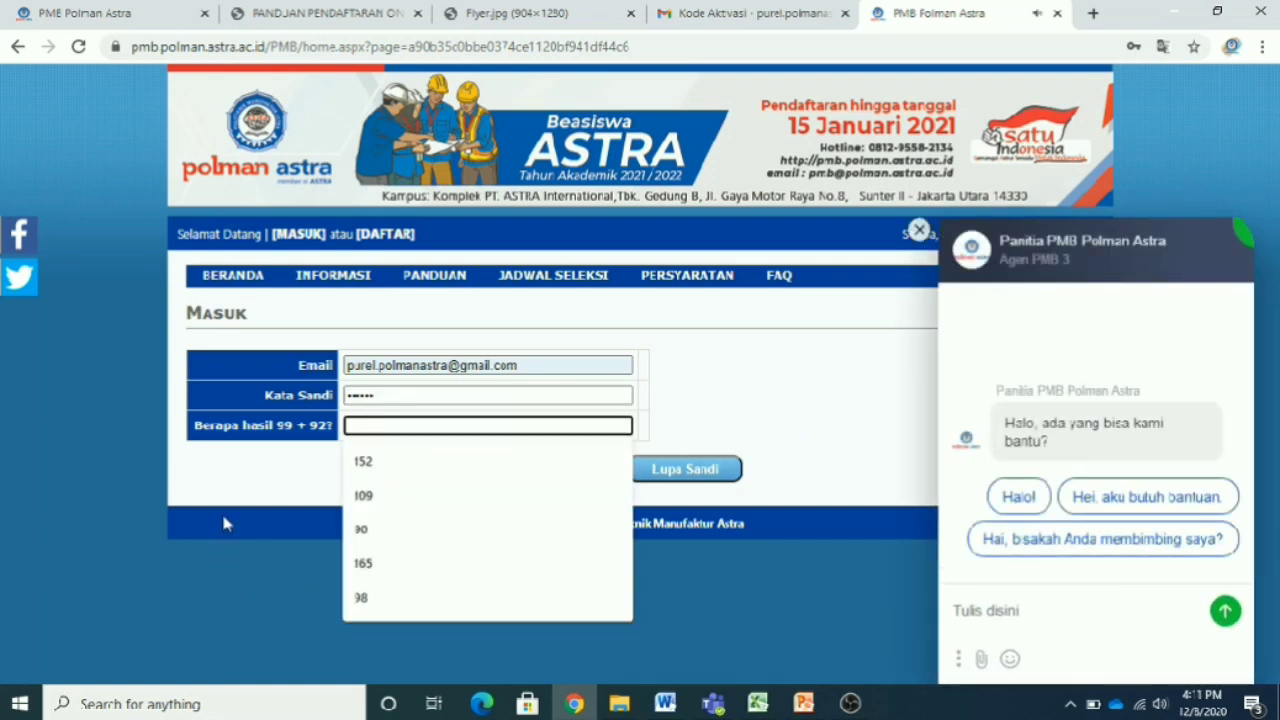
{"action": "type", "text": "191"}
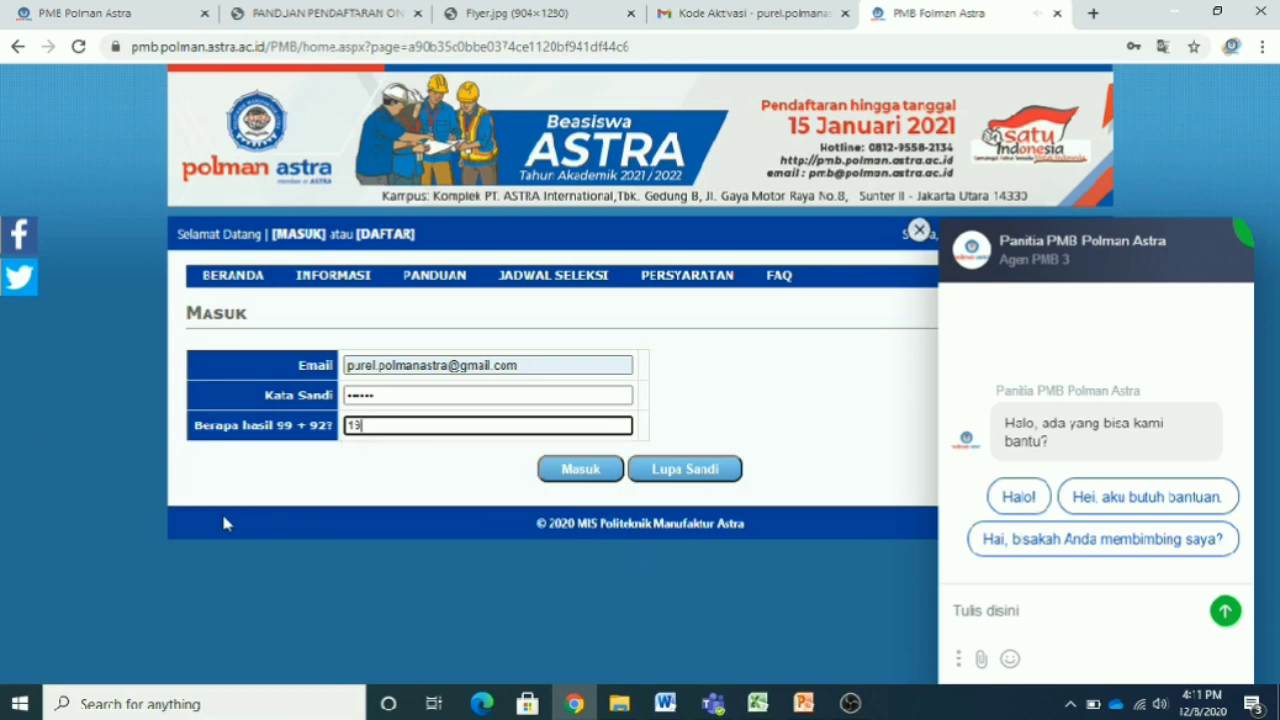
{"action": "left_click", "coordinate": [581, 477]}
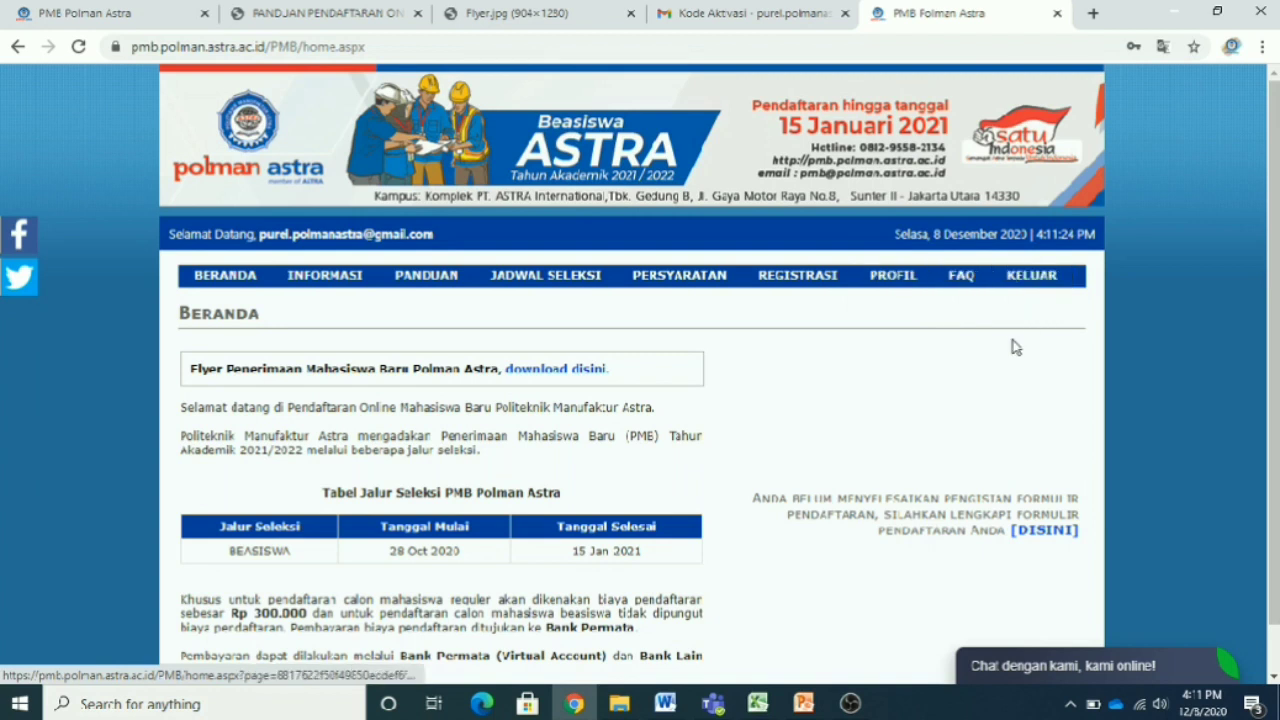
- Open ISI FORMULIR from the REGISTRASI menu
{"action": "mouse_move", "coordinate": [798, 285]}
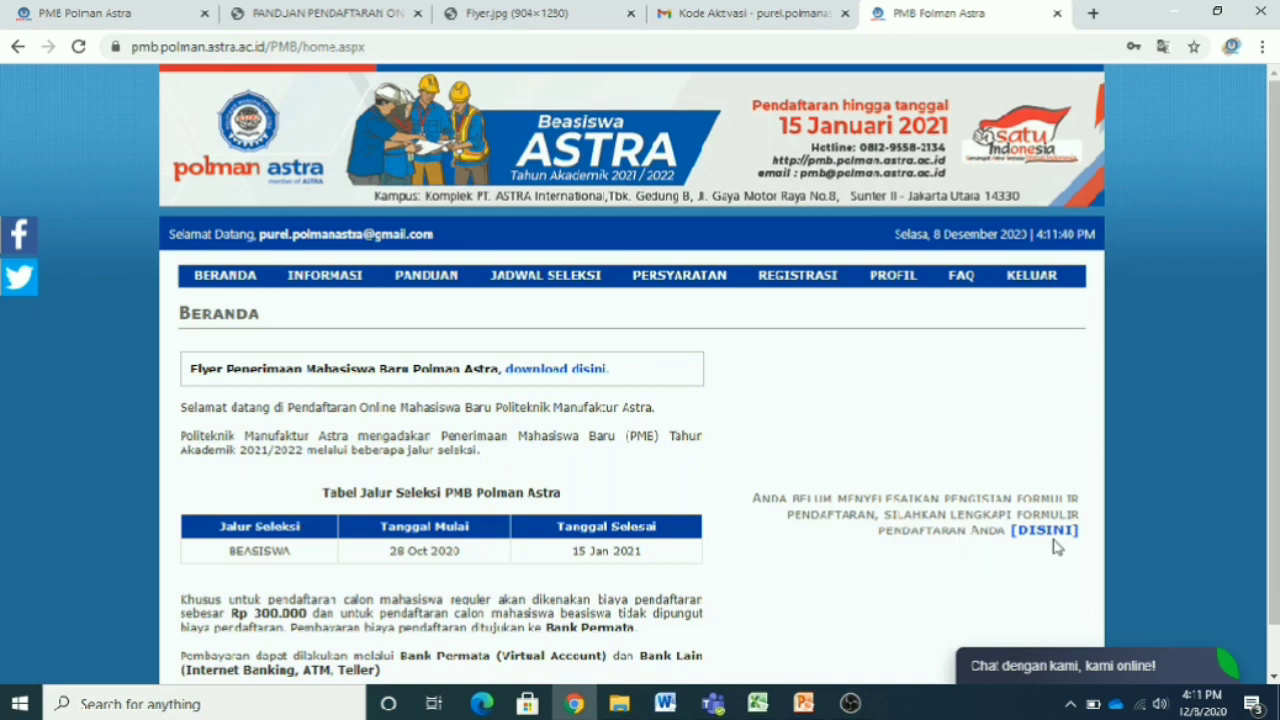
{"action": "mouse_move", "coordinate": [812, 282]}
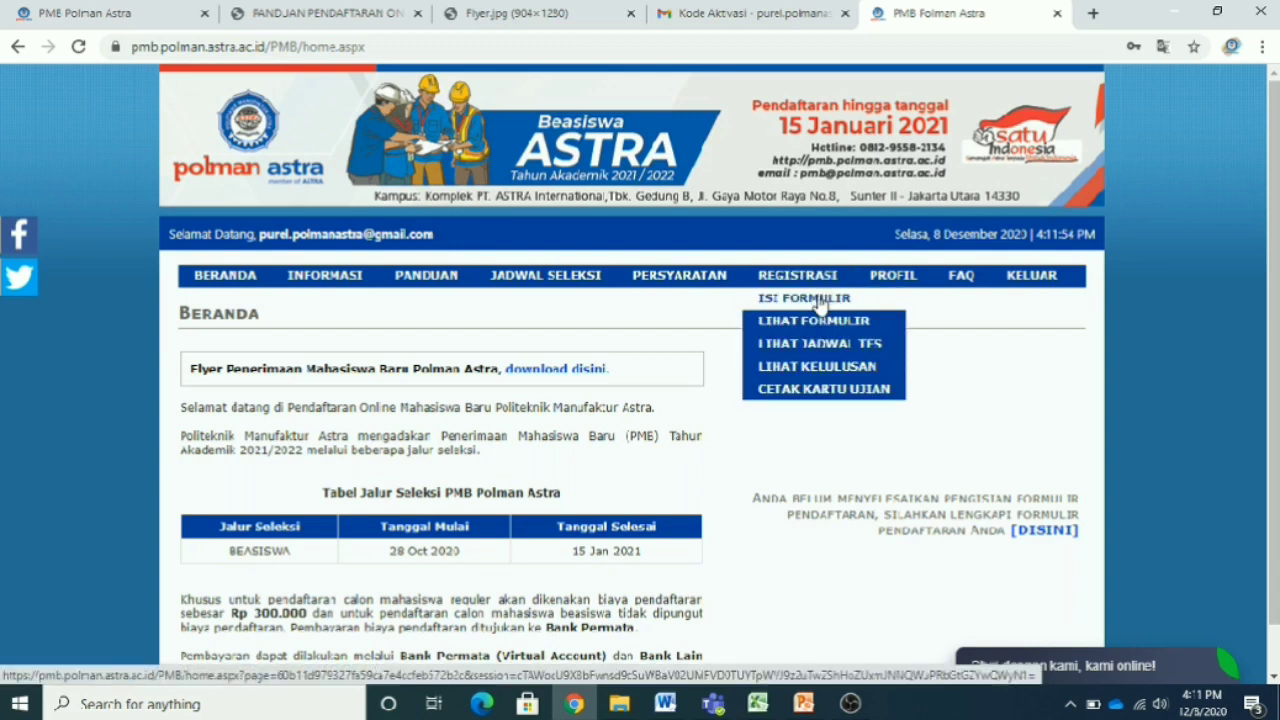
{"action": "left_click", "coordinate": [820, 300]}
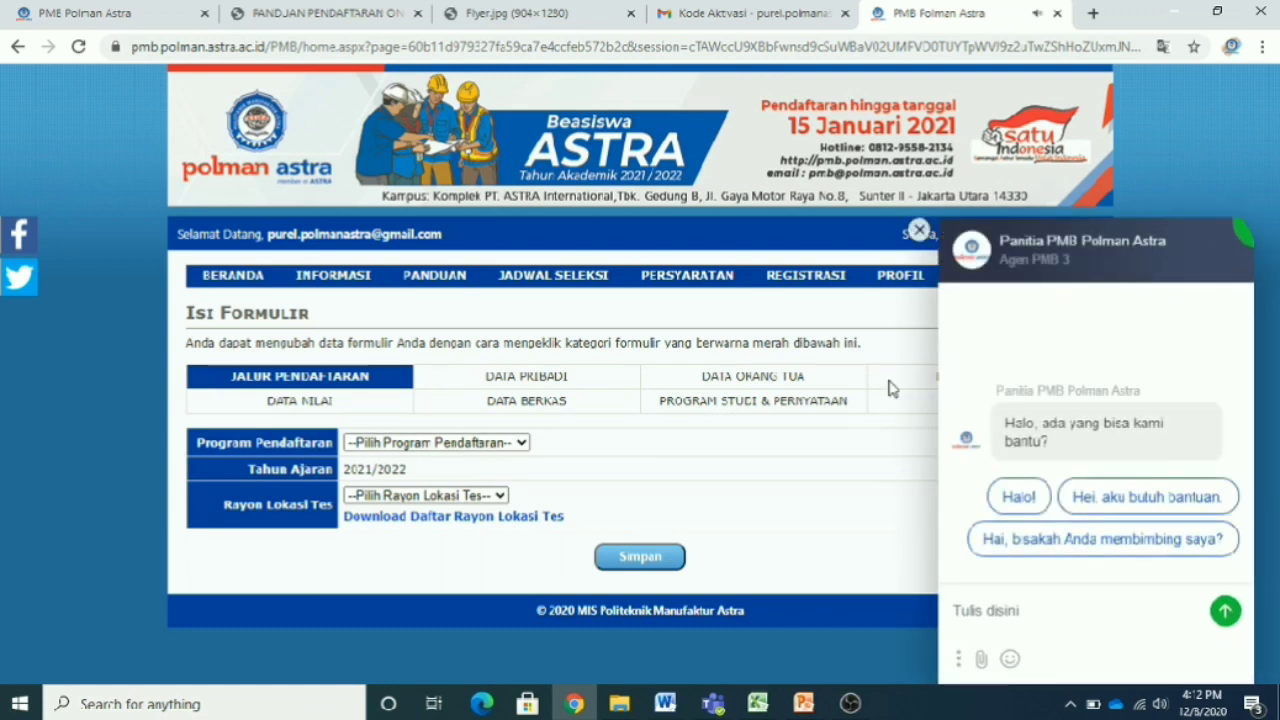
- Dismiss the live chat and choose BEASISWA as the Program Pendaftaran
{"action": "left_click", "coordinate": [919, 230]}
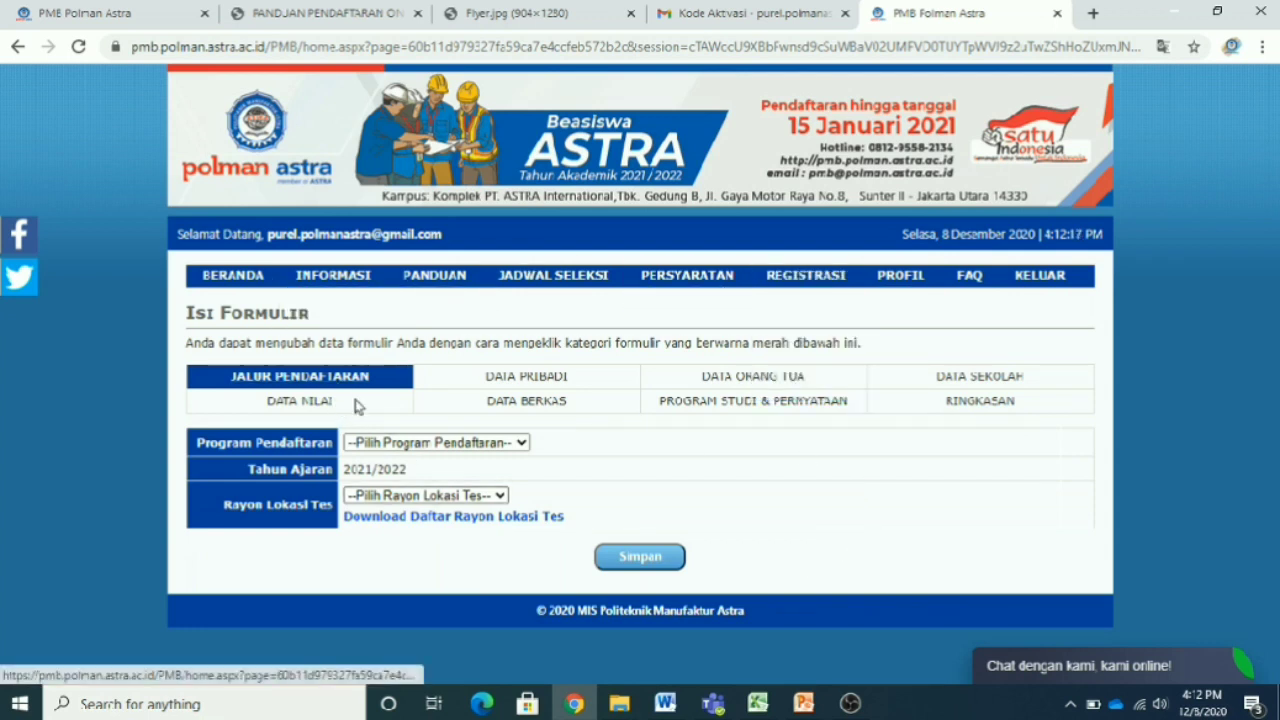
{"action": "left_click", "coordinate": [521, 443]}
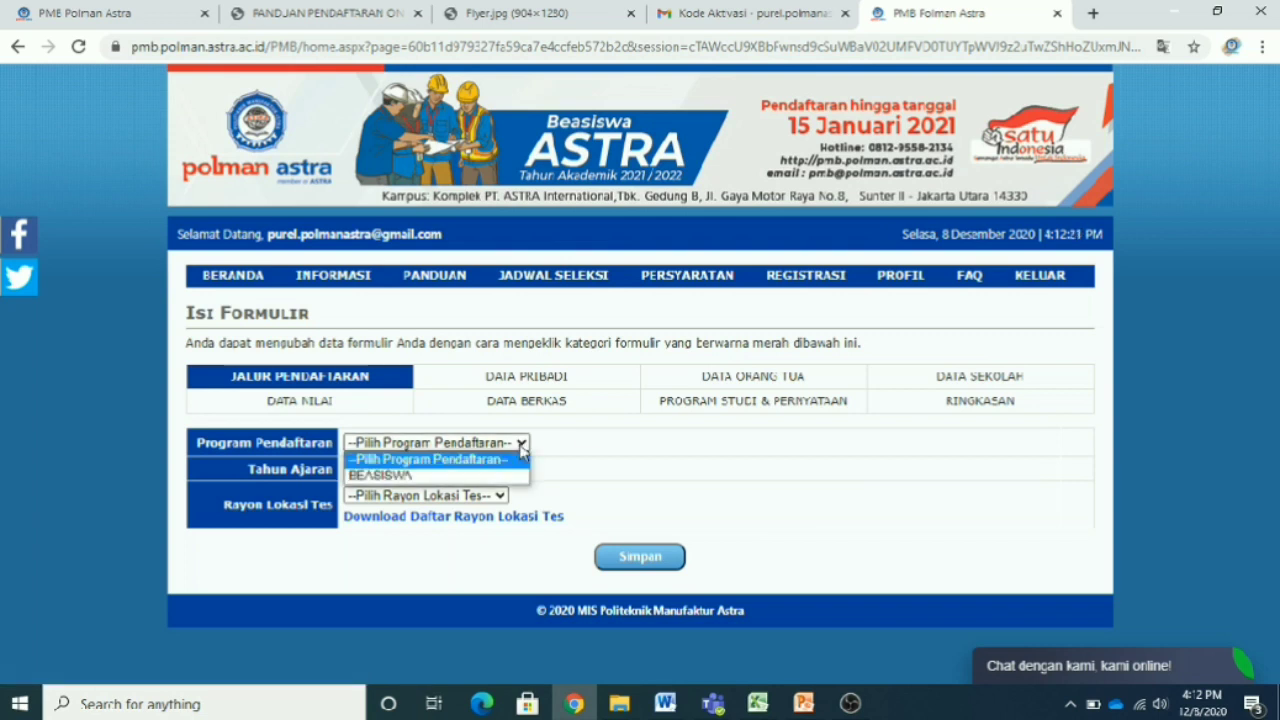
{"action": "left_click", "coordinate": [514, 473]}
{"action": "left_click", "coordinate": [684, 454]}
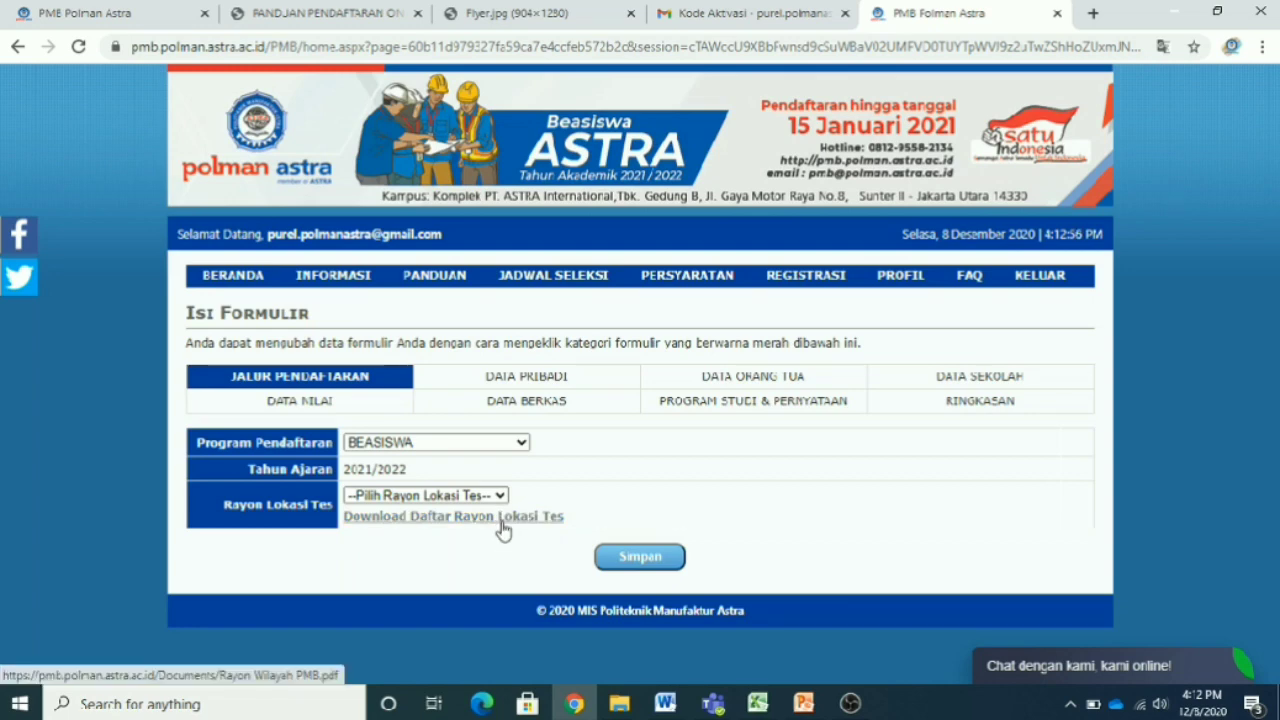
- Open the Rayon Lokasi Tes PDF and highlight row 13, Jawa Timur IV covering Kab. Ponorogo
{"action": "left_click", "coordinate": [503, 518]}
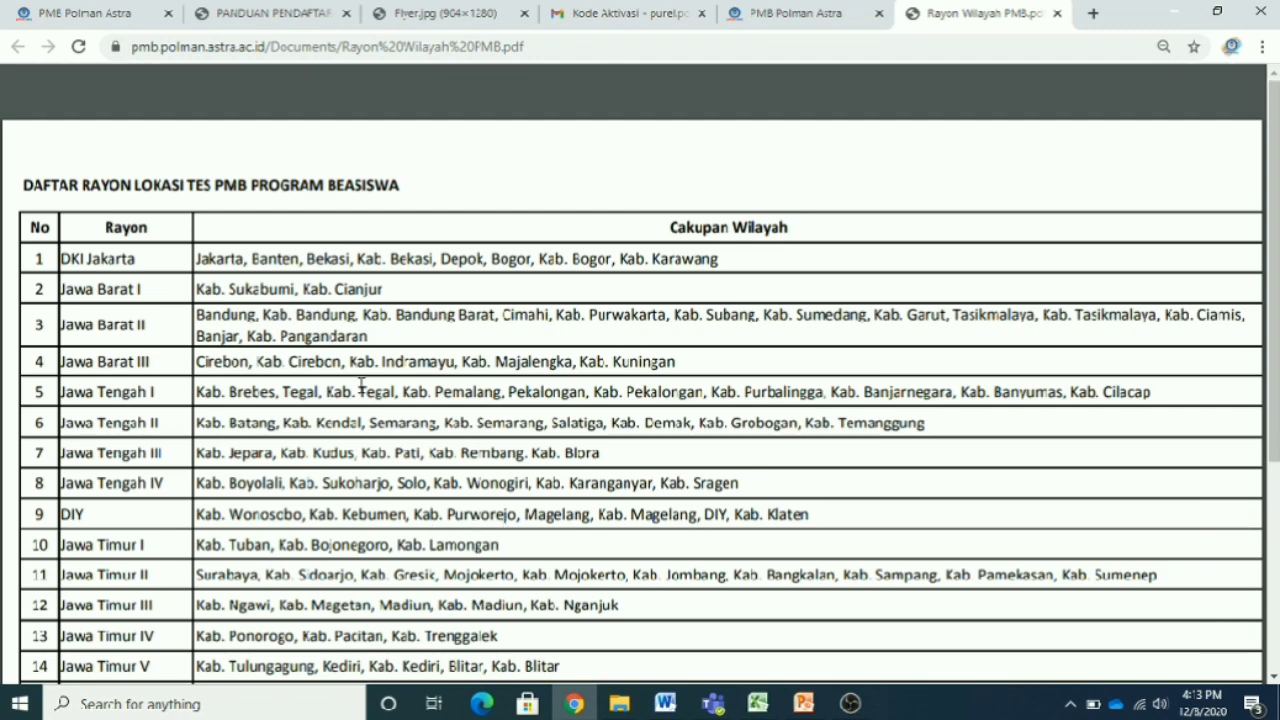
{"action": "scroll", "coordinate": [573, 478], "scroll_direction": "down", "scroll_amount": 2}
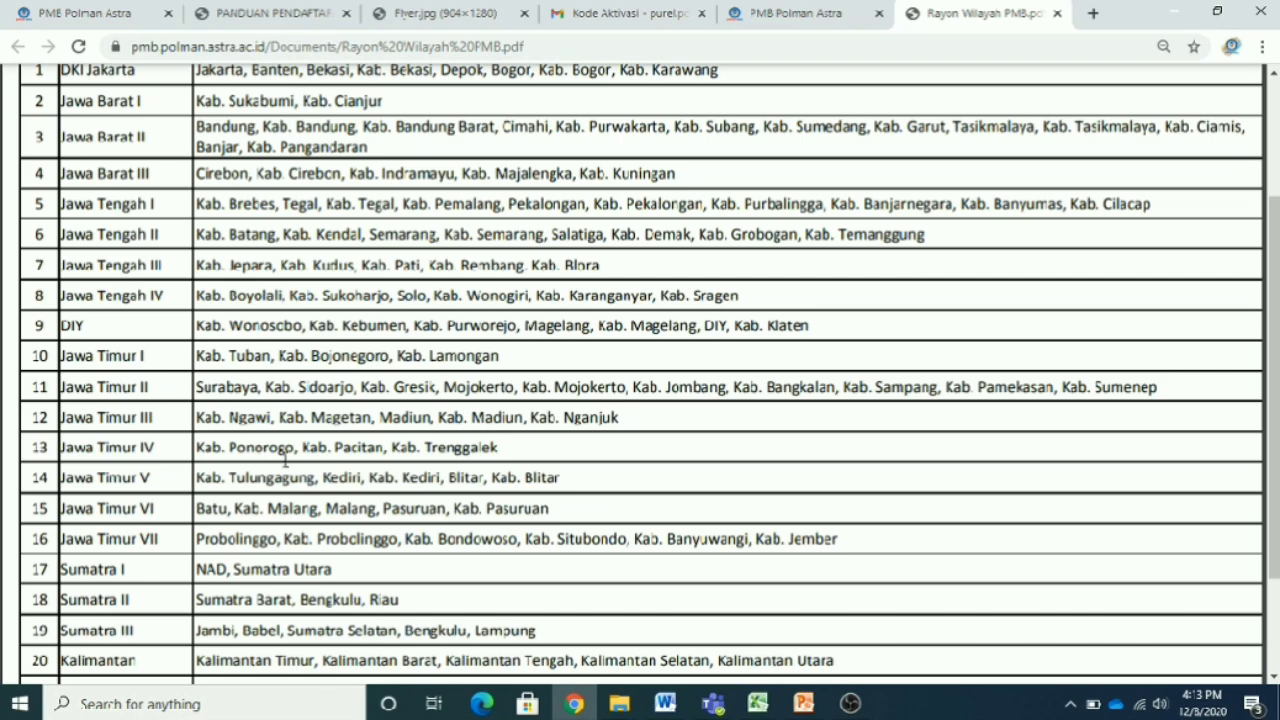
{"action": "scroll", "coordinate": [172, 462], "scroll_direction": "up", "scroll_amount": 2}
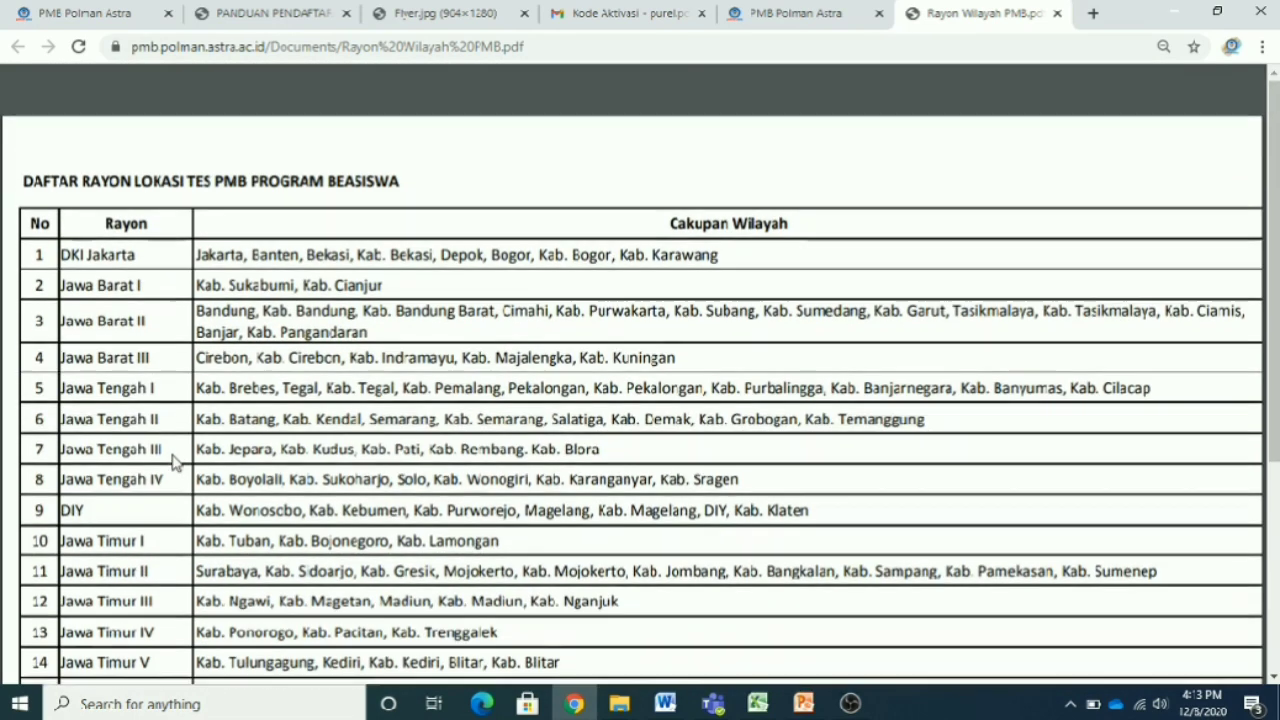
{"action": "scroll", "coordinate": [165, 460], "scroll_direction": "down", "scroll_amount": 4}
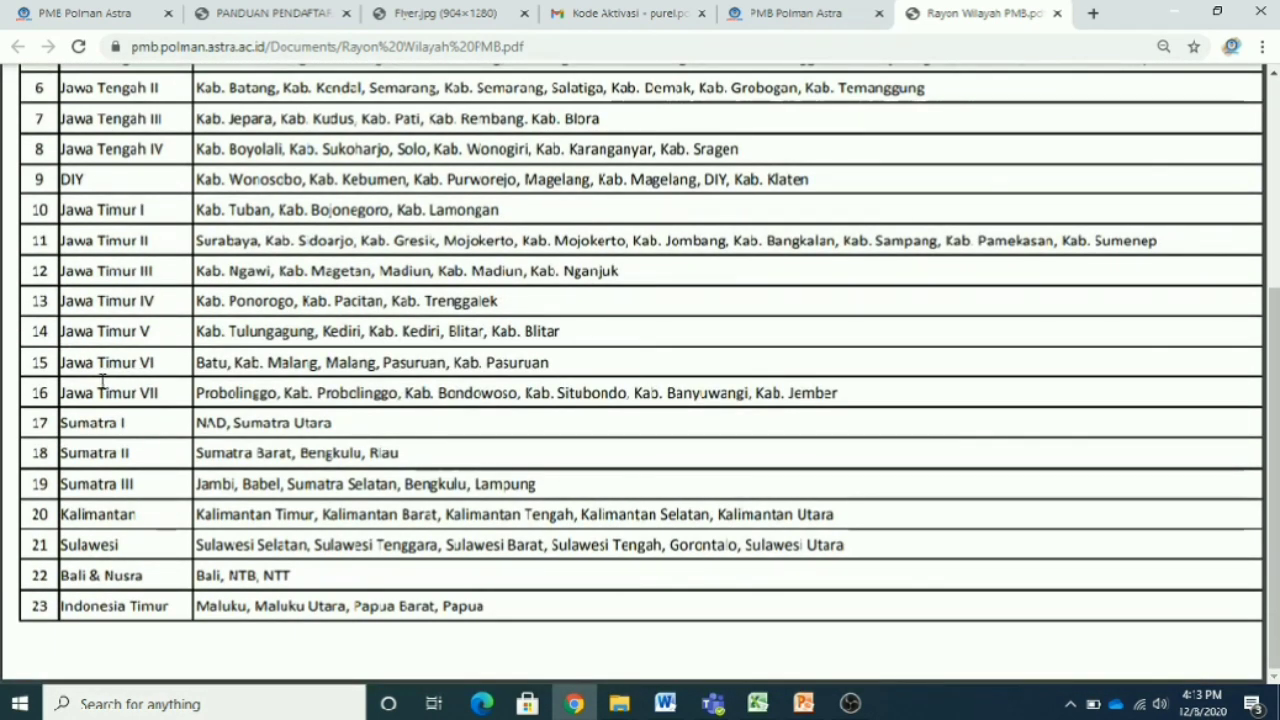
{"action": "left_click_drag", "start_coordinate": [62, 298], "coordinate": [298, 302]}
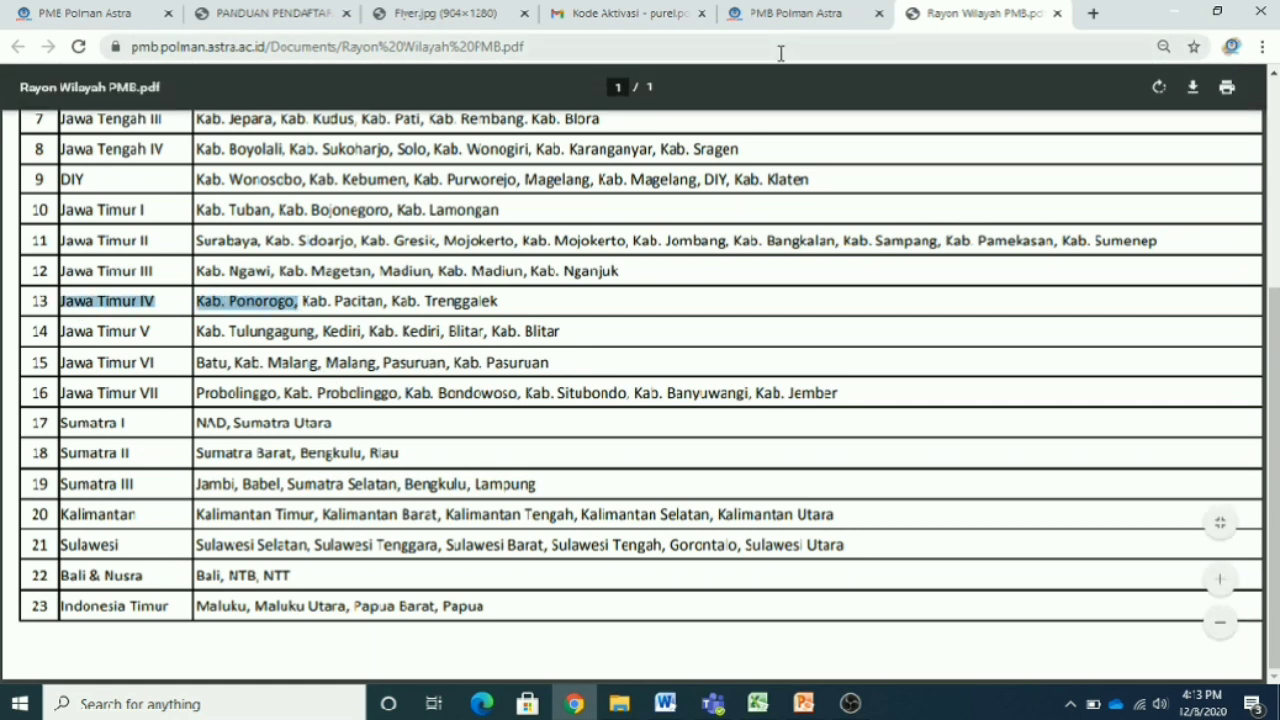
- Back on the form, pick JAWA TIMUR V as Rayon Lokasi Tes and save with Simpan
{"action": "left_click", "coordinate": [801, 16]}
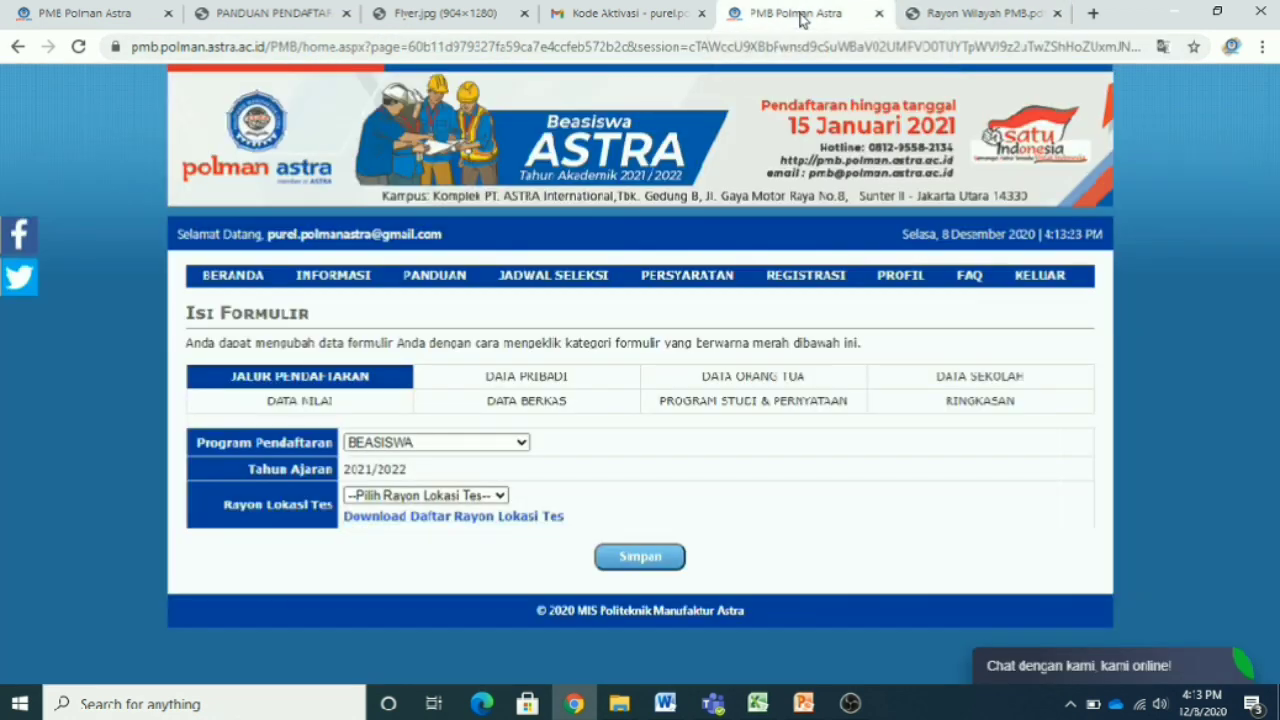
{"action": "left_click", "coordinate": [492, 495]}
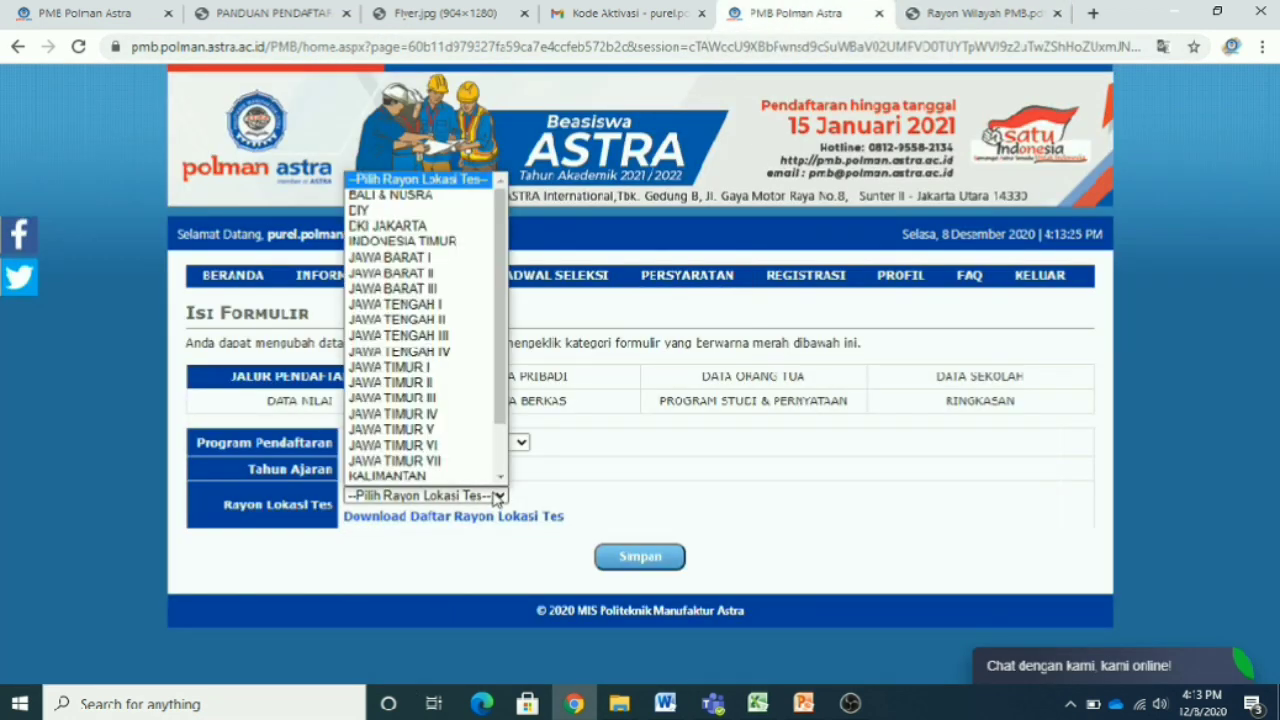
{"action": "scroll", "coordinate": [474, 442], "scroll_direction": "down", "scroll_amount": 1}
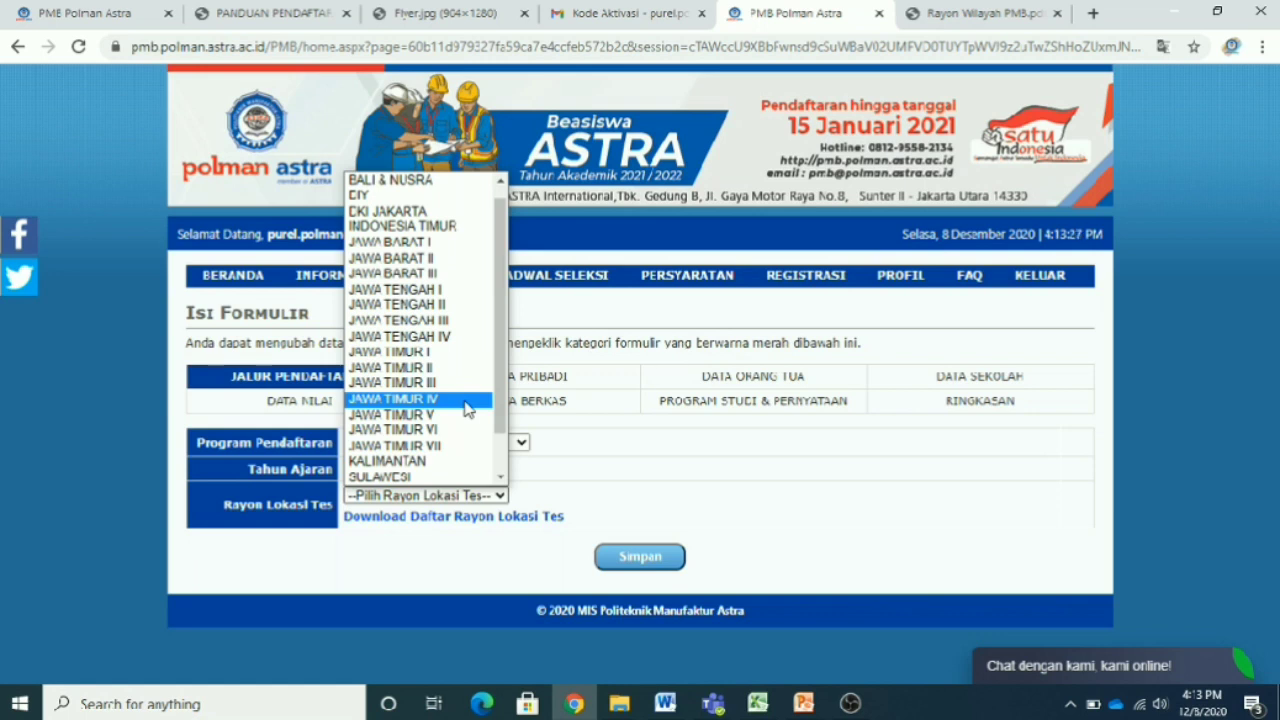
{"action": "left_click", "coordinate": [466, 400]}
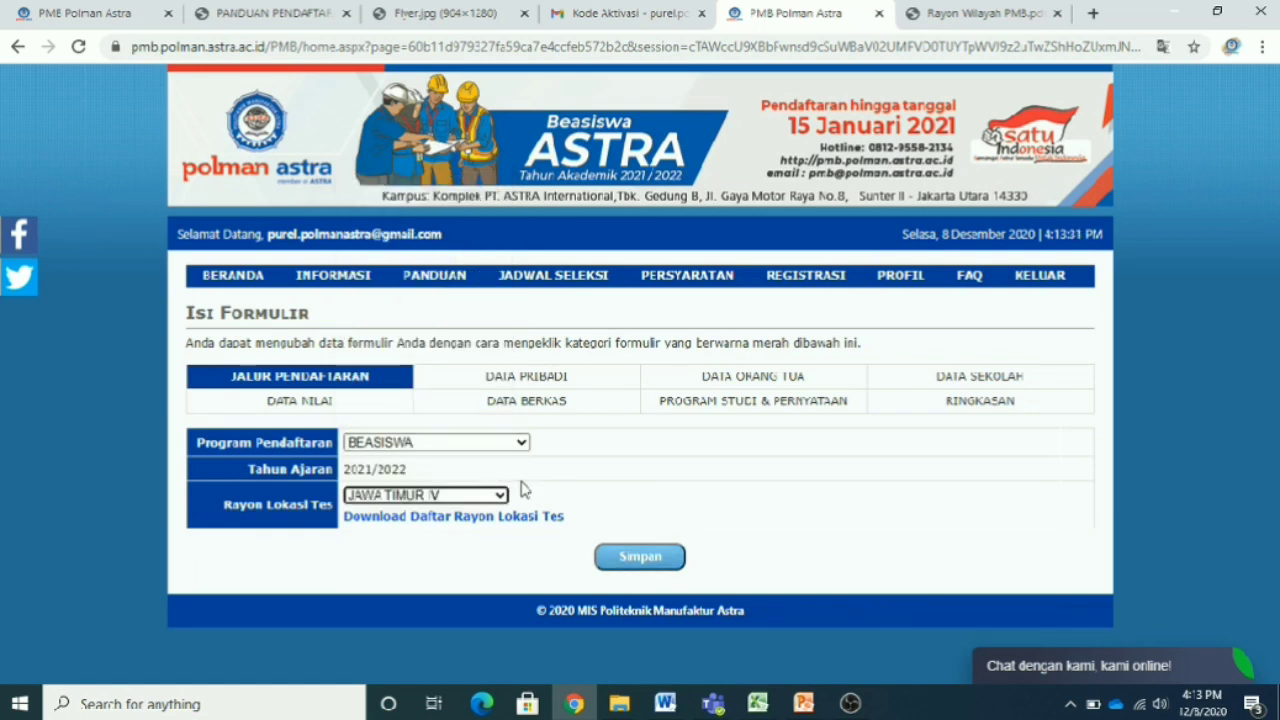
{"action": "left_click", "coordinate": [644, 570]}
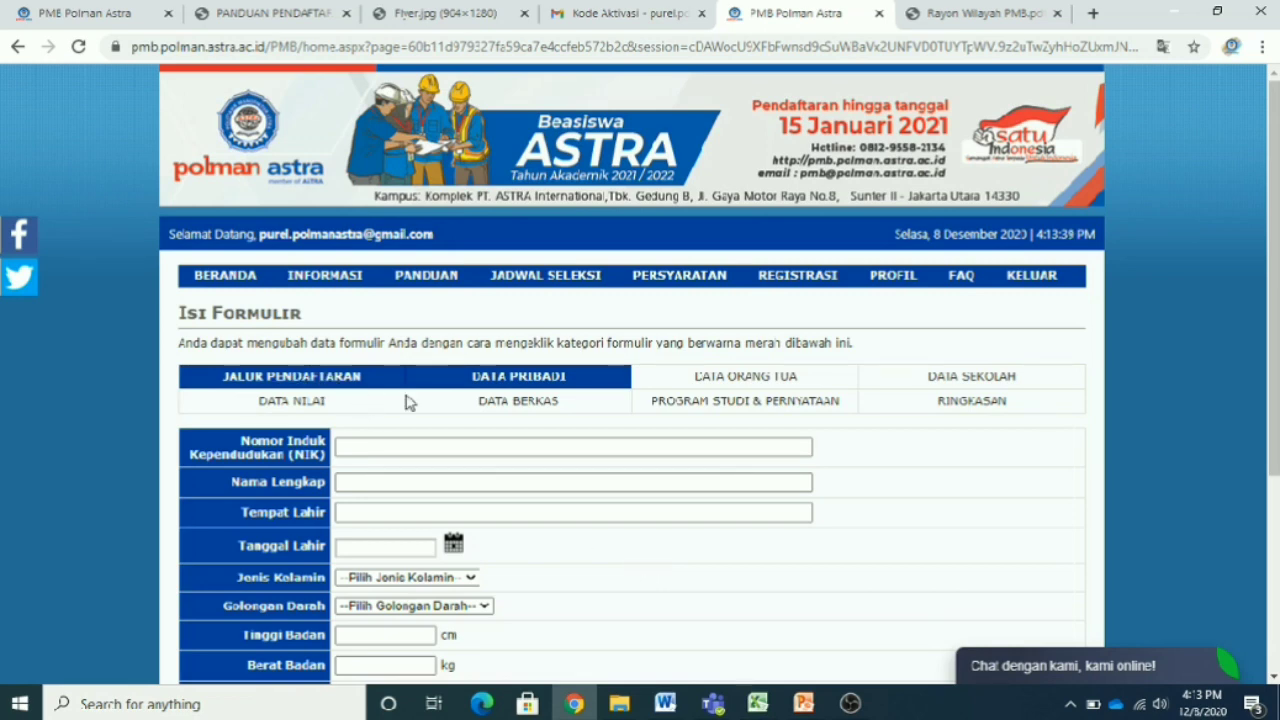
- Enter a placeholder NIK and full name, and BOGOR as the birthplace
{"action": "scroll", "coordinate": [620, 470], "scroll_direction": "down", "scroll_amount": 1}
{"action": "scroll", "coordinate": [641, 489], "scroll_direction": "down", "scroll_amount": 2}
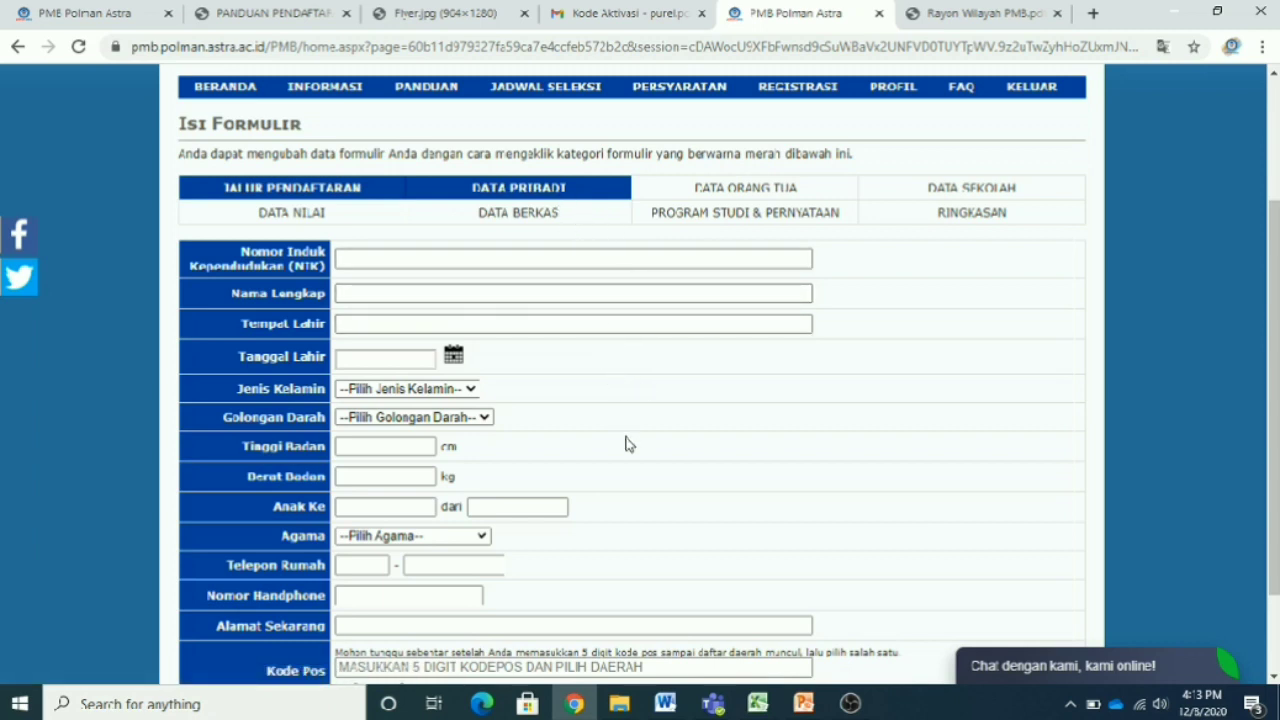
{"action": "left_click", "coordinate": [408, 259]}
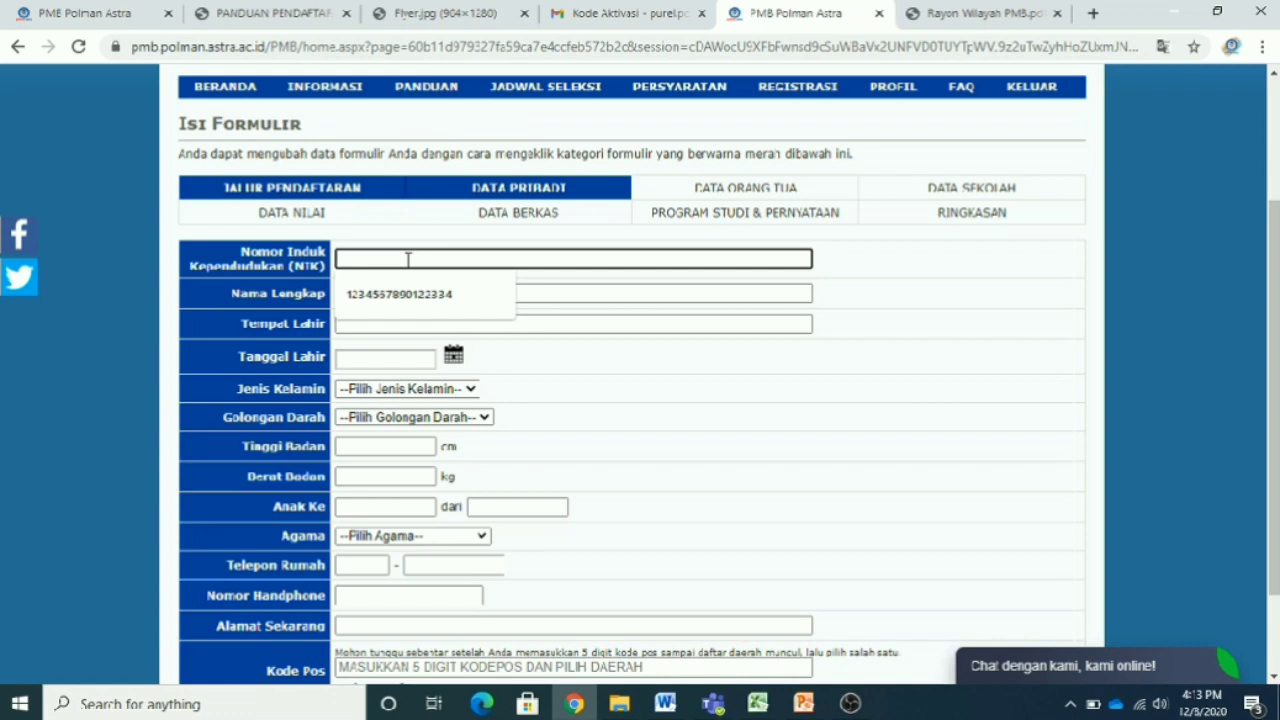
{"action": "type", "text": "1111111111111111"}
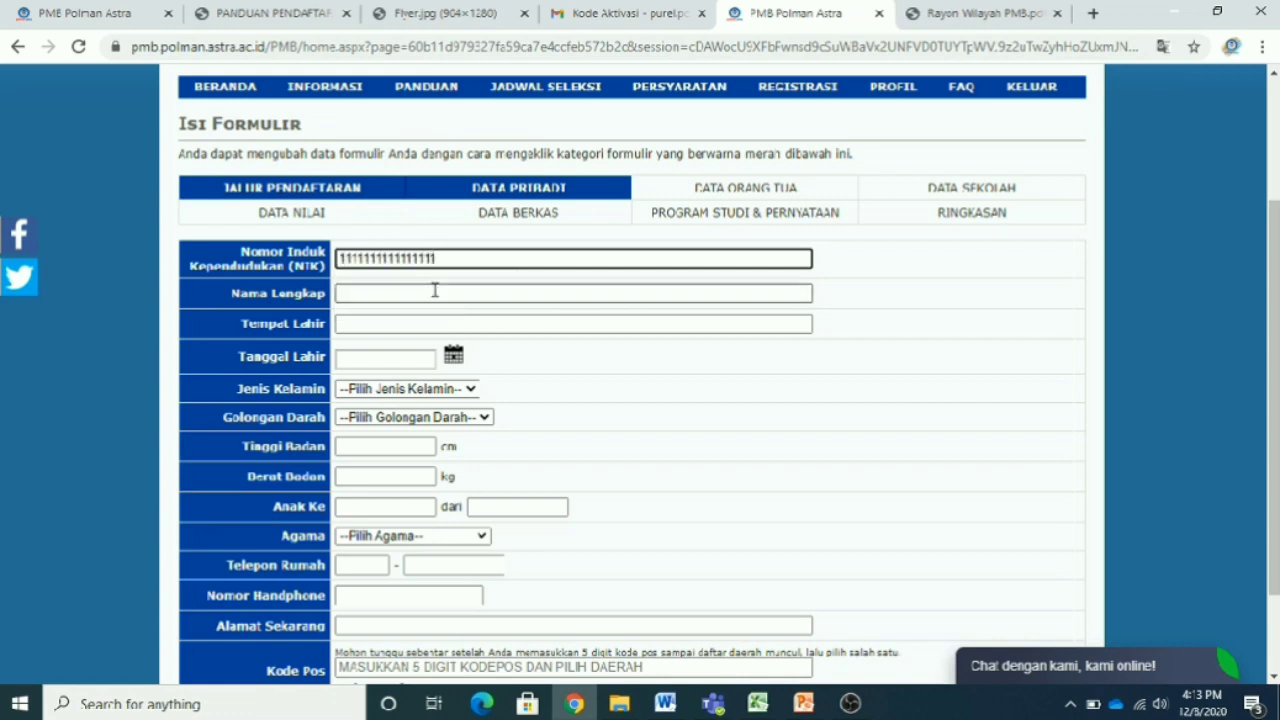
{"action": "left_click", "coordinate": [379, 294]}
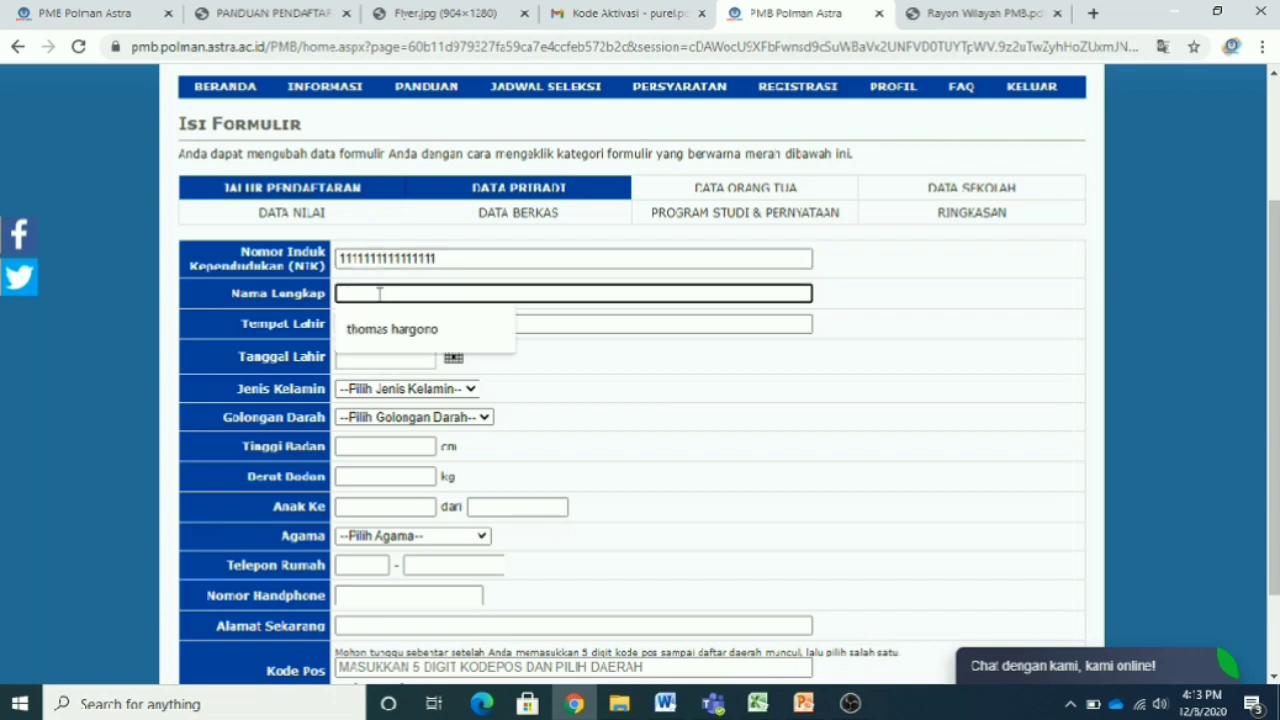
{"action": "type", "text": "AAAAAAAAAAAAAAAAAAAA"}
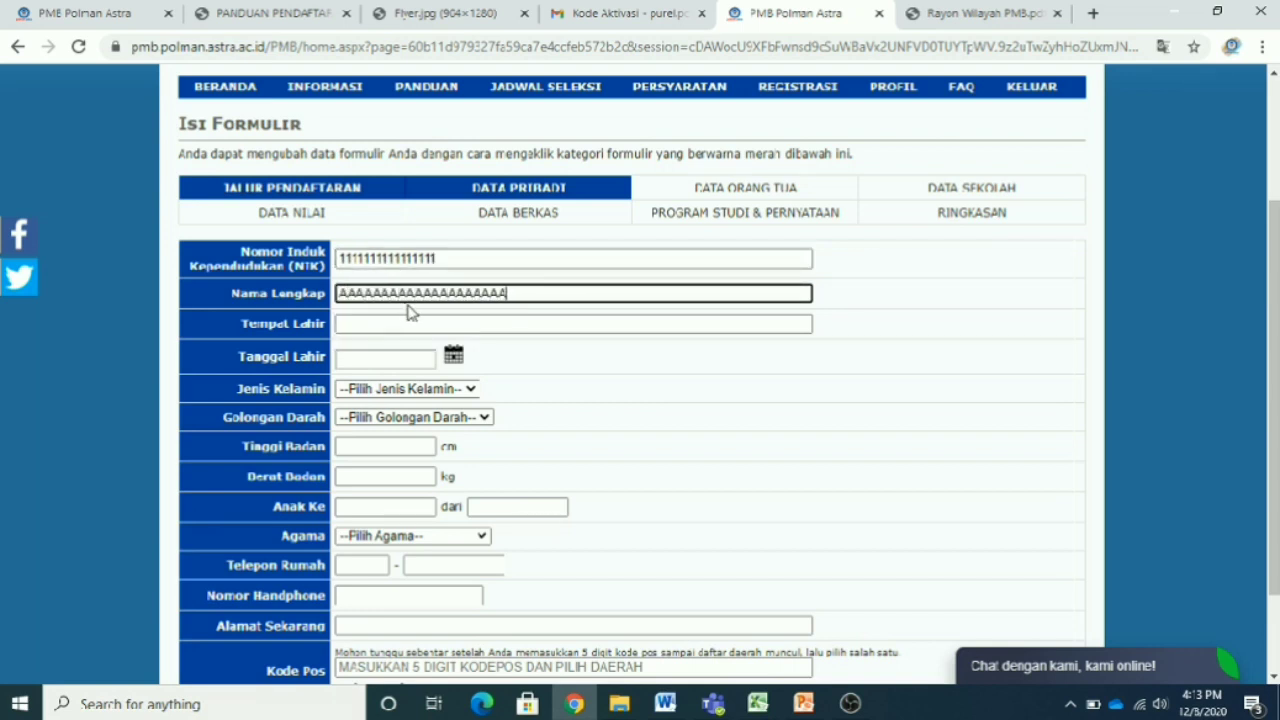
{"action": "type", "text": "AAAAAAAAA AAAAAAAA AAAAAAA"}
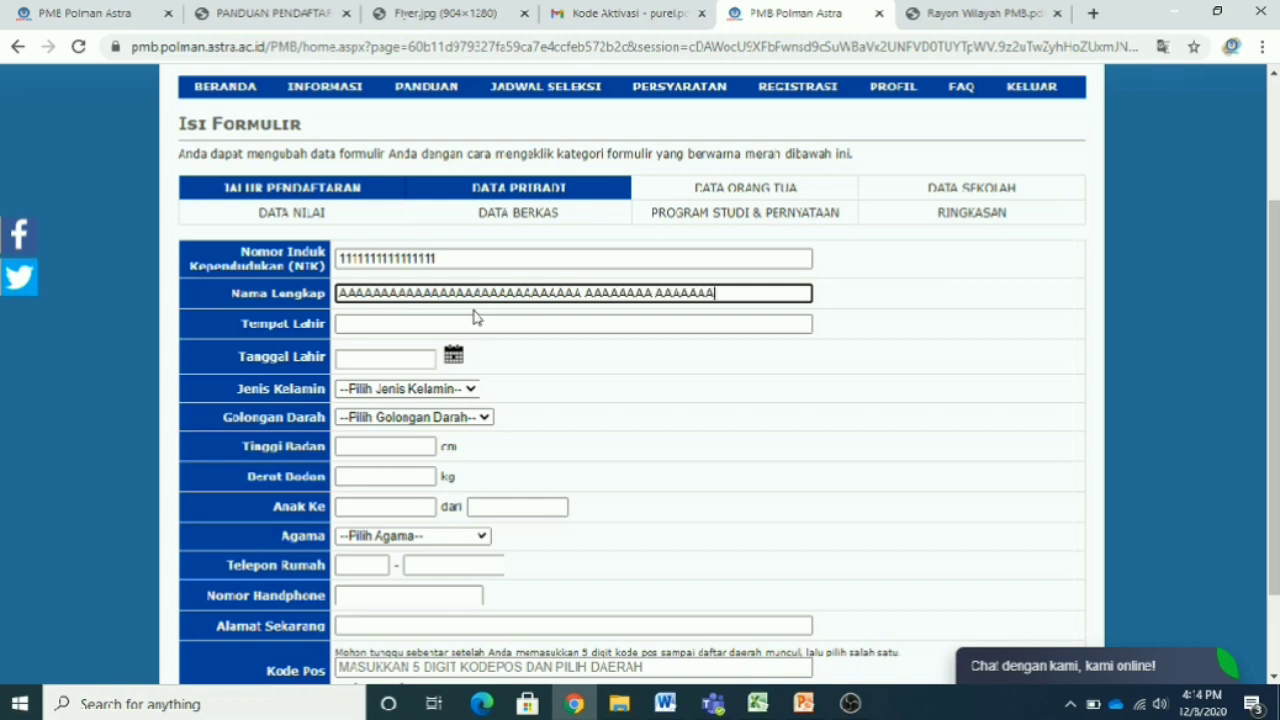
{"action": "left_click", "coordinate": [525, 325]}
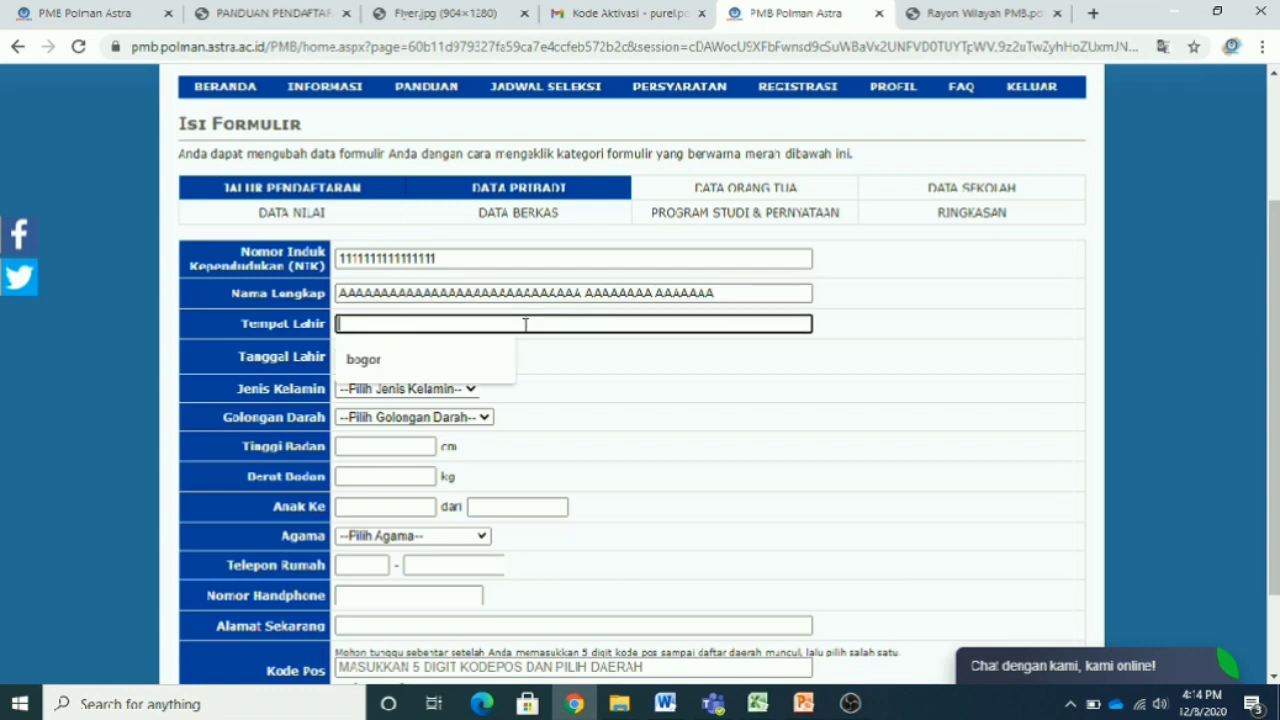
{"action": "type", "text": "BOGOR"}
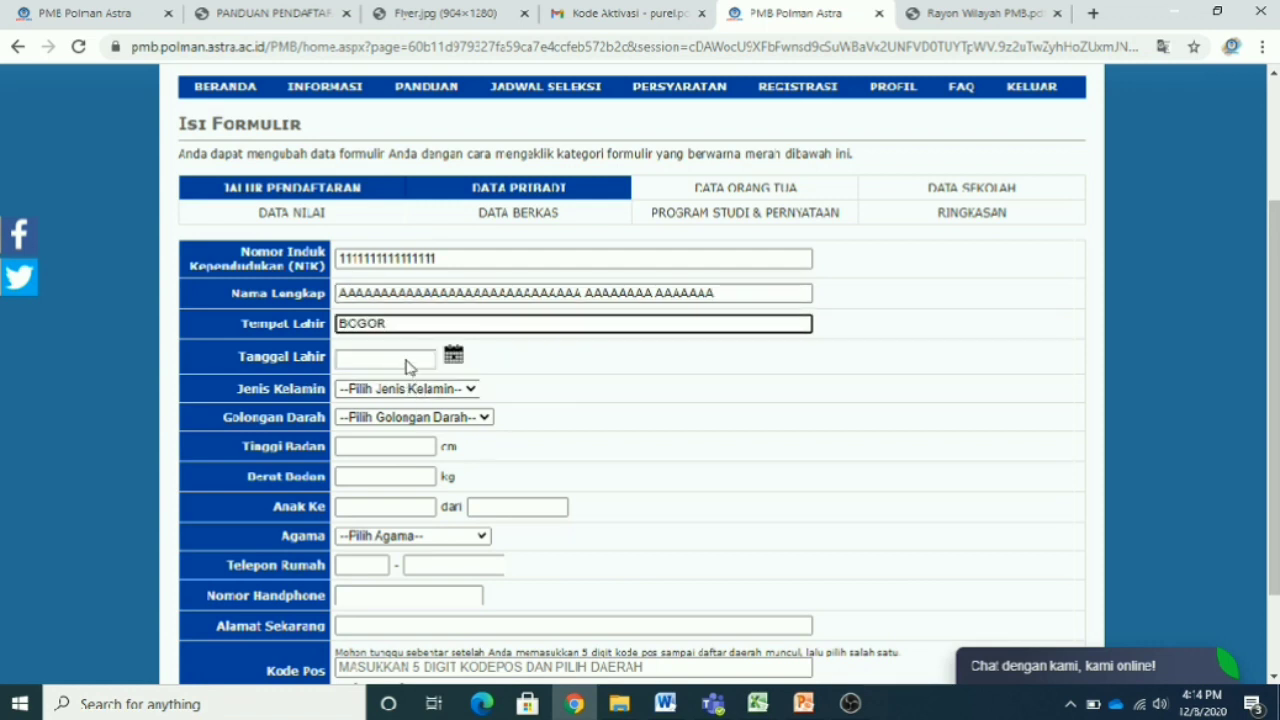
{"action": "left_click", "coordinate": [406, 368]}
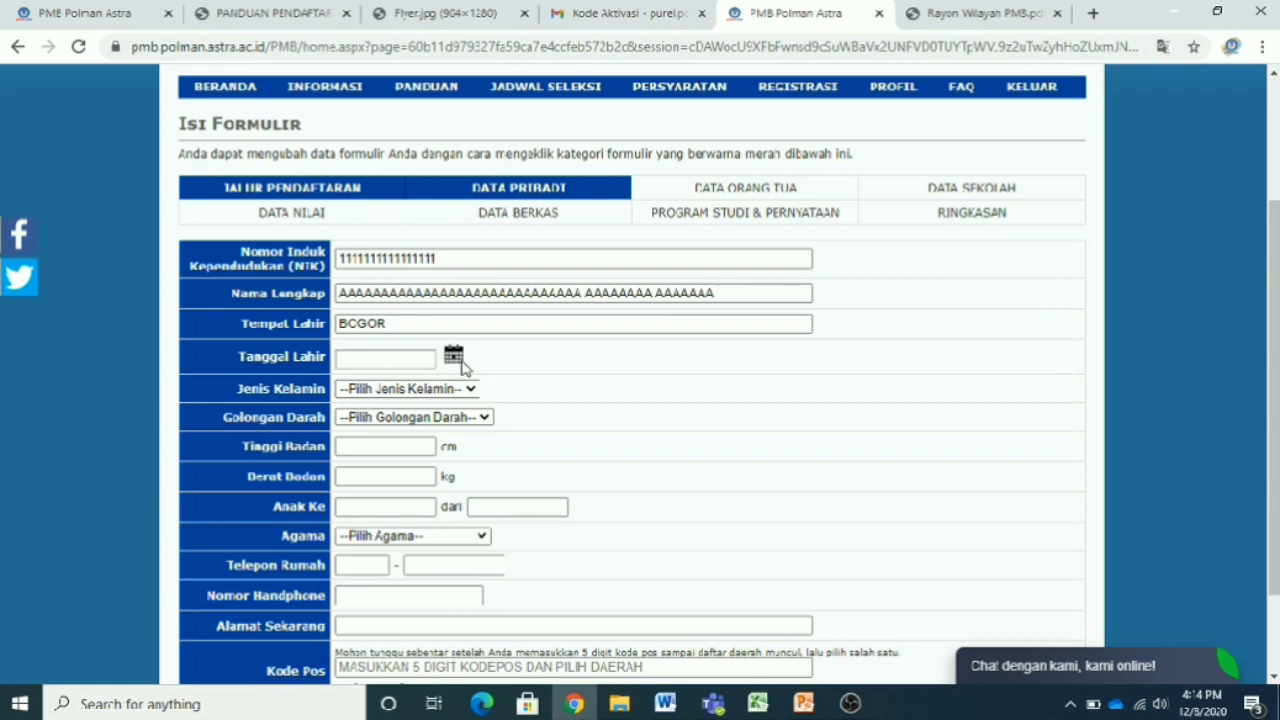
{"action": "left_click", "coordinate": [454, 356]}
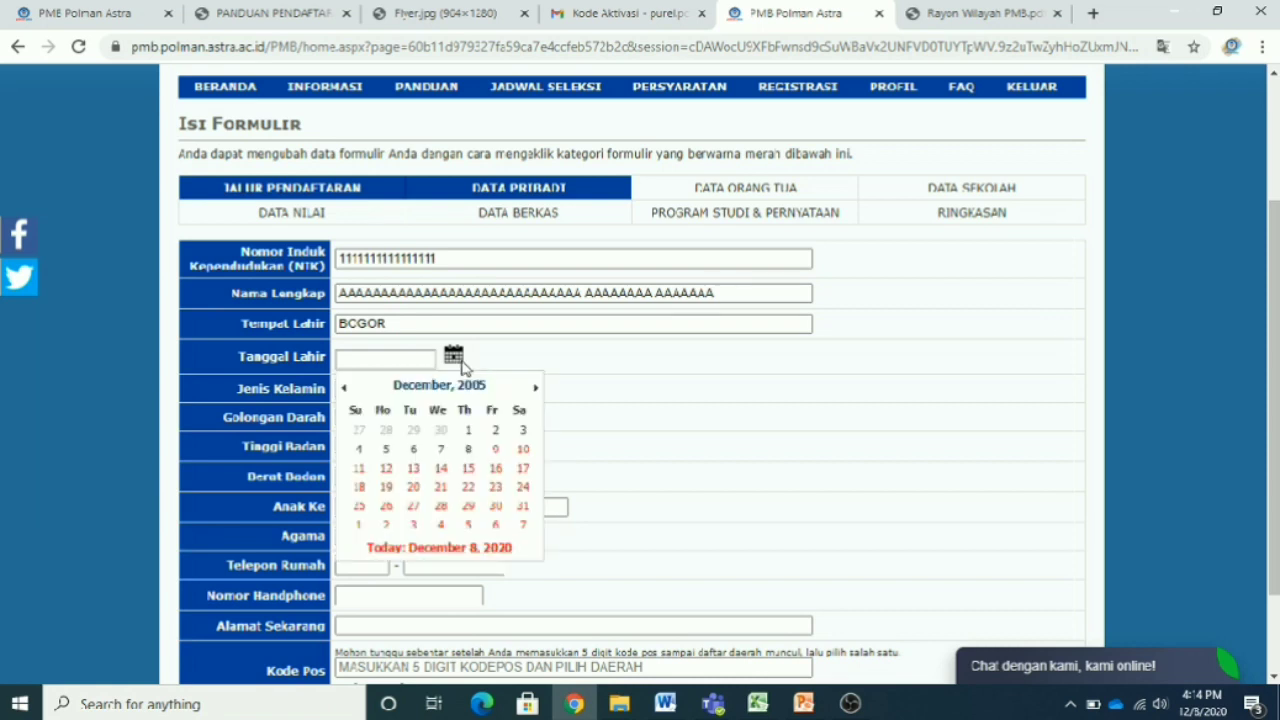
{"action": "left_click", "coordinate": [343, 387]}
{"action": "left_click", "coordinate": [343, 387]}
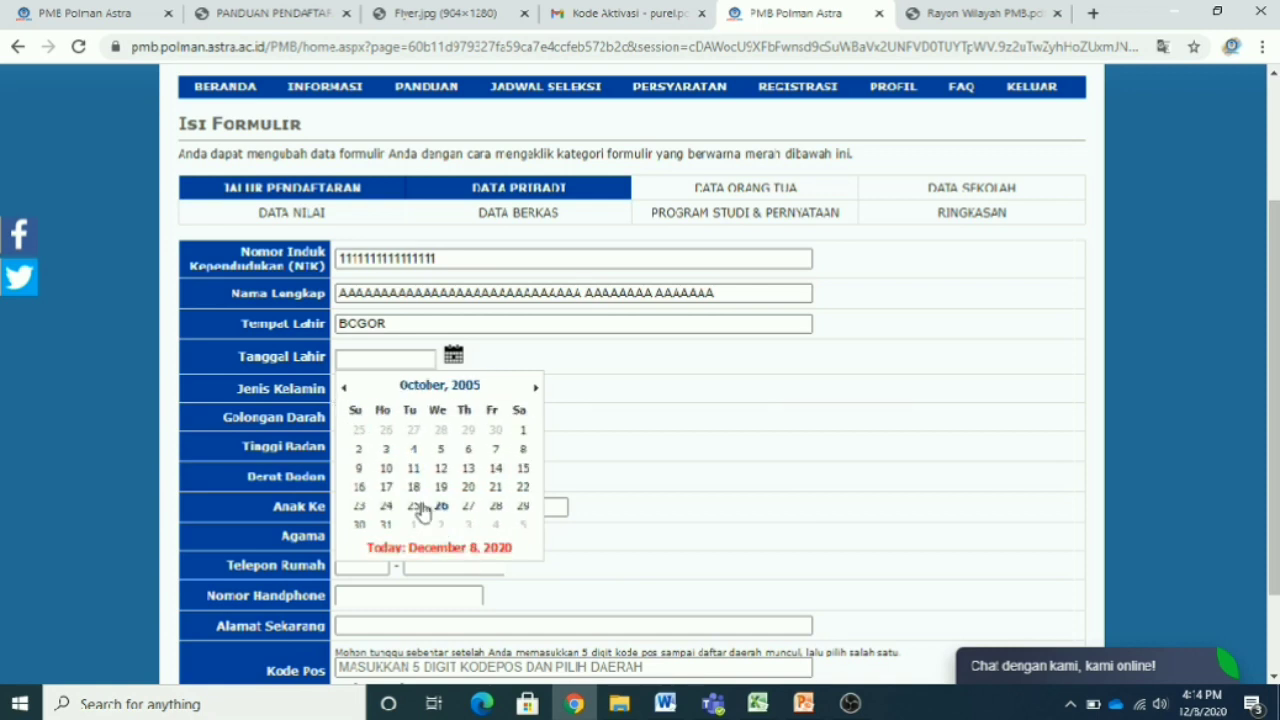
{"action": "left_click", "coordinate": [359, 488]}
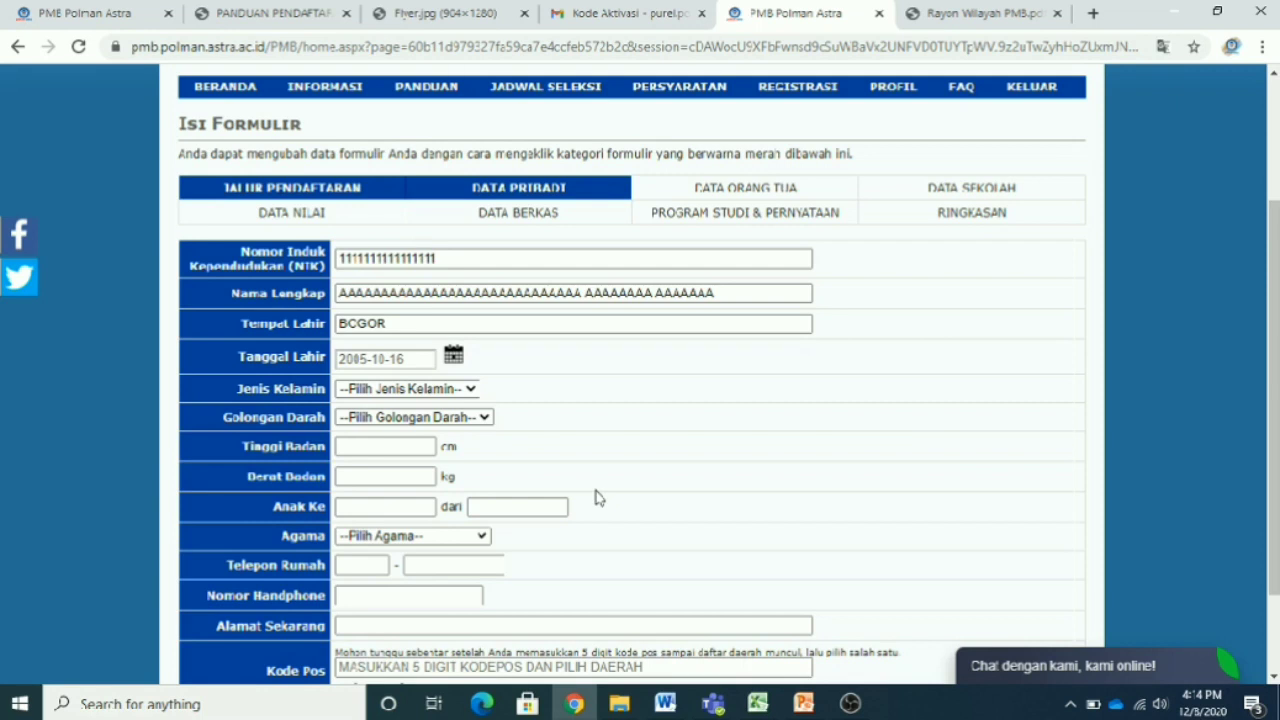
- Select LAKI-LAKI as gender and AB as blood type
{"action": "left_click", "coordinate": [467, 390]}
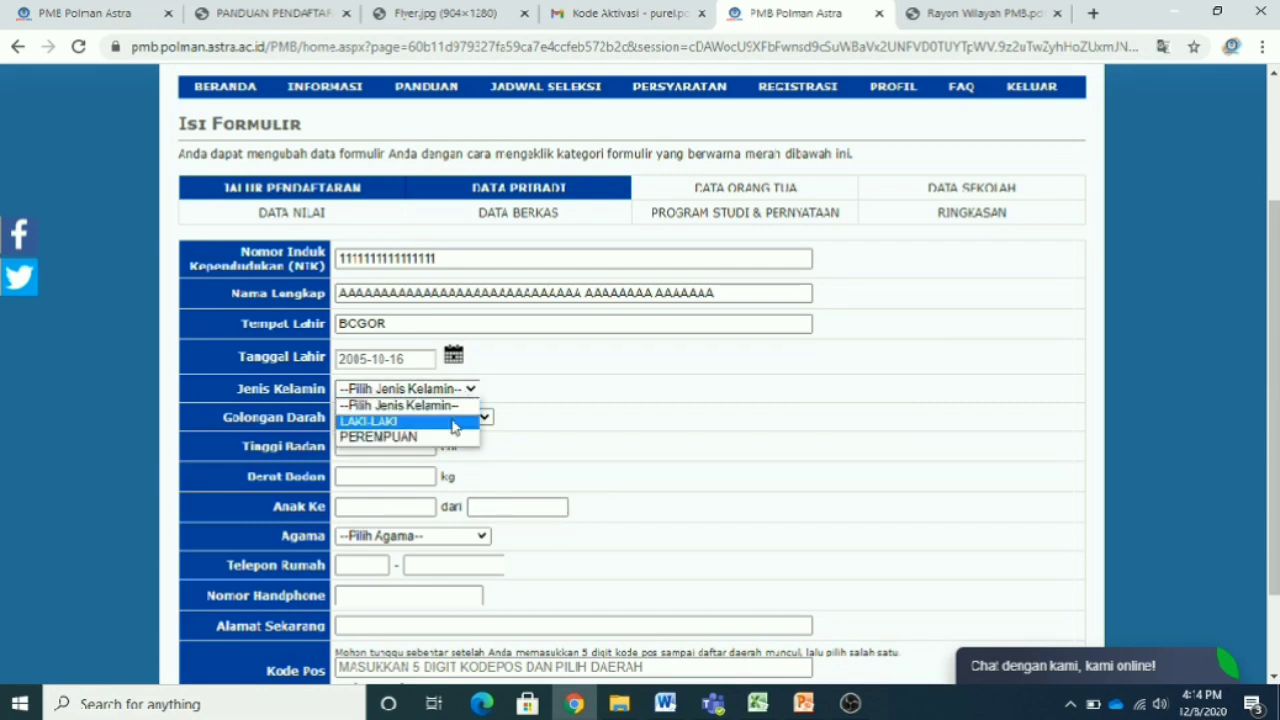
{"action": "left_click", "coordinate": [420, 417]}
{"action": "left_click", "coordinate": [484, 417]}
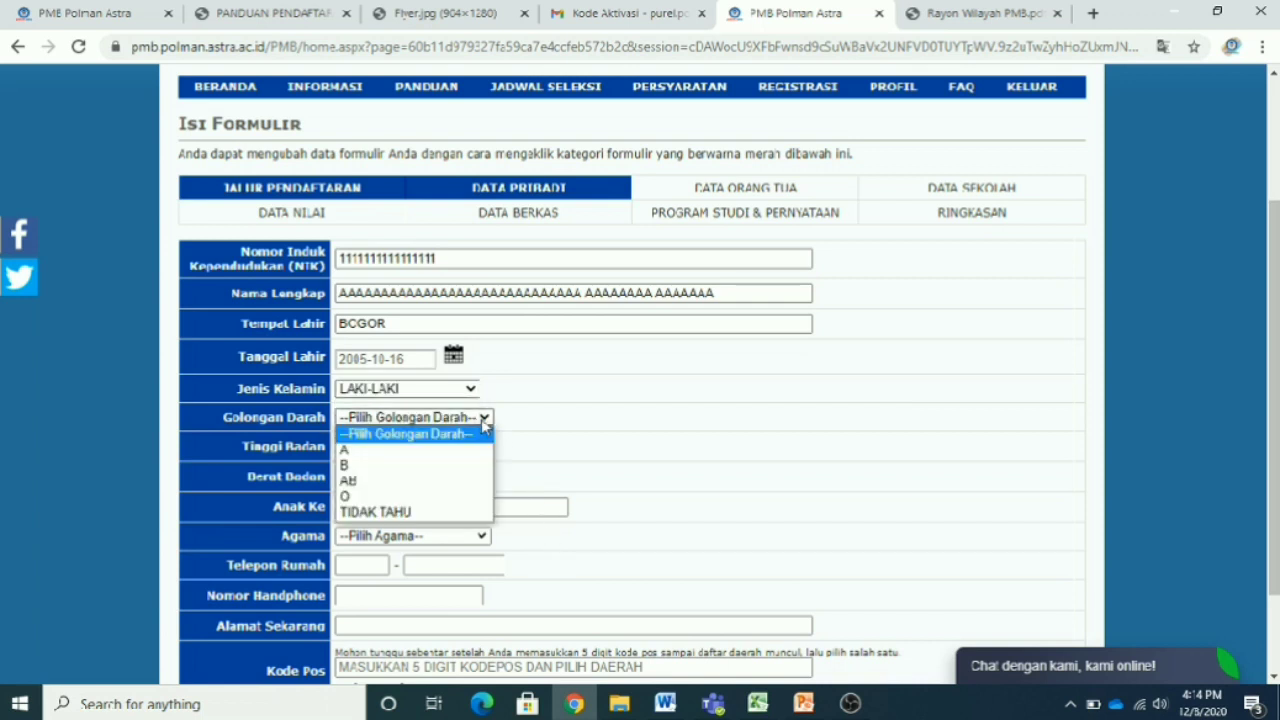
{"action": "left_click", "coordinate": [449, 483]}
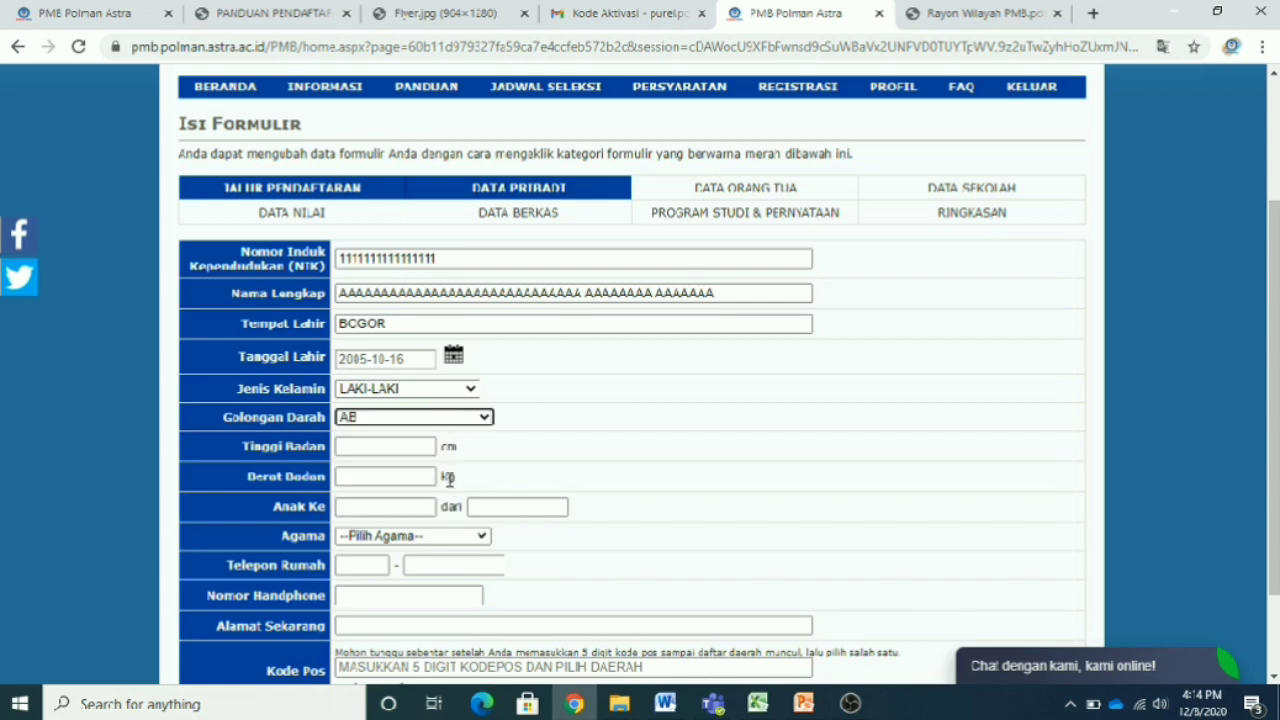
- Enter height 200 cm, weight 45, child 1 of 20, and religion ISLAM
{"action": "left_click", "coordinate": [416, 447]}
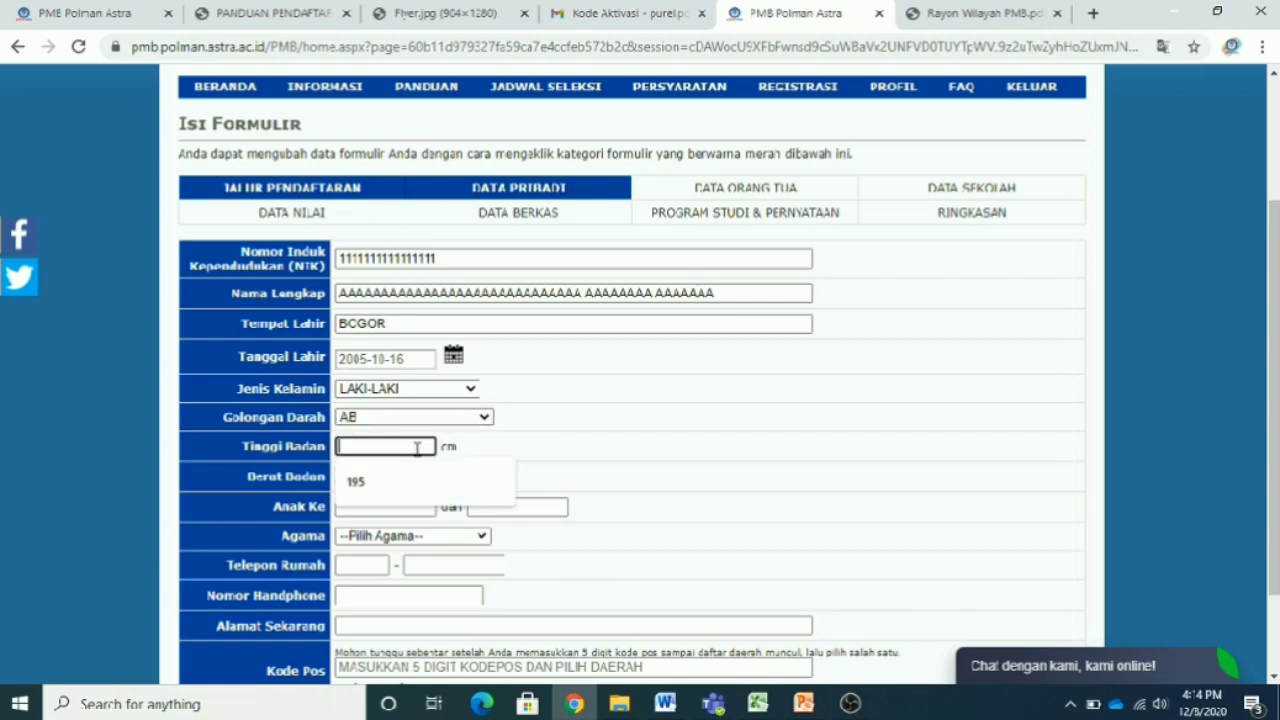
{"action": "type", "text": "200"}
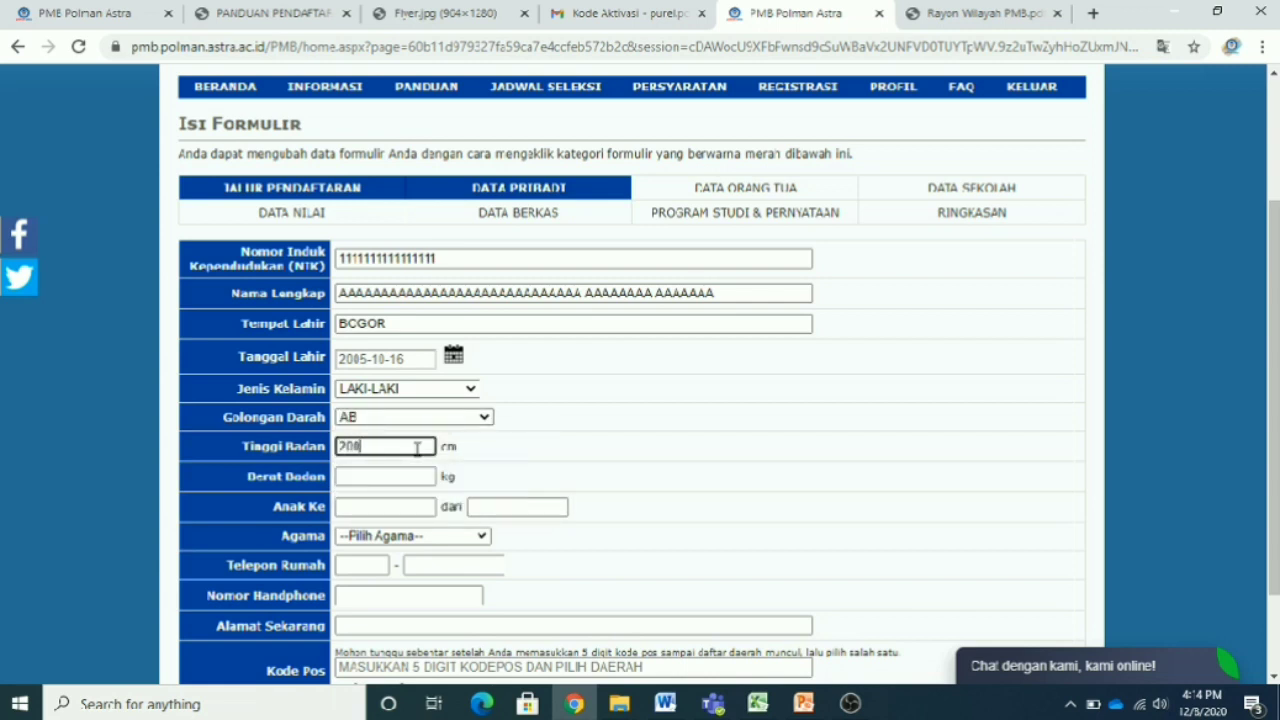
{"action": "left_click", "coordinate": [378, 477]}
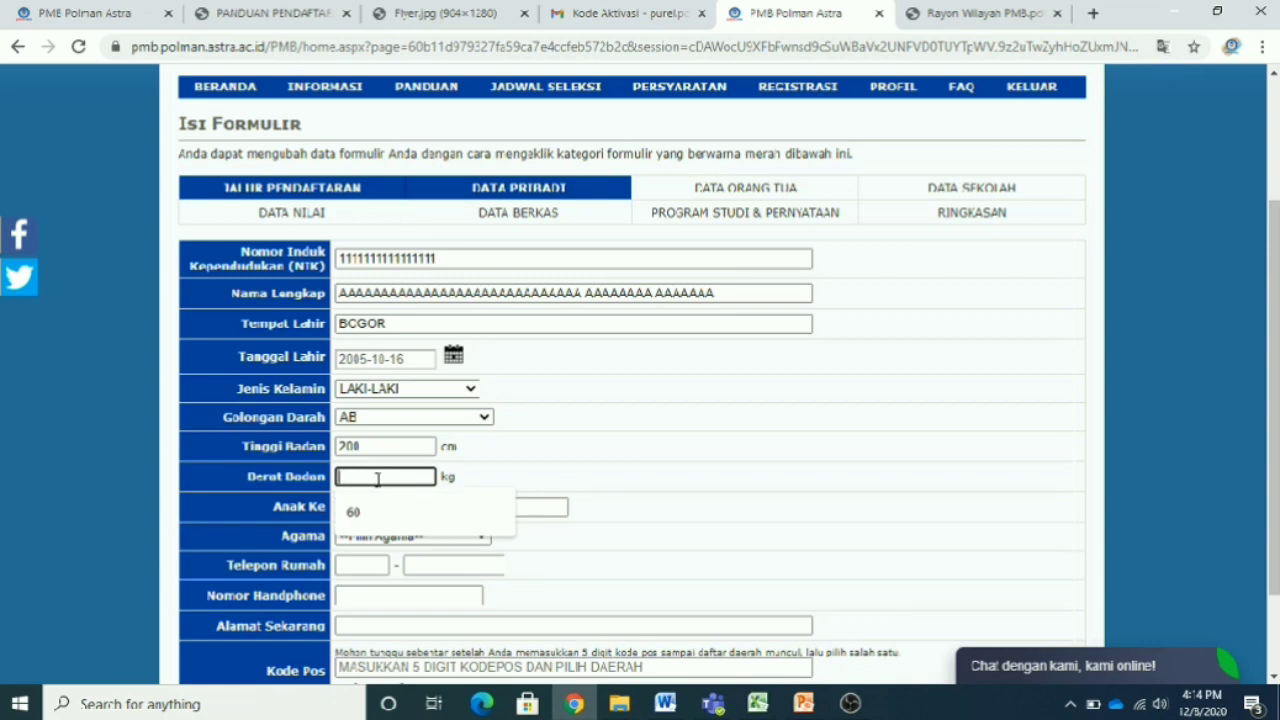
{"action": "type", "text": "45"}
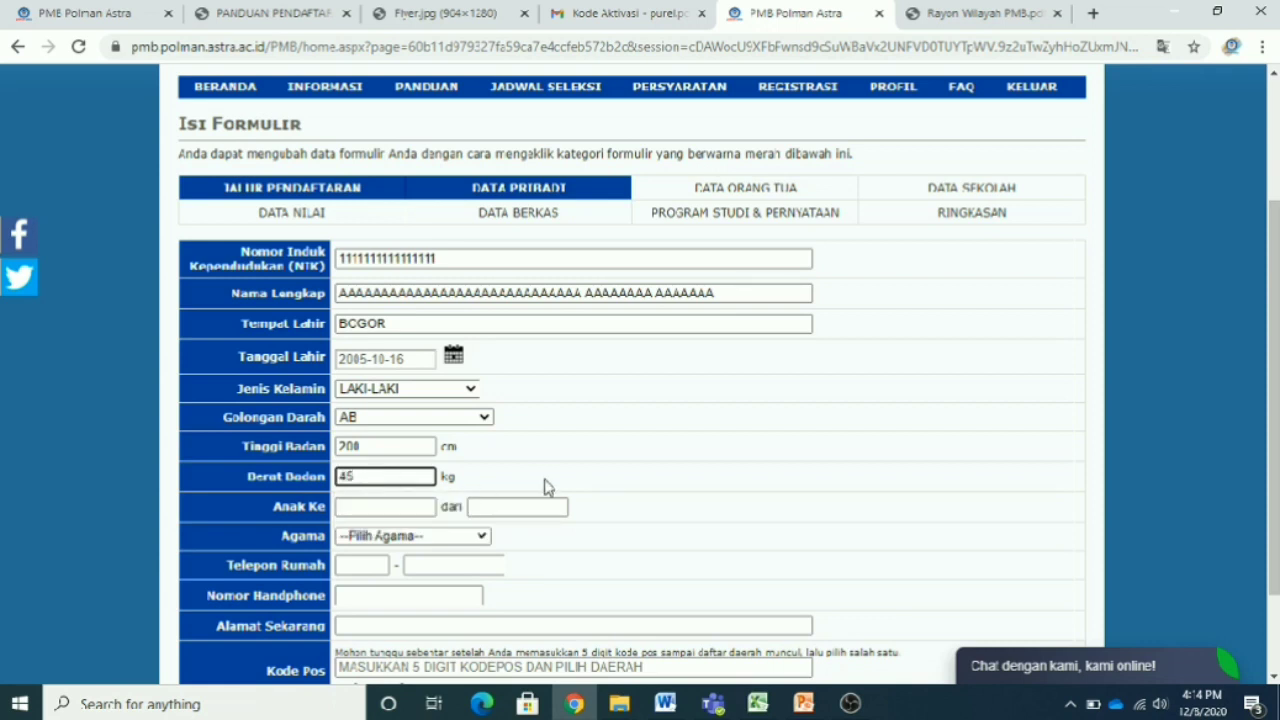
{"action": "left_click", "coordinate": [399, 503]}
{"action": "type", "text": "1"}
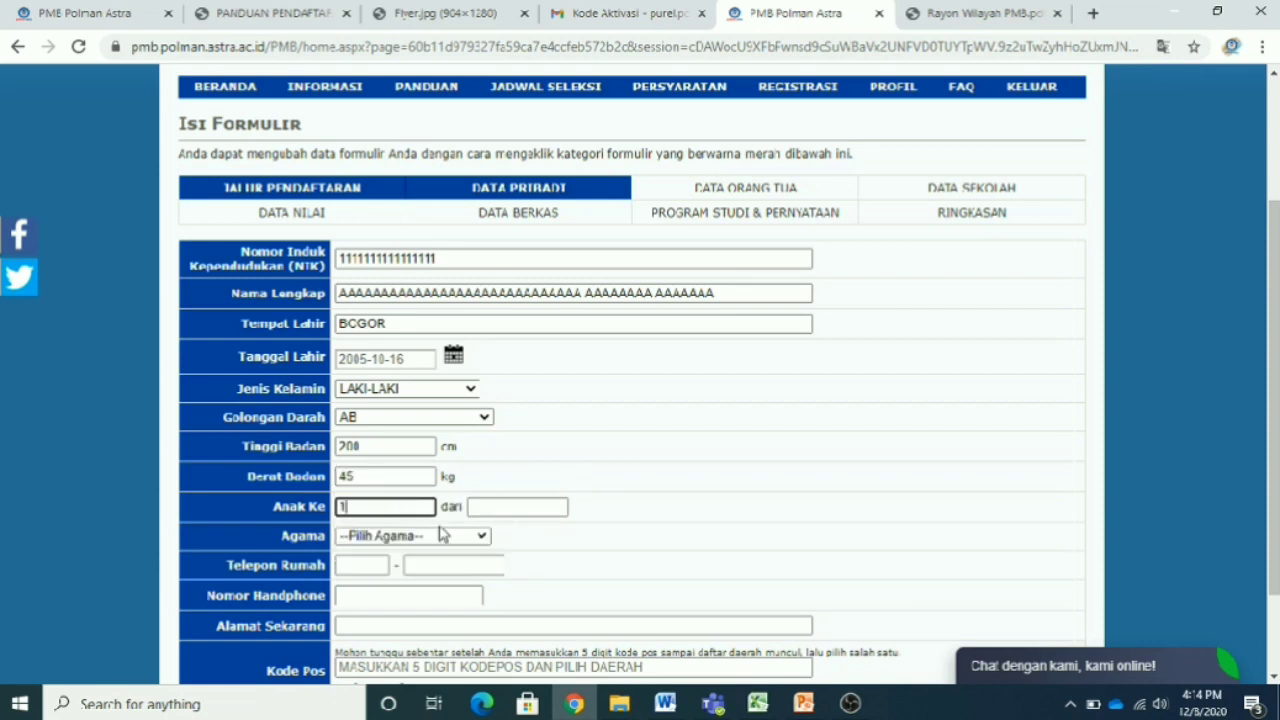
{"action": "left_click", "coordinate": [514, 507]}
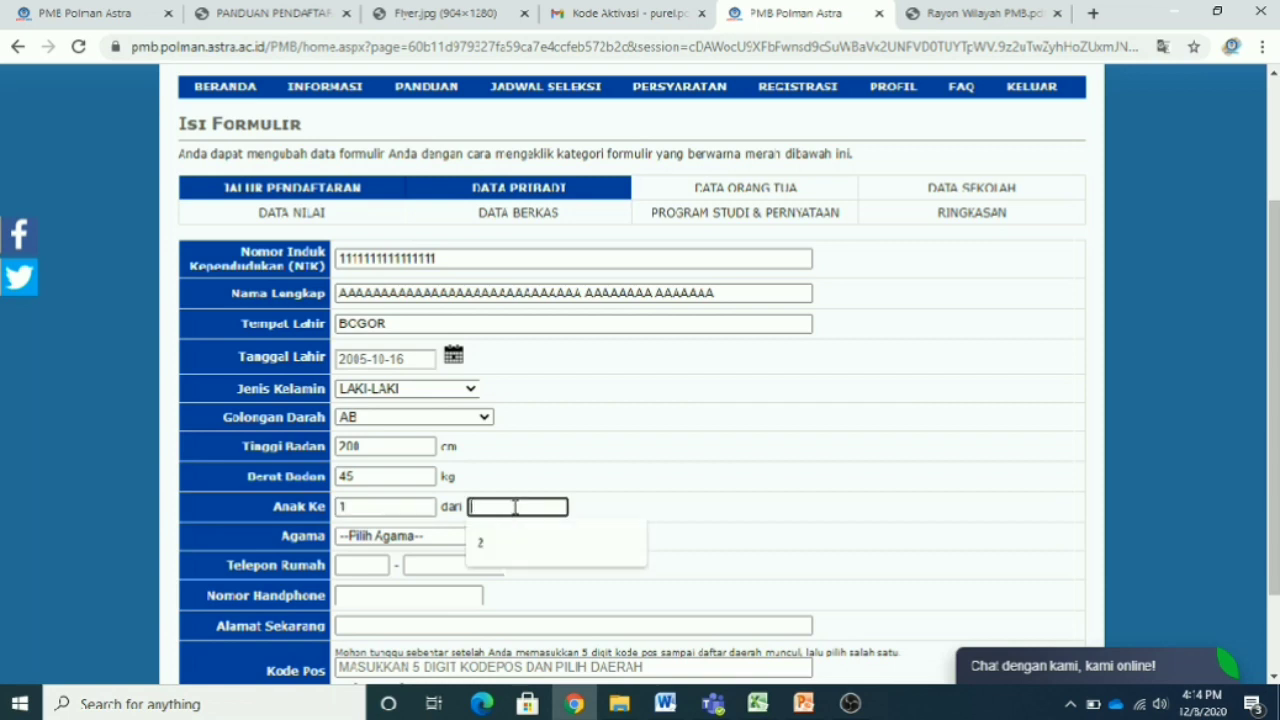
{"action": "type", "text": "20"}
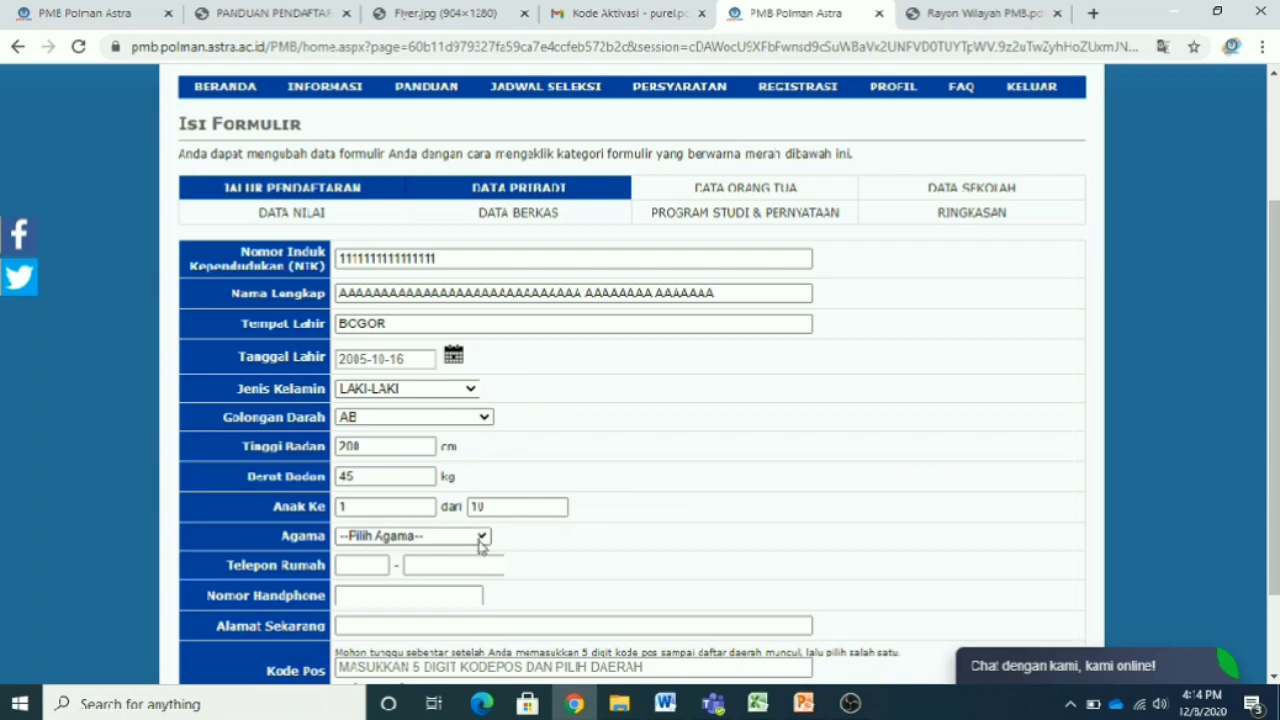
{"action": "left_click", "coordinate": [480, 538]}
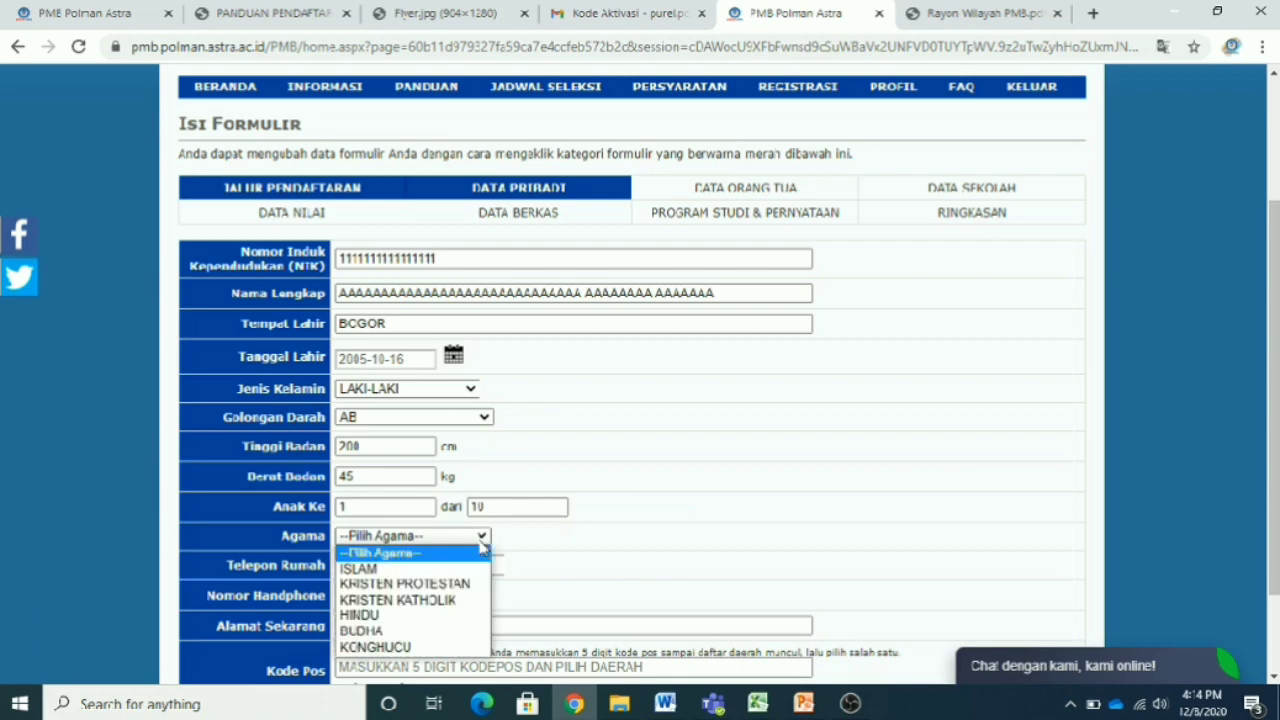
{"action": "left_click", "coordinate": [476, 568]}
- Fill a placeholder mobile number of 1s and a long run of Qs as current address
{"action": "scroll", "coordinate": [701, 520], "scroll_direction": "down", "scroll_amount": 2}
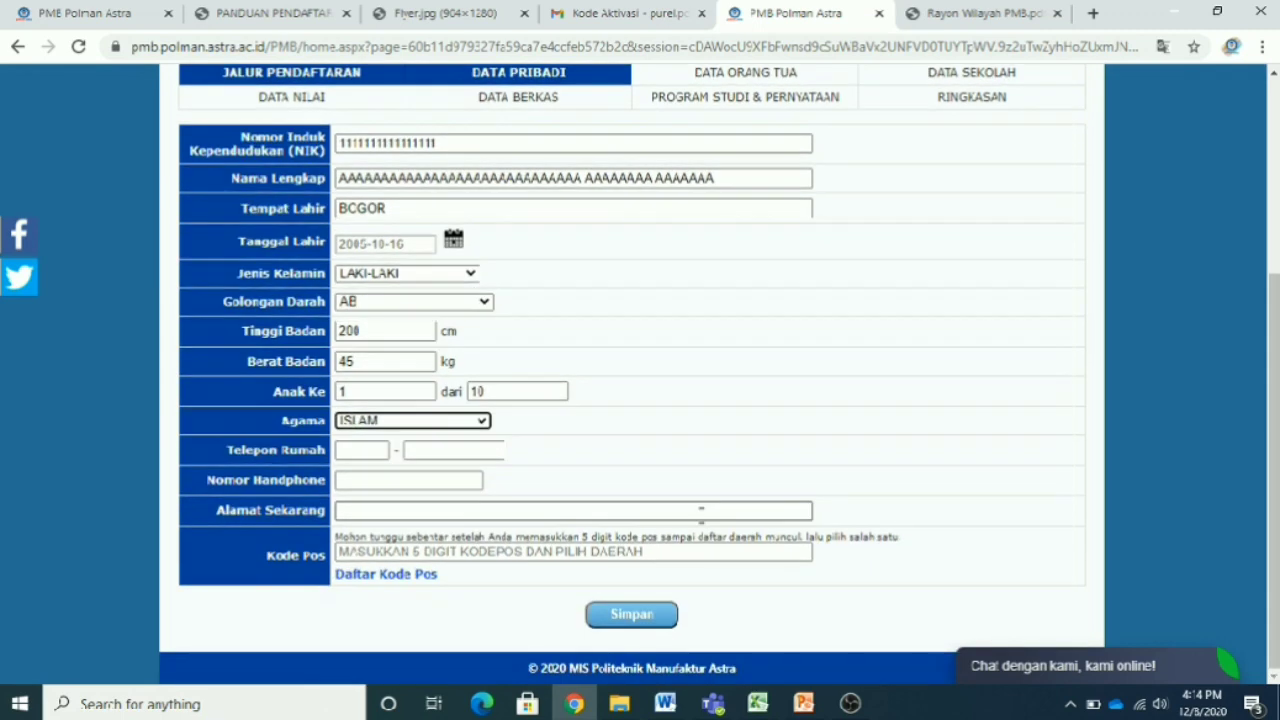
{"action": "left_click", "coordinate": [368, 451]}
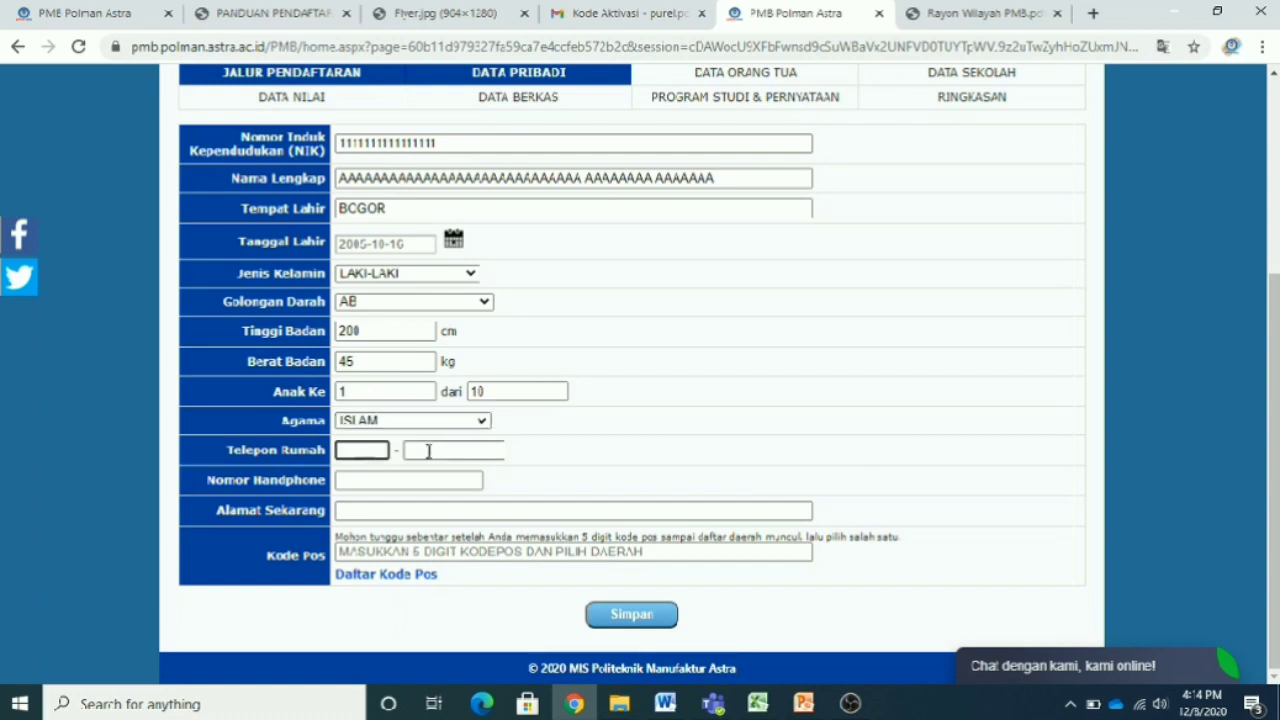
{"action": "left_click", "coordinate": [445, 451]}
{"action": "left_click", "coordinate": [352, 451]}
{"action": "left_click", "coordinate": [419, 451]}
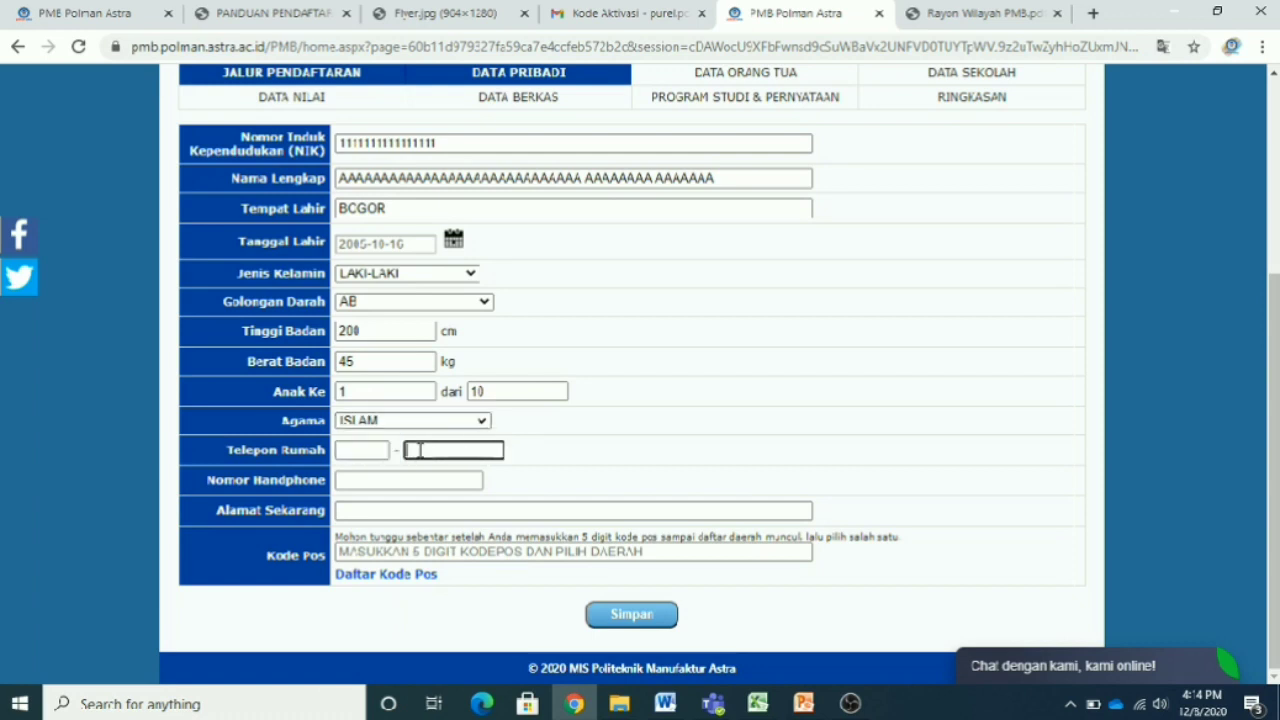
{"action": "left_click", "coordinate": [358, 452]}
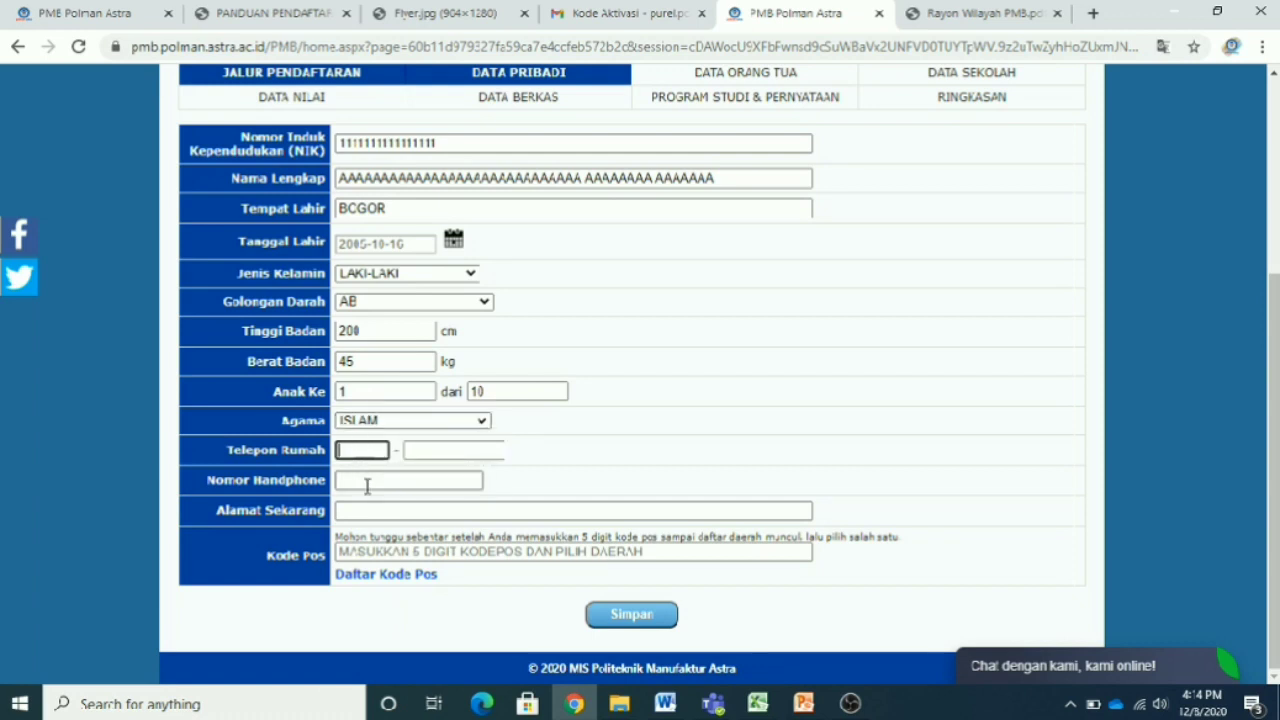
{"action": "left_click", "coordinate": [367, 484]}
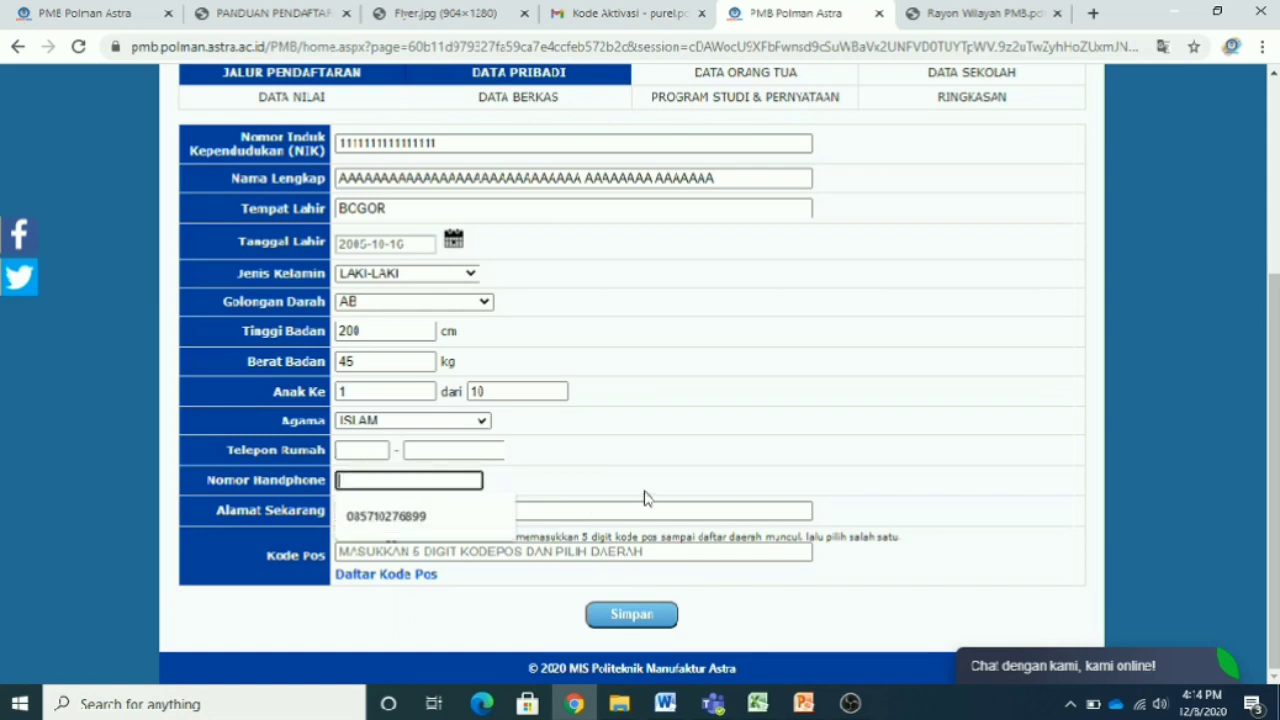
{"action": "type", "text": "1111111111111"}
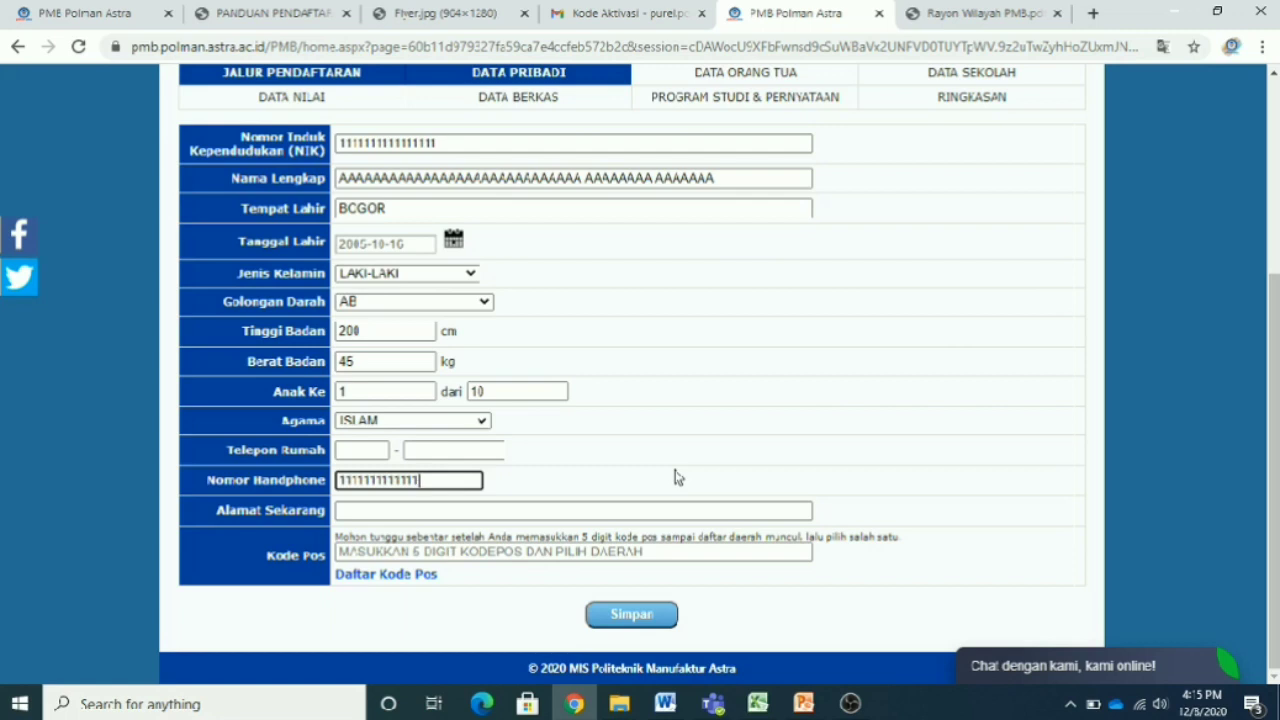
{"action": "left_click", "coordinate": [655, 512]}
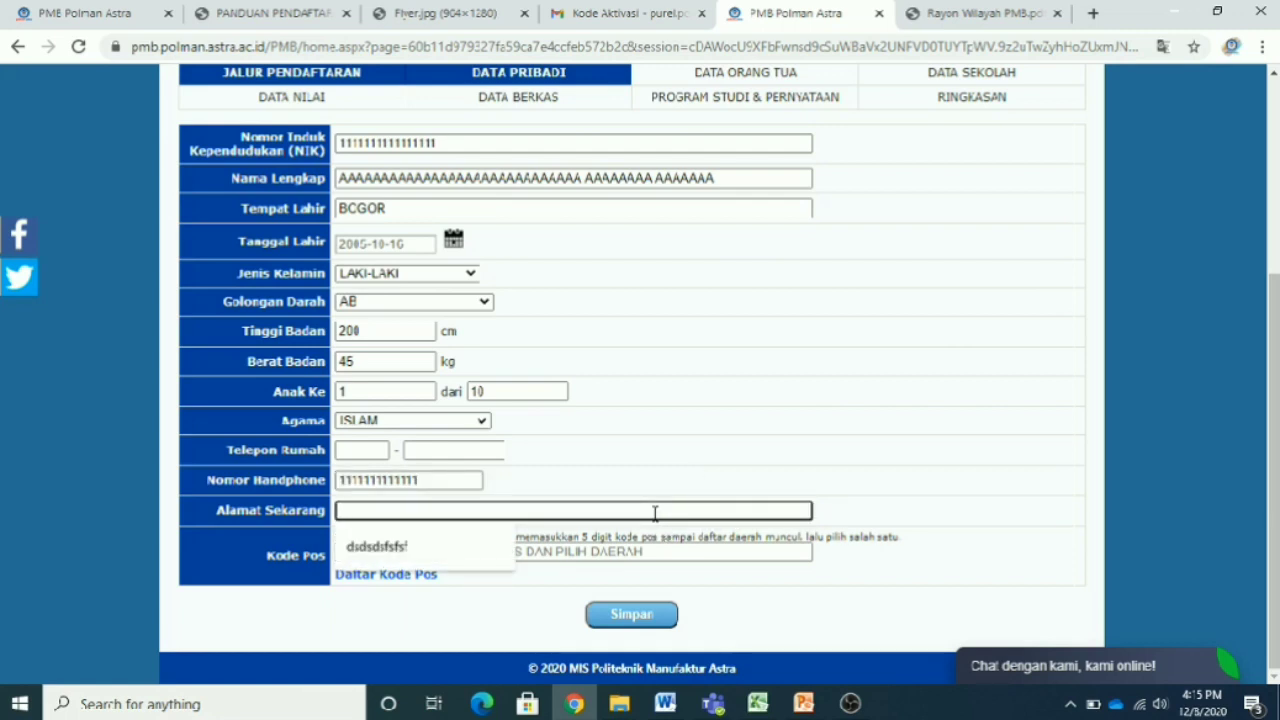
{"action": "type", "text": "QQQQQQQQQQQQQQQQQQQQQQQQQQ"}
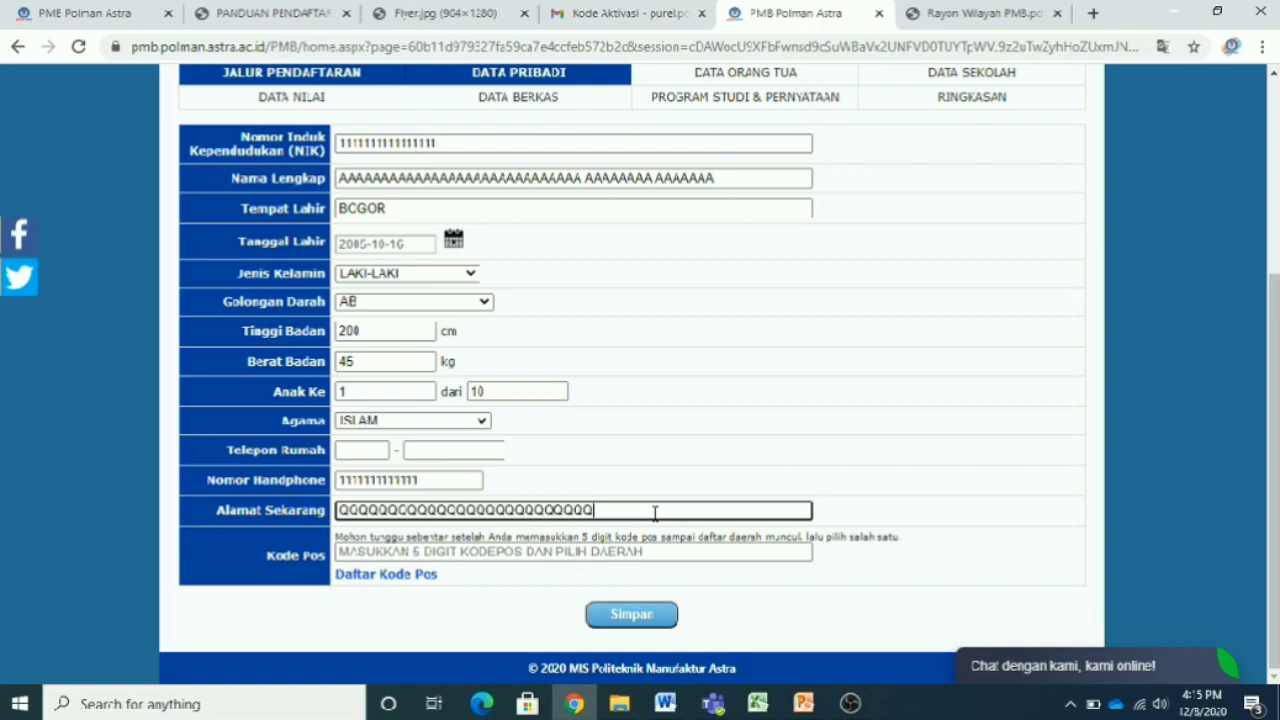
{"action": "type", "text": "QQQQQQQQQQQQQQ"}
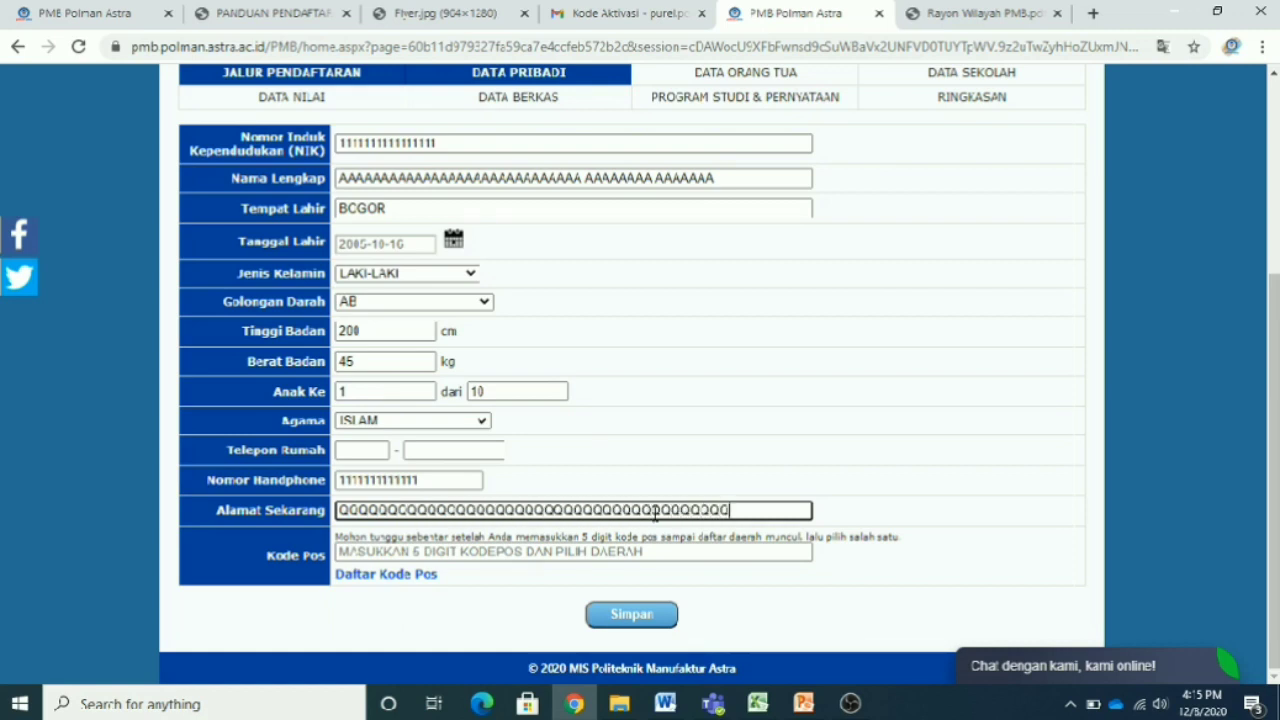
{"action": "type", "text": "QQQQQQQQ"}
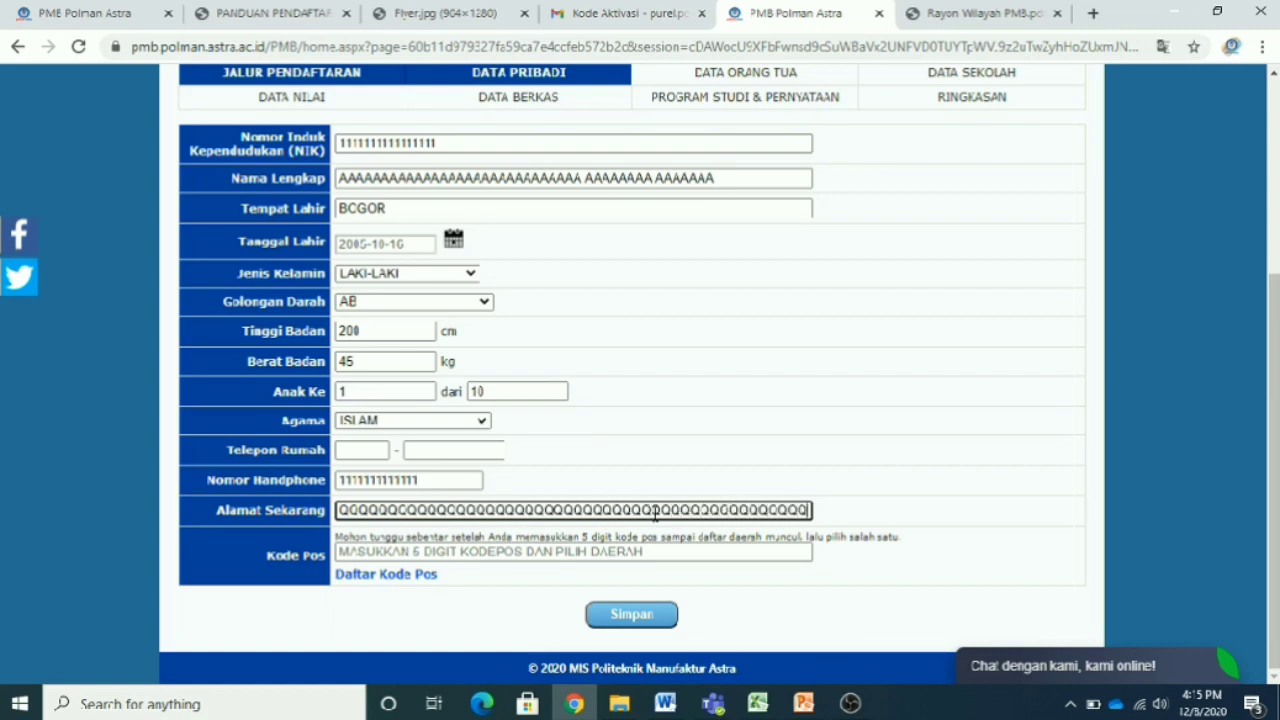
{"action": "type", "text": "QQ"}
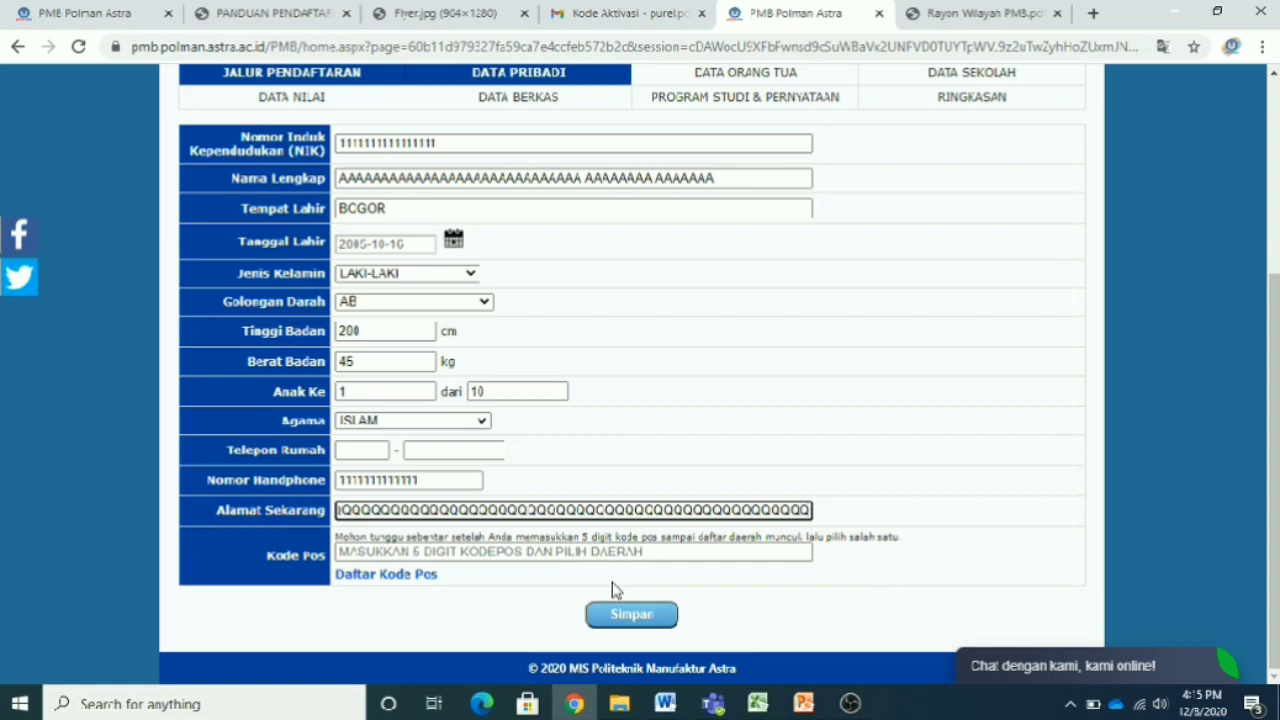
- Open the Daftar Kode Pos site and browse Jawa Timur to the Ponorogo district codes
{"action": "left_click", "coordinate": [424, 580]}
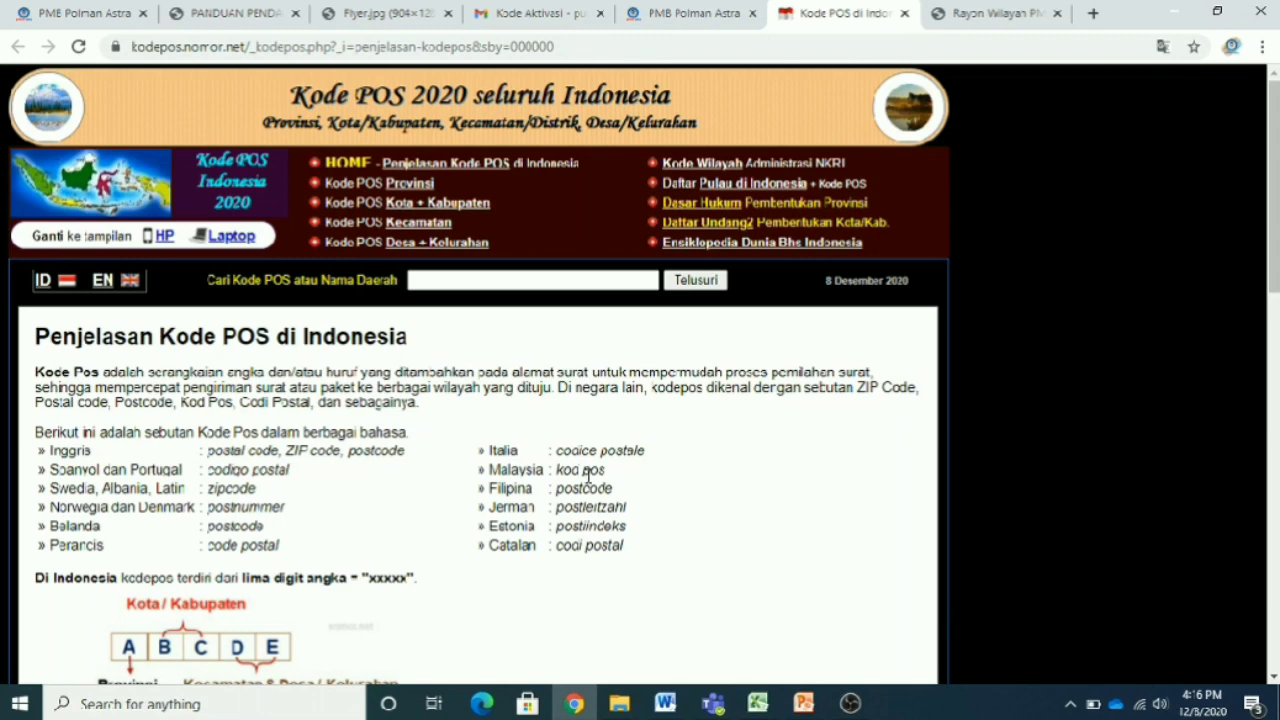
{"action": "scroll", "coordinate": [589, 474], "scroll_direction": "down", "scroll_amount": 3}
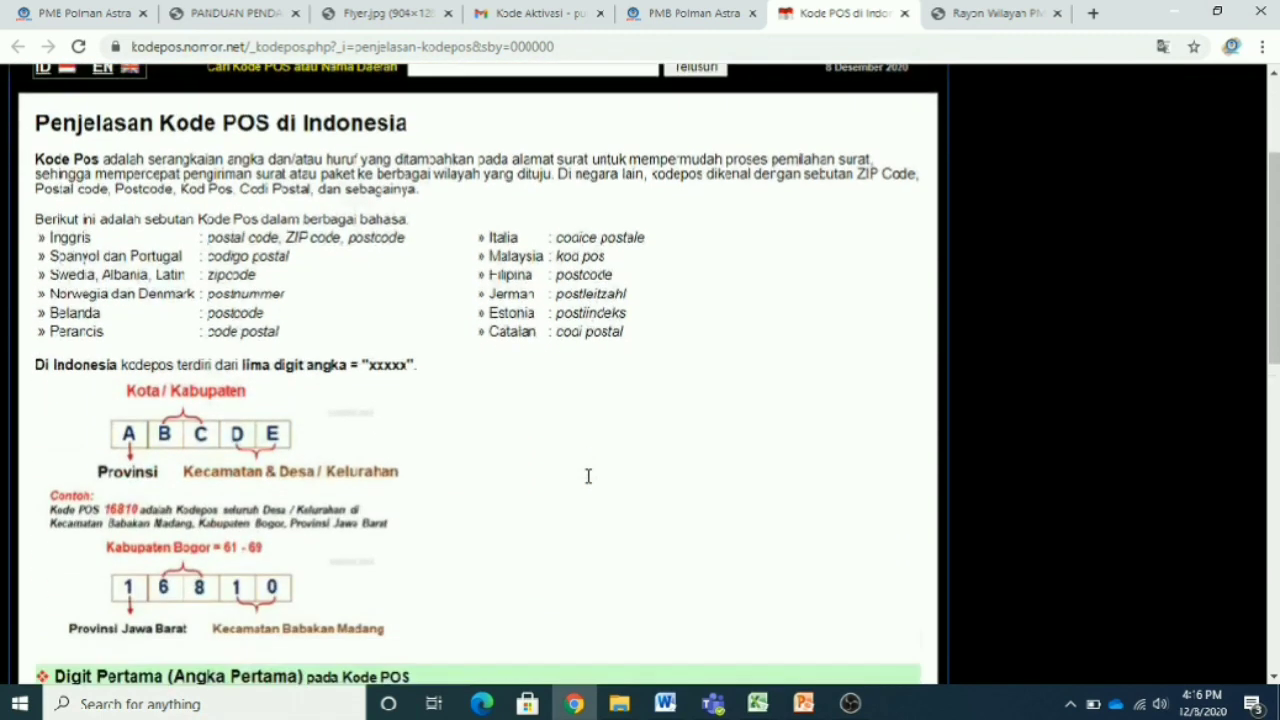
{"action": "scroll", "coordinate": [589, 474], "scroll_direction": "up", "scroll_amount": 3}
{"action": "scroll", "coordinate": [589, 474], "scroll_direction": "down", "scroll_amount": 5}
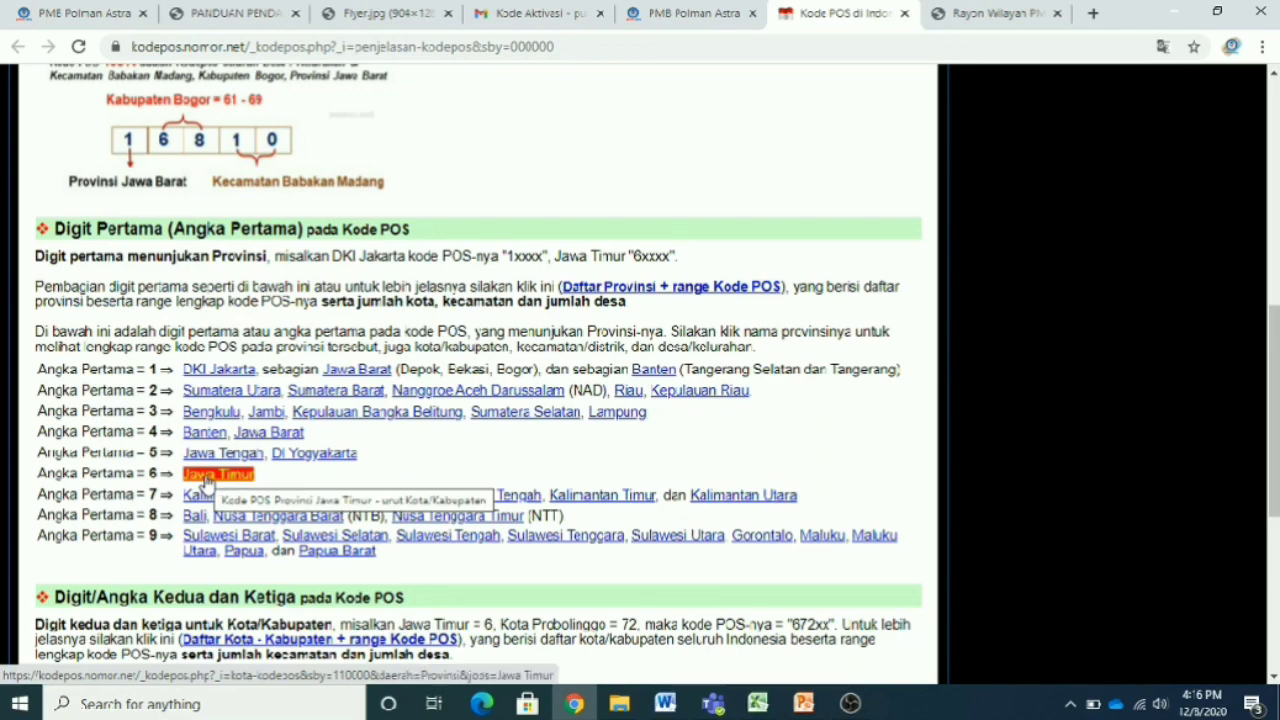
{"action": "left_click", "coordinate": [205, 476]}
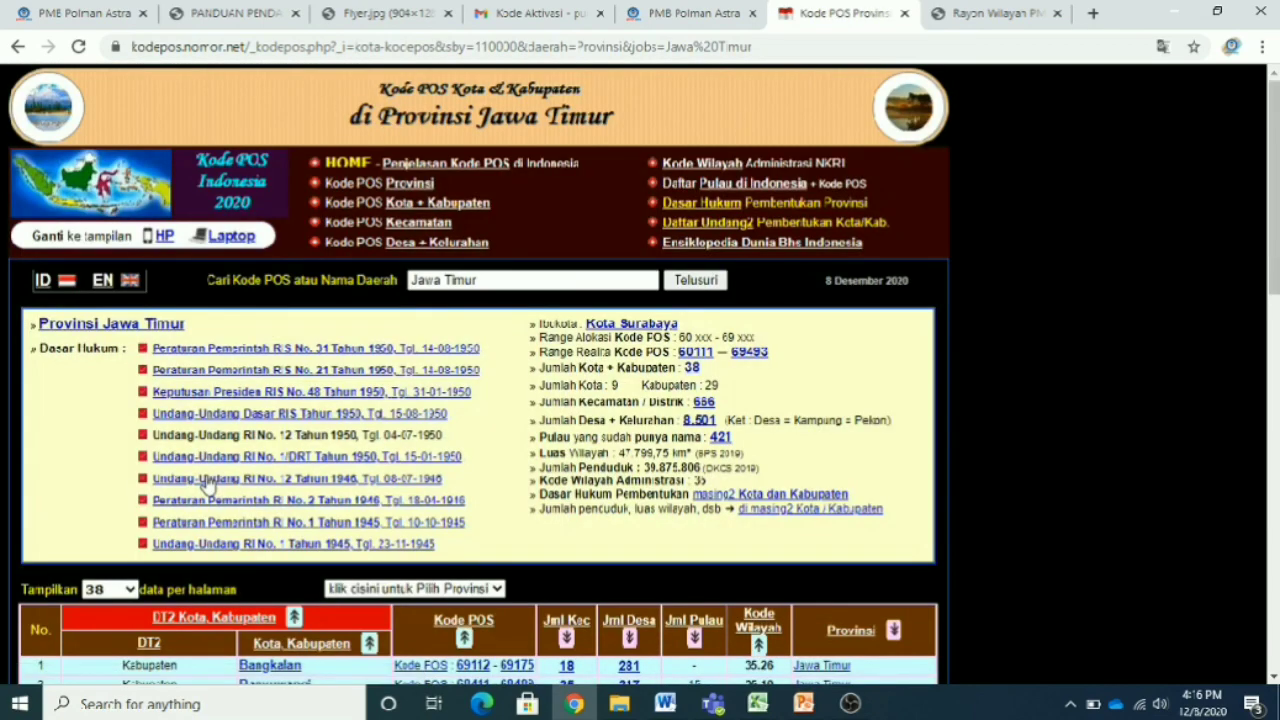
{"action": "scroll", "coordinate": [415, 497], "scroll_direction": "down", "scroll_amount": 5}
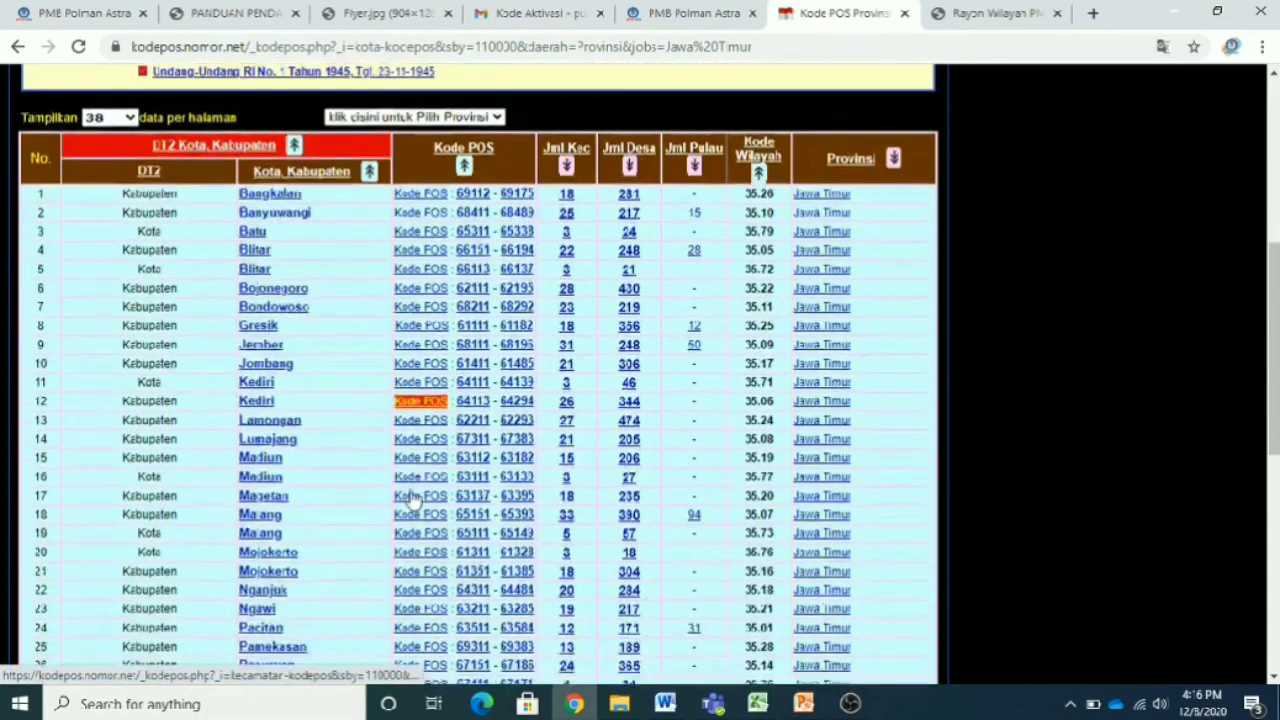
{"action": "scroll", "coordinate": [371, 566], "scroll_direction": "down", "scroll_amount": 3}
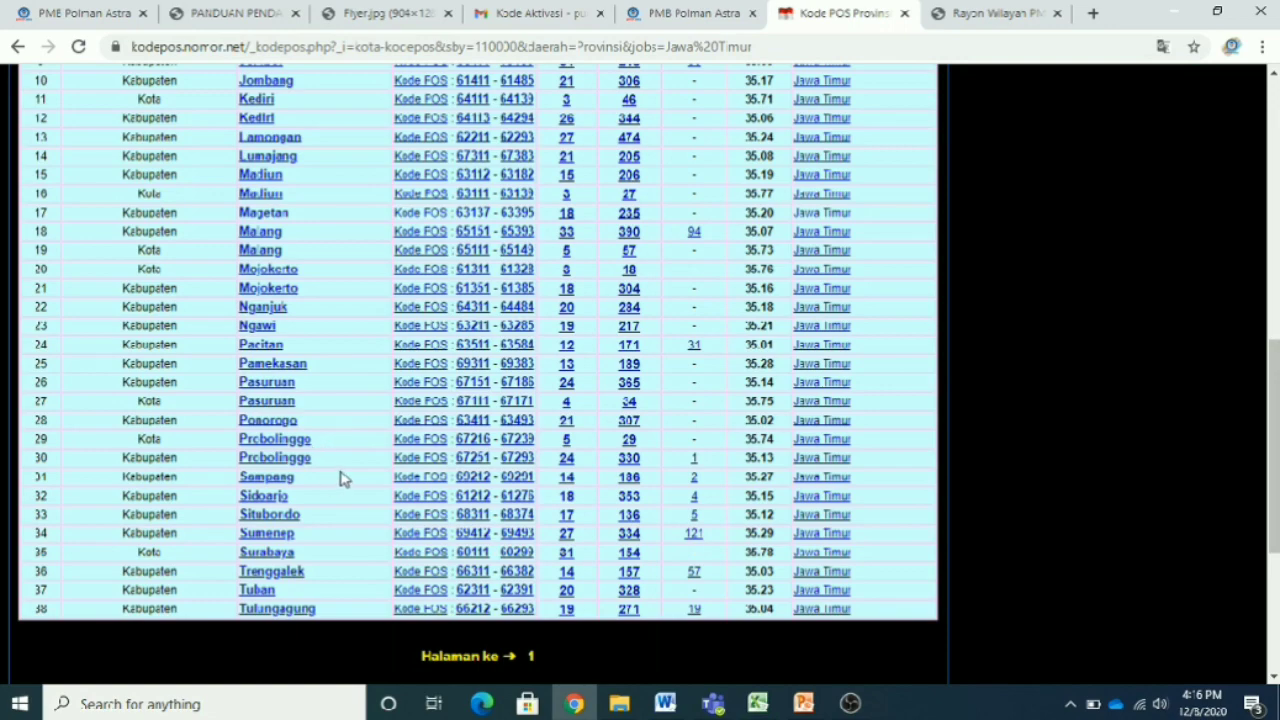
{"action": "left_click", "coordinate": [252, 423]}
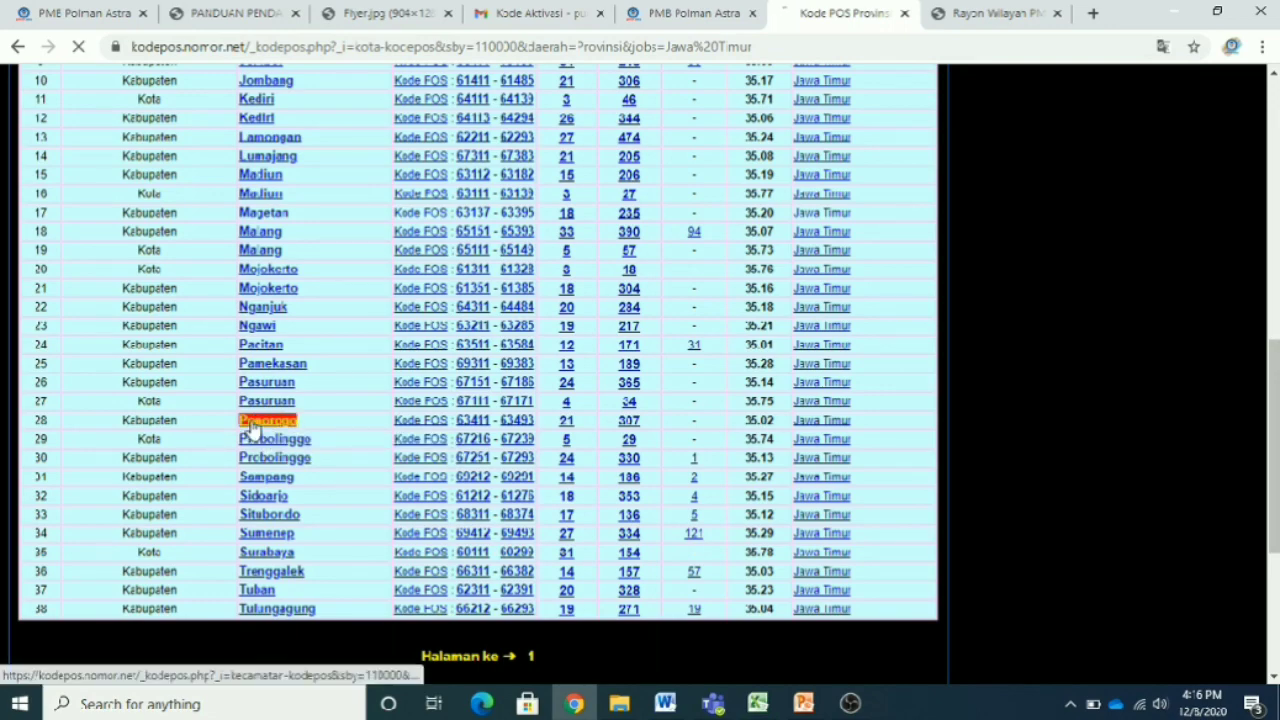
{"action": "scroll", "coordinate": [450, 497], "scroll_direction": "down", "scroll_amount": 4}
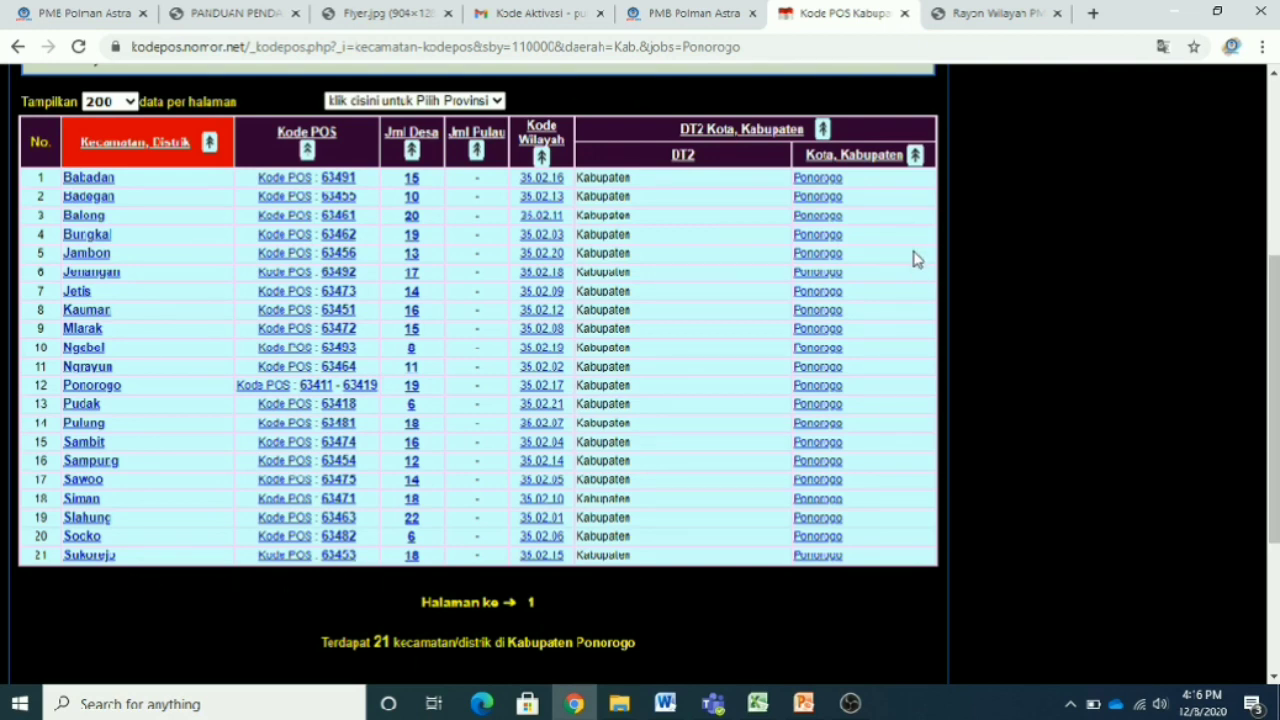
- Enter postal code 63453, choose Kelurahan Sidorejo (Kab. Ponorogo), and close the chat panel
{"action": "left_click", "coordinate": [700, 23]}
{"action": "left_click", "coordinate": [614, 553]}
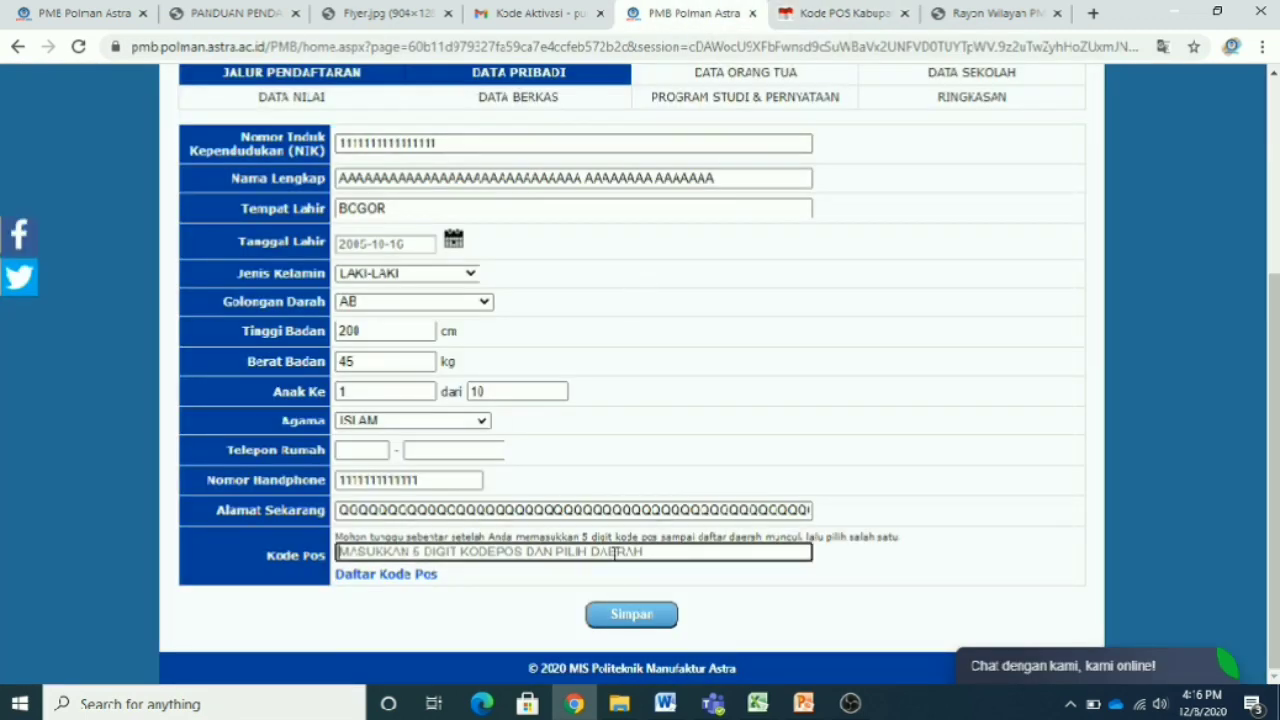
{"action": "type", "text": "63"}
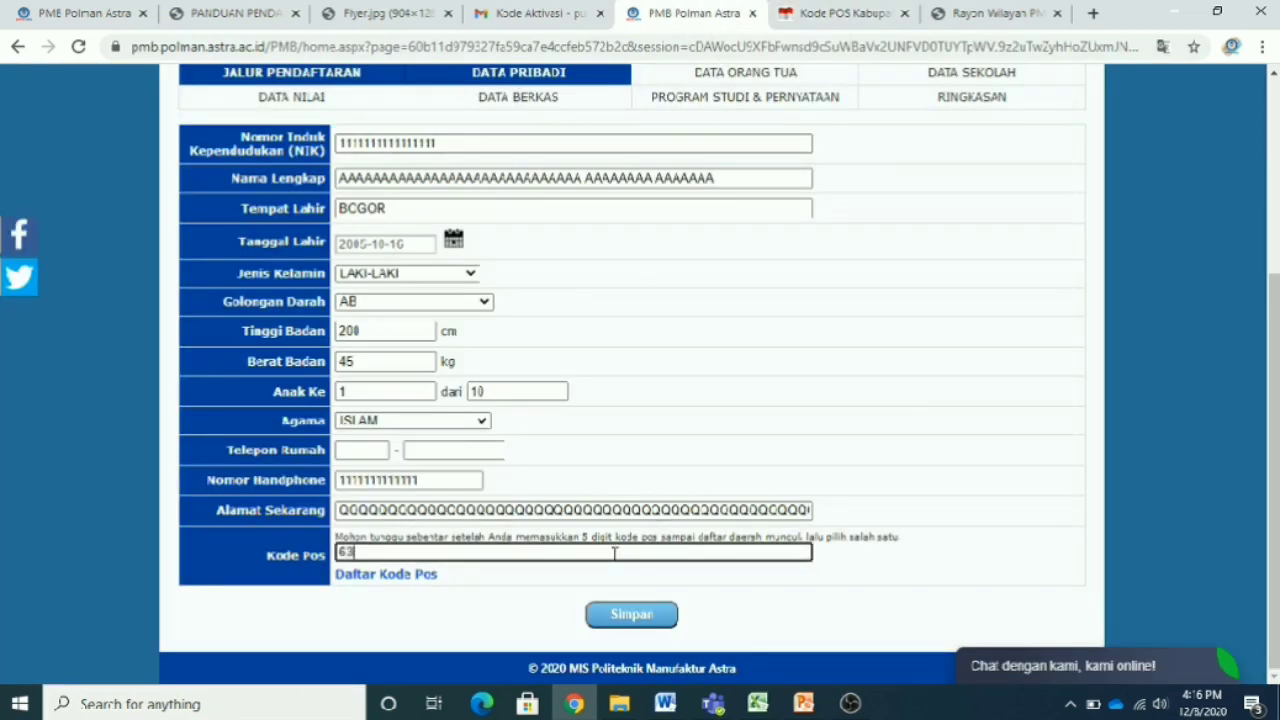
{"action": "type", "text": "453"}
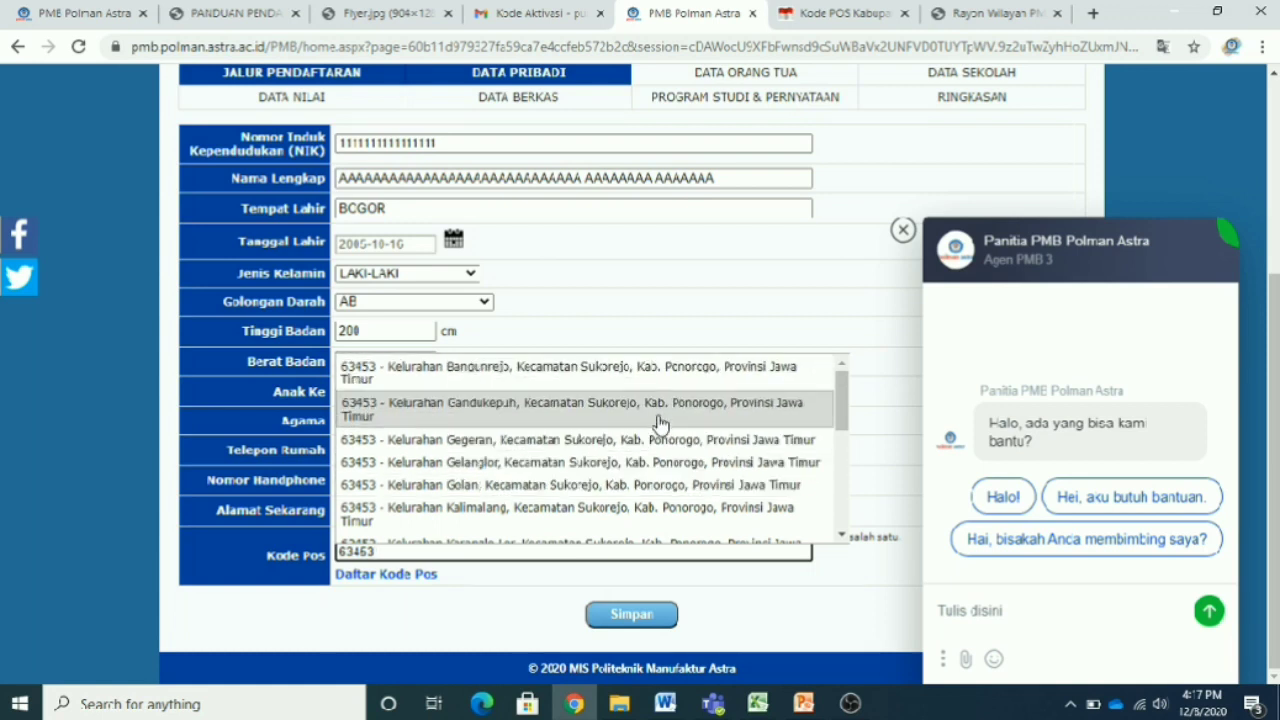
{"action": "scroll", "coordinate": [670, 495], "scroll_direction": "down", "scroll_amount": 1}
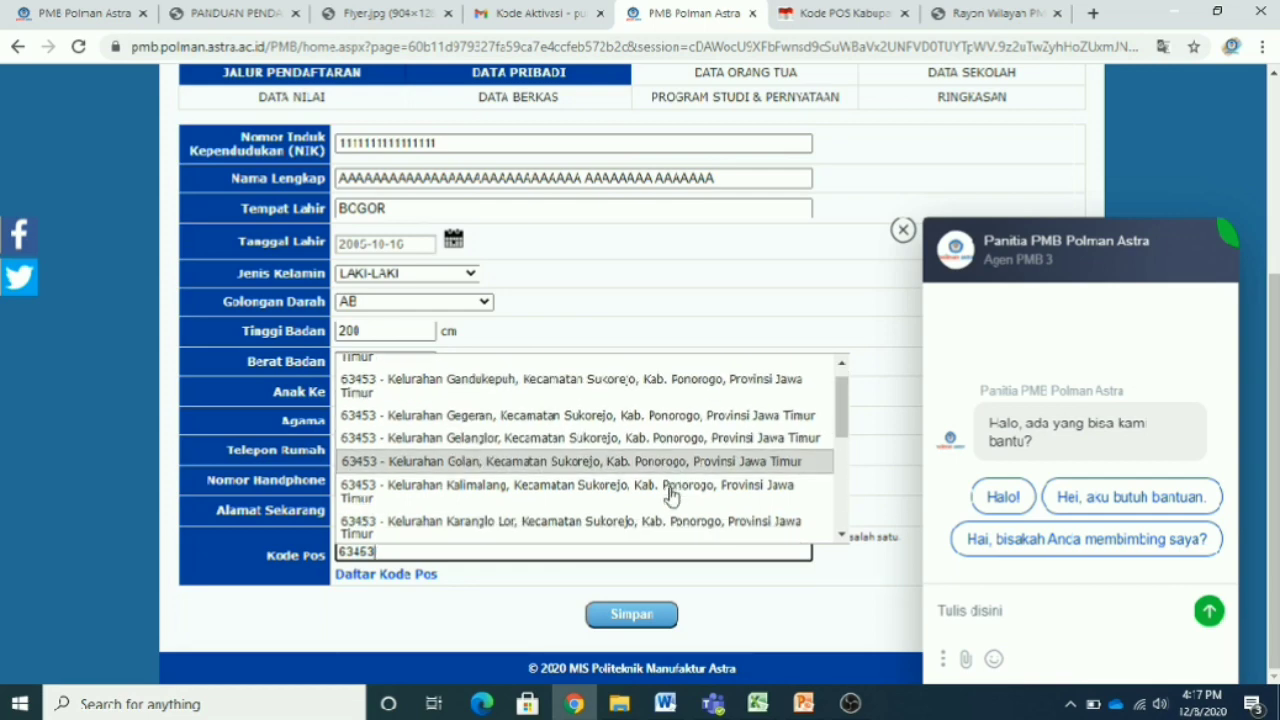
{"action": "scroll", "coordinate": [670, 495], "scroll_direction": "down", "scroll_amount": 5}
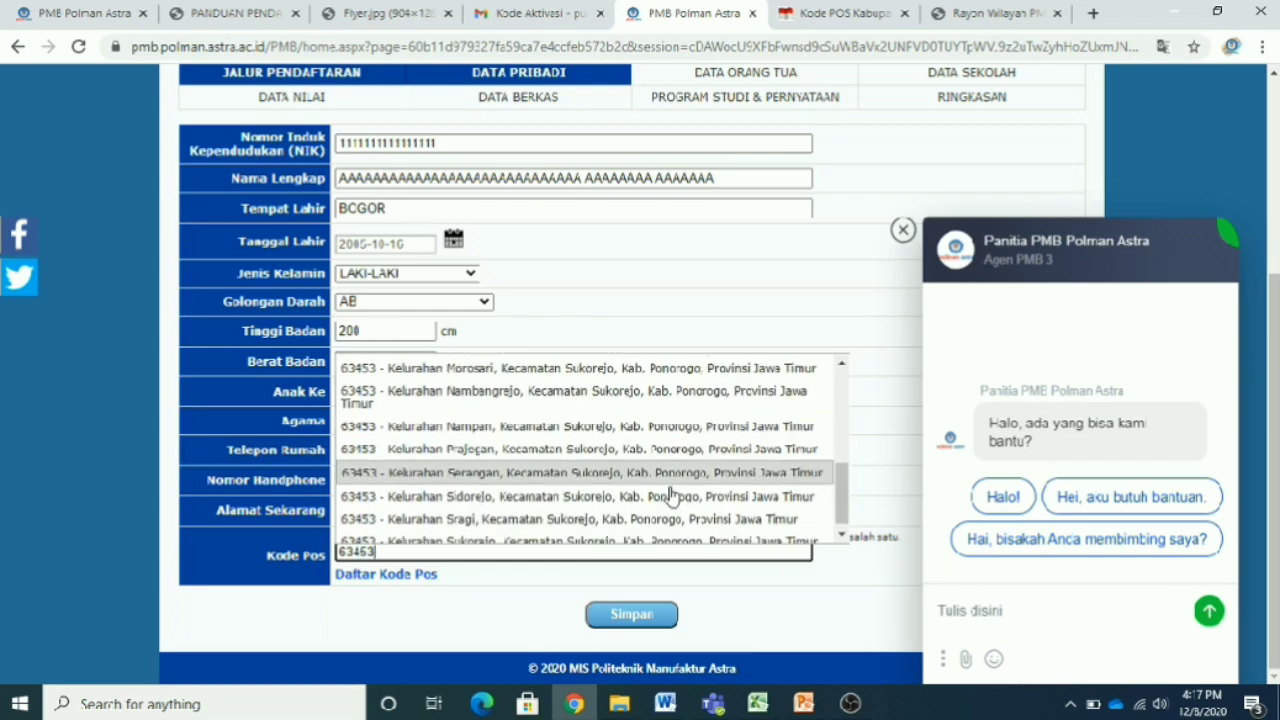
{"action": "scroll", "coordinate": [670, 495], "scroll_direction": "down", "scroll_amount": 1}
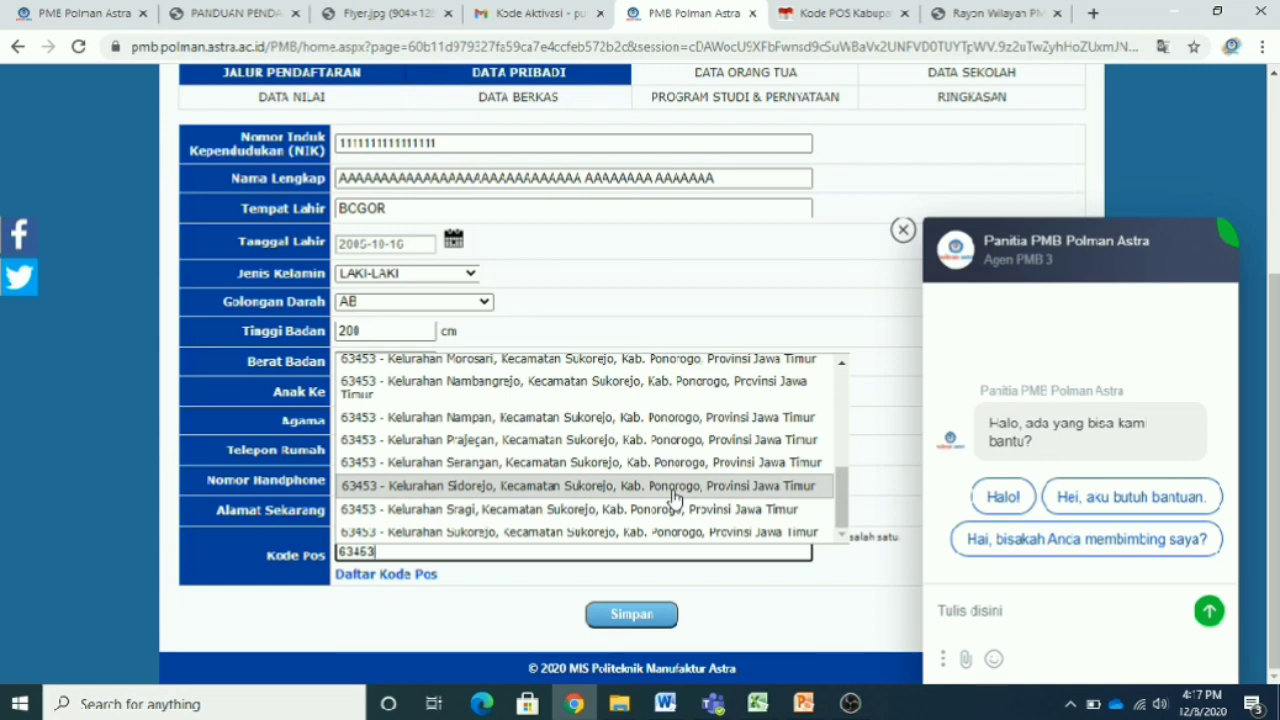
{"action": "left_click", "coordinate": [674, 486]}
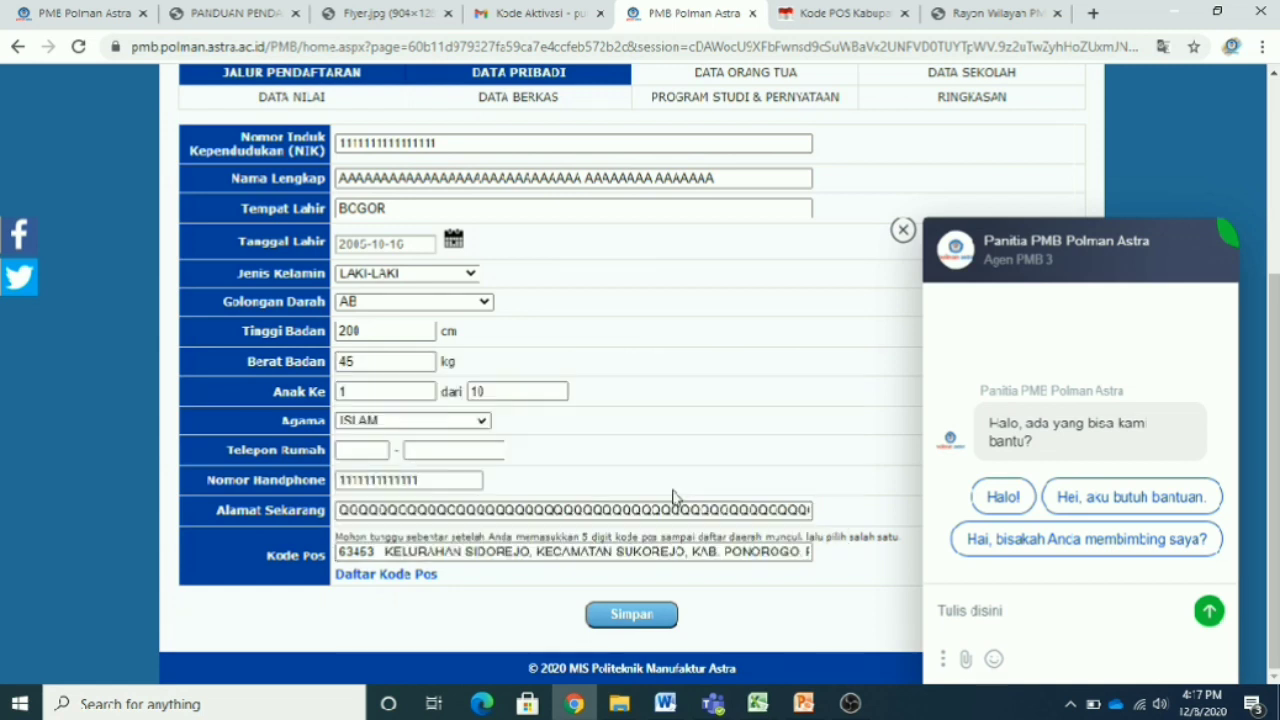
{"action": "left_click", "coordinate": [903, 230]}
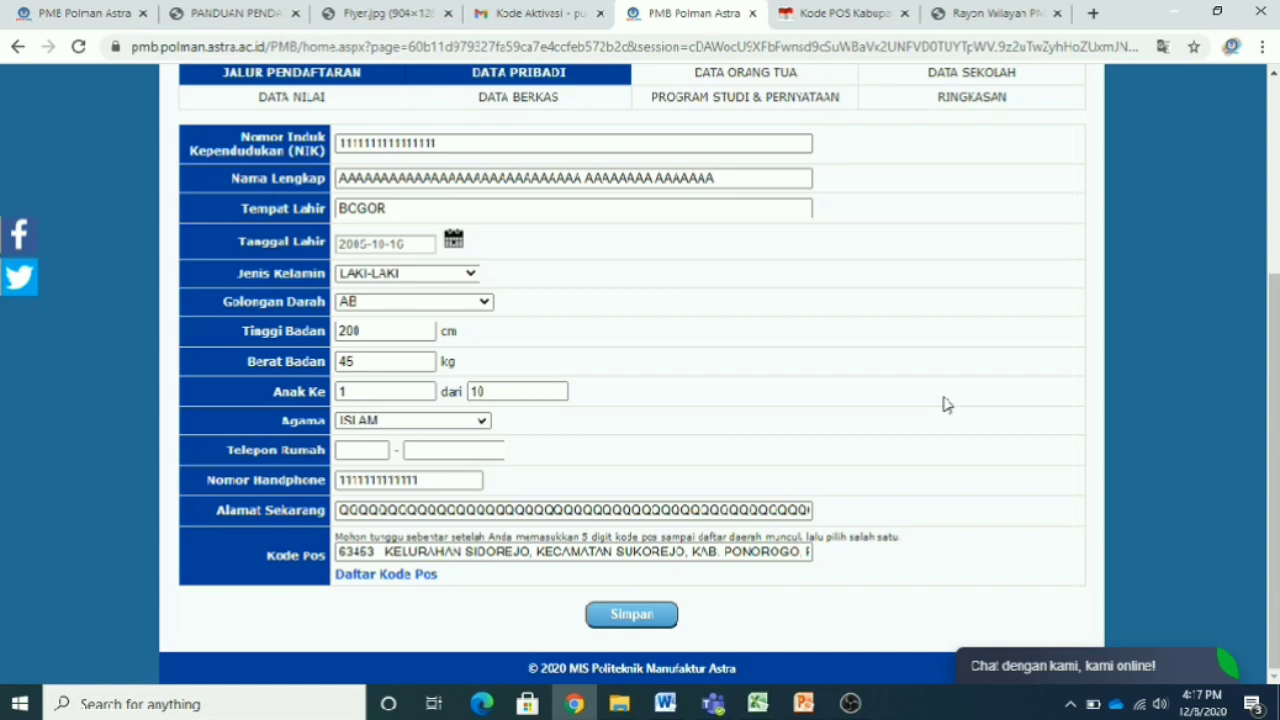
- Re-enter Kode Pos 63453 and select Kelurahan Sukorejo, Kecamatan Sukorejo, Kab. Ponorogo
{"action": "left_click", "coordinate": [573, 553]}
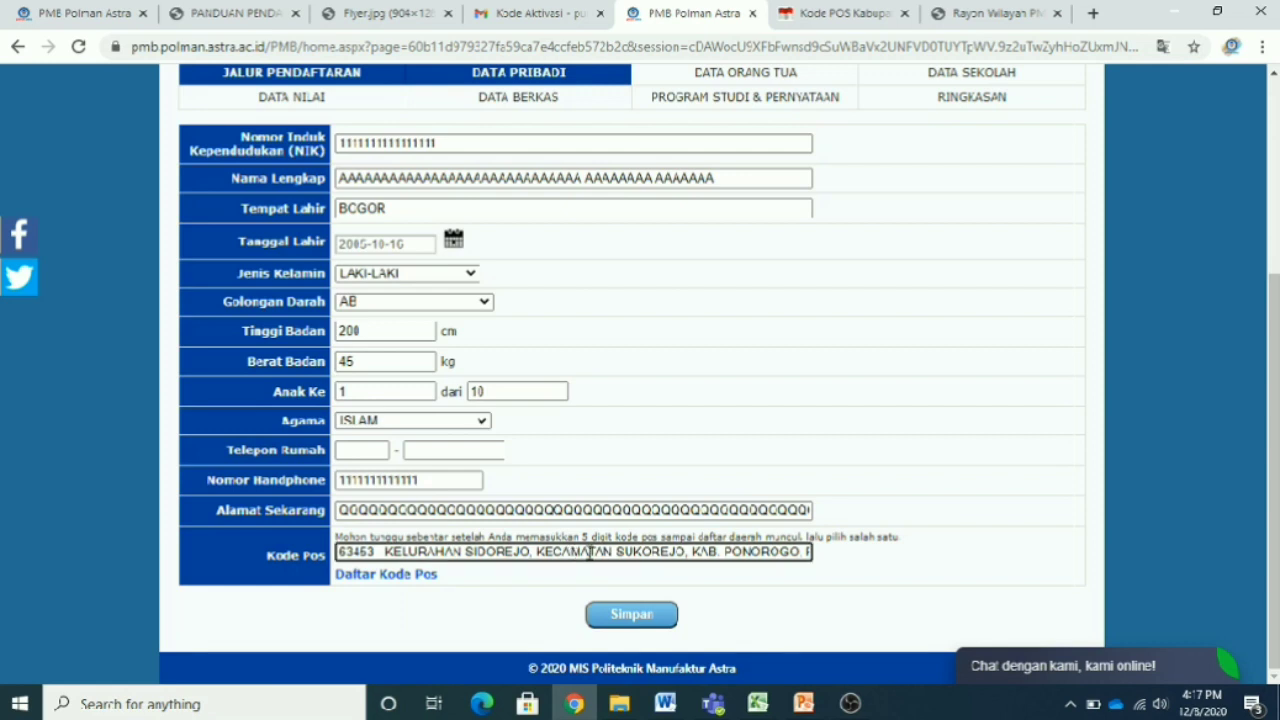
{"action": "triple_click", "coordinate": [588, 553]}
{"action": "key", "text": "BackSpace"}
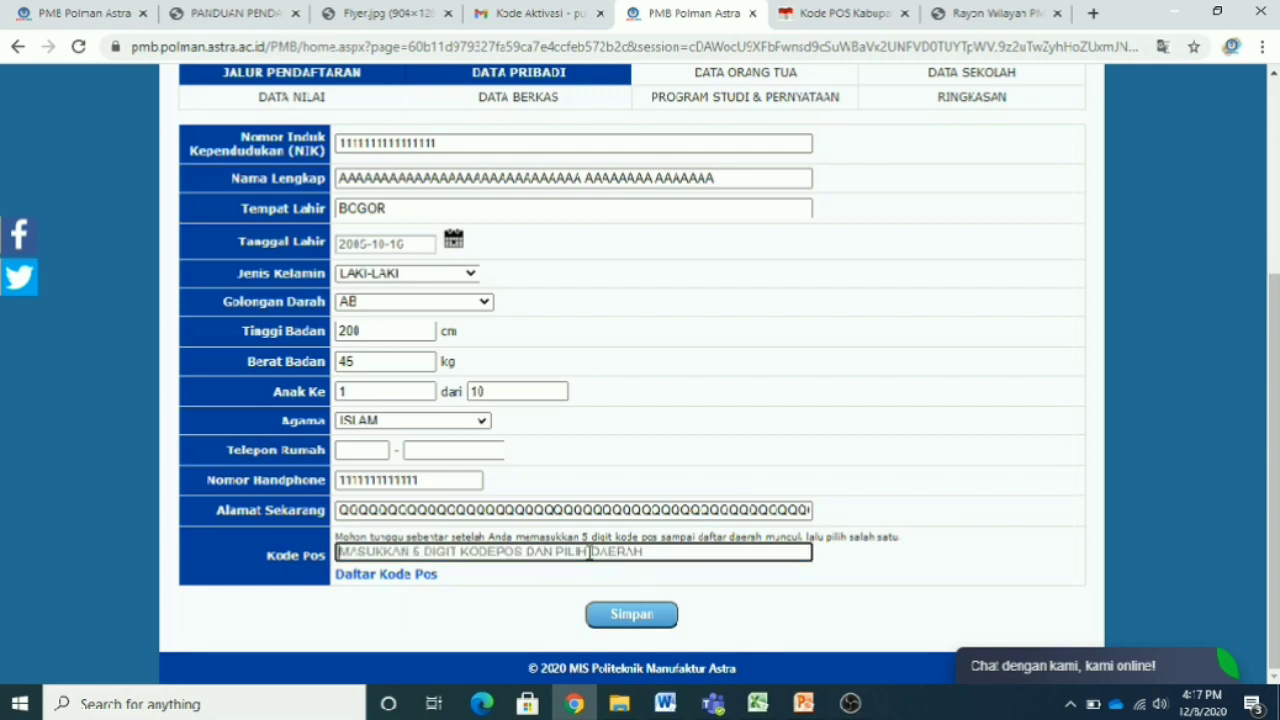
{"action": "type", "text": "63453"}
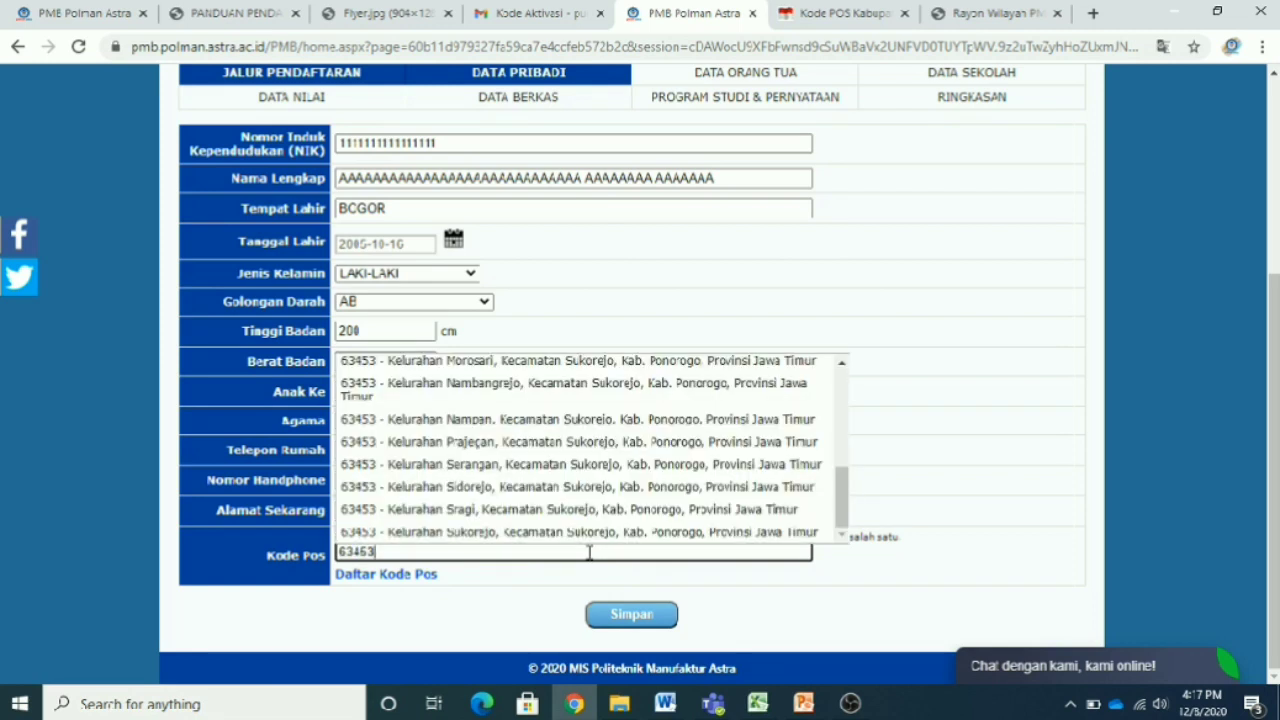
{"action": "key", "text": "Return"}
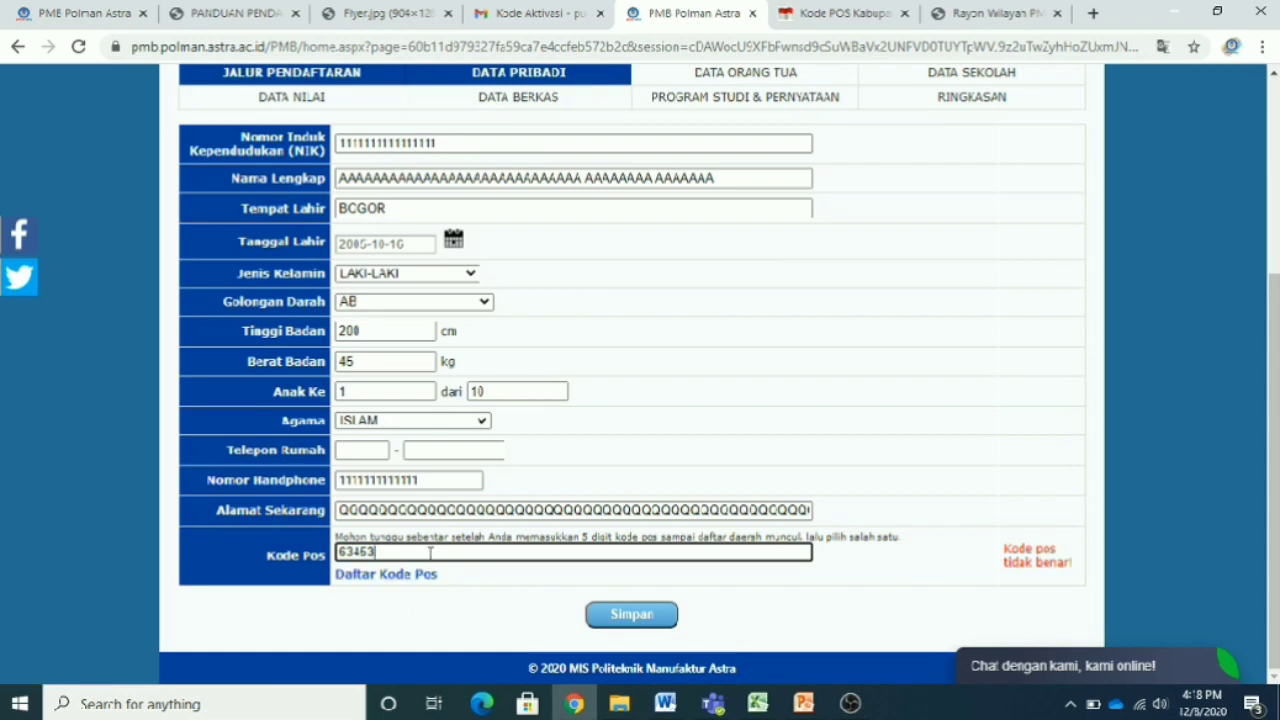
{"action": "key", "text": "BackSpace"}
{"action": "type", "text": "3"}
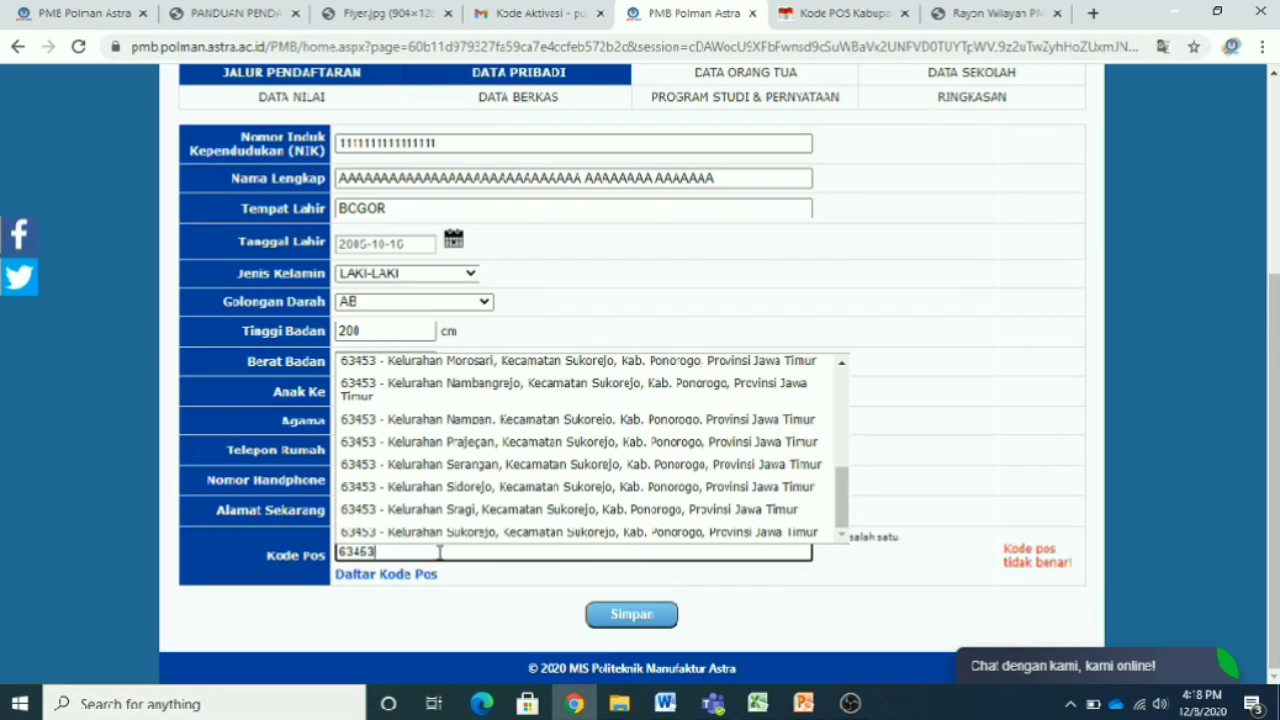
{"action": "left_click", "coordinate": [510, 537]}
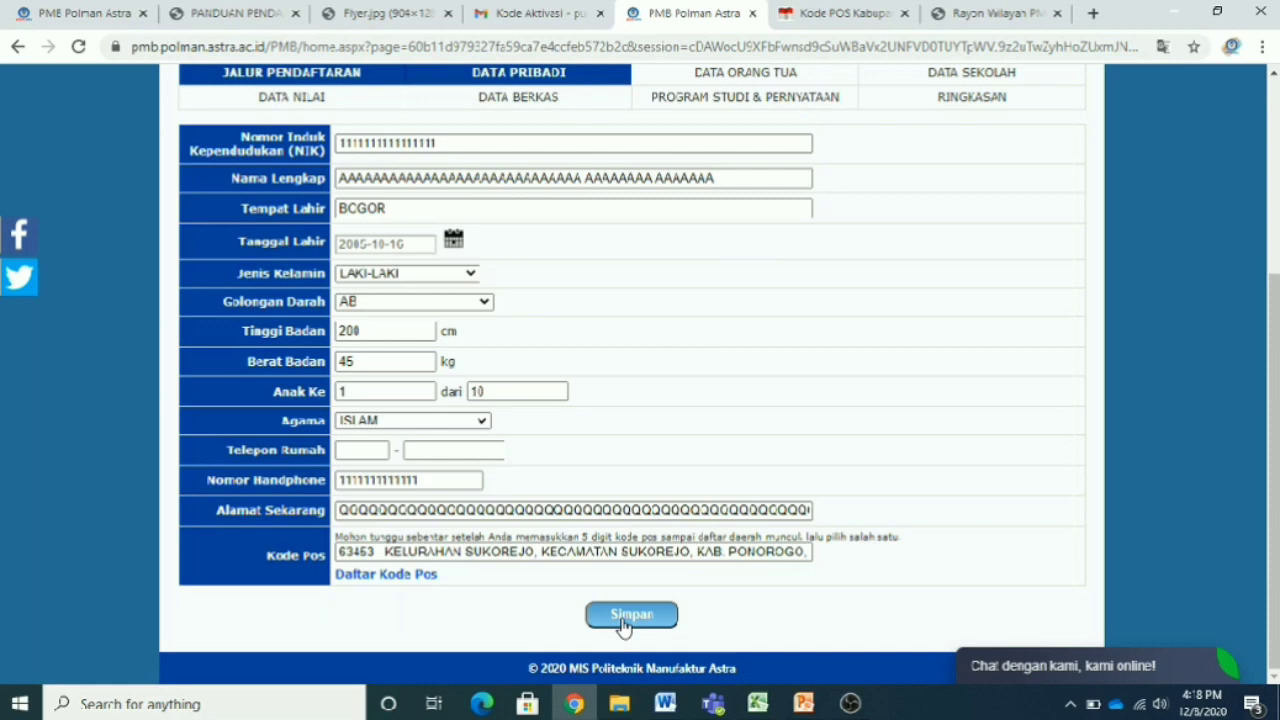
- Save the personal data and continue to the Data Orang Tua form
{"action": "left_click", "coordinate": [624, 616]}
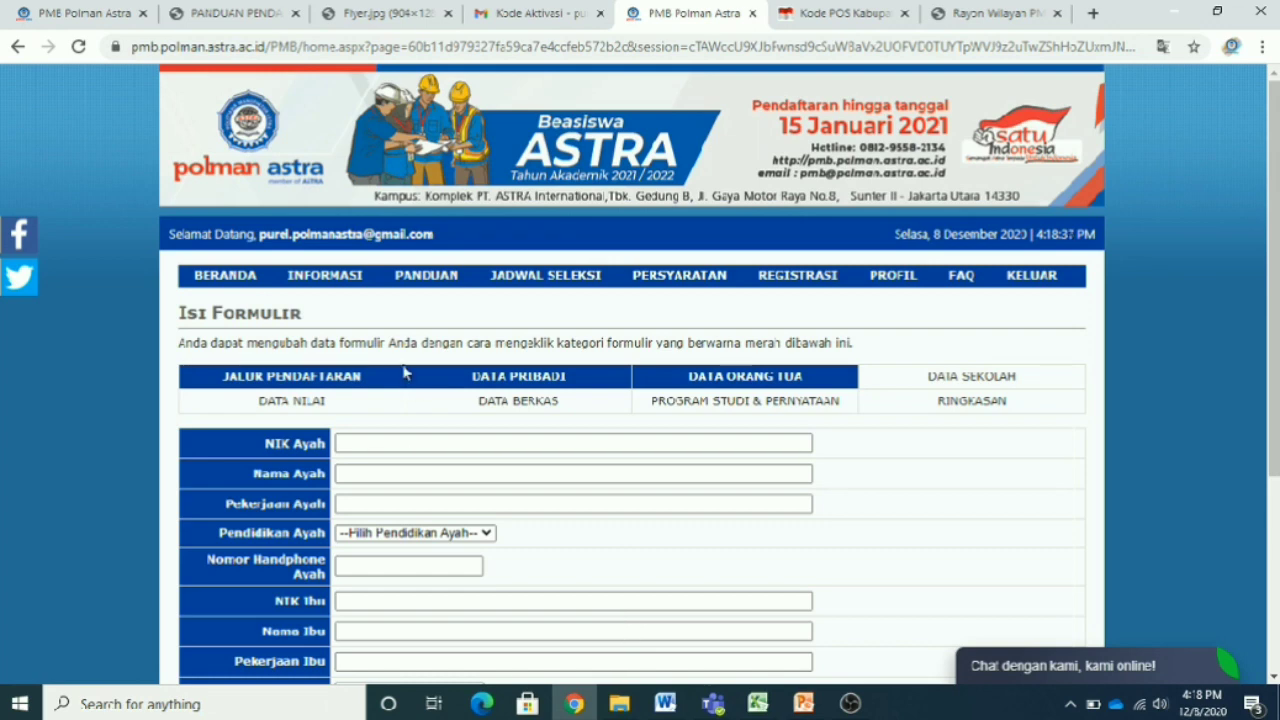
{"action": "scroll", "coordinate": [739, 466], "scroll_direction": "down", "scroll_amount": 3}
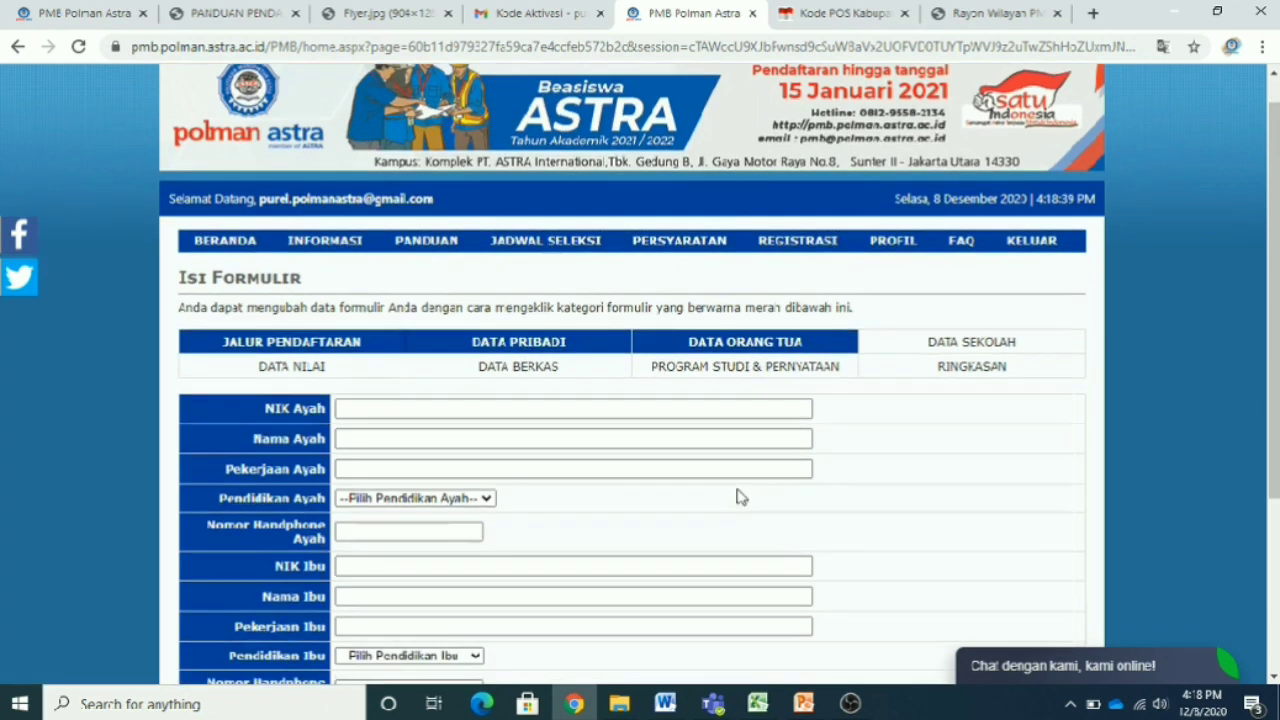
{"action": "scroll", "coordinate": [739, 497], "scroll_direction": "up", "scroll_amount": 1}
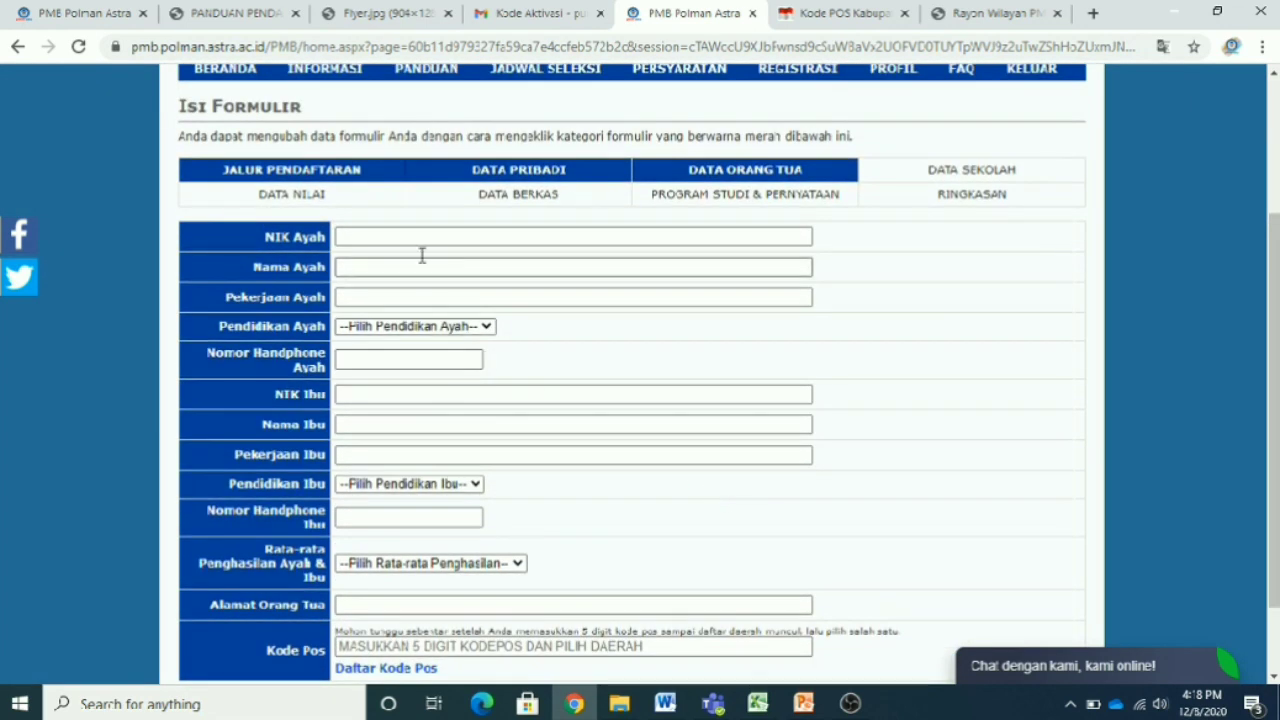
- Fill in the father's NIK, name, occupation, mobile number, and education S3/DOKTOR
{"action": "left_click", "coordinate": [410, 238]}
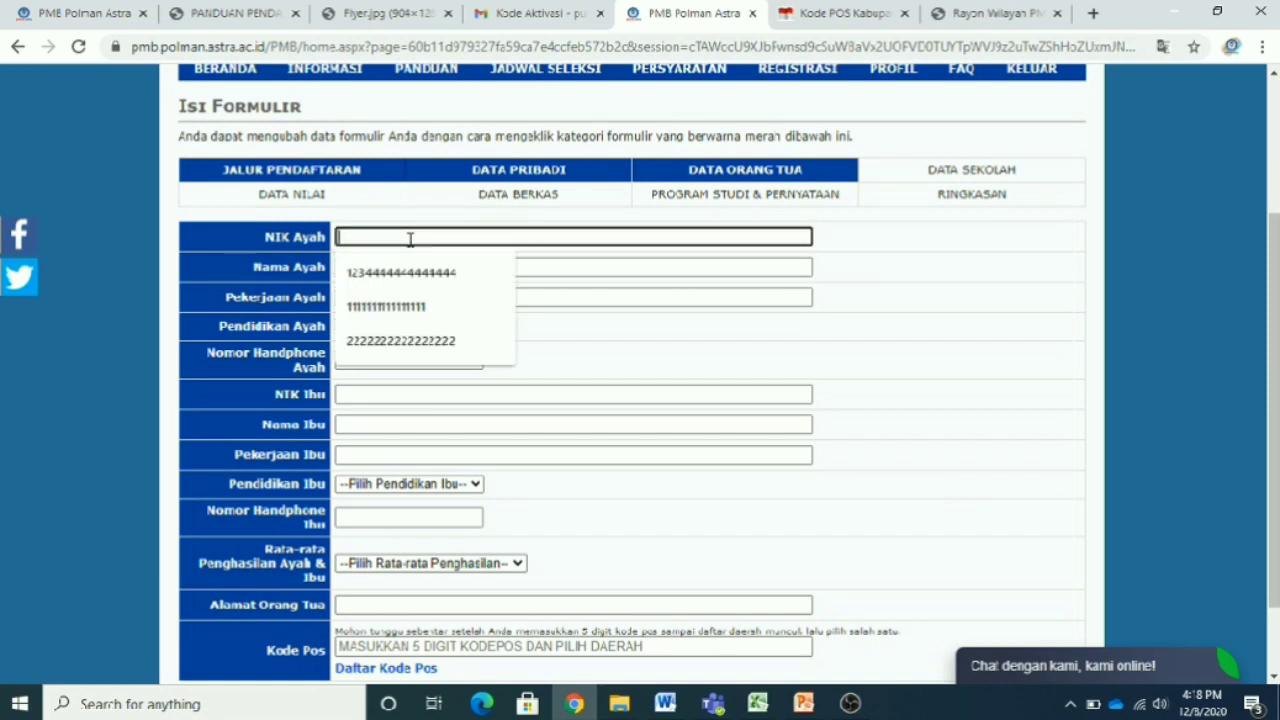
{"action": "type", "text": "2222222222222222"}
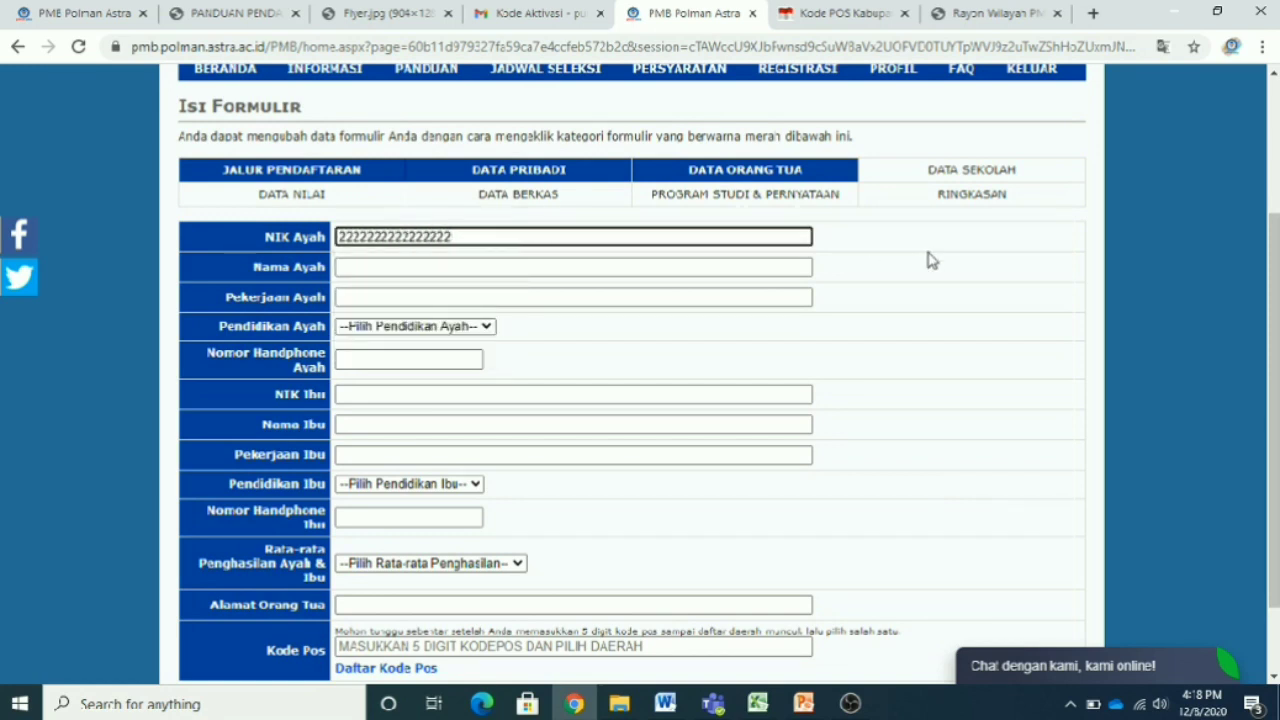
{"action": "left_click", "coordinate": [499, 268]}
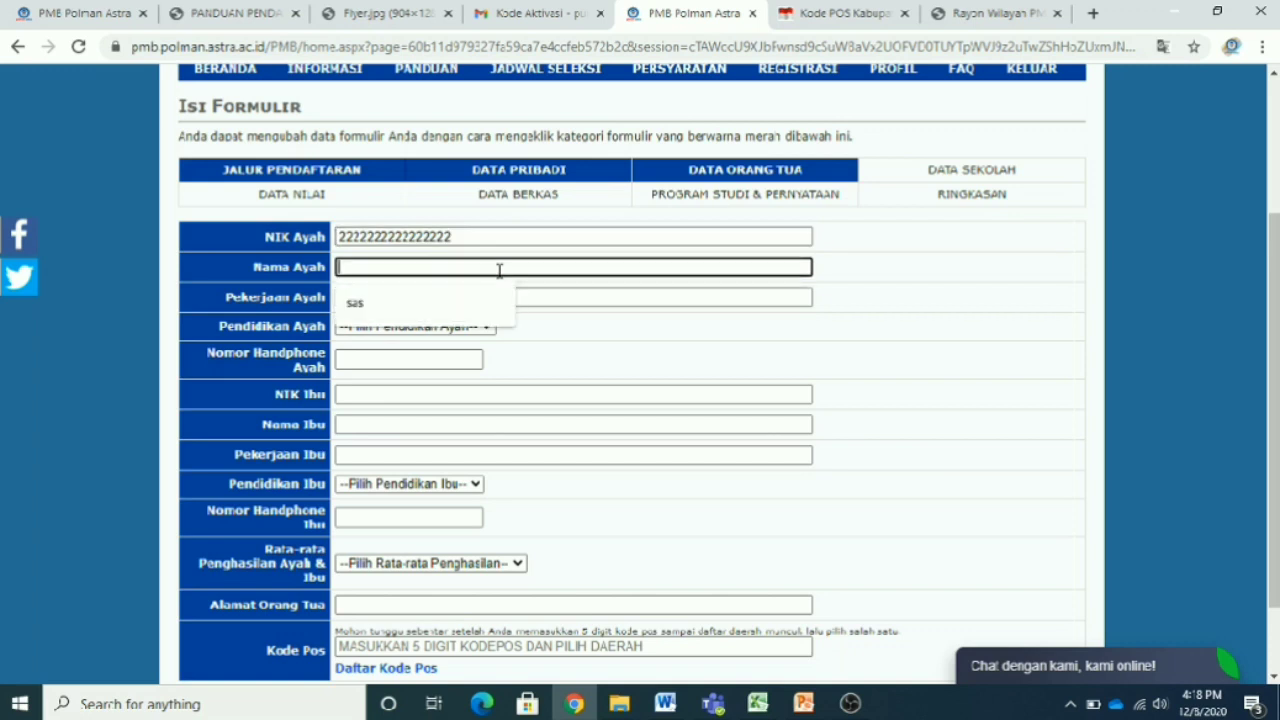
{"action": "type", "text": "SSSSSSSSSSSSSSSSSSSSSSSSSSSSSSSSSSSSSSSS"}
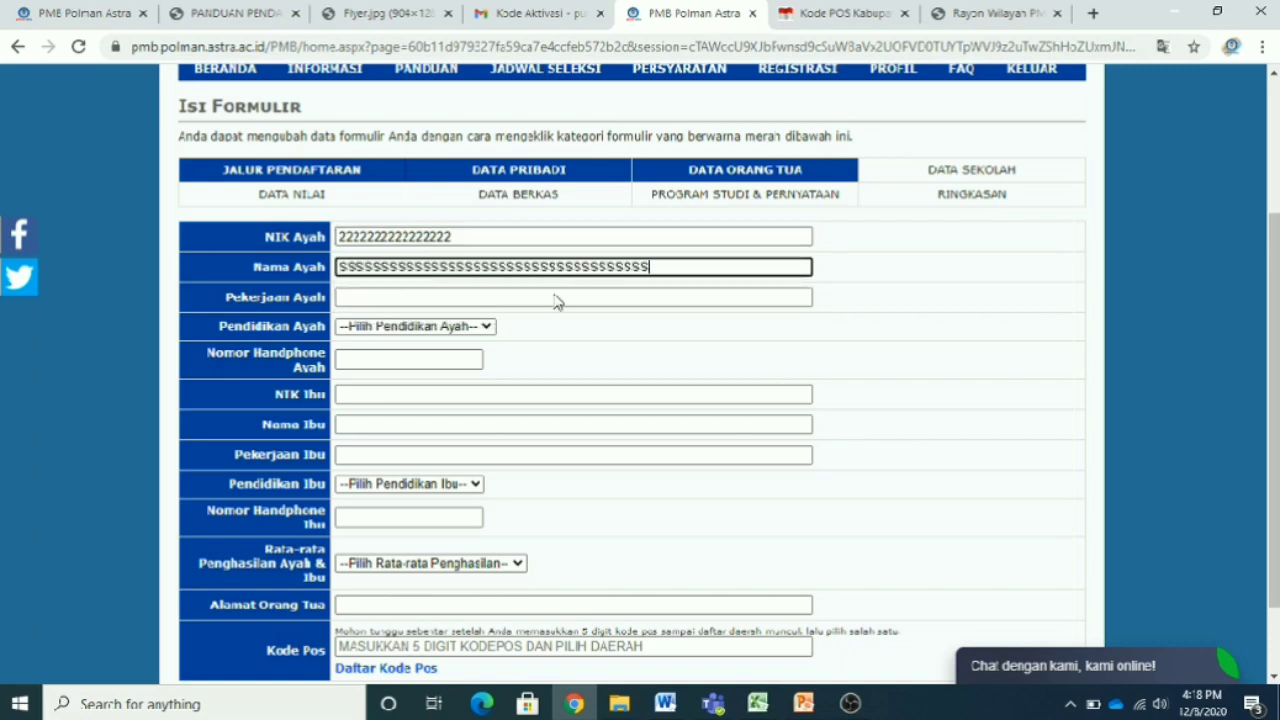
{"action": "left_click", "coordinate": [520, 300]}
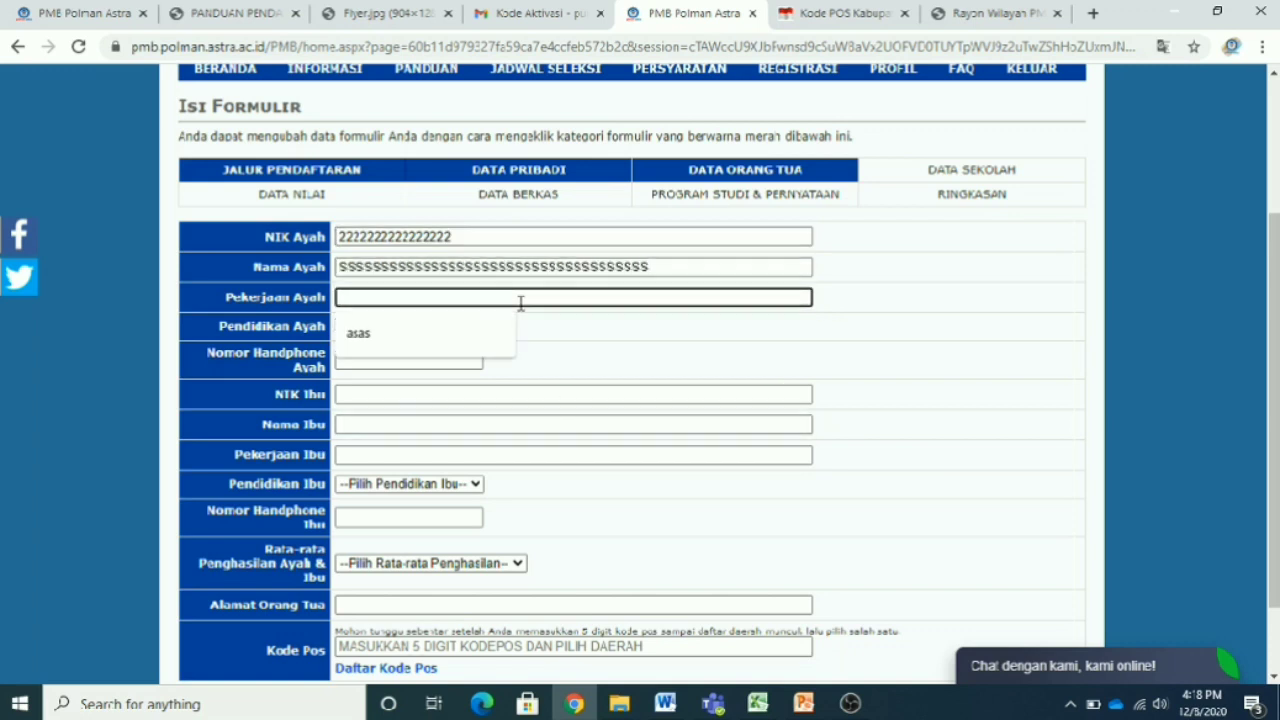
{"action": "type", "text": "QQQQQQQQQQQQQQQQQQQQQQQQQ"}
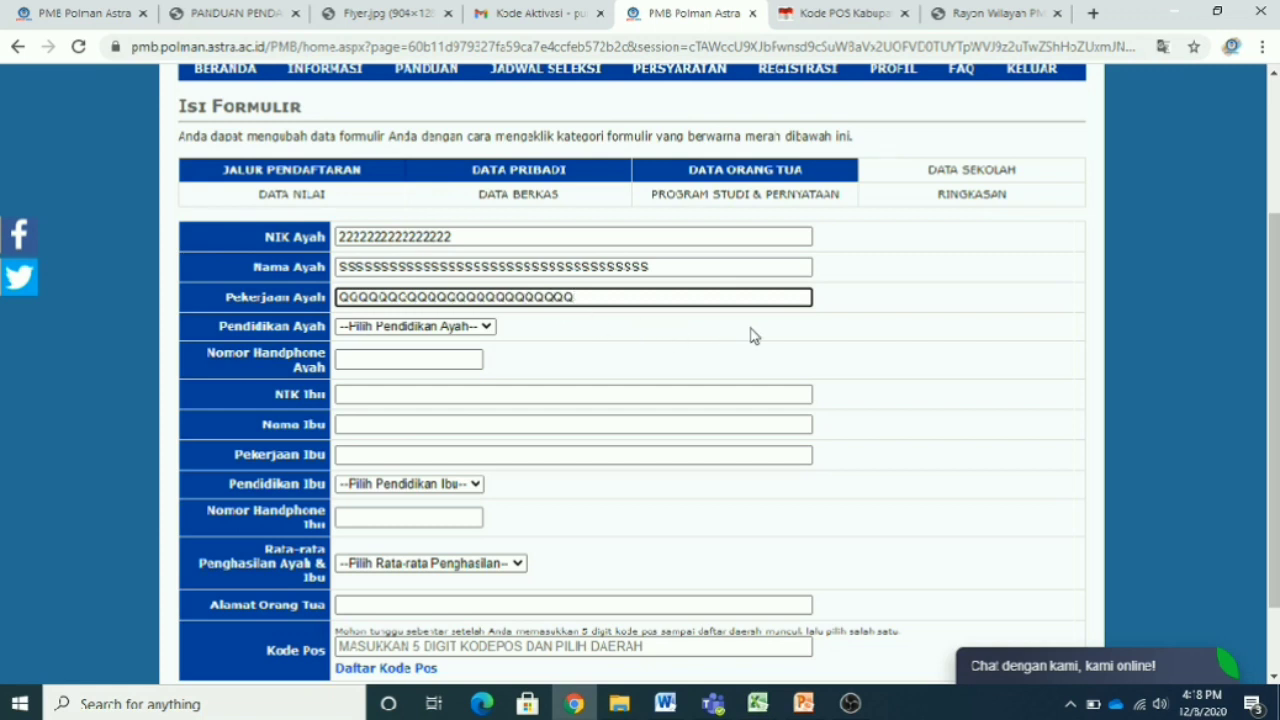
{"action": "left_click", "coordinate": [488, 327]}
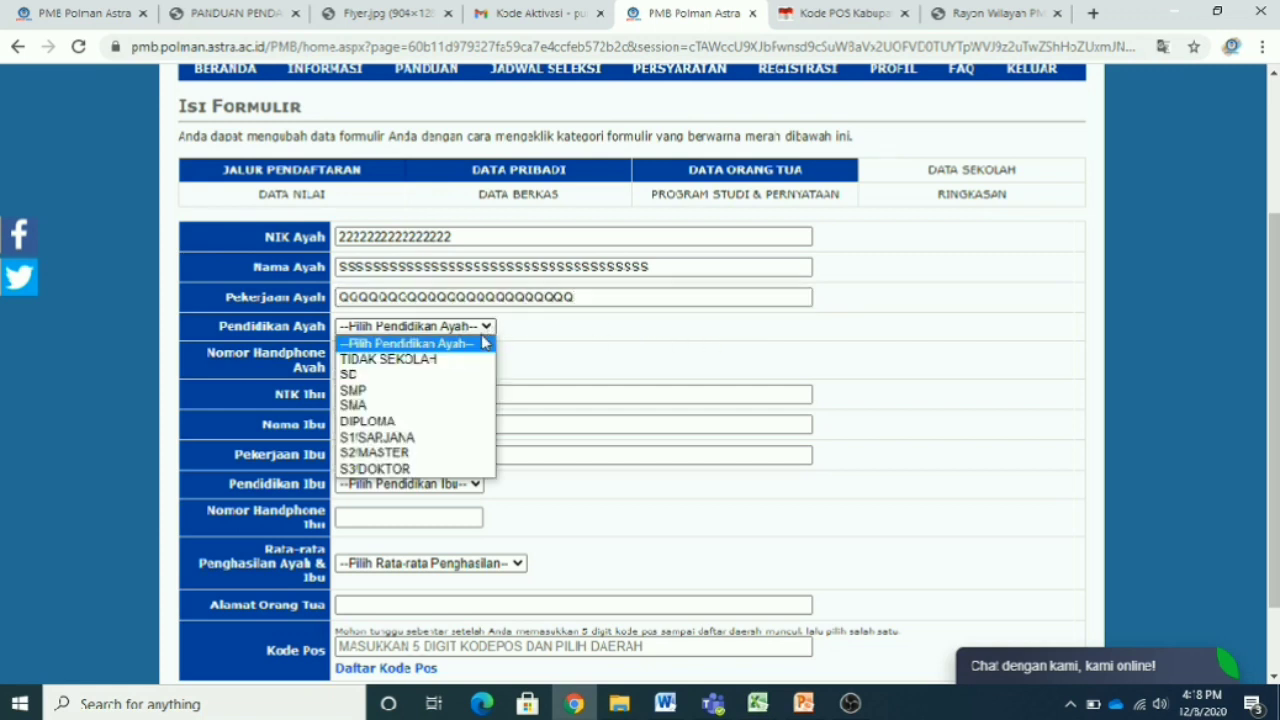
{"action": "left_click", "coordinate": [472, 470]}
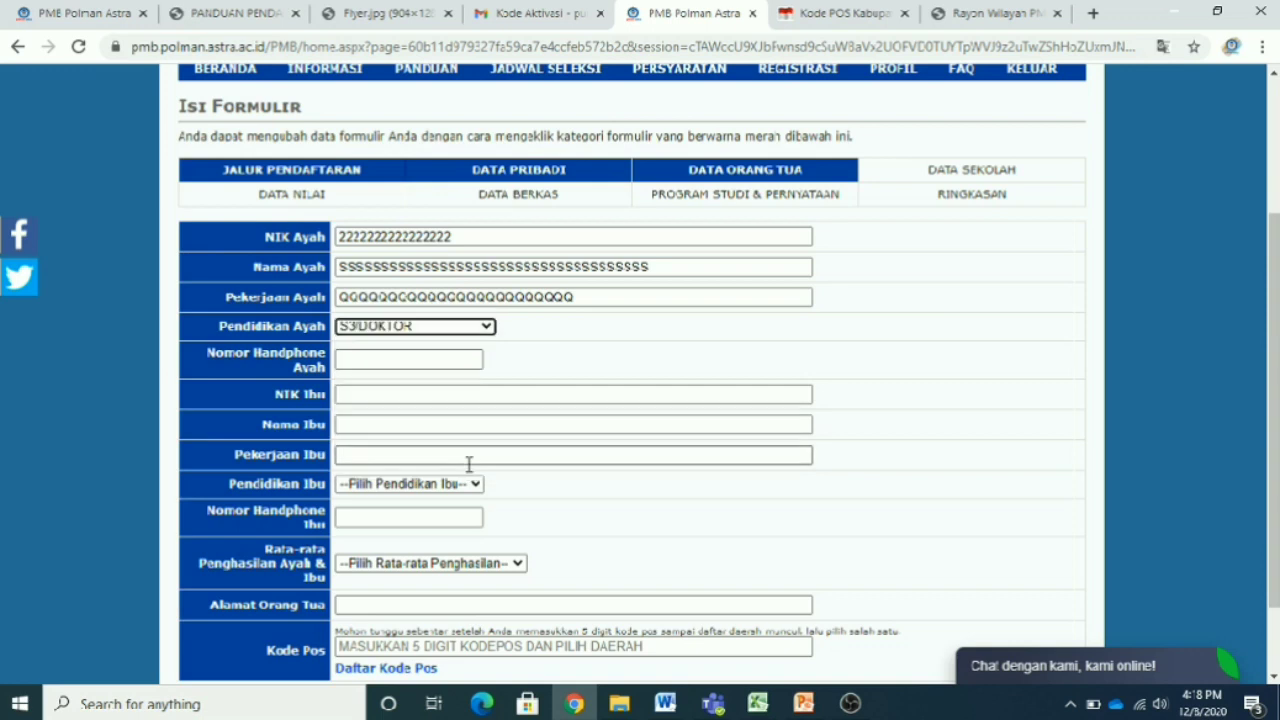
{"action": "left_click", "coordinate": [430, 358]}
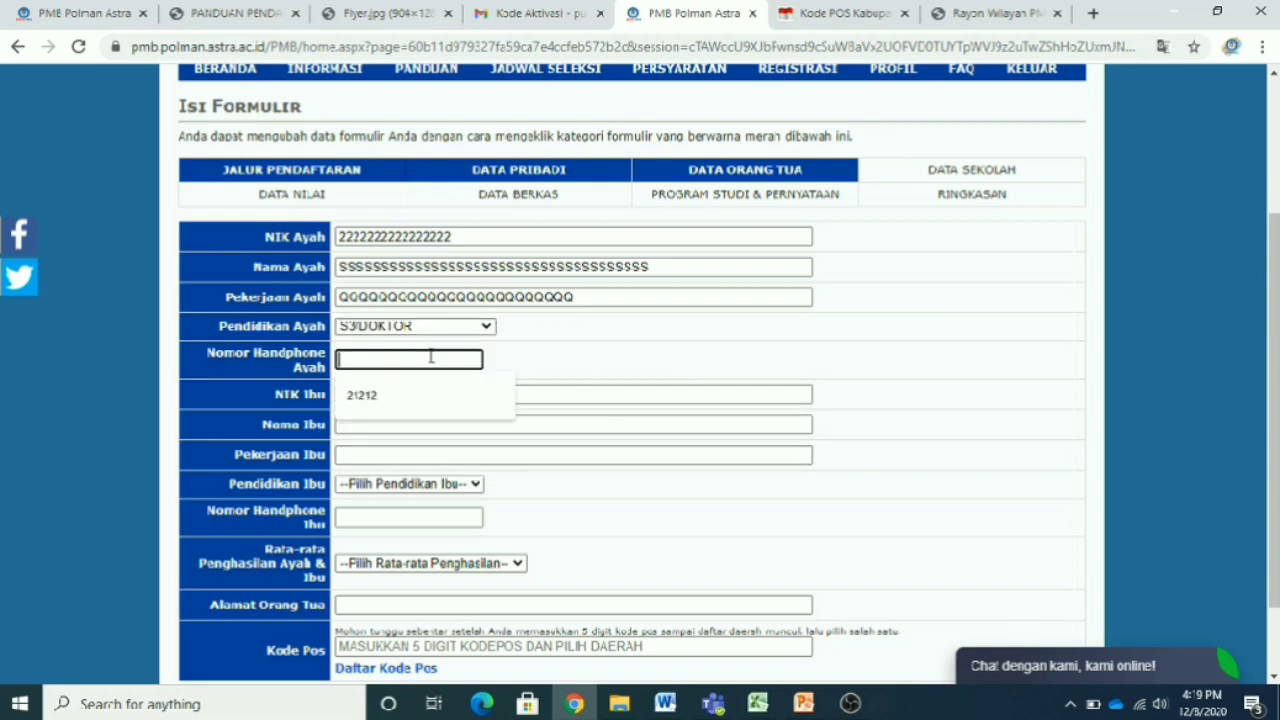
{"action": "type", "text": "2222222222222"}
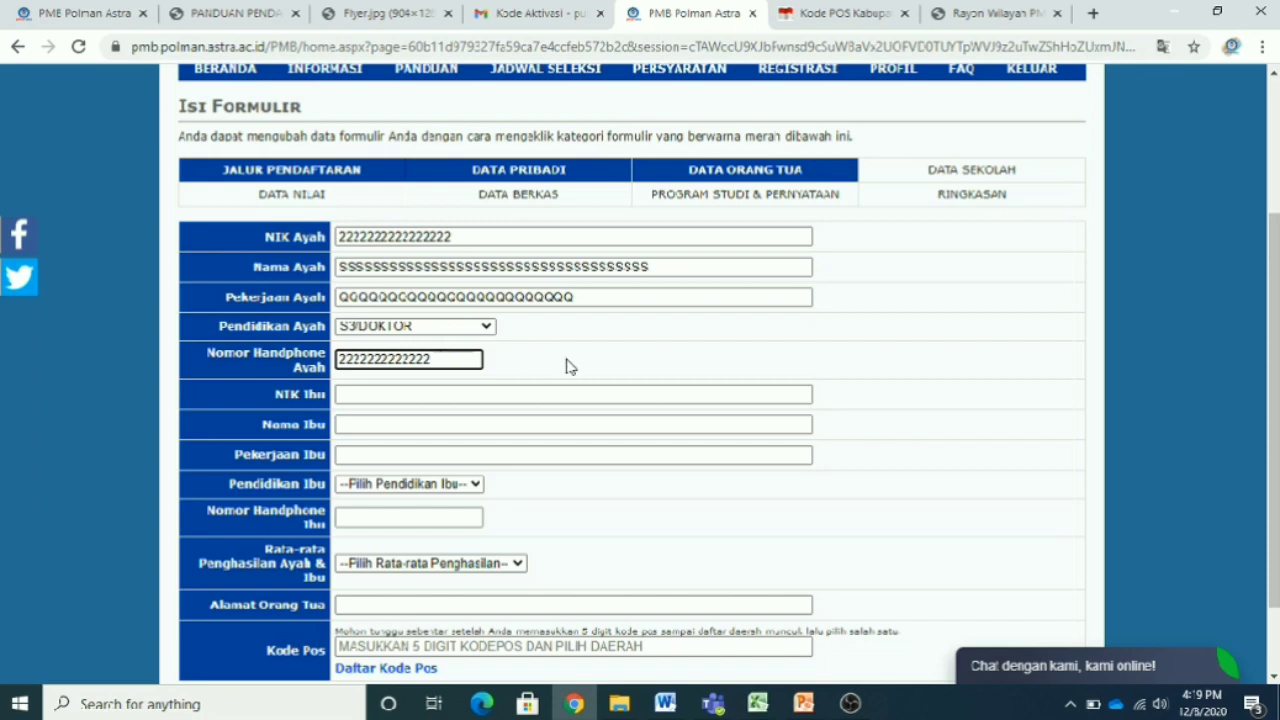
{"action": "left_click", "coordinate": [605, 367]}
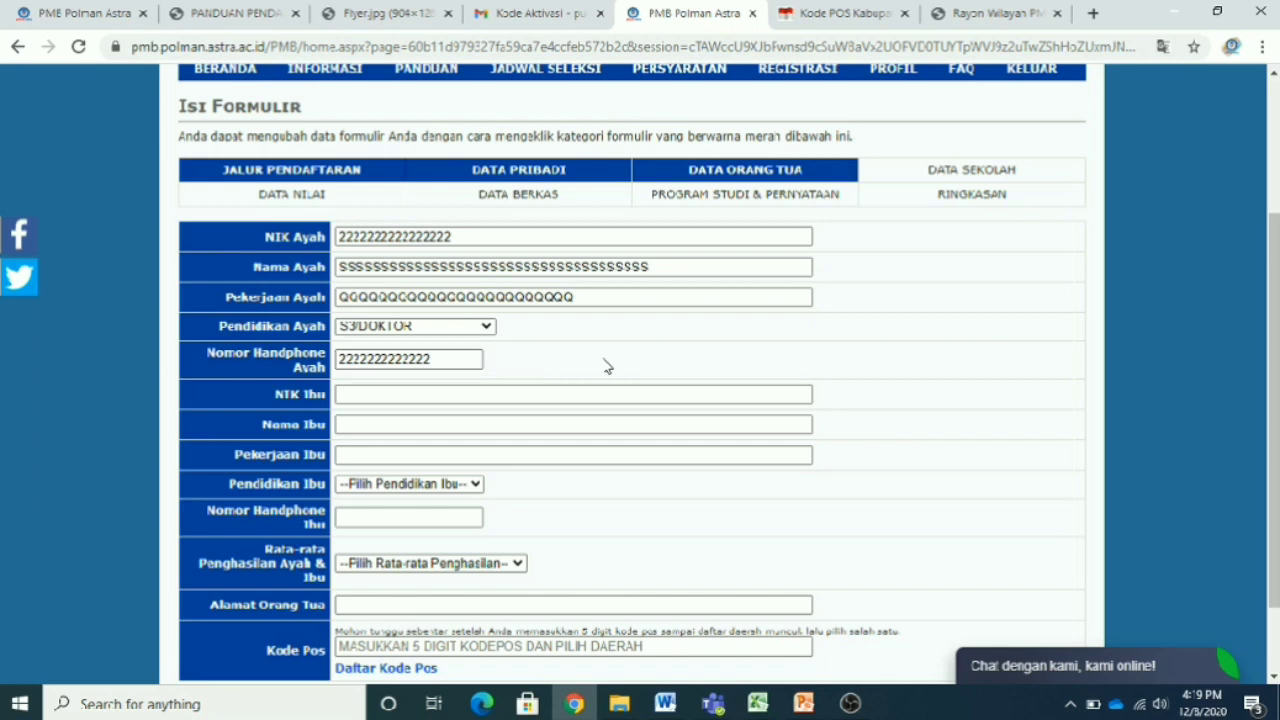
- Fill in the mother's NIK, name, occupation, mobile number, and education DIPLOMA
{"action": "left_click", "coordinate": [476, 397]}
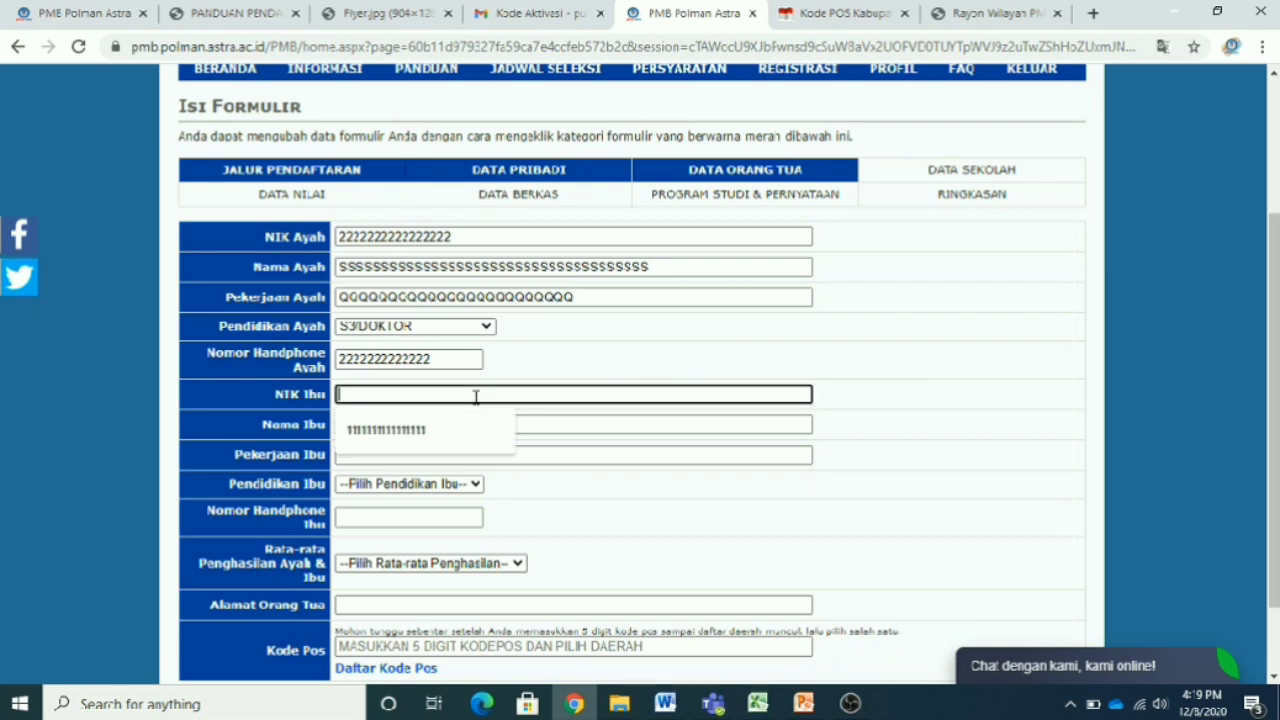
{"action": "type", "text": "3333333333333333"}
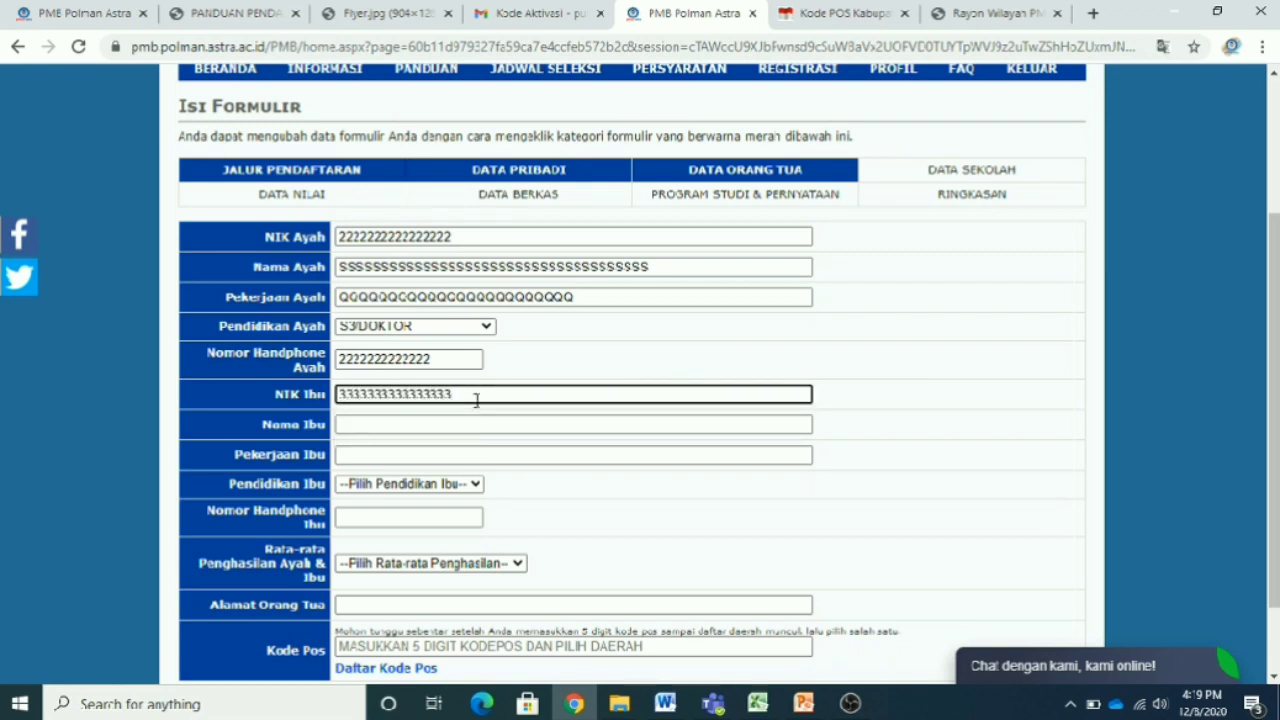
{"action": "left_click", "coordinate": [415, 427]}
{"action": "type", "text": "W"}
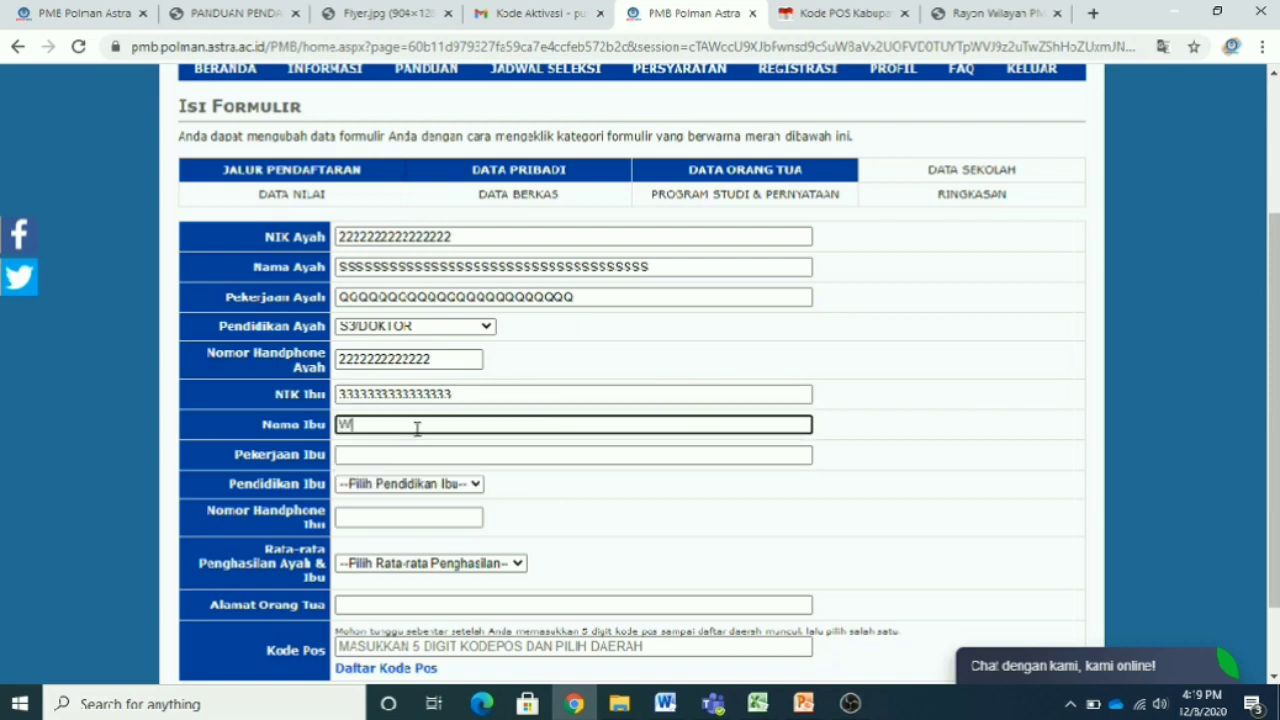
{"action": "type", "text": "WWWWWWWWWWWWWWWWWWWWWWWWWWWWWWWWWWWWWWWWWWWW"}
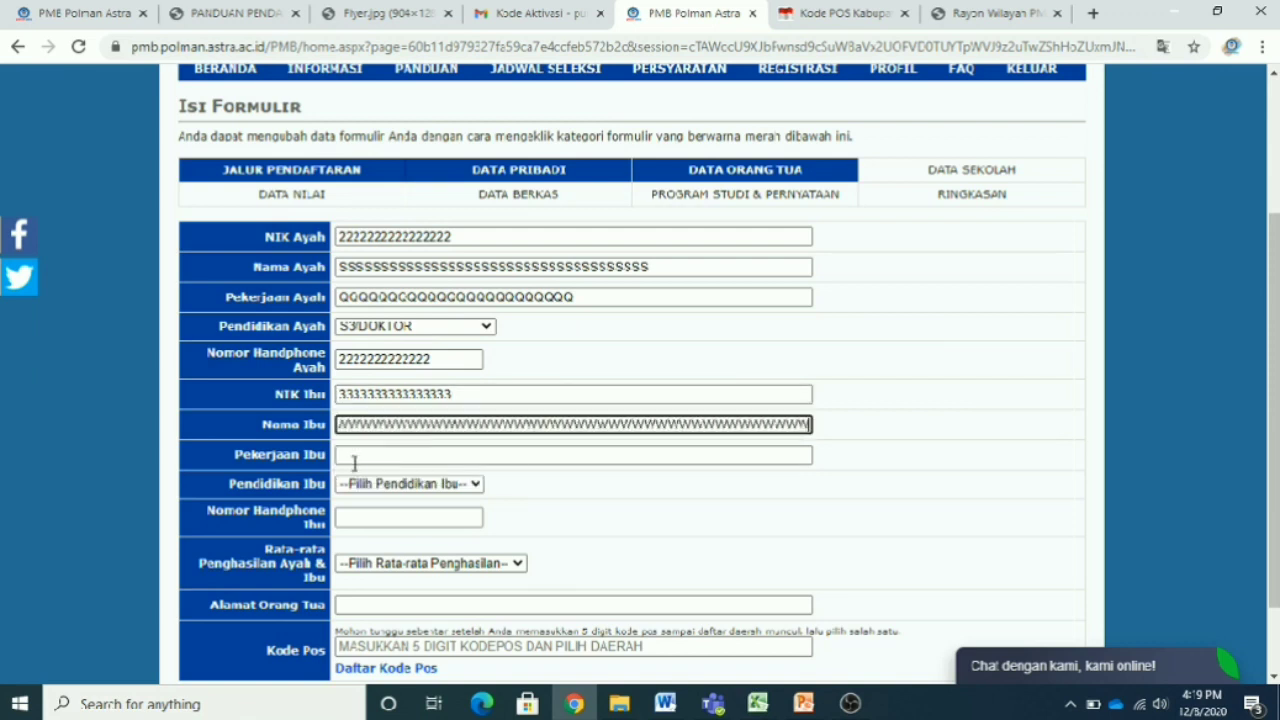
{"action": "left_click", "coordinate": [379, 455]}
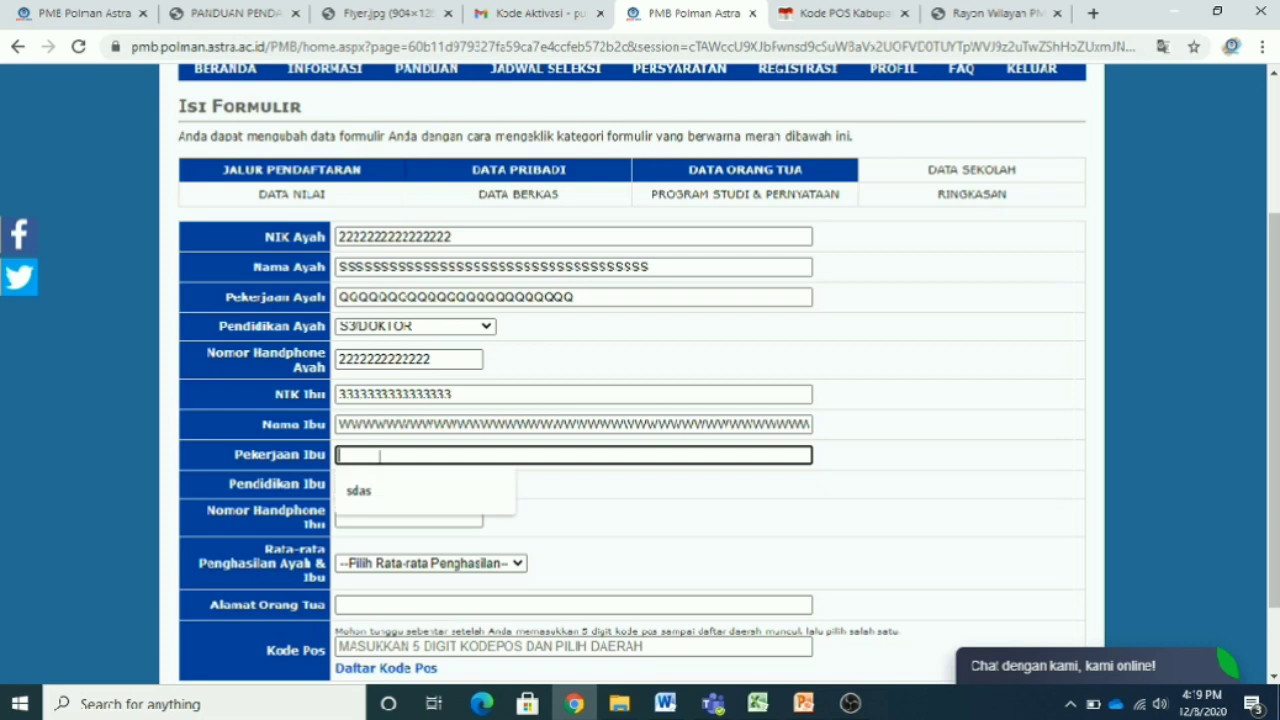
{"action": "type", "text": "EEEEEEEEEEEEEEEEEEEEEEEE"}
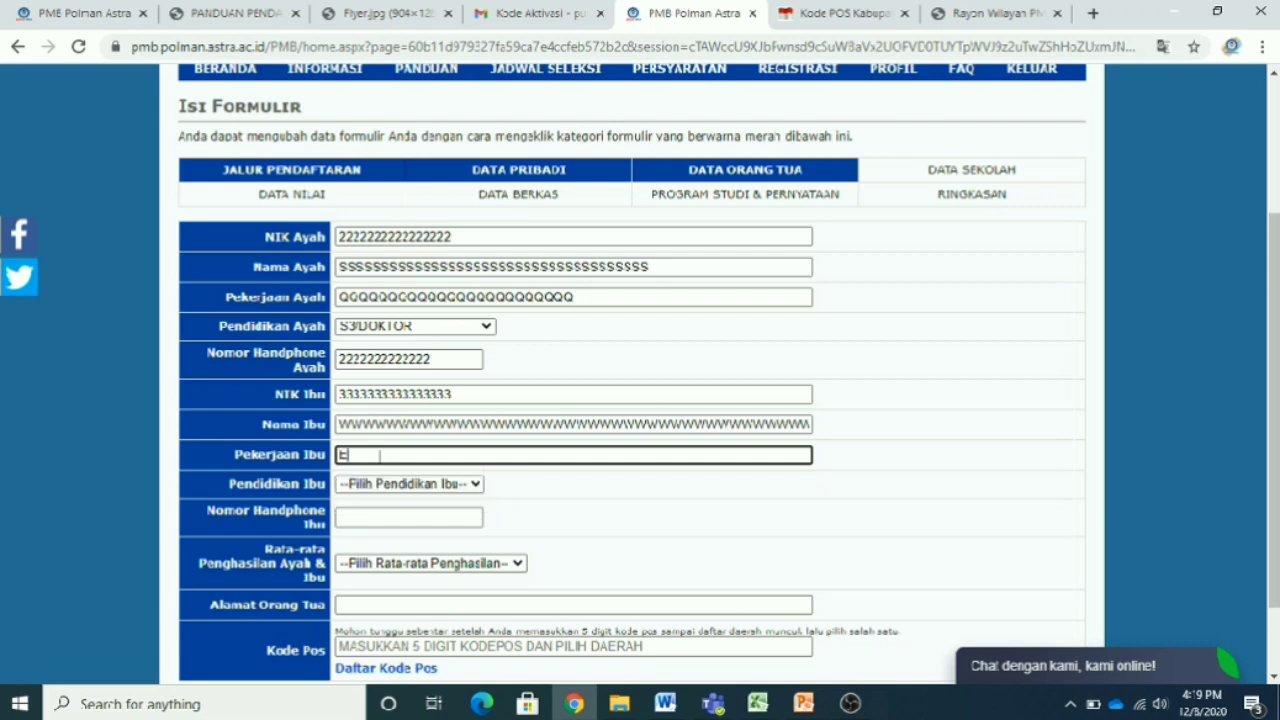
{"action": "left_click", "coordinate": [469, 486]}
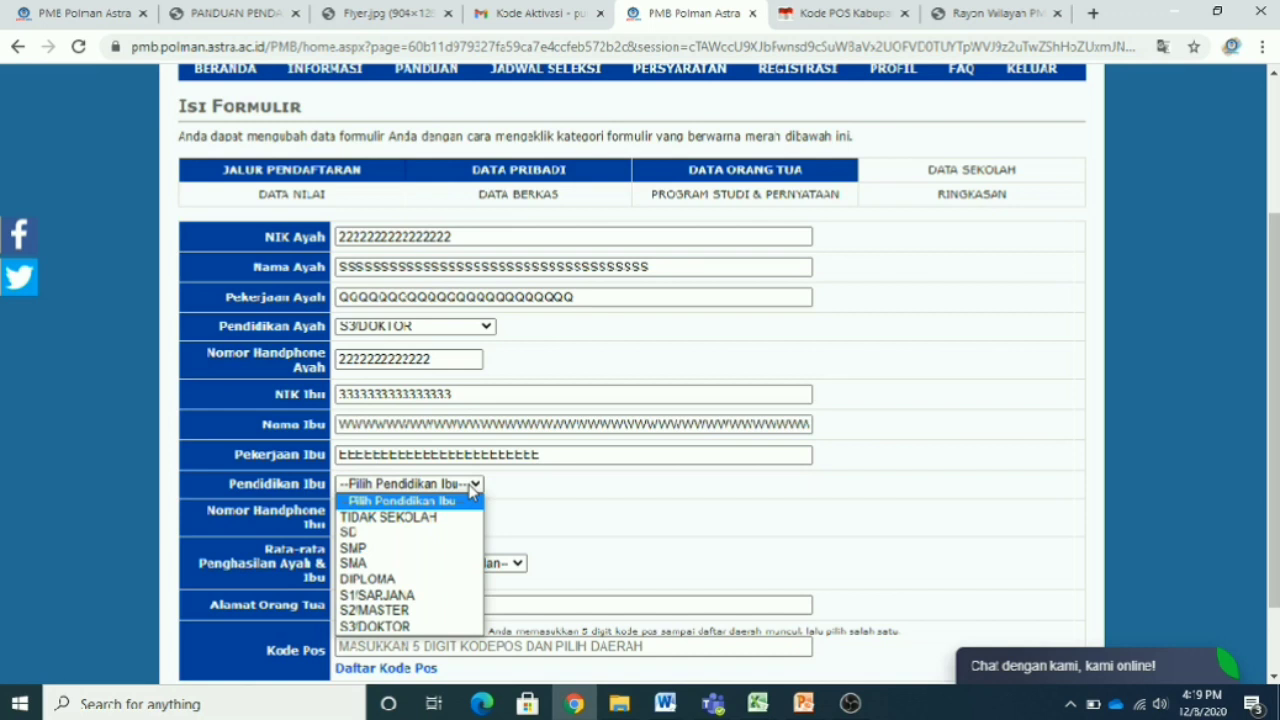
{"action": "left_click", "coordinate": [438, 580]}
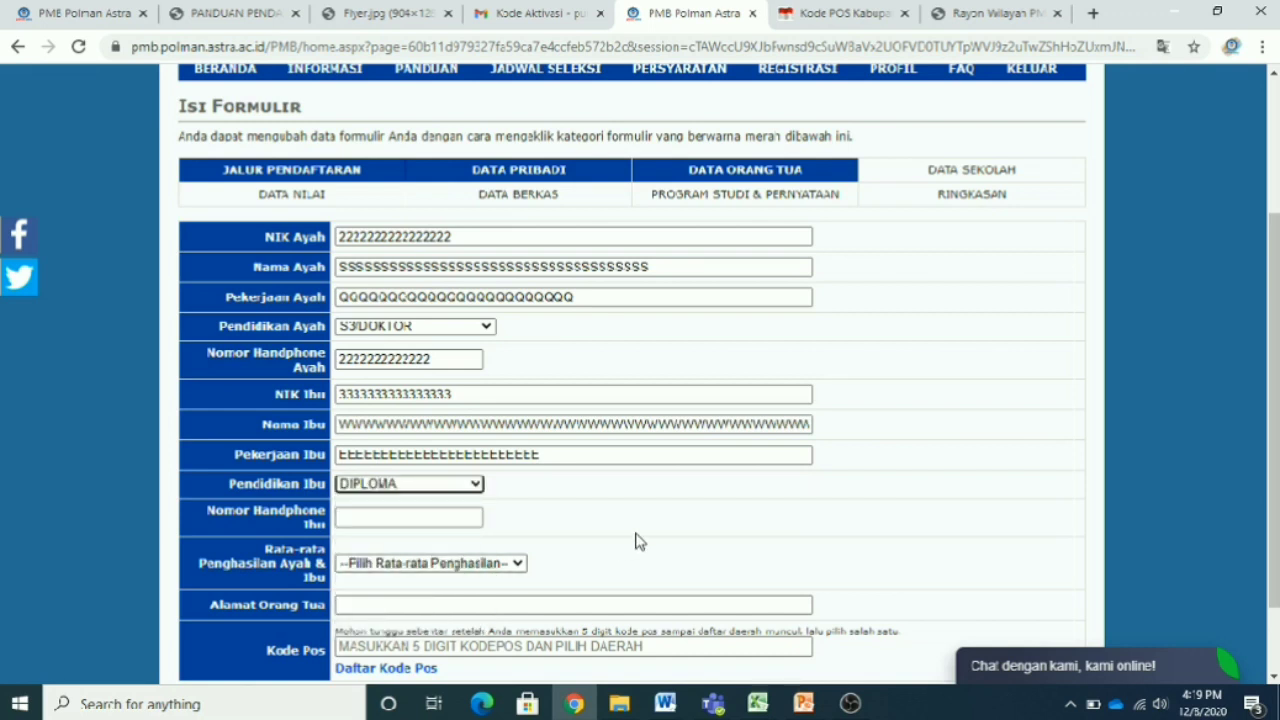
{"action": "left_click", "coordinate": [438, 515]}
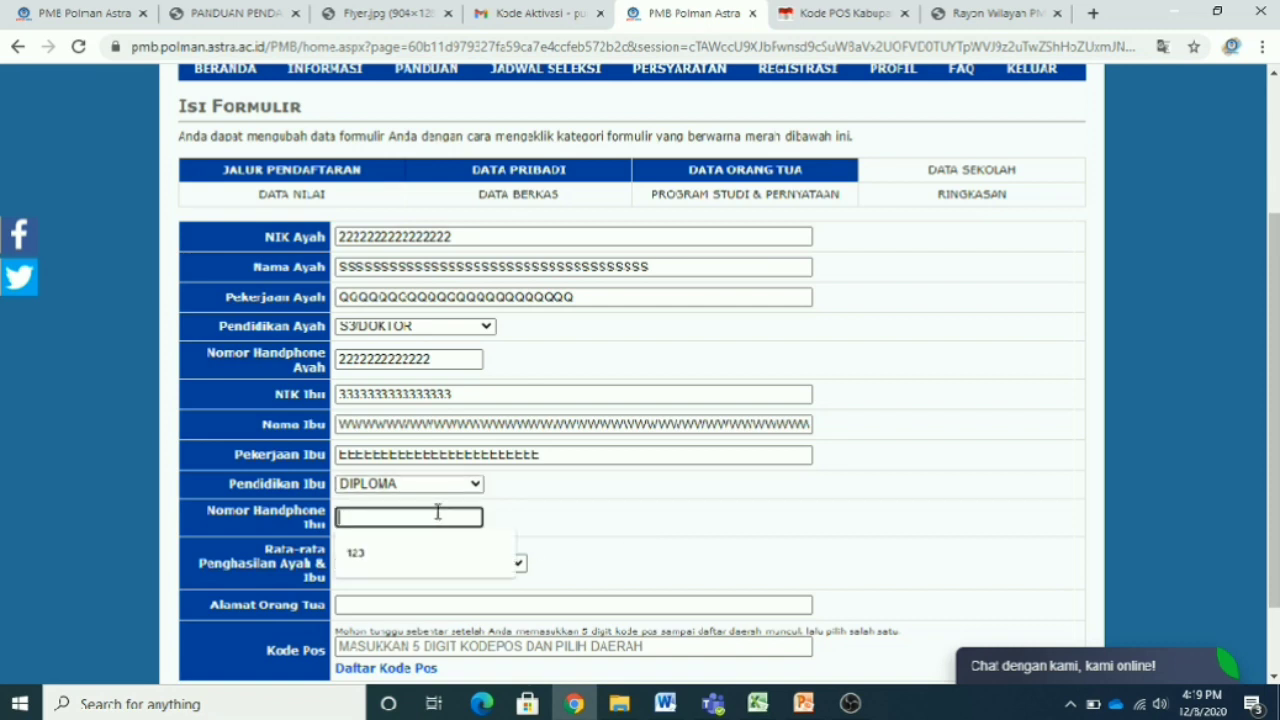
{"action": "type", "text": "111111111111"}
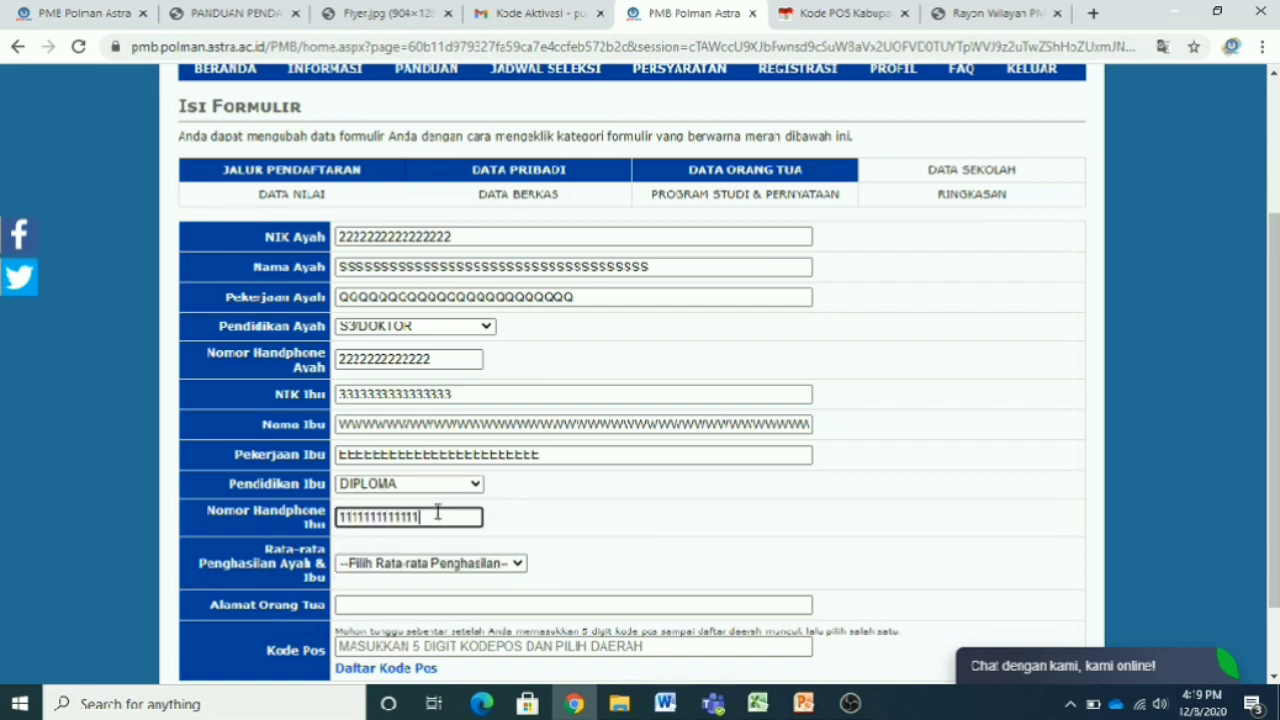
{"action": "left_click", "coordinate": [668, 528]}
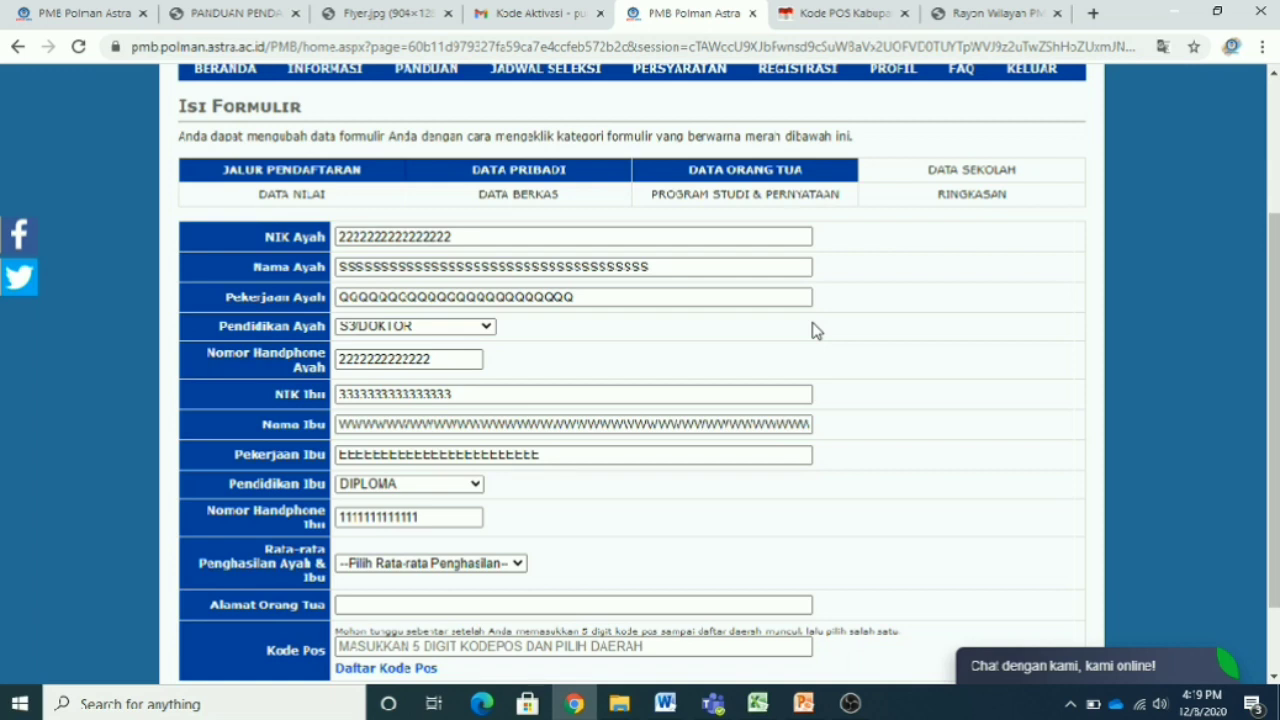
- Empty the NIK Ibu, Nama Ibu and Pekerjaan Ibu fields
{"action": "left_click", "coordinate": [476, 238]}
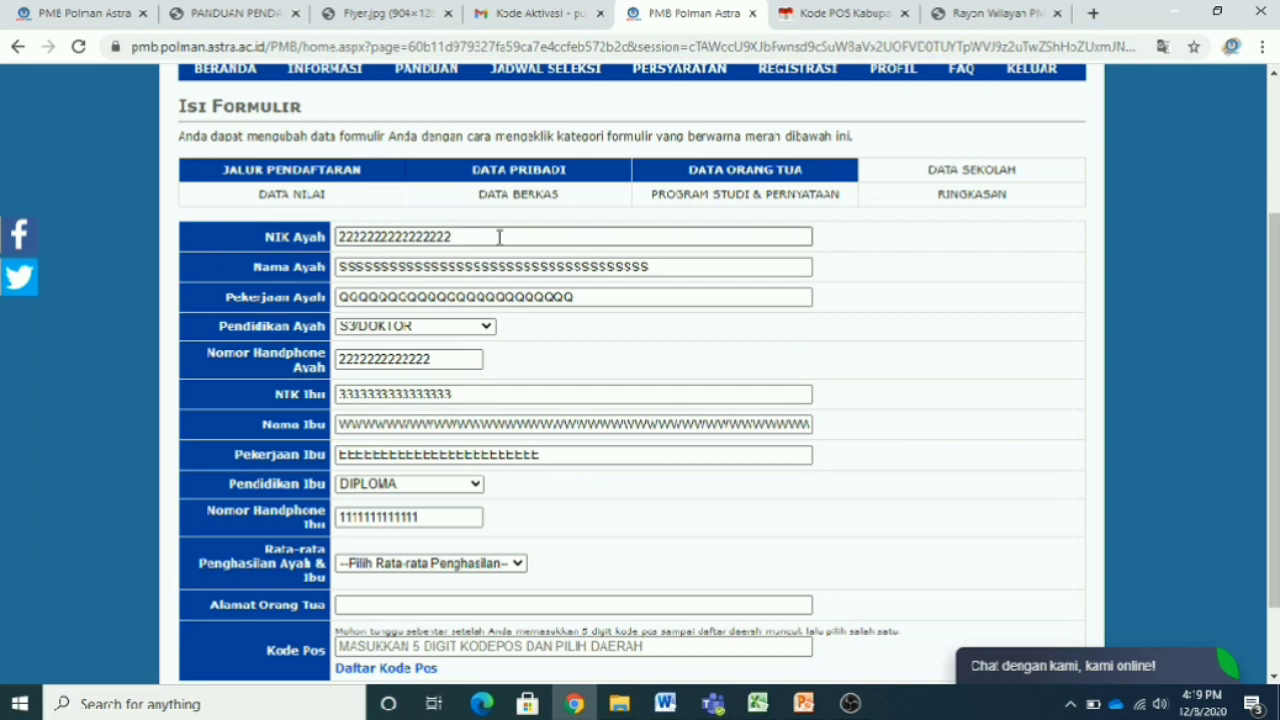
{"action": "double_click", "coordinate": [492, 398]}
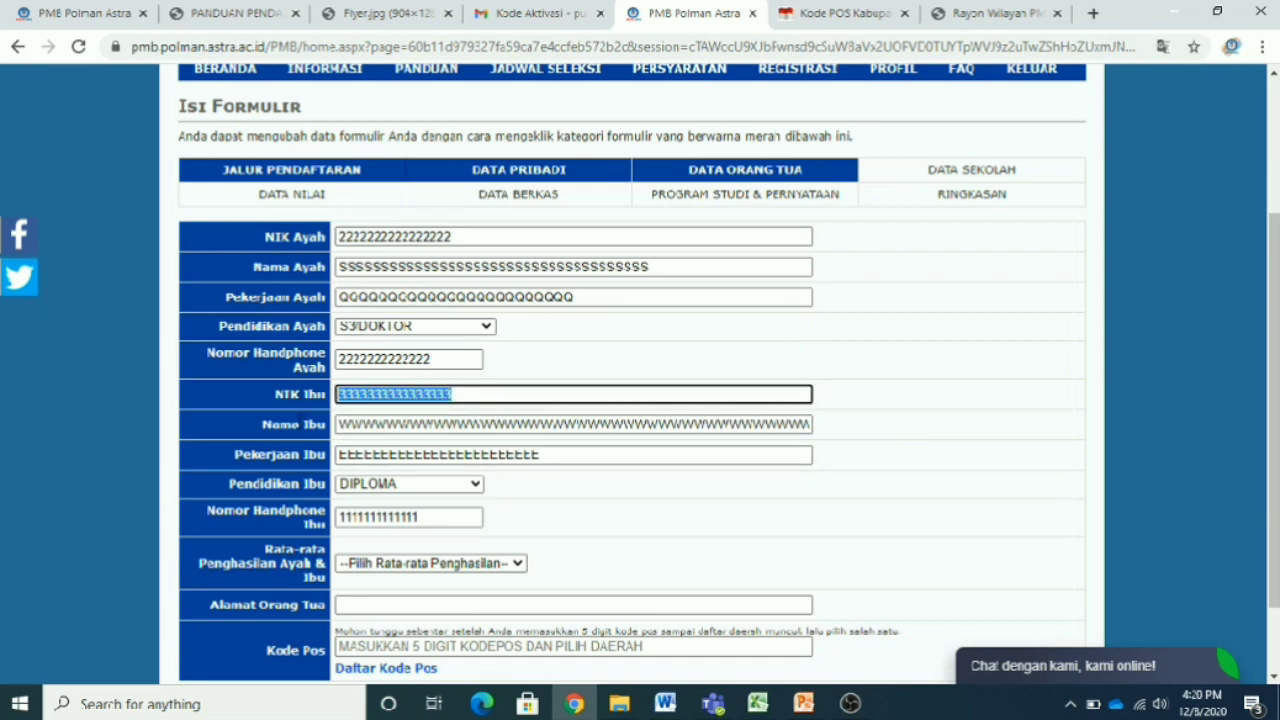
{"action": "key", "text": "BackSpace"}
{"action": "left_click", "coordinate": [374, 426]}
{"action": "double_click", "coordinate": [374, 427]}
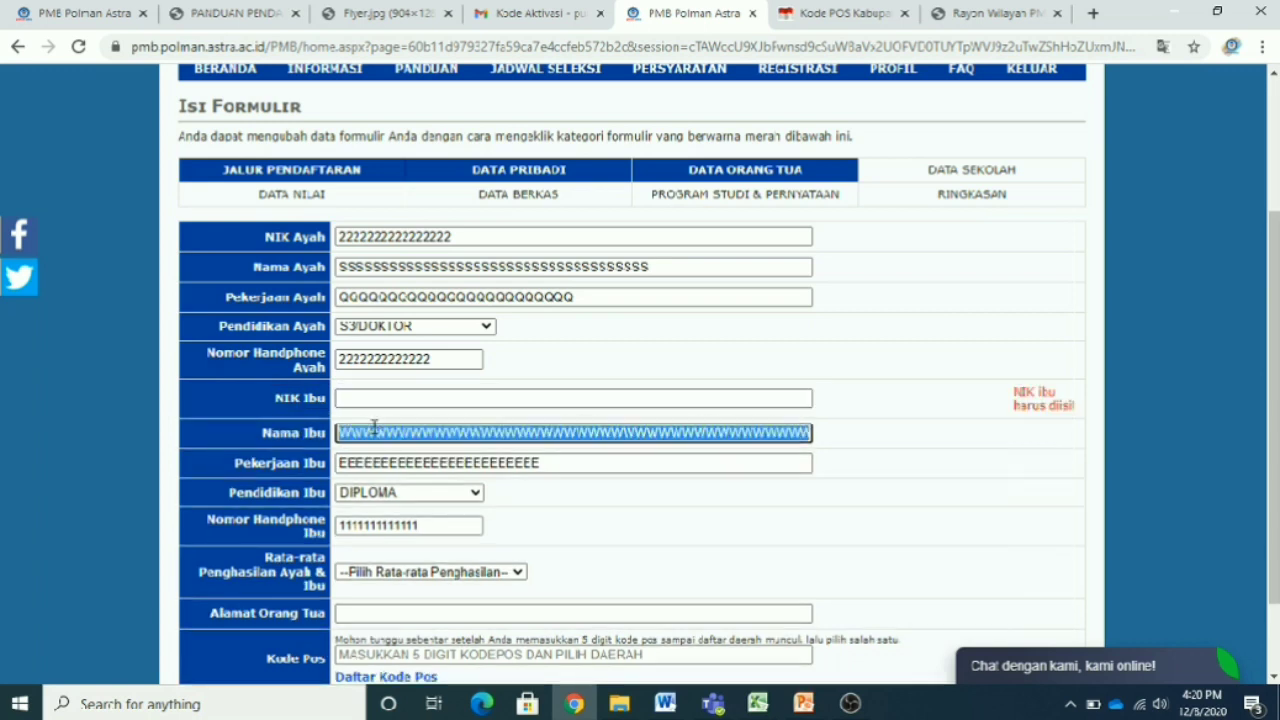
{"action": "key", "text": "BackSpace"}
{"action": "left_click", "coordinate": [414, 463]}
{"action": "double_click", "coordinate": [410, 465]}
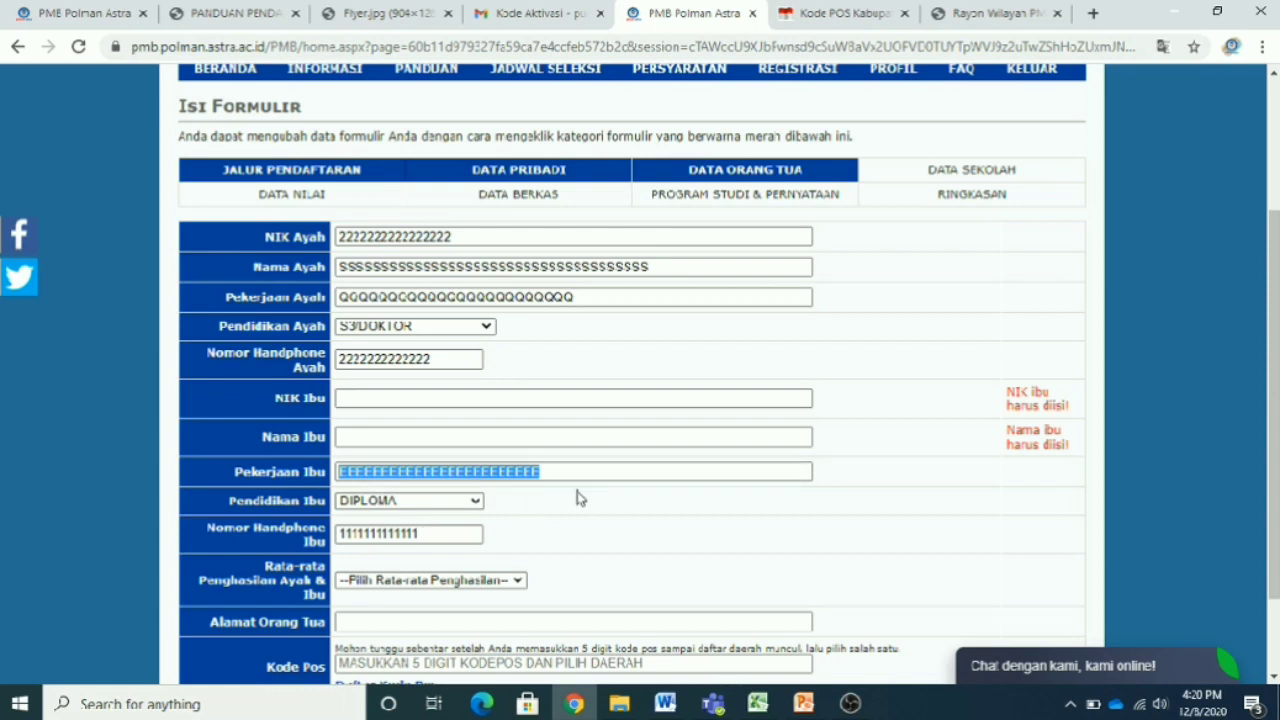
{"action": "left_click_drag", "start_coordinate": [589, 476], "coordinate": [262, 490]}
{"action": "key", "text": "BackSpace"}
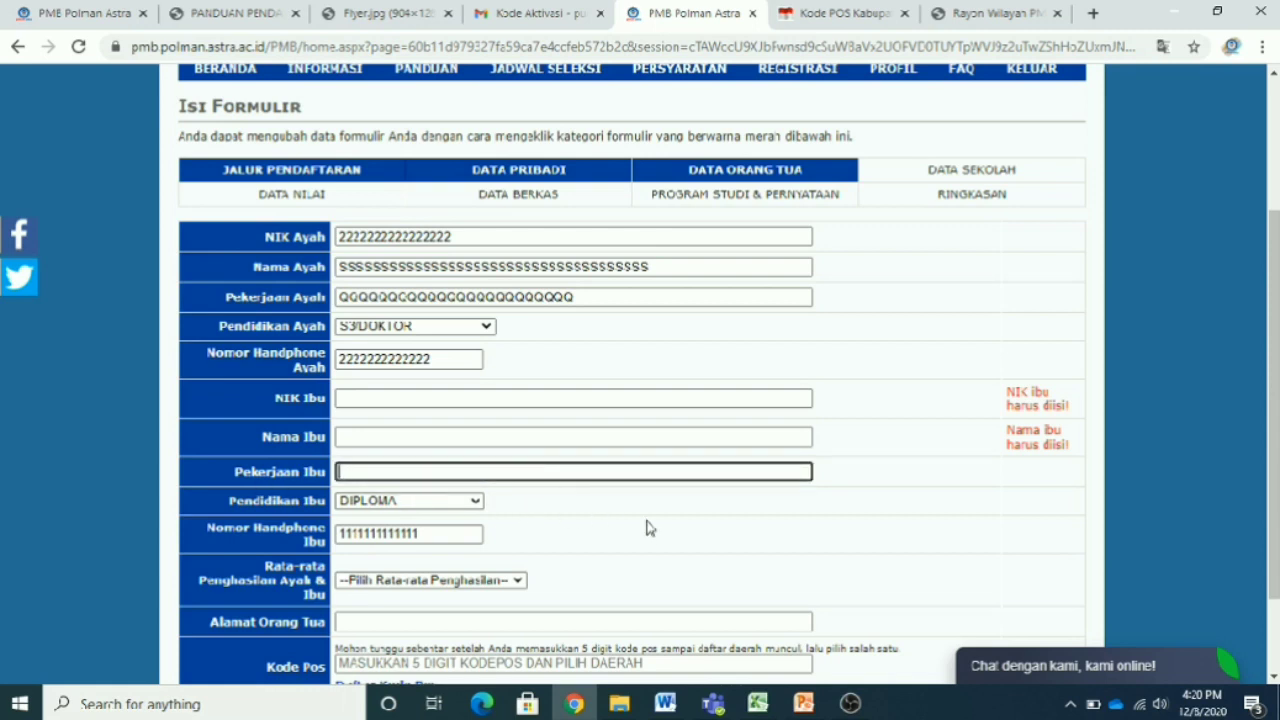
{"action": "left_click", "coordinate": [648, 528]}
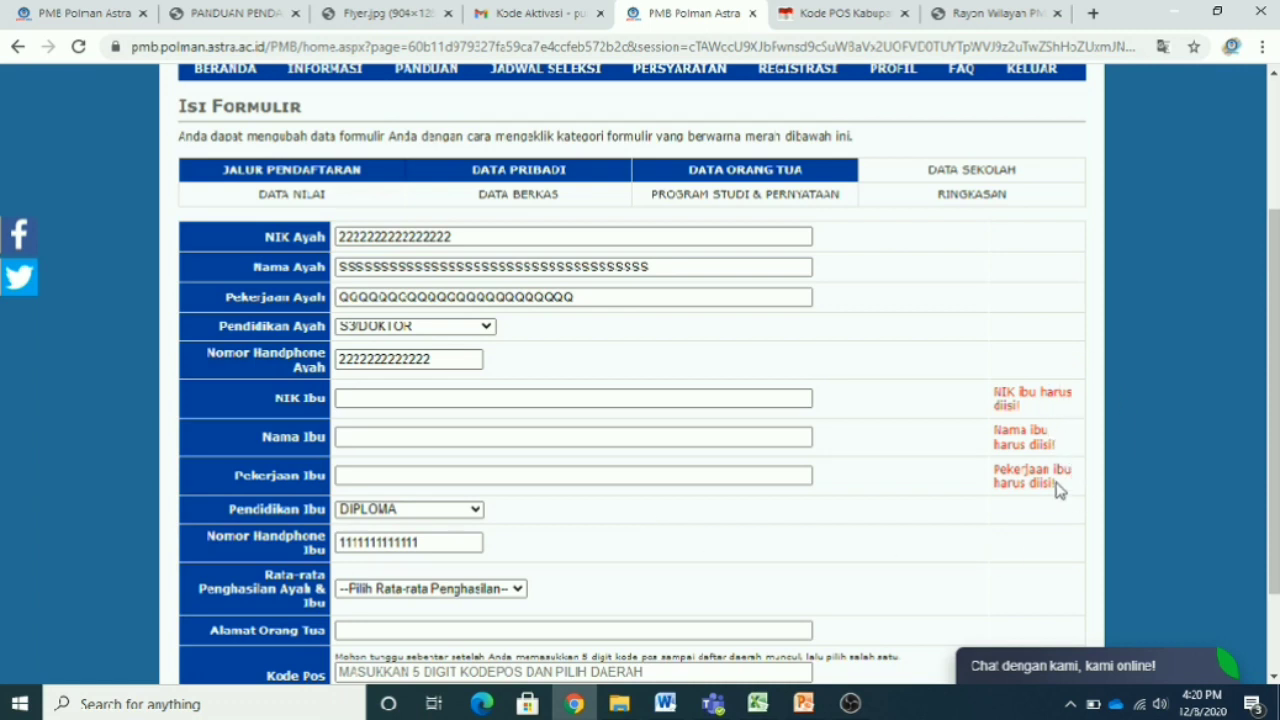
- Type new values into NIK Ibu, Nama Ibu and Pekerjaan Ibu
{"action": "left_click", "coordinate": [408, 398]}
{"action": "type", "text": "2222222222222222"}
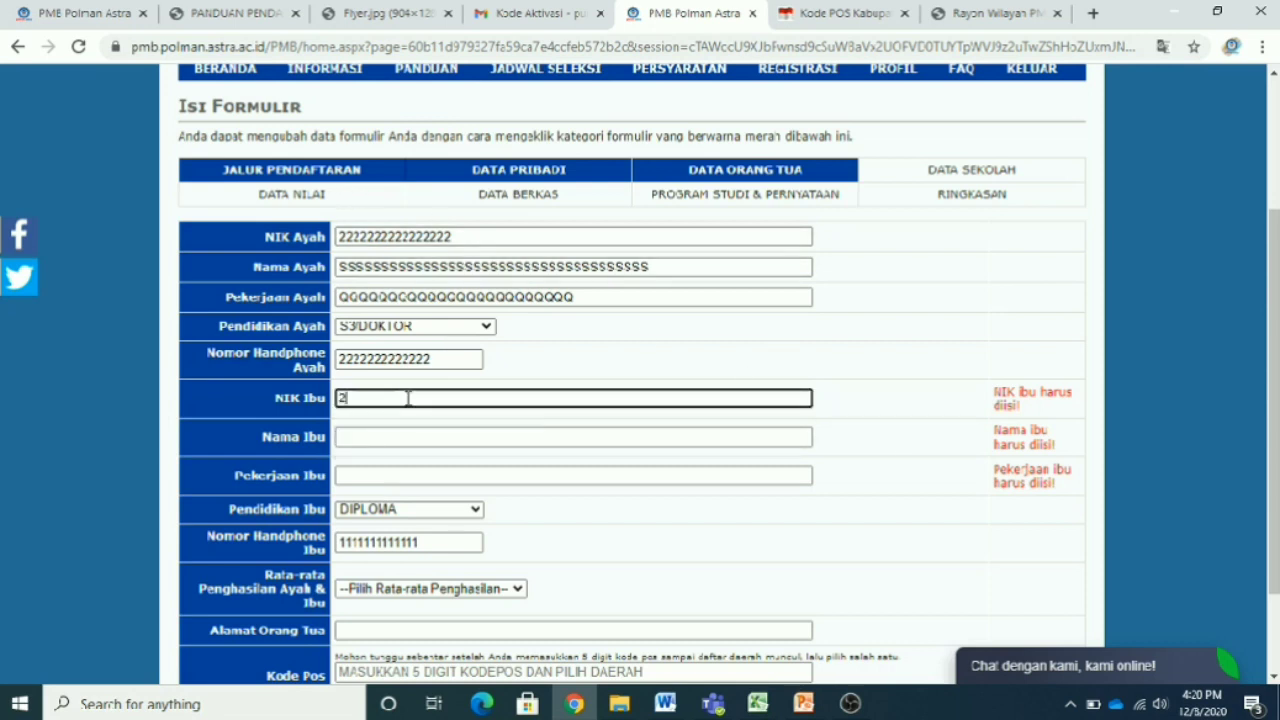
{"action": "left_click", "coordinate": [414, 436]}
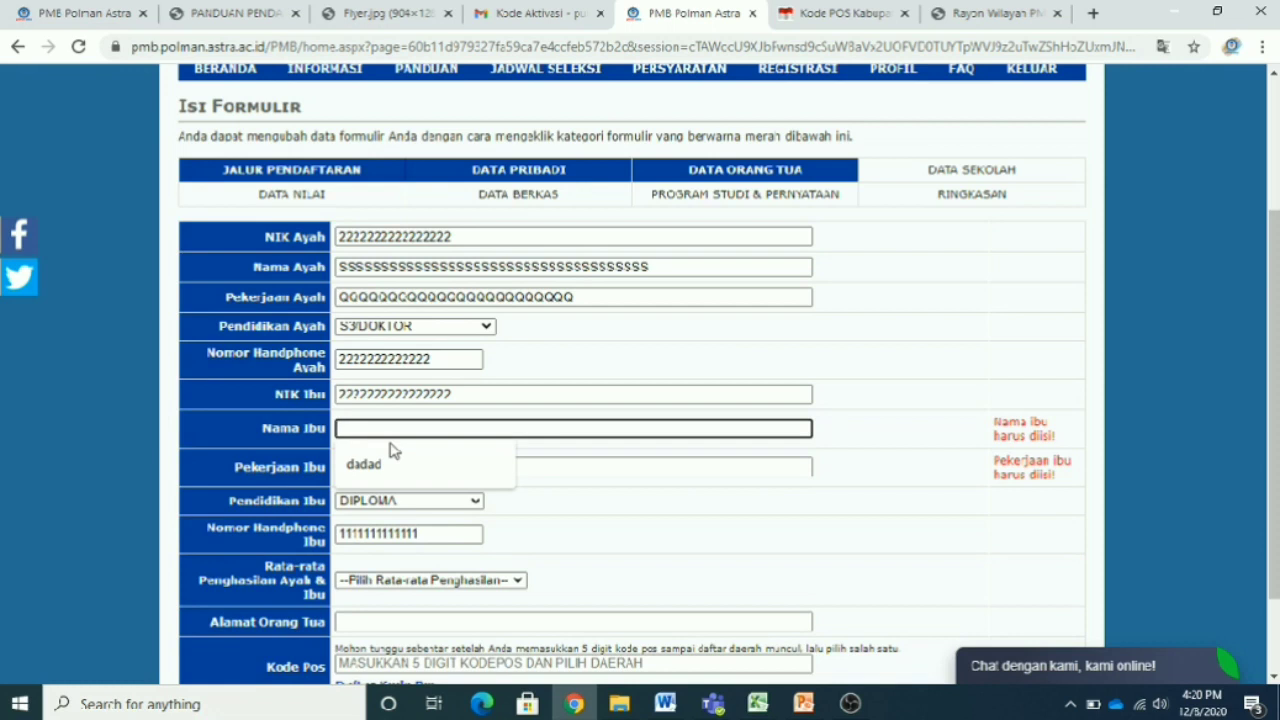
{"action": "type", "text": "SSSSSSSSSSSSSSSSSS"}
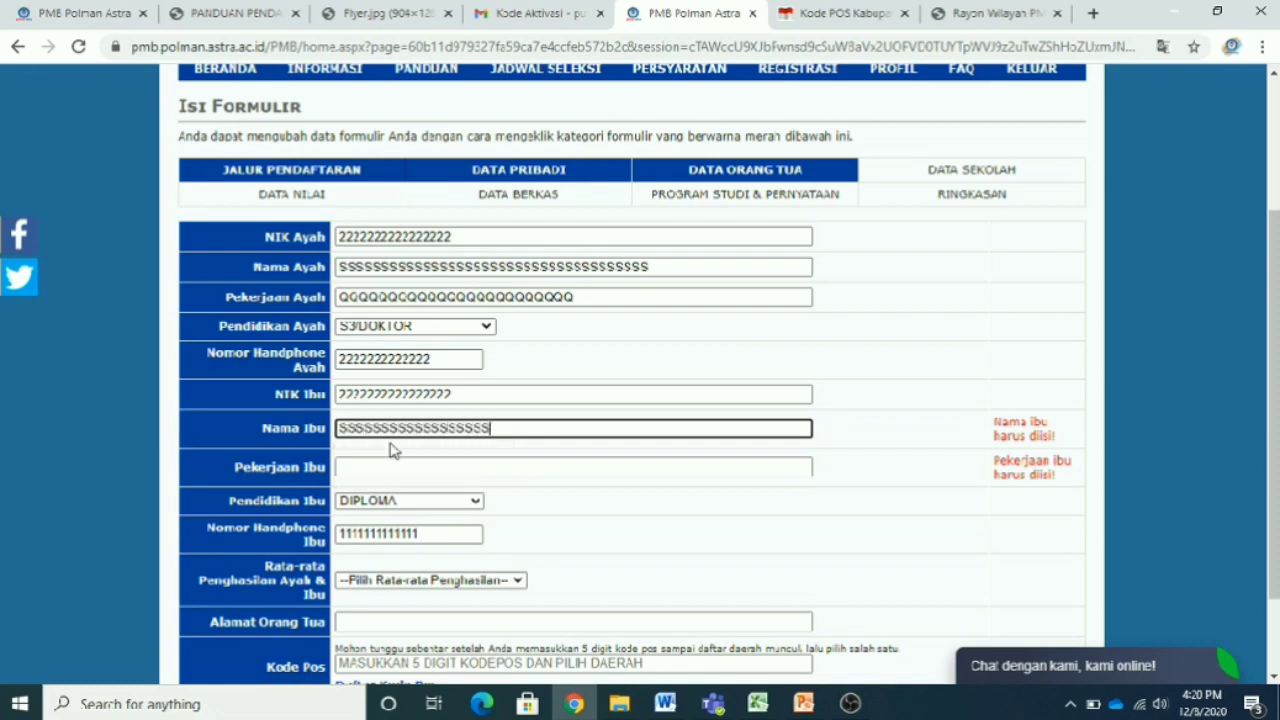
{"action": "type", "text": "SSSSSSSSSSSSSSSSSSSSSSS"}
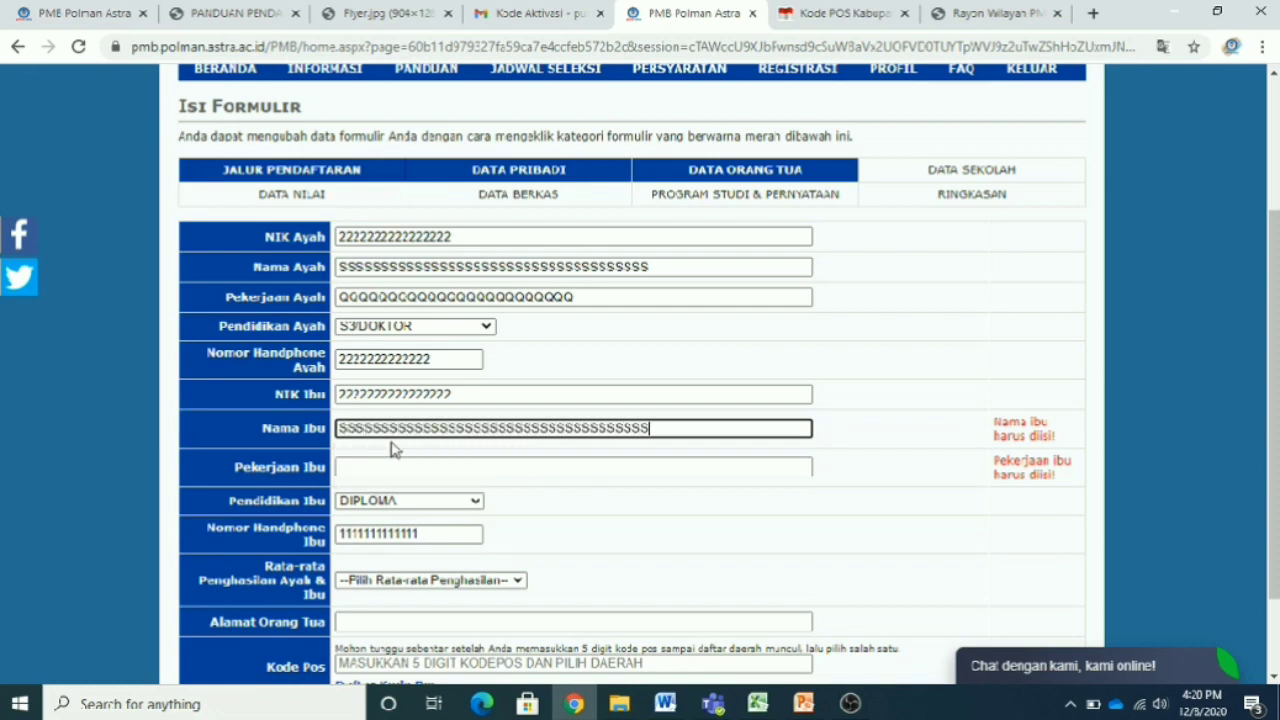
{"action": "left_click", "coordinate": [362, 467]}
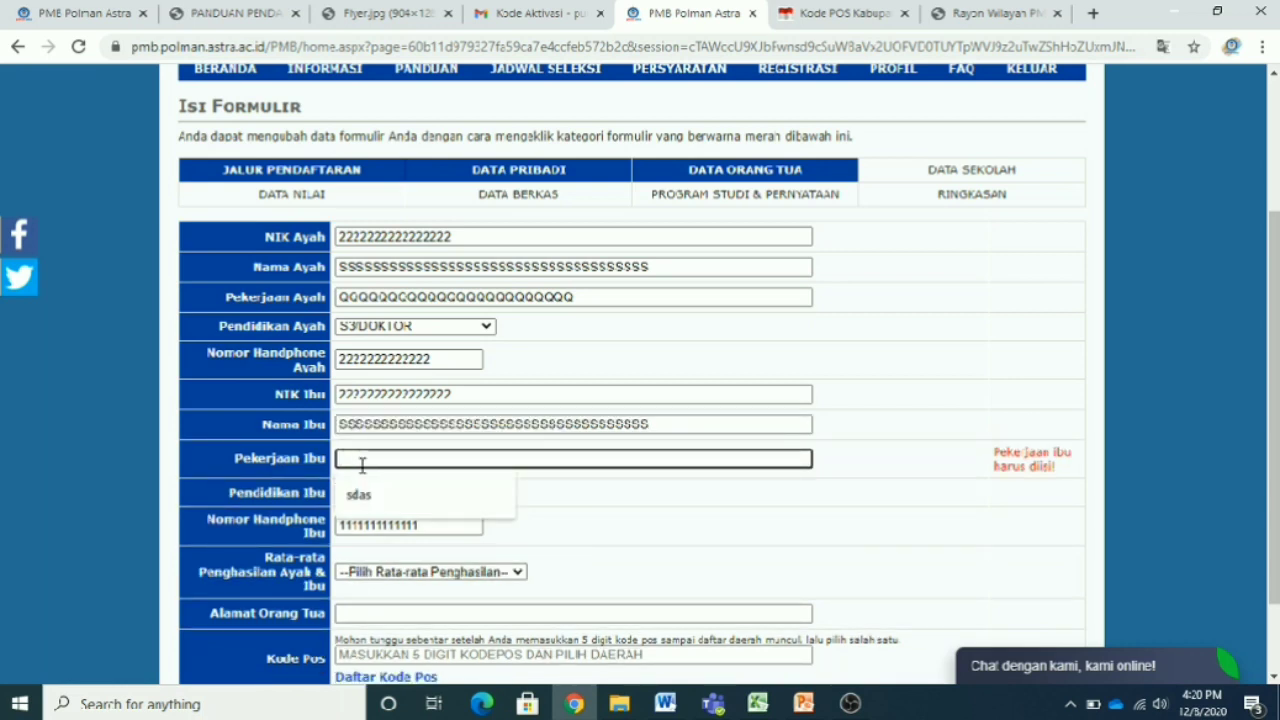
{"action": "type", "text": "QQQQQQQQQQQQQQQQQQQQQQQ"}
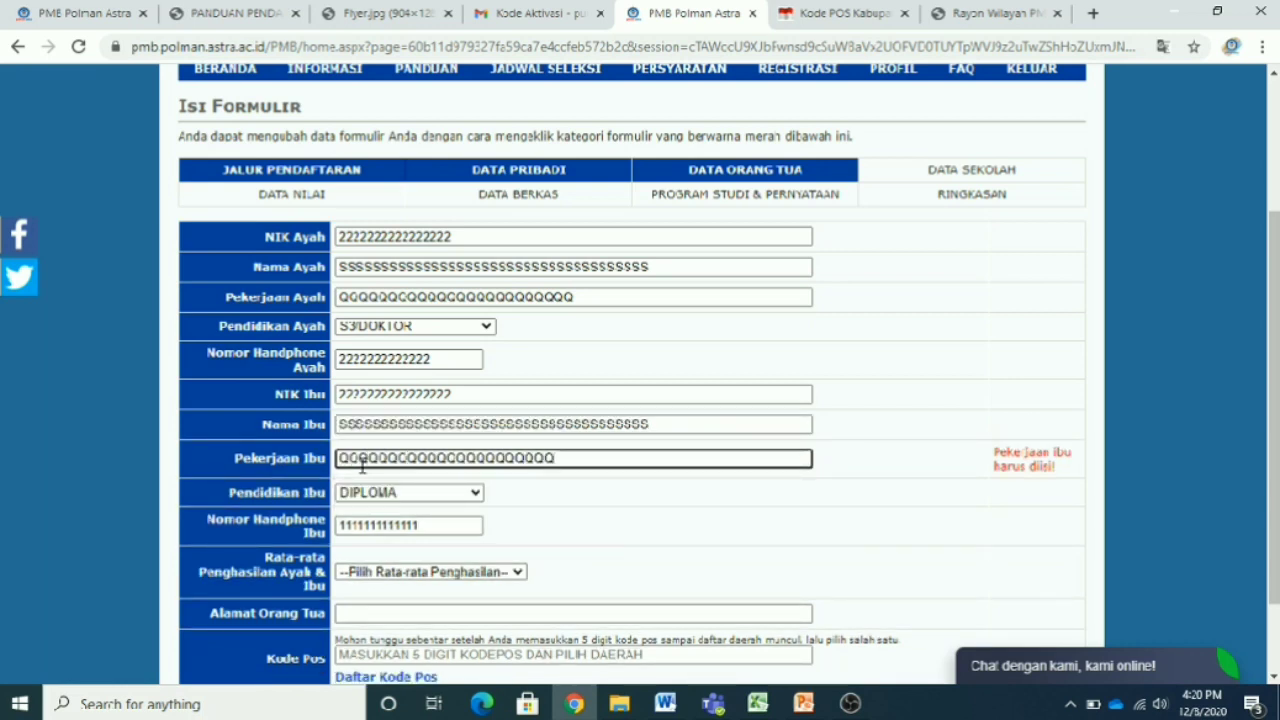
{"action": "left_click", "coordinate": [835, 481]}
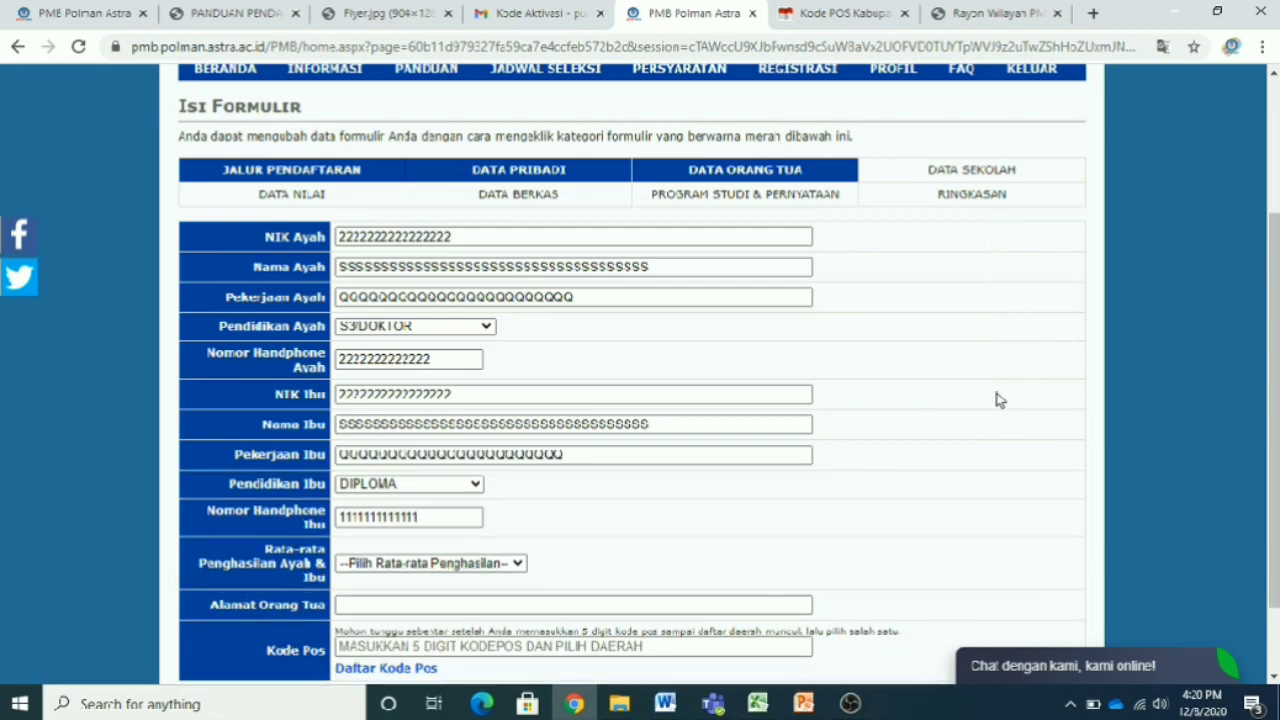
- Set Pendidikan Ibu to S3/DOKTOR and Rata-rata Penghasilan to Diatas Rp 10.000.000
{"action": "scroll", "coordinate": [995, 398], "scroll_direction": "down", "scroll_amount": 2}
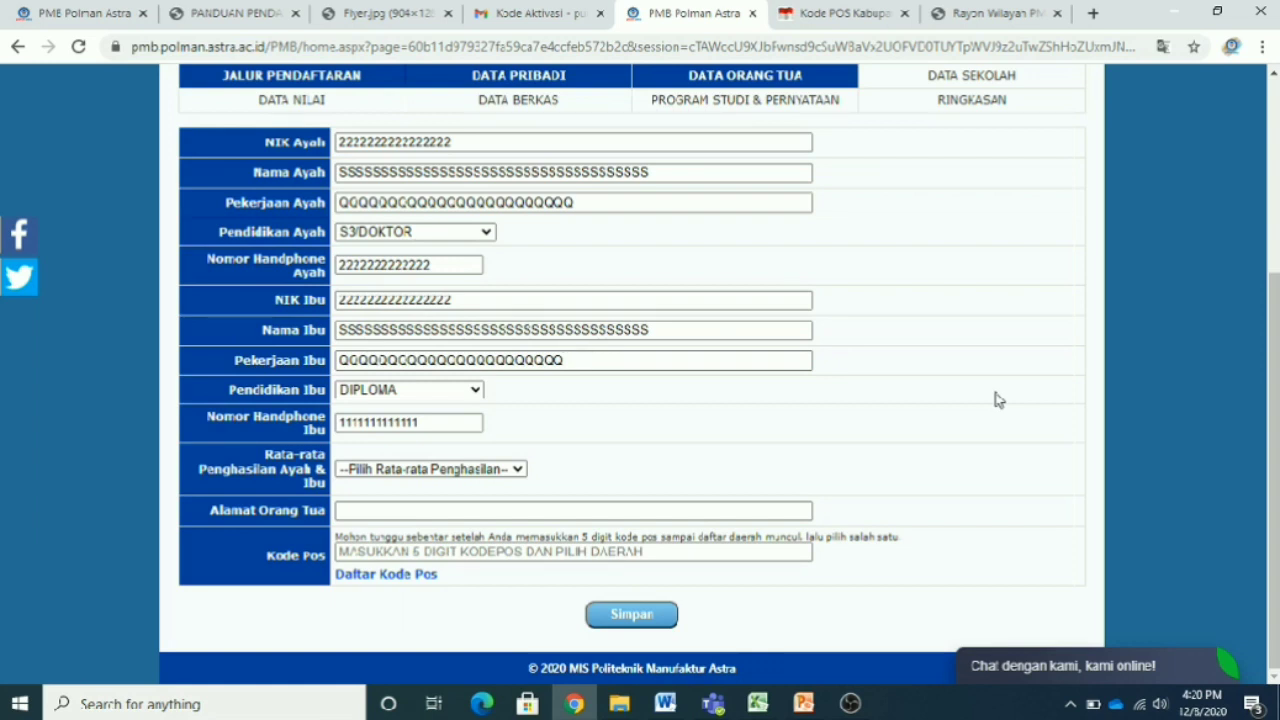
{"action": "left_click", "coordinate": [472, 392]}
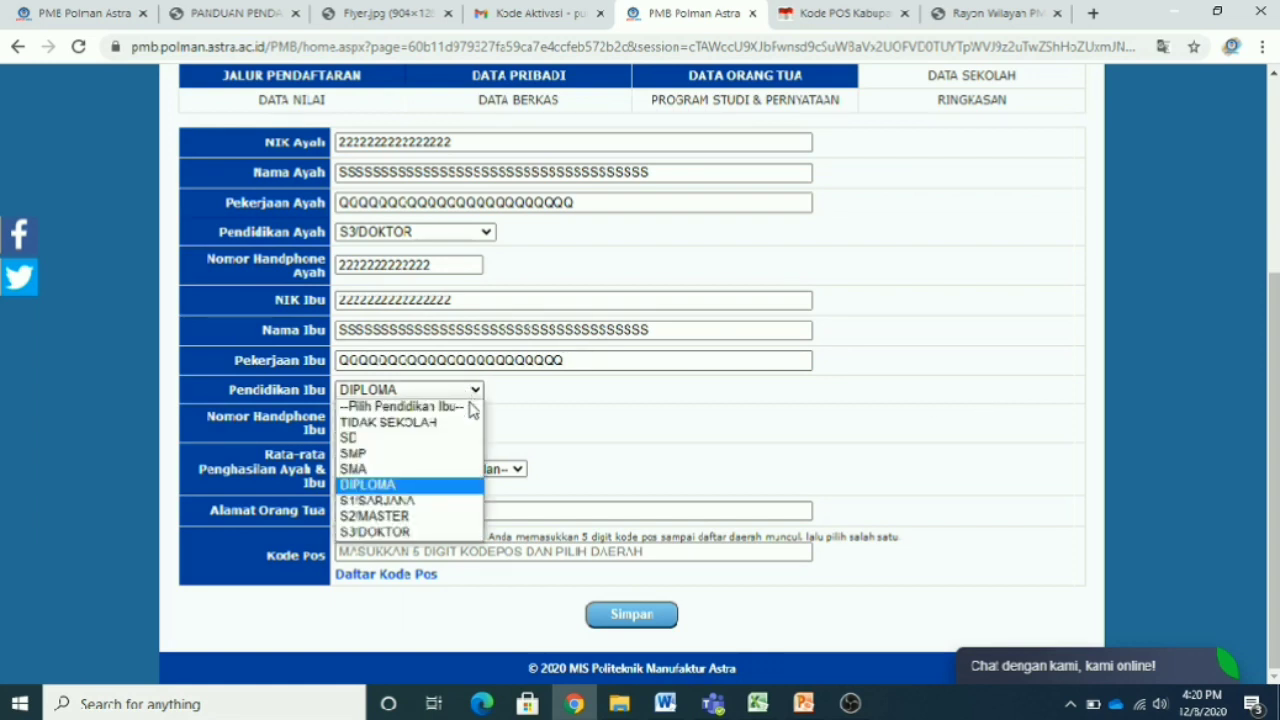
{"action": "left_click", "coordinate": [460, 532]}
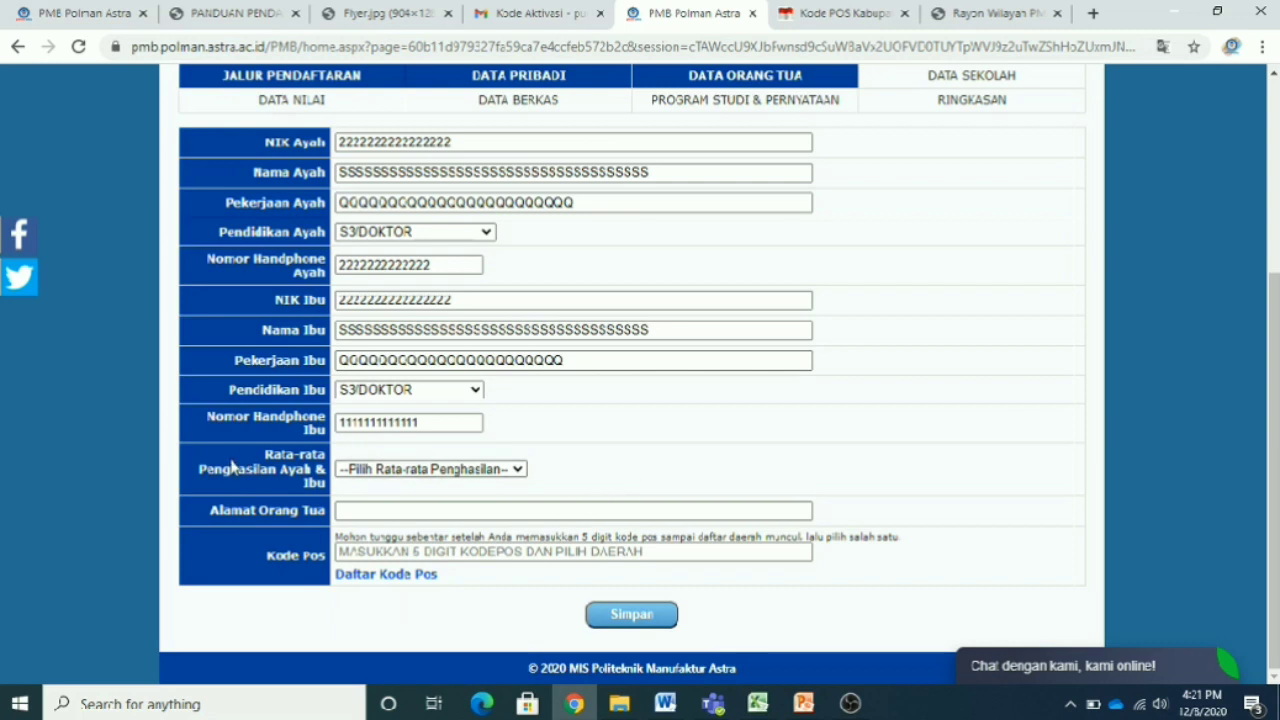
{"action": "left_click", "coordinate": [516, 472]}
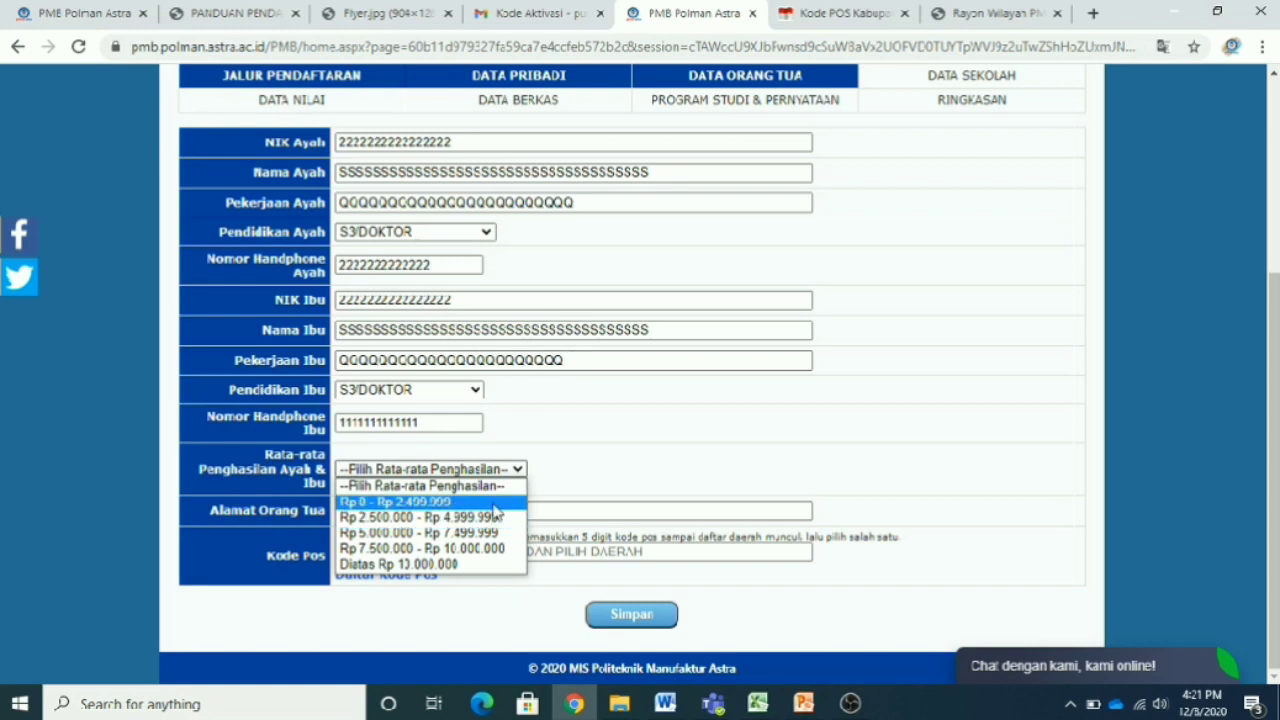
{"action": "left_click", "coordinate": [484, 566]}
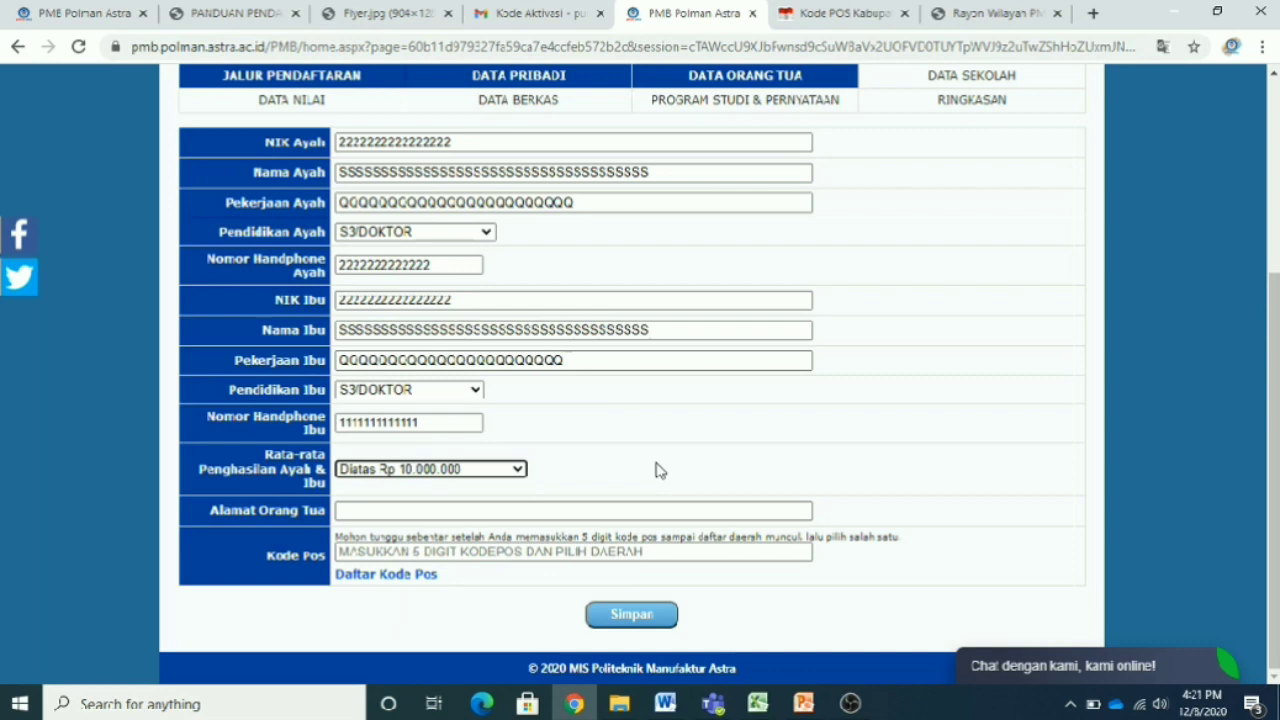
{"action": "left_click", "coordinate": [546, 511]}
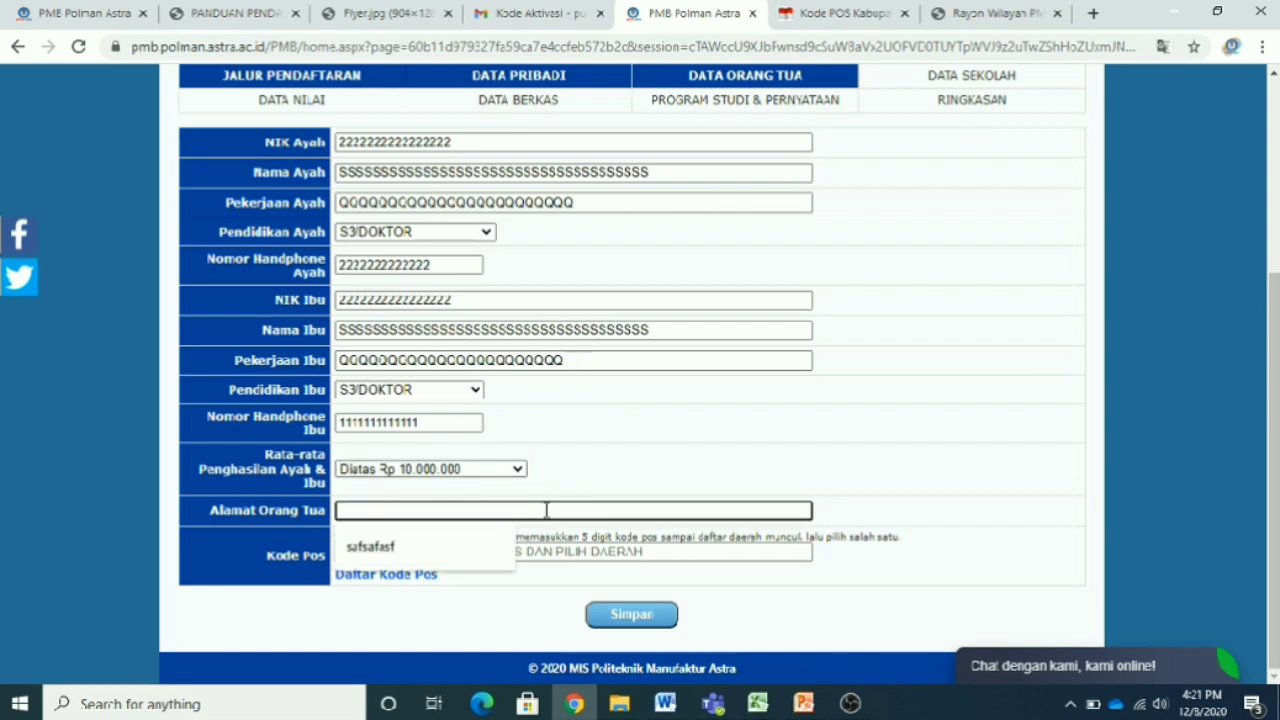
- Enter the parents' address and postcode 14330 (Sungai Bambu, Tanjung Priok), then save
{"action": "type", "text": "W"}
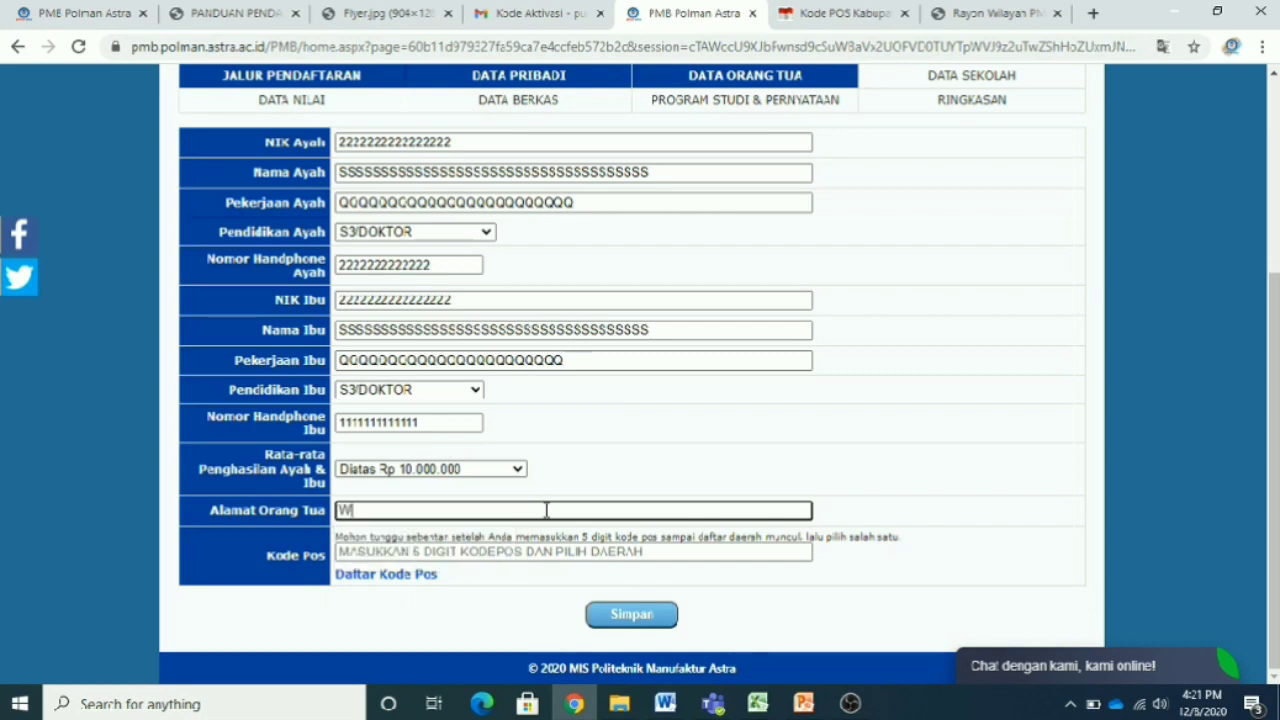
{"action": "type", "text": "WWWWWWWWWWWWWWWWWWWWWWWWWWWWWWWWWWW"}
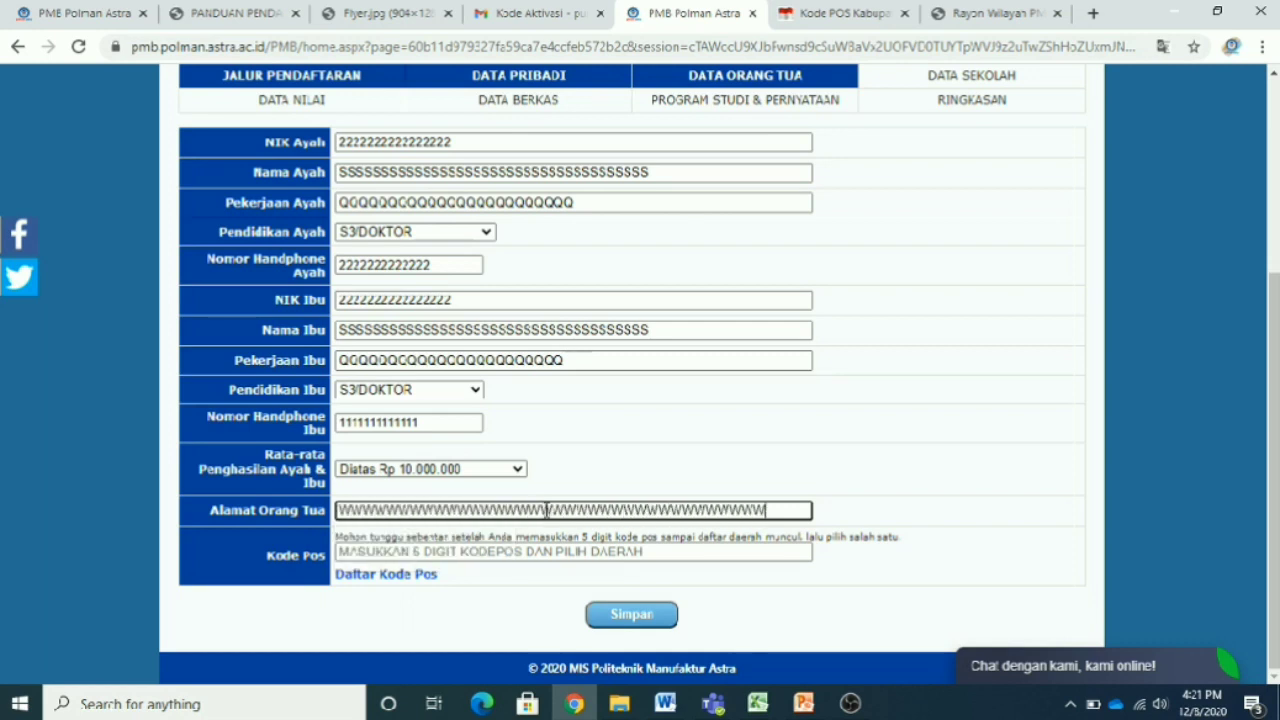
{"action": "left_click", "coordinate": [597, 552]}
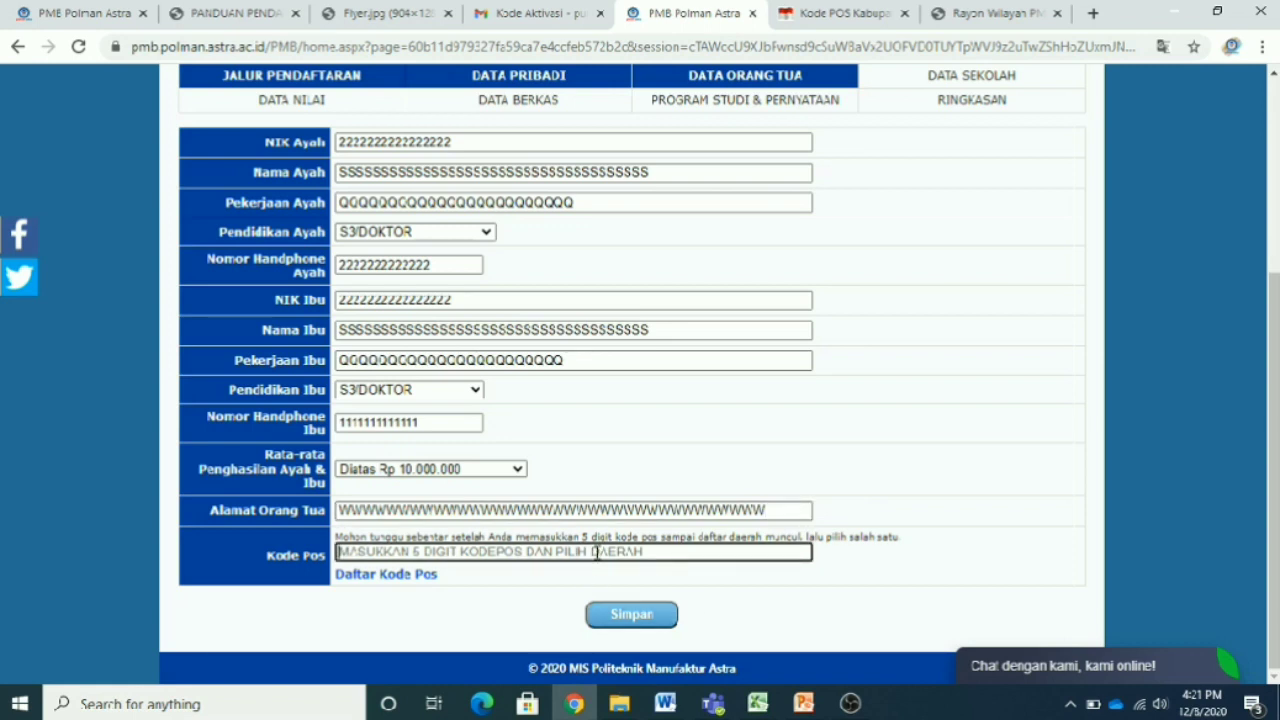
{"action": "type", "text": "143"}
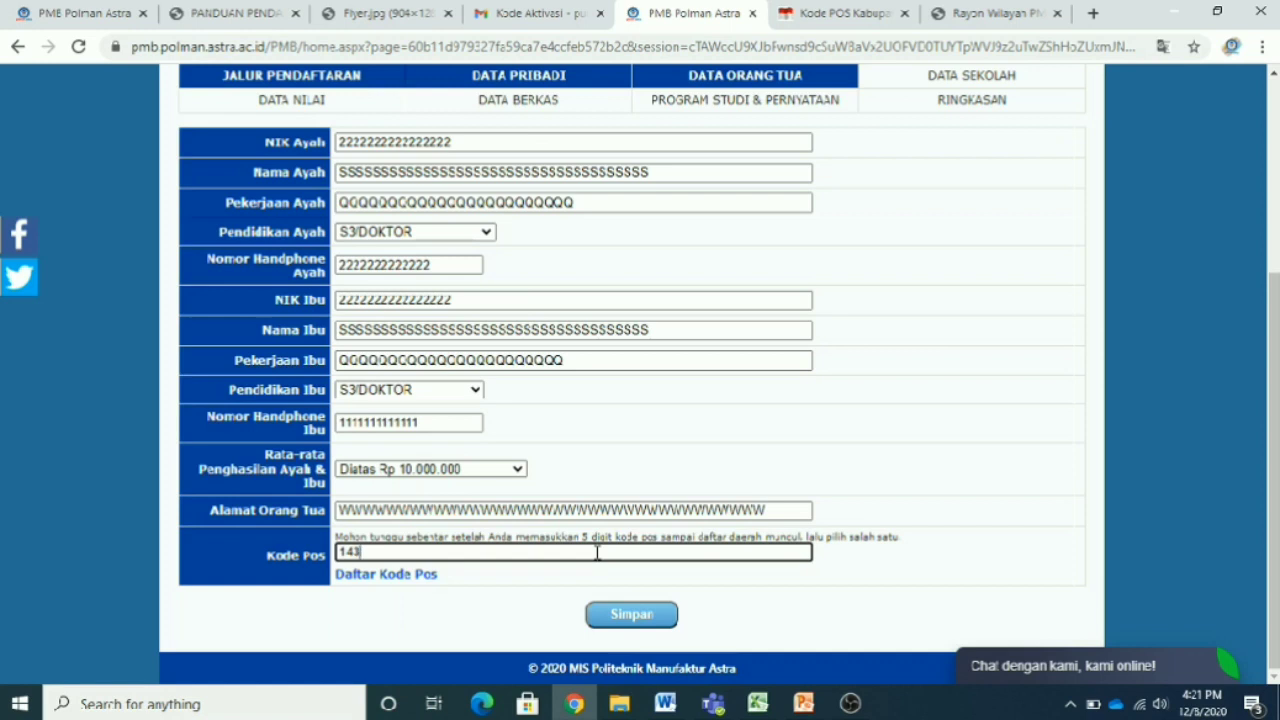
{"action": "type", "text": "30"}
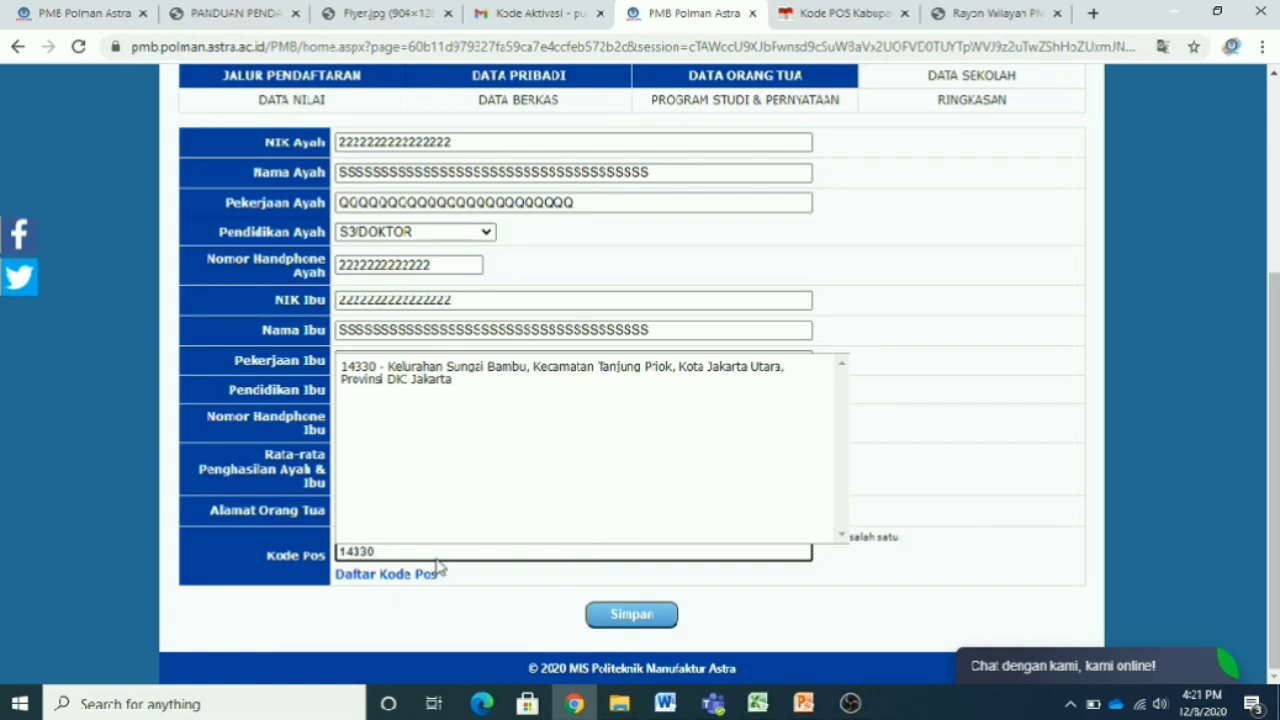
{"action": "left_click", "coordinate": [416, 374]}
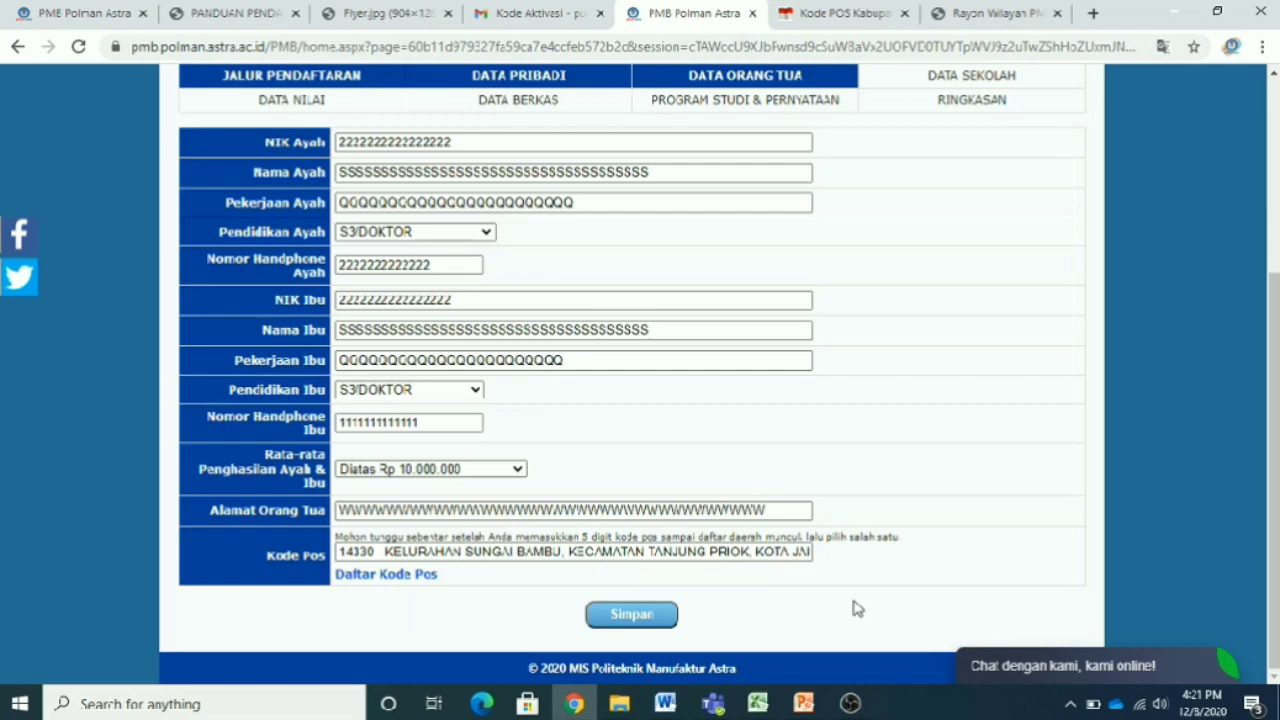
{"action": "left_click", "coordinate": [636, 622]}
- Save the parents' data again and begin the Nama Sekolah field in Data Sekolah
{"action": "left_click", "coordinate": [612, 624]}
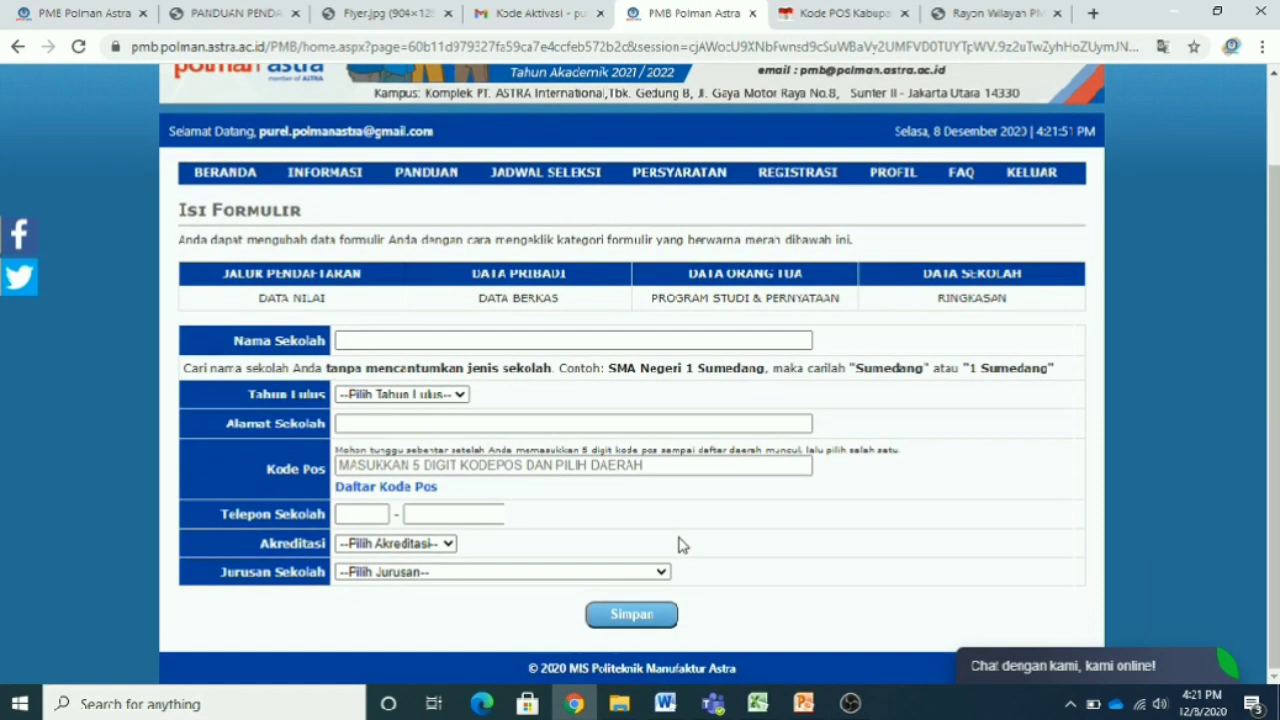
{"action": "left_click", "coordinate": [383, 343]}
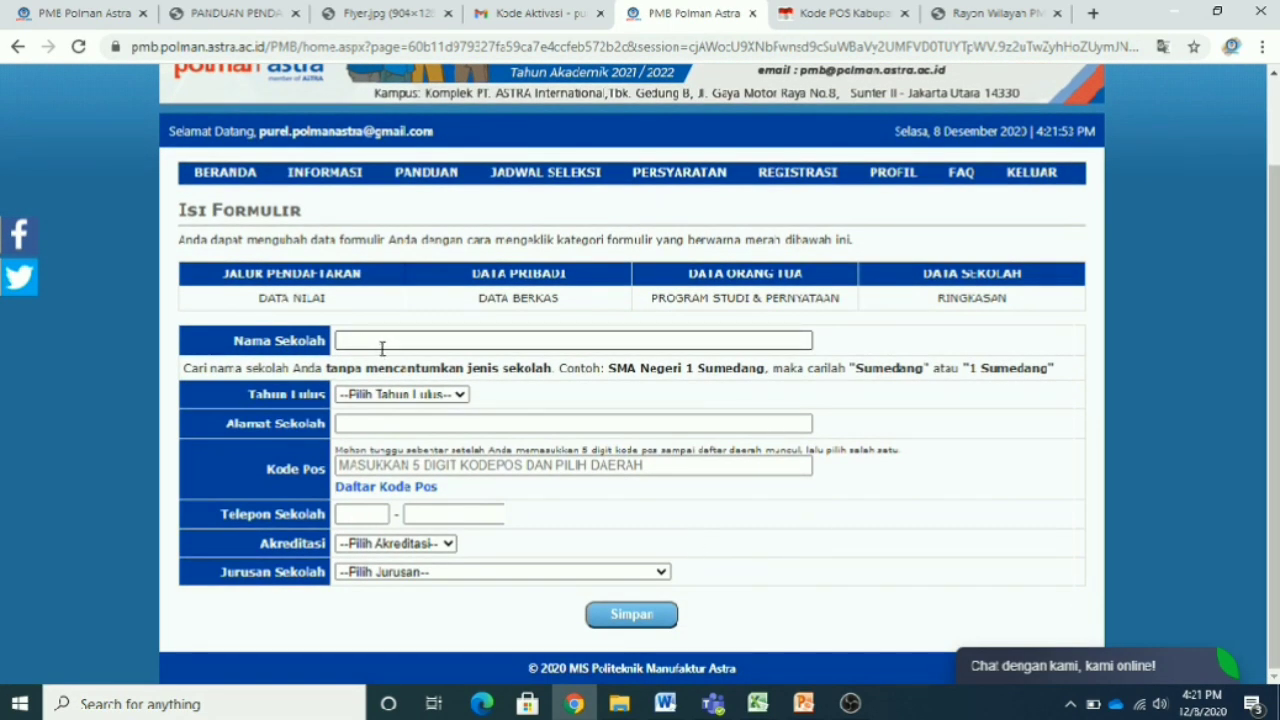
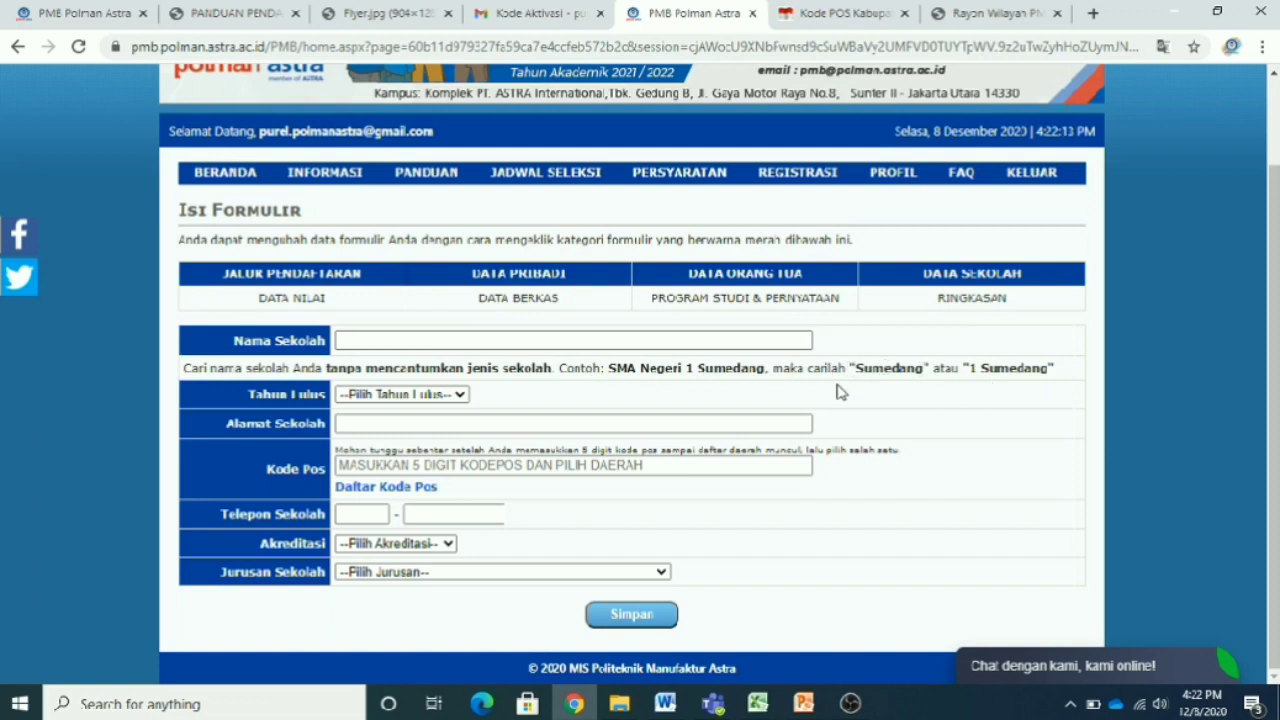
- Search 'SUMEDANG' in Nama Sekolah and choose SMA NEGERI 1 SUMEDANG
{"action": "left_click", "coordinate": [596, 340]}
{"action": "left_click", "coordinate": [596, 340]}
{"action": "type", "text": "SU"}
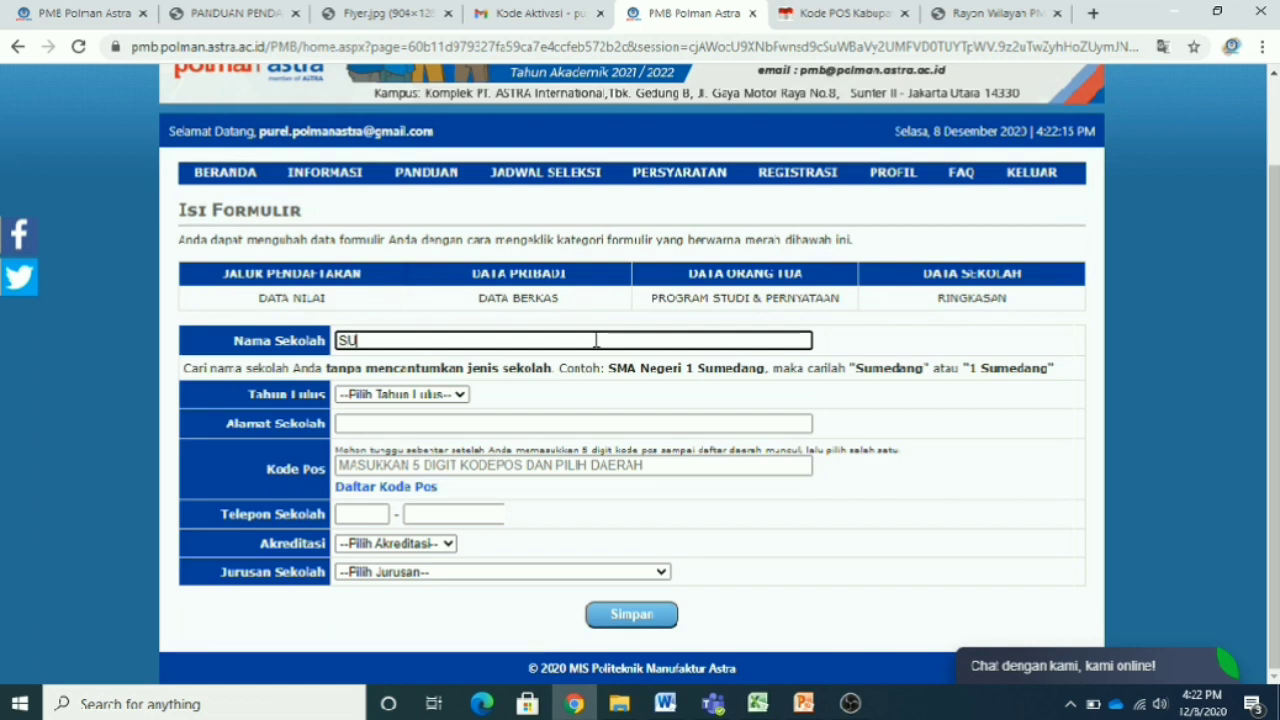
{"action": "type", "text": "MEDANG"}
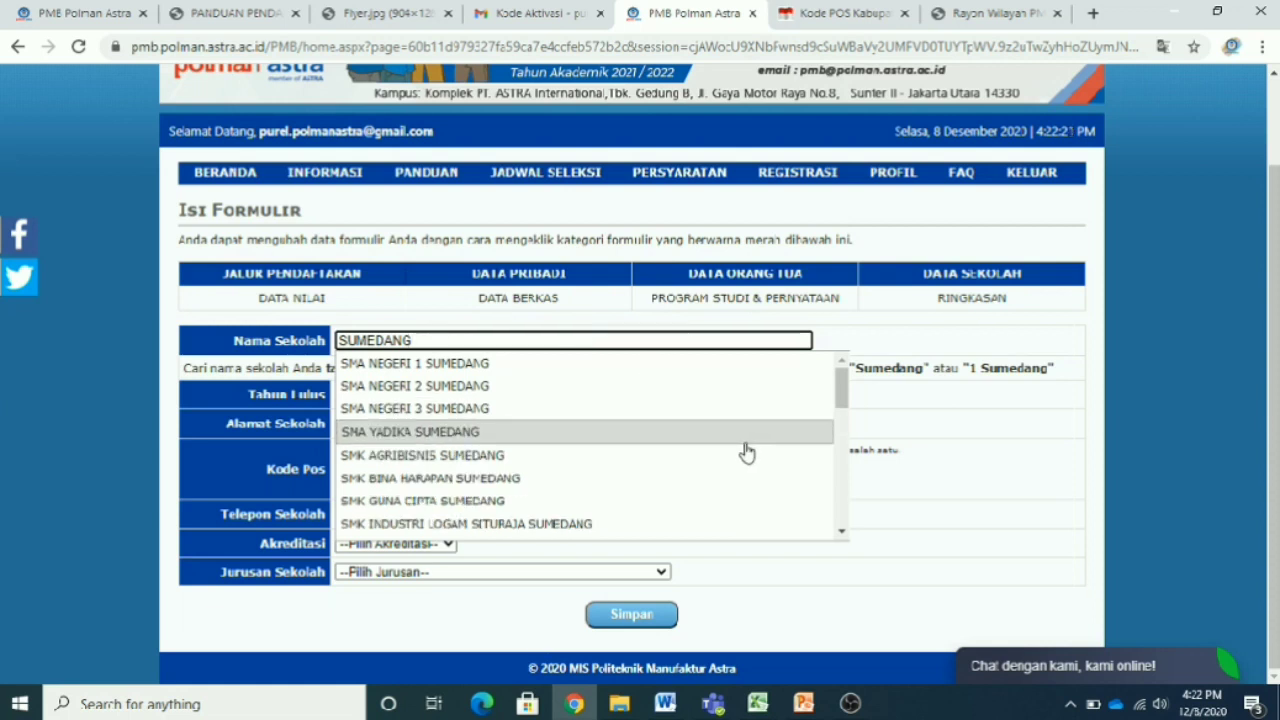
{"action": "scroll", "coordinate": [747, 453], "scroll_direction": "down", "scroll_amount": 5}
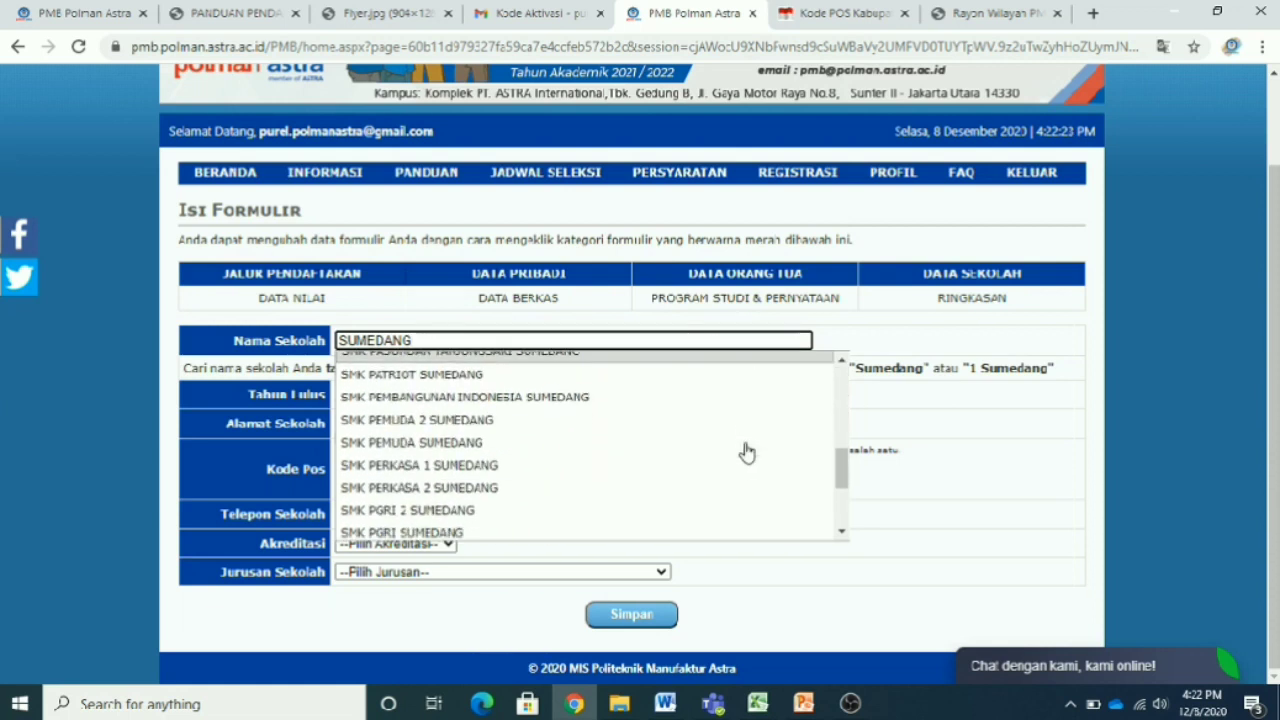
{"action": "scroll", "coordinate": [745, 452], "scroll_direction": "up", "scroll_amount": 5}
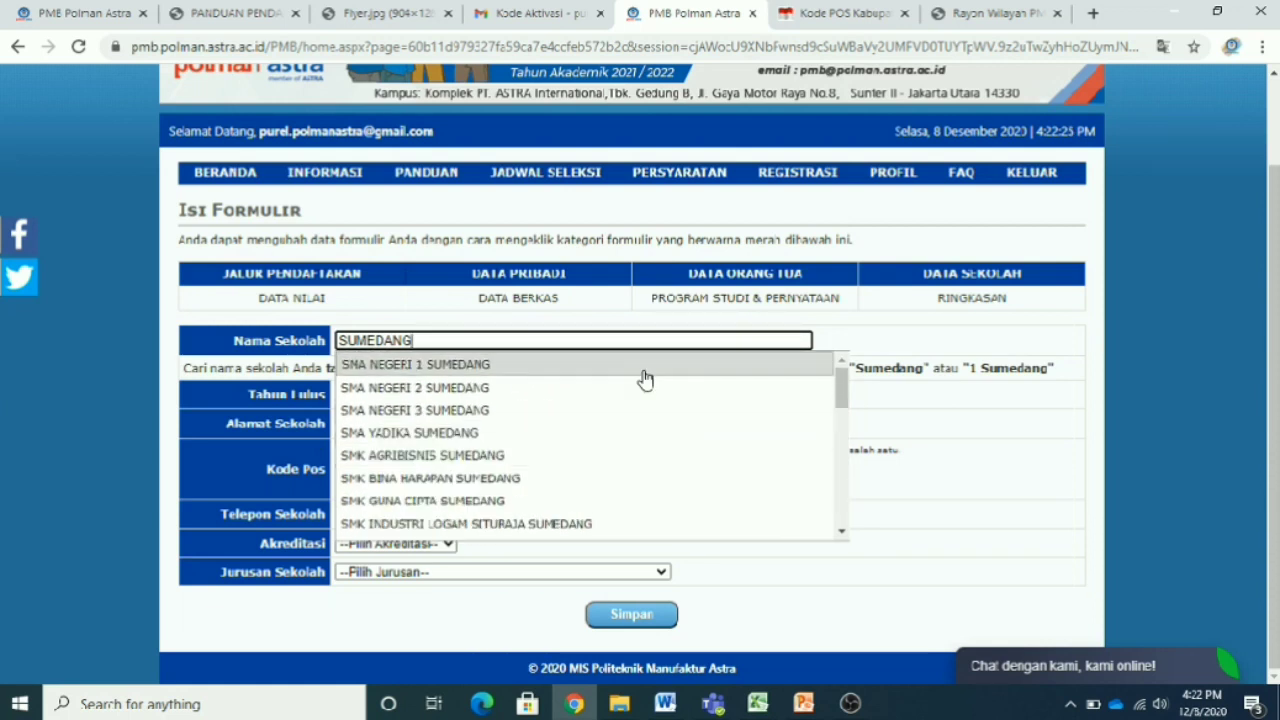
{"action": "left_click", "coordinate": [643, 370]}
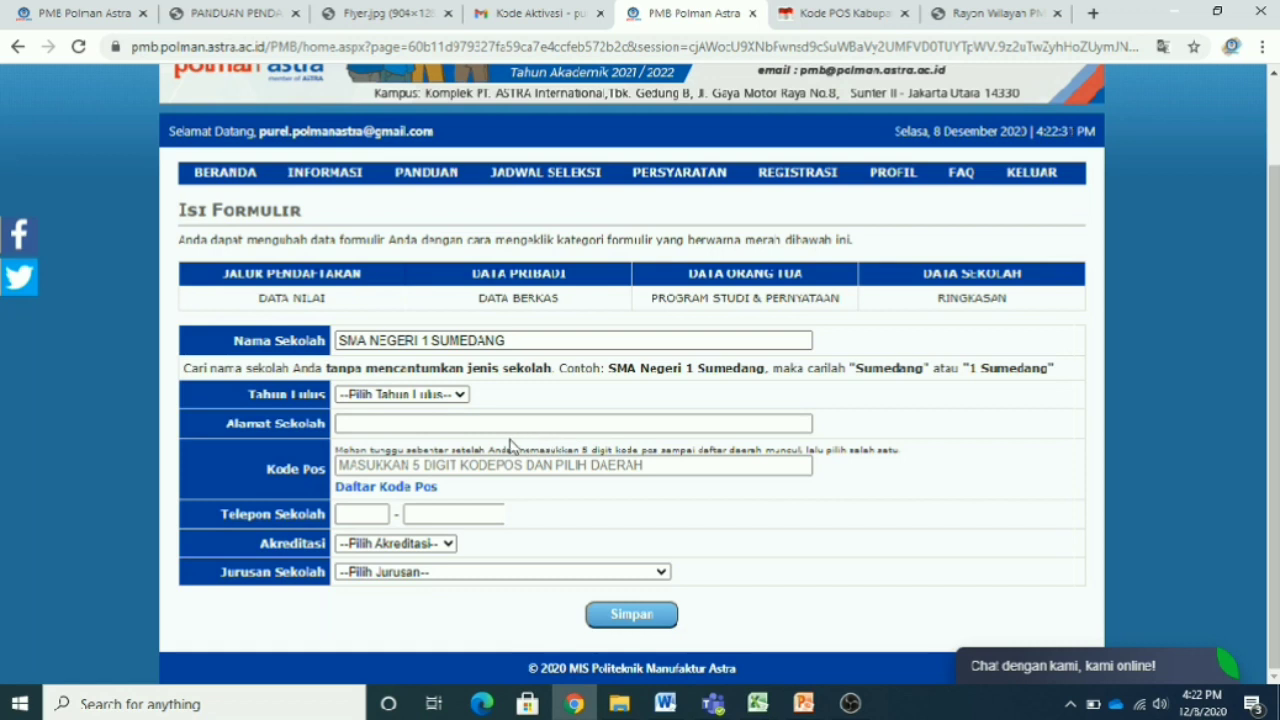
- Close the chat panel and try Tahun Lulus values 2015, 2020 and 2021, settling on 2020
{"action": "left_click", "coordinate": [459, 396]}
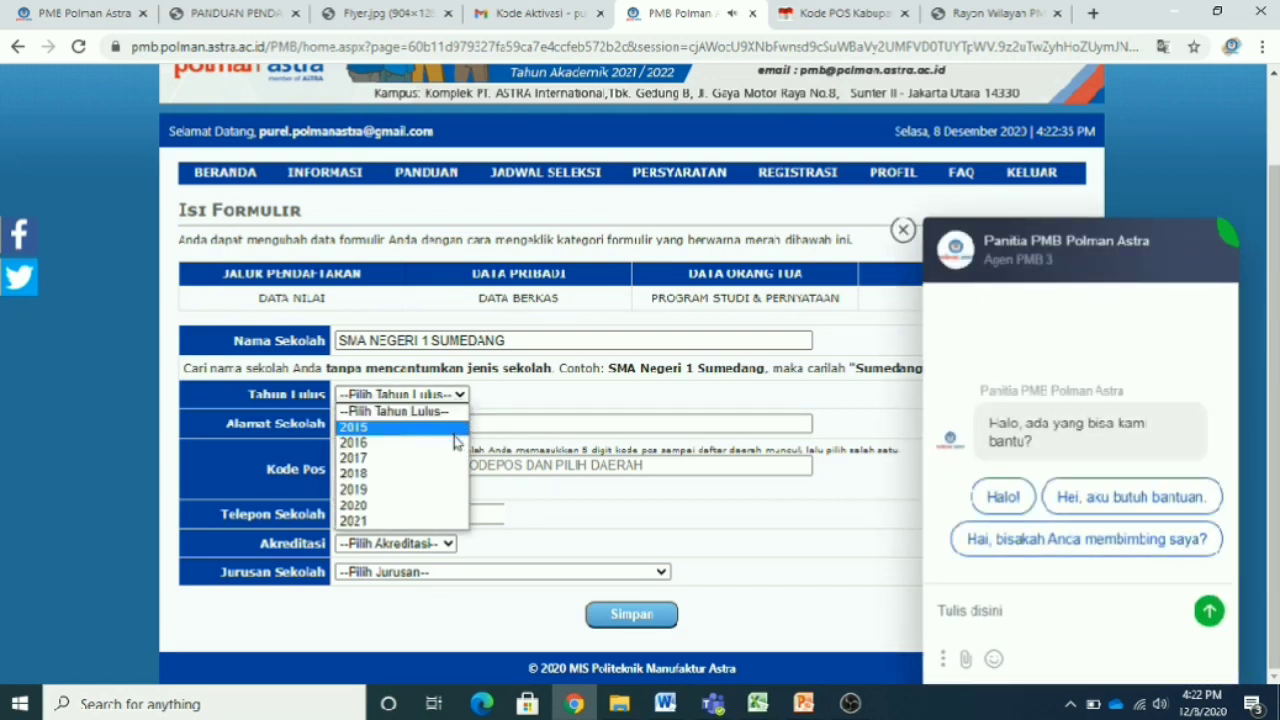
{"action": "left_click", "coordinate": [455, 428]}
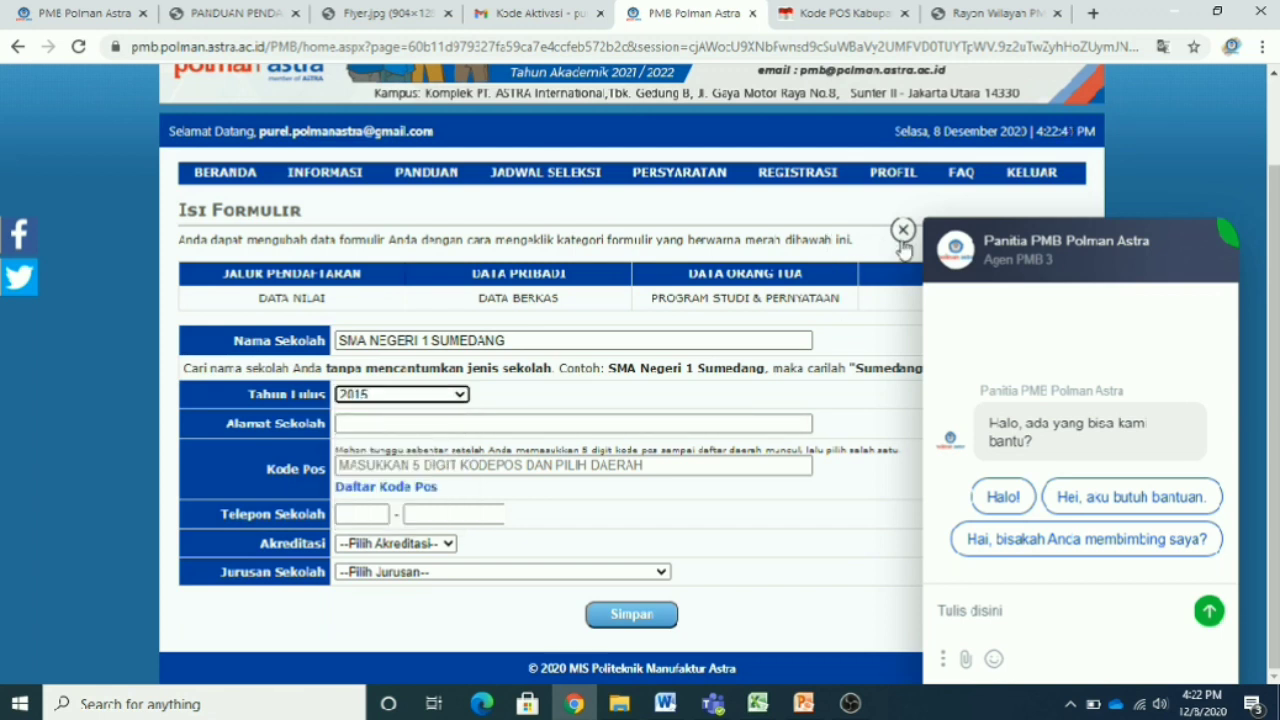
{"action": "left_click", "coordinate": [902, 233]}
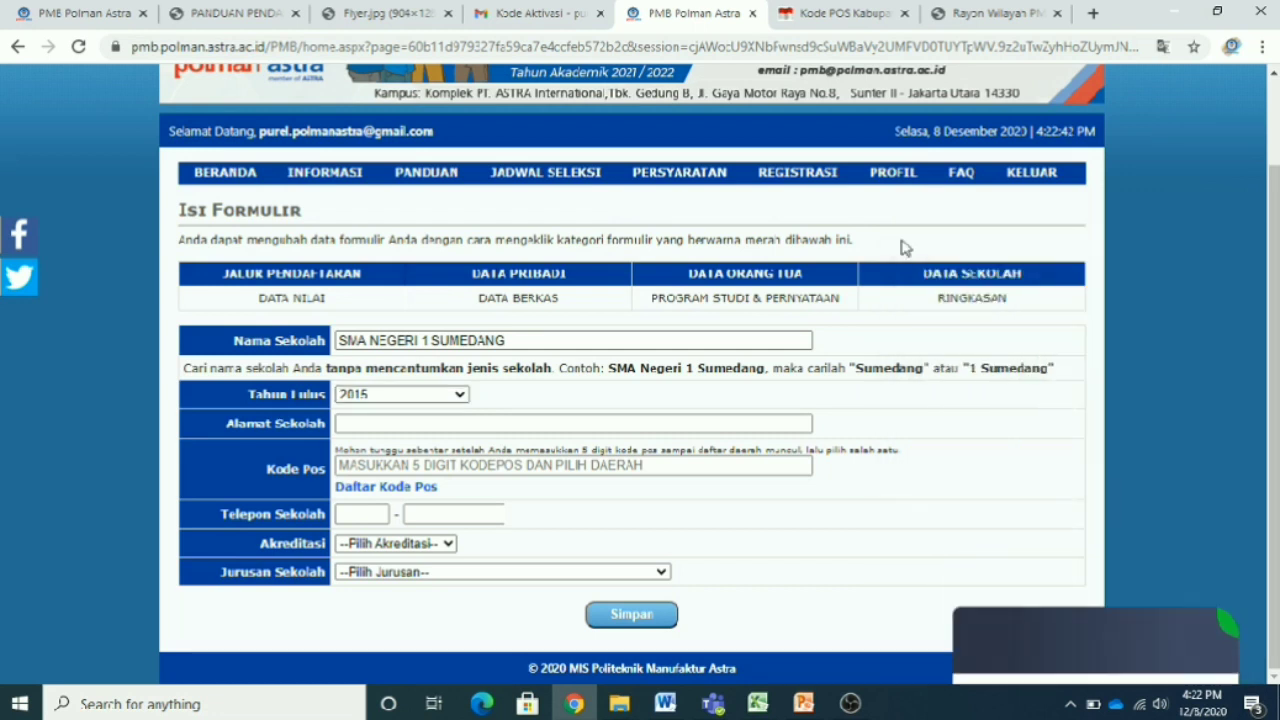
{"action": "left_click", "coordinate": [460, 396]}
{"action": "left_click", "coordinate": [442, 503]}
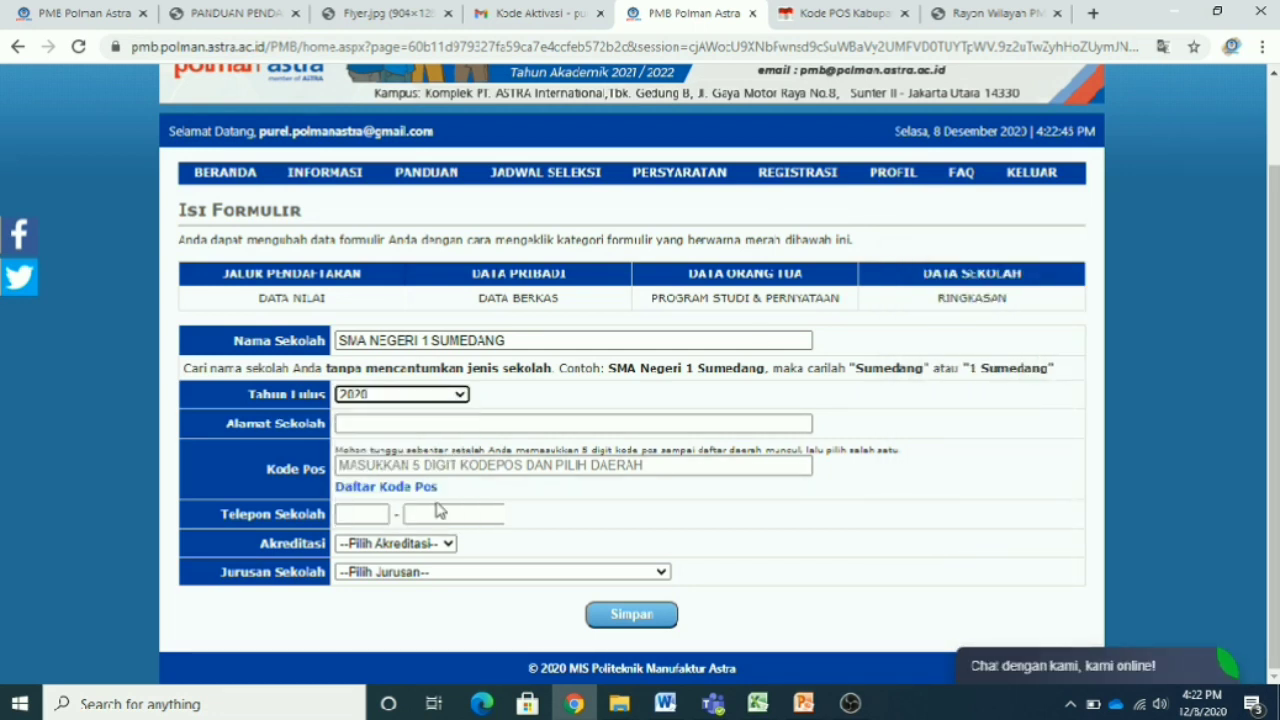
{"action": "left_click", "coordinate": [460, 395]}
{"action": "left_click", "coordinate": [440, 521]}
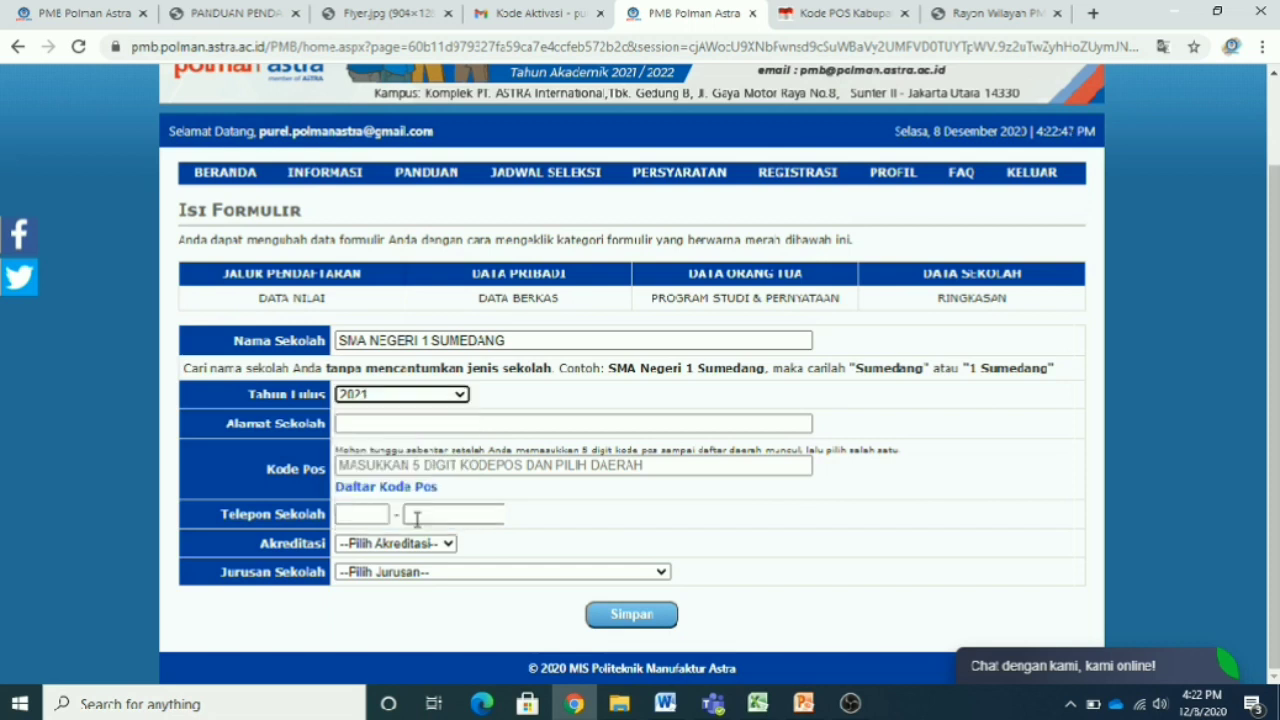
{"action": "left_click", "coordinate": [461, 398]}
{"action": "left_click", "coordinate": [448, 507]}
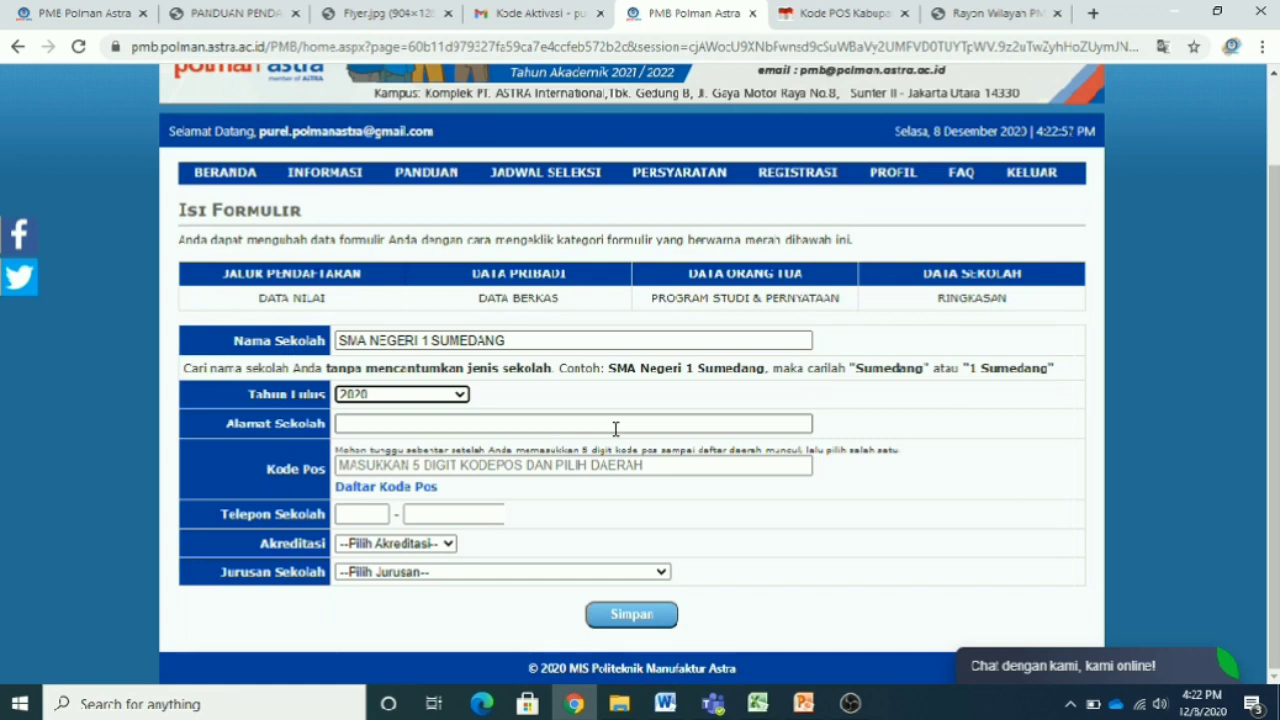
- Reconfirm Tahun Lulus as 2020 after briefly trying 2019 and 2021
{"action": "left_click", "coordinate": [462, 395]}
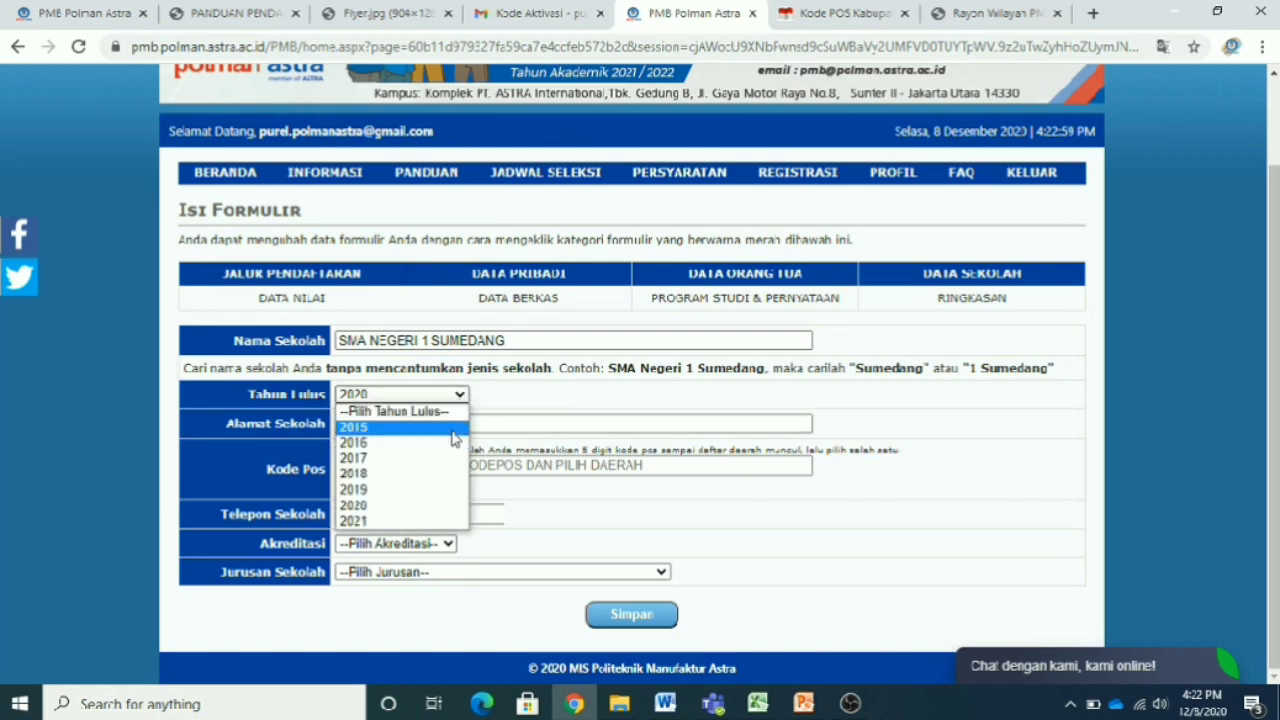
{"action": "left_click", "coordinate": [448, 490]}
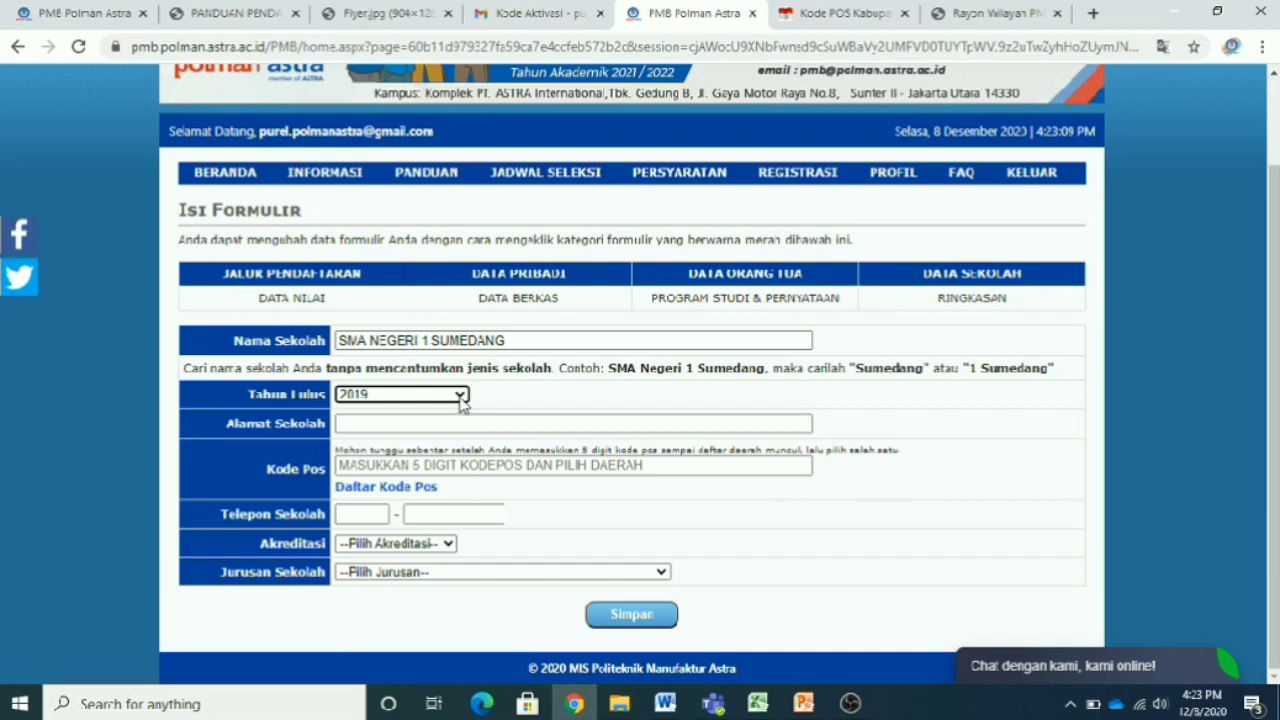
{"action": "left_click", "coordinate": [461, 396]}
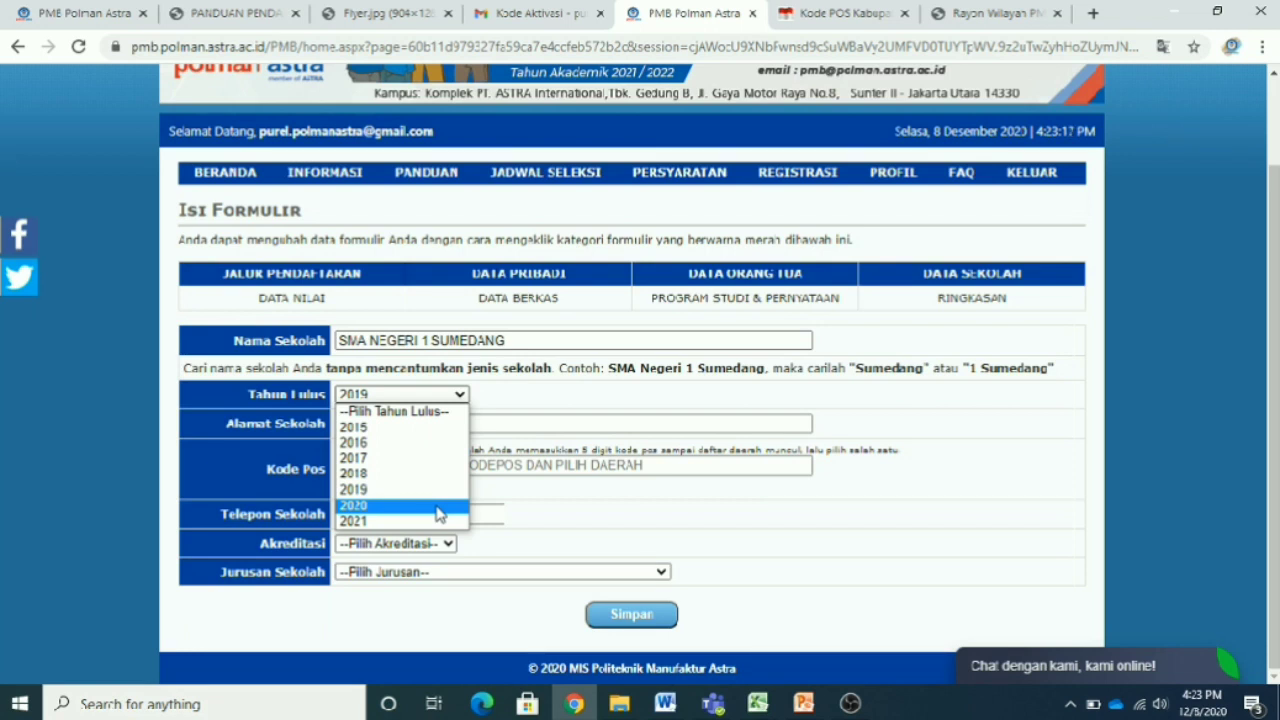
{"action": "left_click", "coordinate": [430, 520]}
{"action": "left_click", "coordinate": [458, 396]}
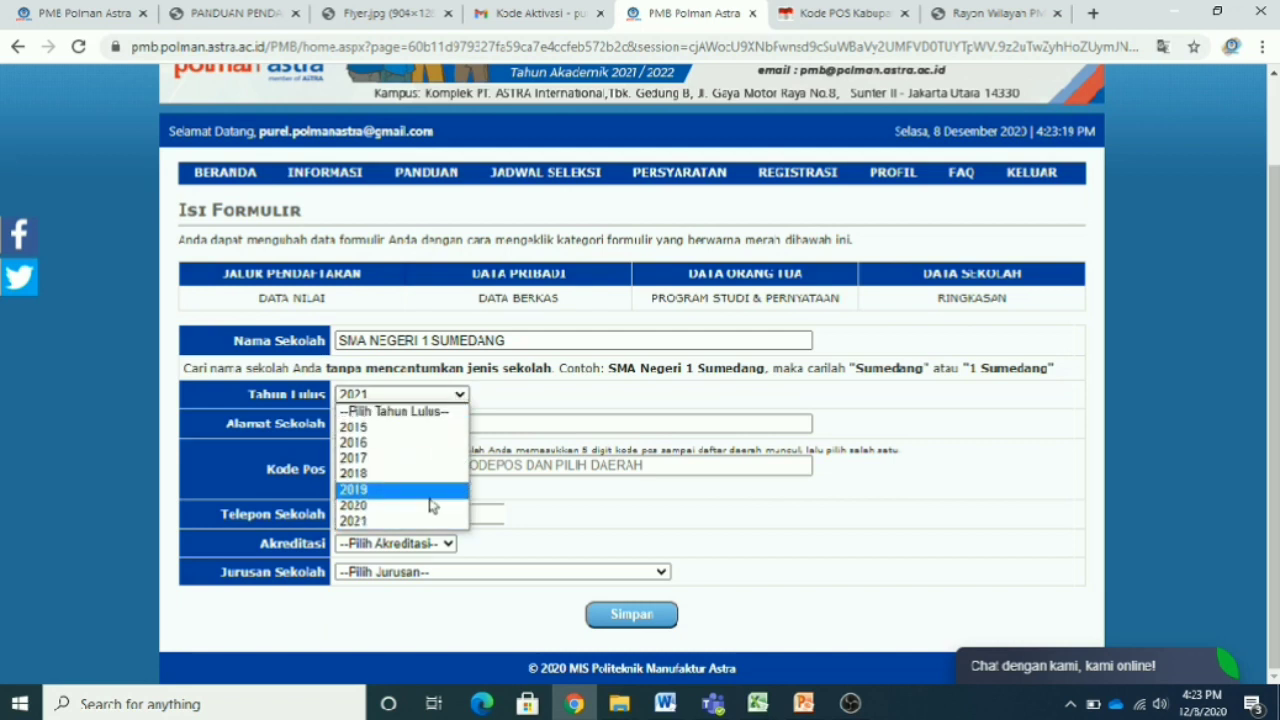
{"action": "left_click", "coordinate": [428, 507]}
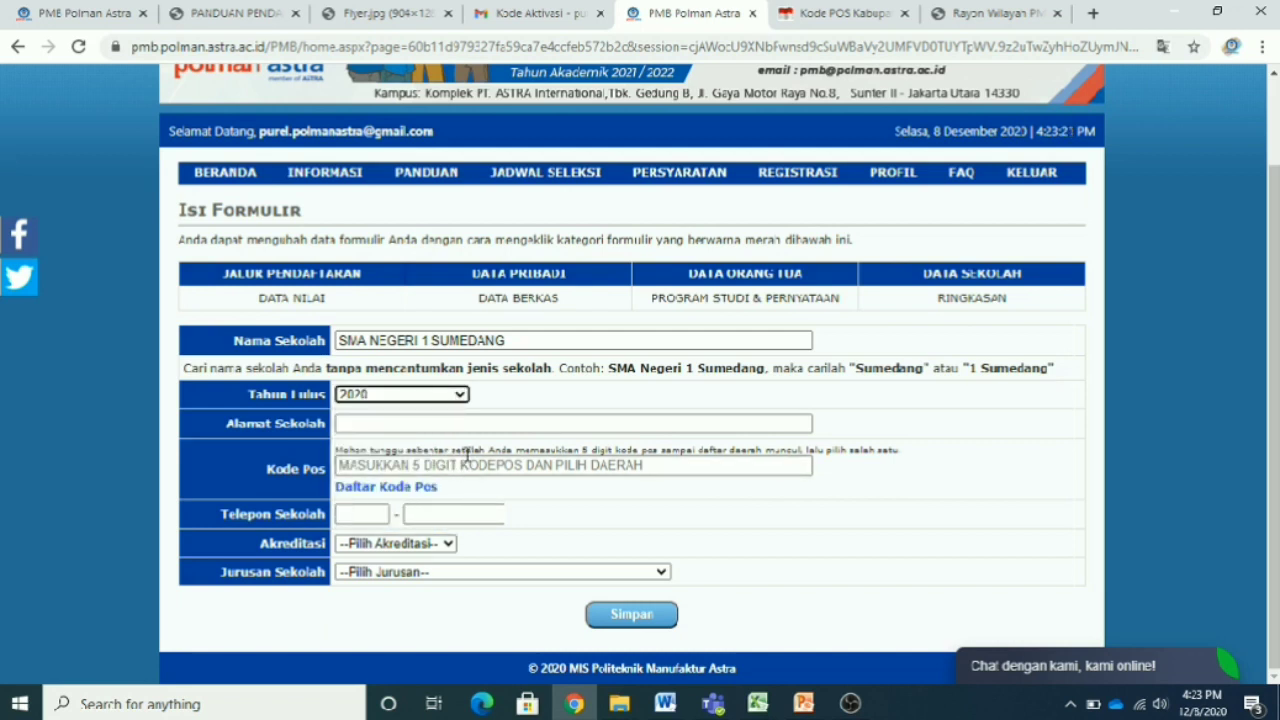
{"action": "left_click", "coordinate": [486, 428]}
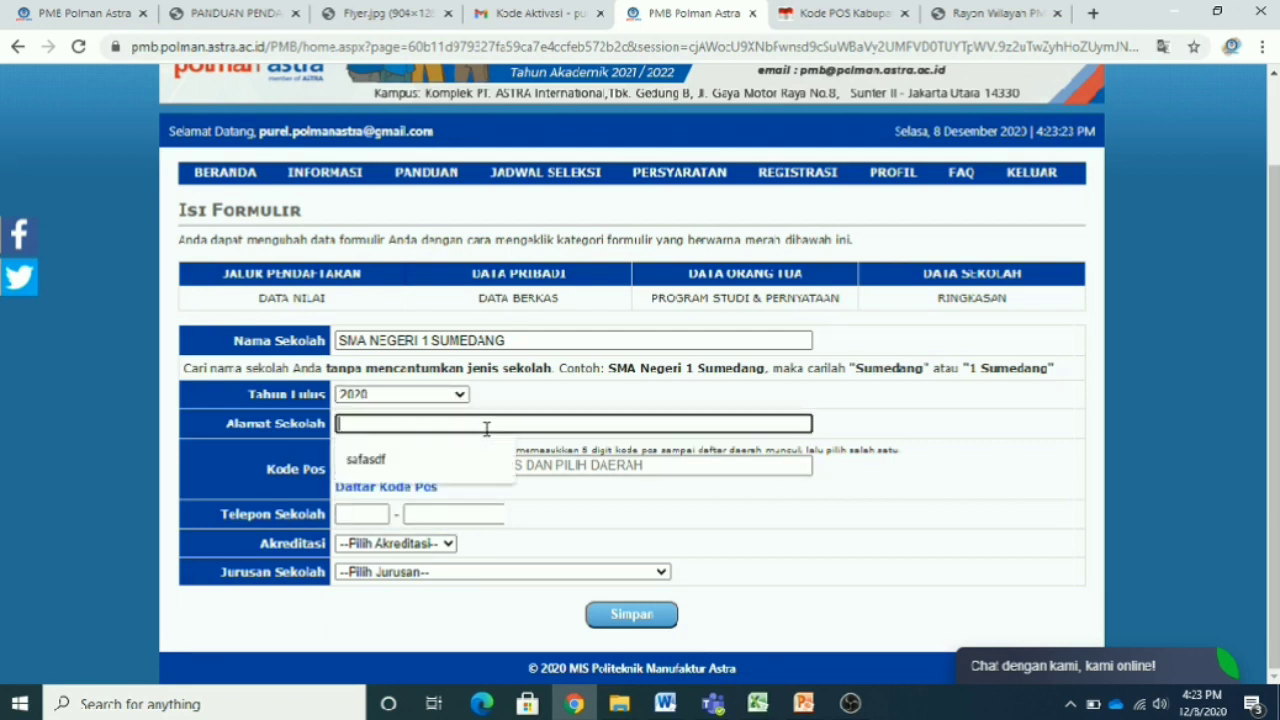
- Enter a placeholder school address and postcode 14330, choosing Kelurahan Sungai Bambu
{"action": "type", "text": "WWWWWWWWWWWWWWWWWWWWWWWWWWWWWWWWWWWWWWWWWWW"}
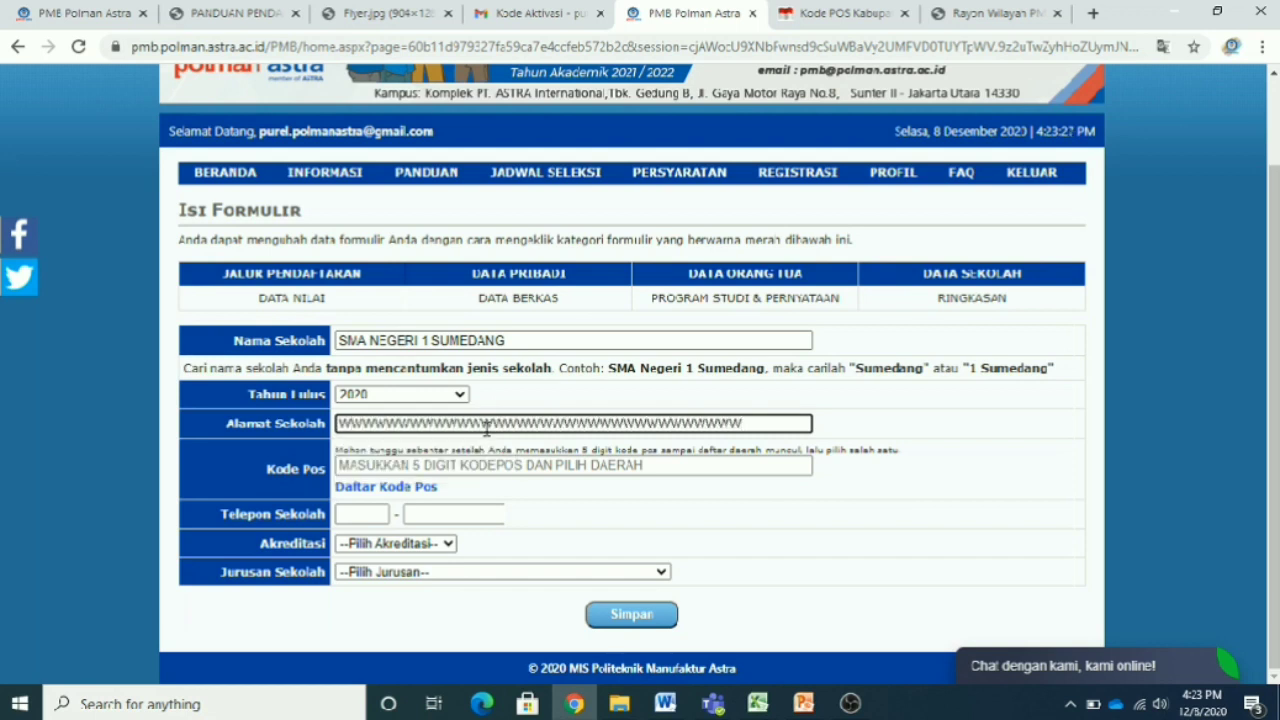
{"action": "left_click", "coordinate": [1012, 429]}
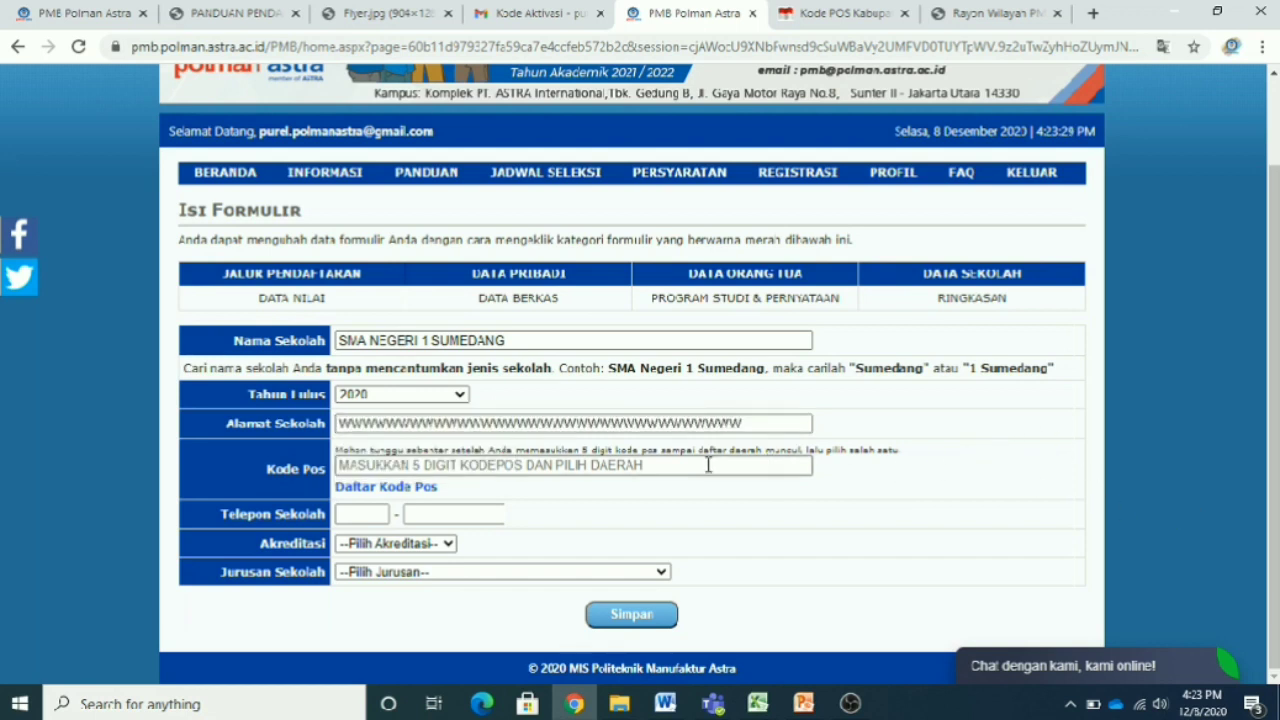
{"action": "left_click", "coordinate": [754, 424]}
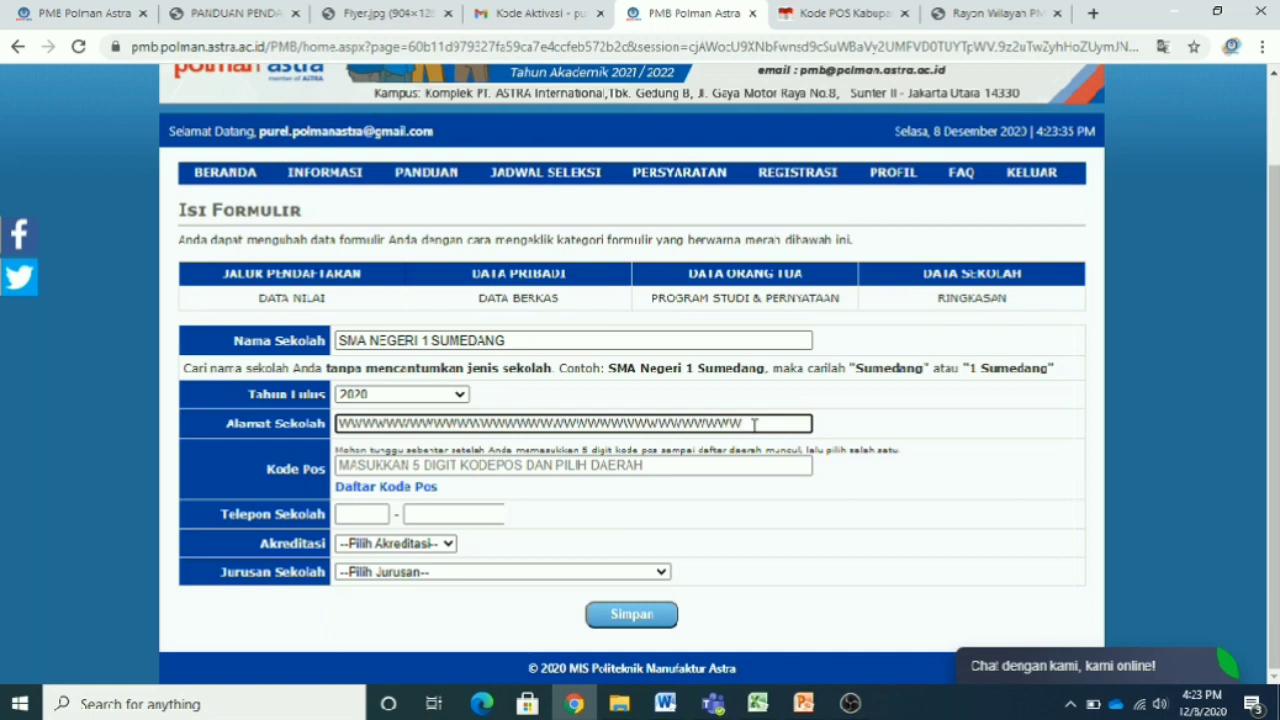
{"action": "left_click", "coordinate": [620, 465]}
{"action": "type", "text": "14330"}
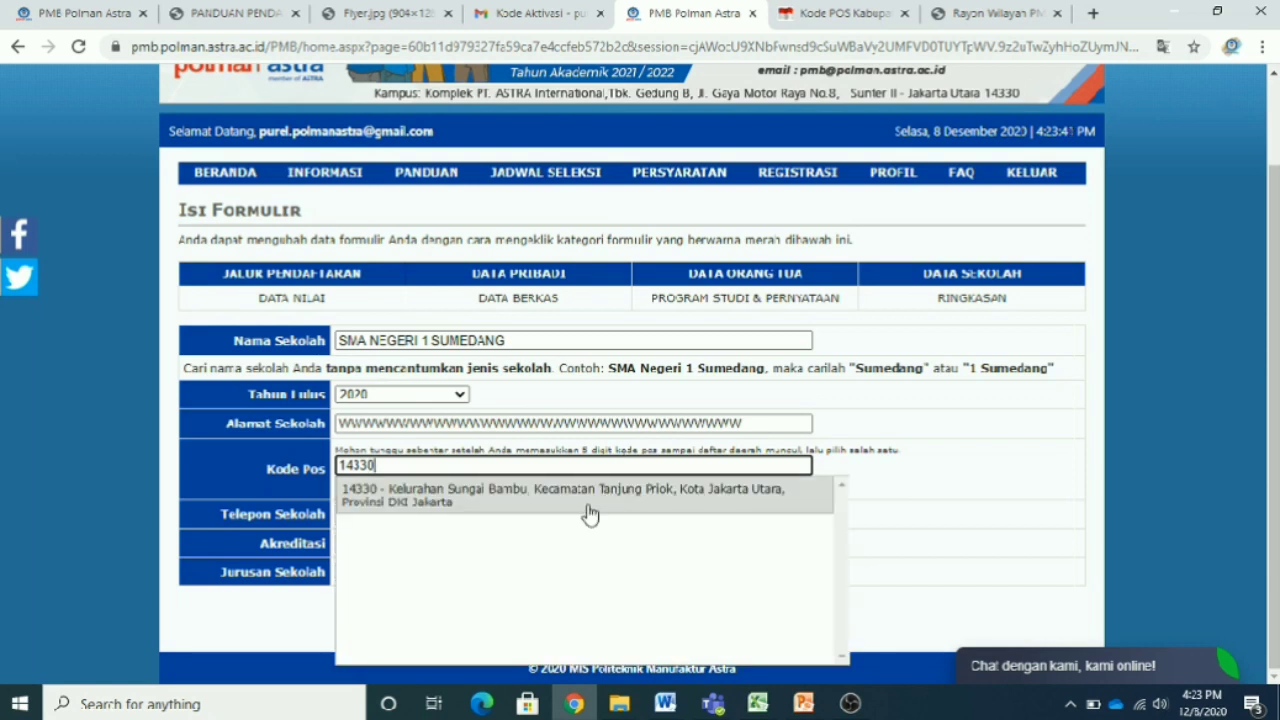
{"action": "left_click", "coordinate": [588, 512]}
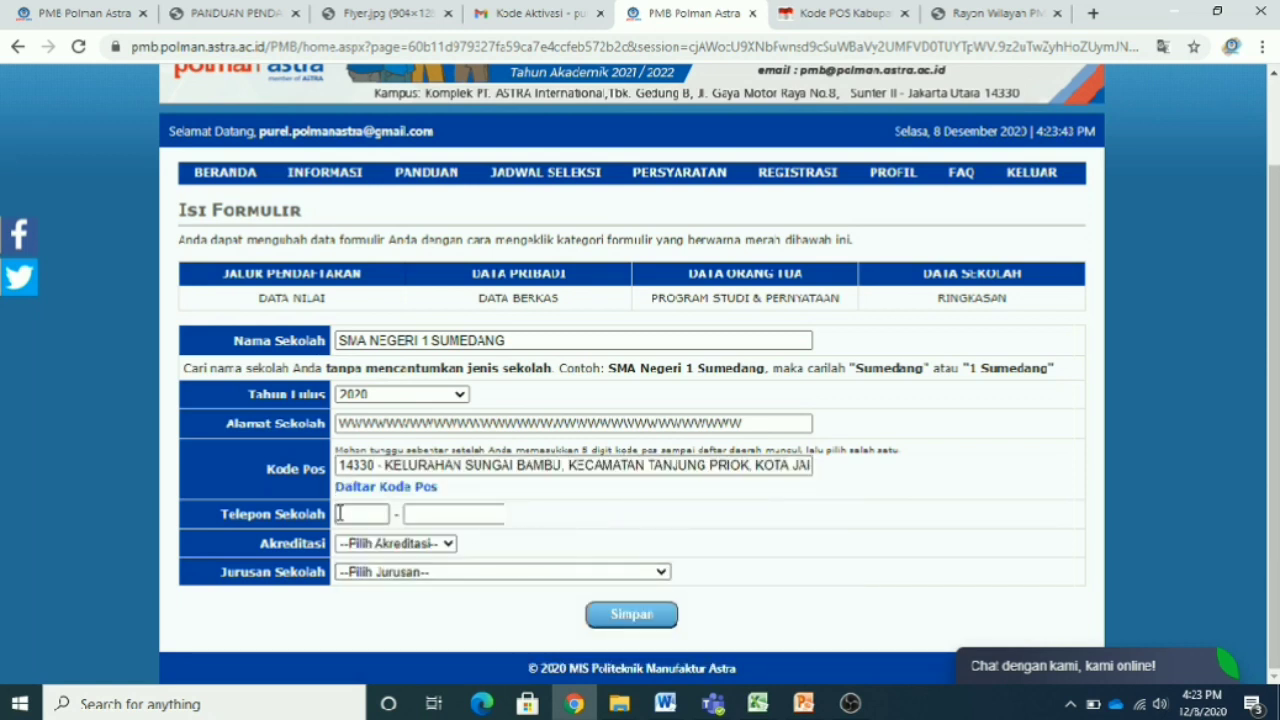
{"action": "left_click", "coordinate": [370, 514]}
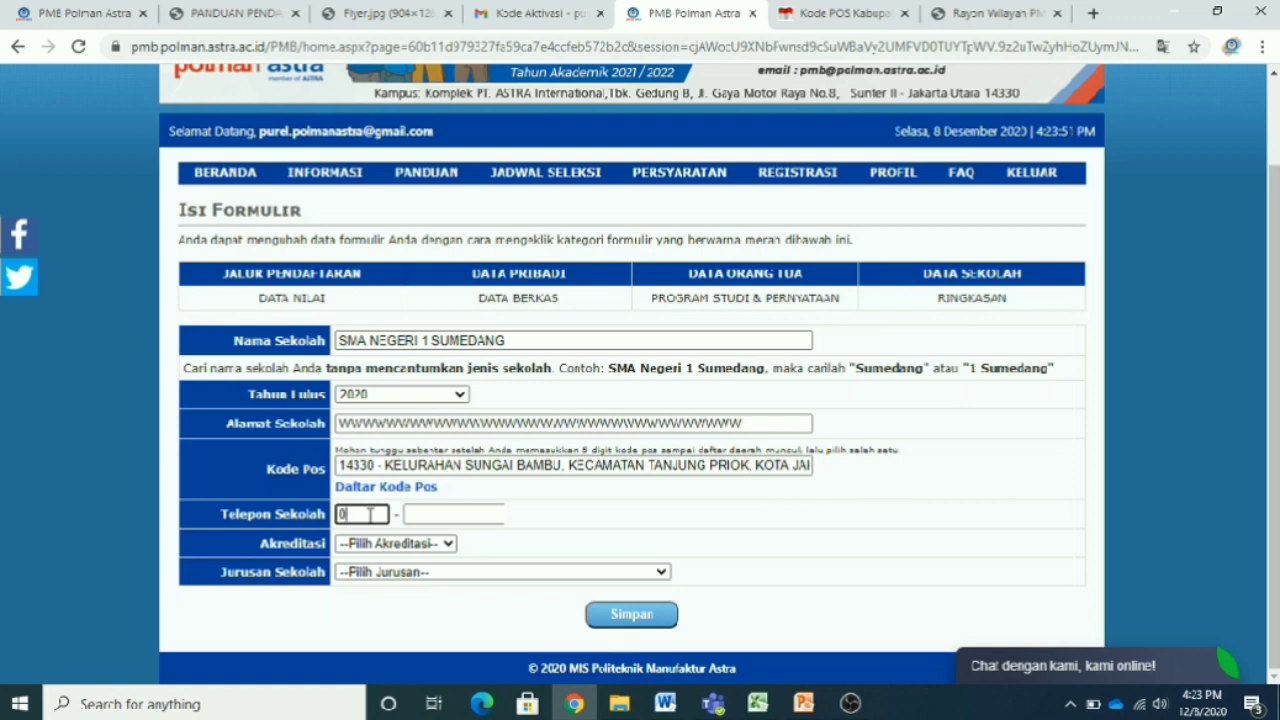
{"action": "left_click", "coordinate": [472, 513]}
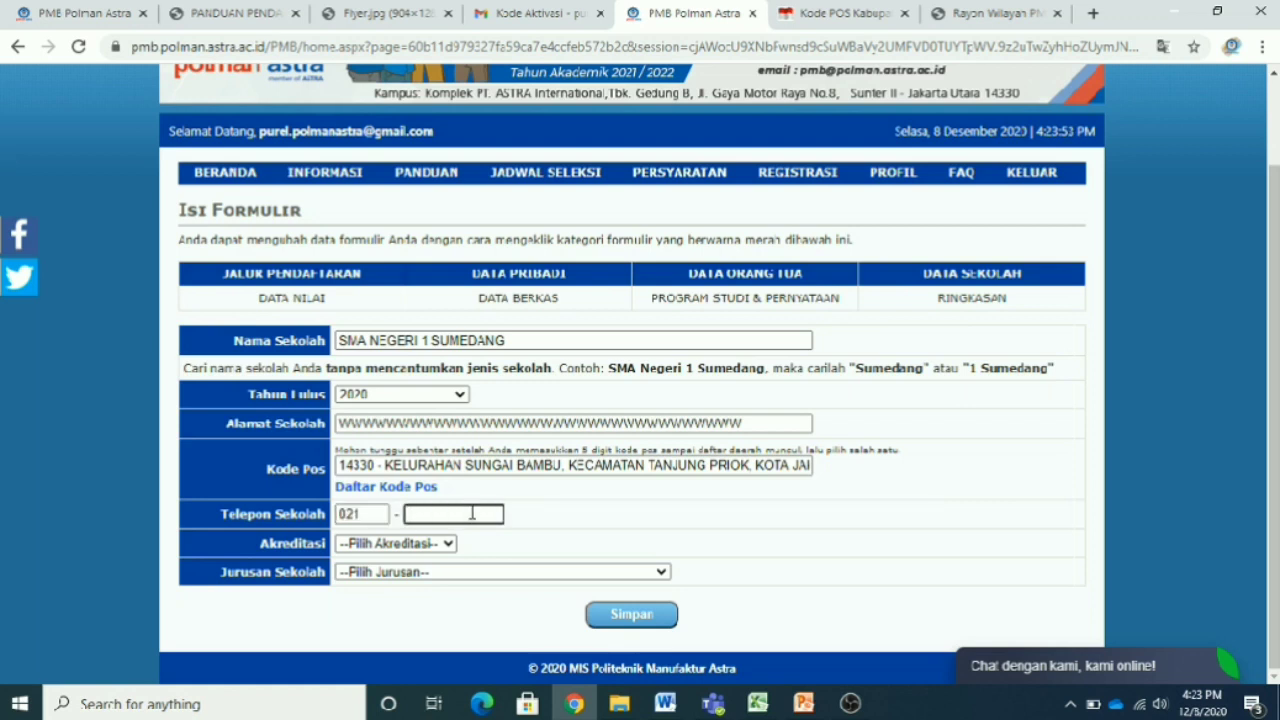
{"action": "left_click", "coordinate": [576, 521]}
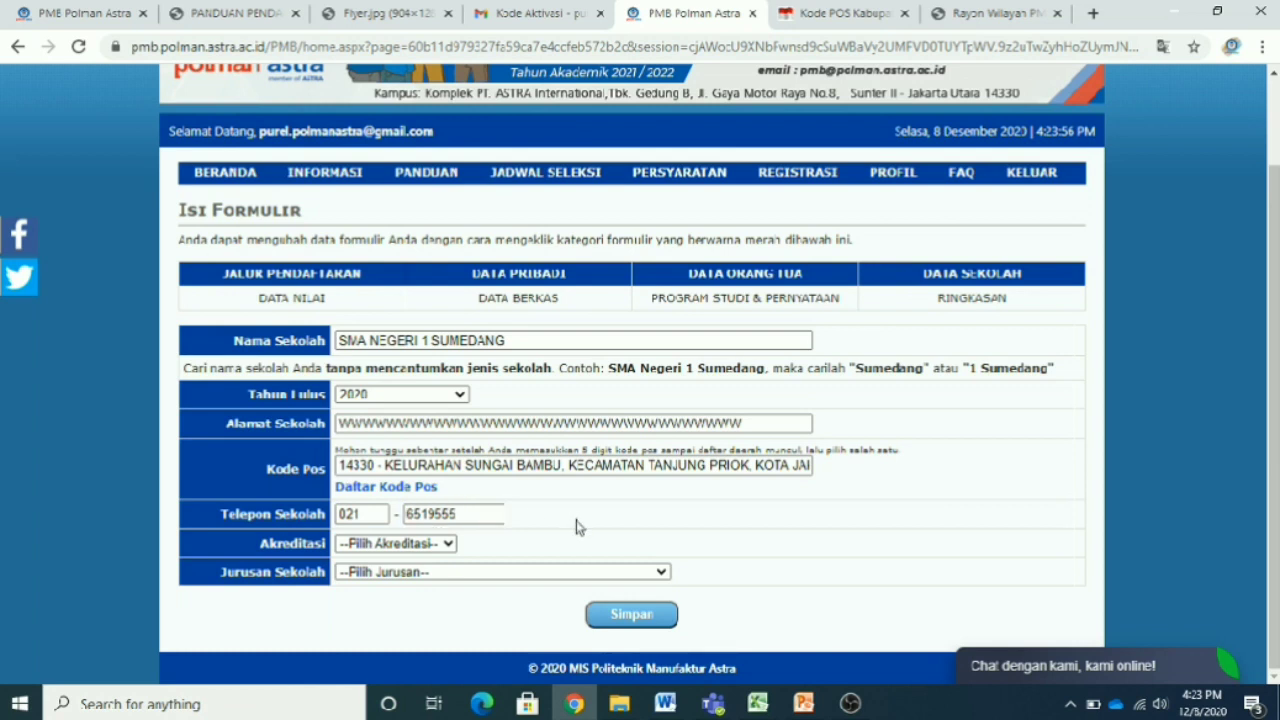
- Set the school accreditation to A and the Jurusan Sekolah to Lainnya
{"action": "left_click", "coordinate": [451, 545]}
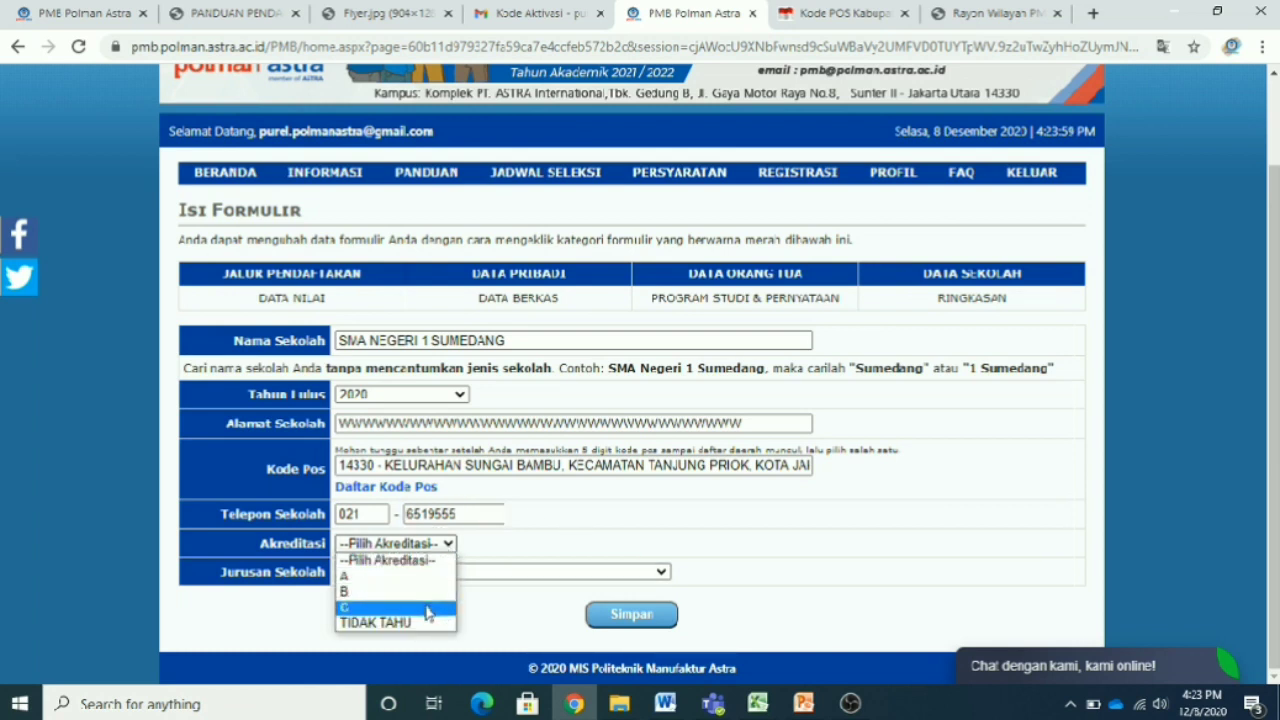
{"action": "left_click", "coordinate": [423, 577]}
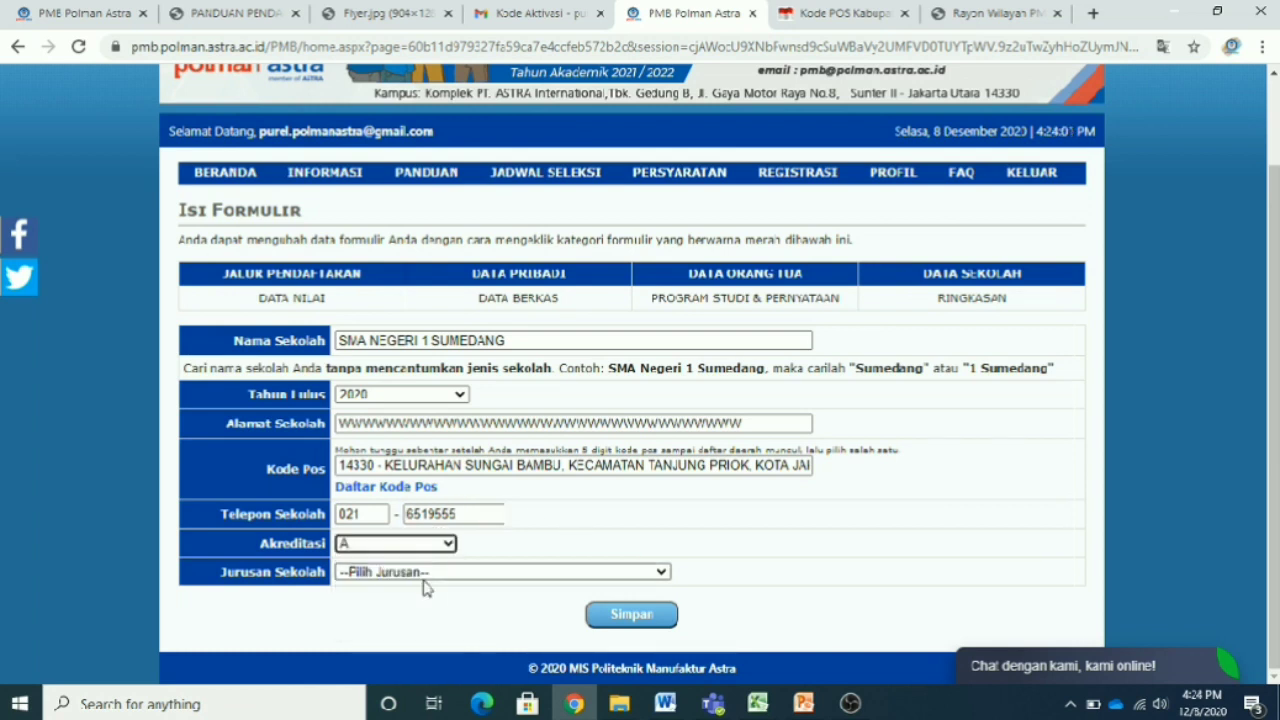
{"action": "left_click", "coordinate": [492, 577]}
{"action": "scroll", "coordinate": [528, 405], "scroll_direction": "up", "scroll_amount": 1}
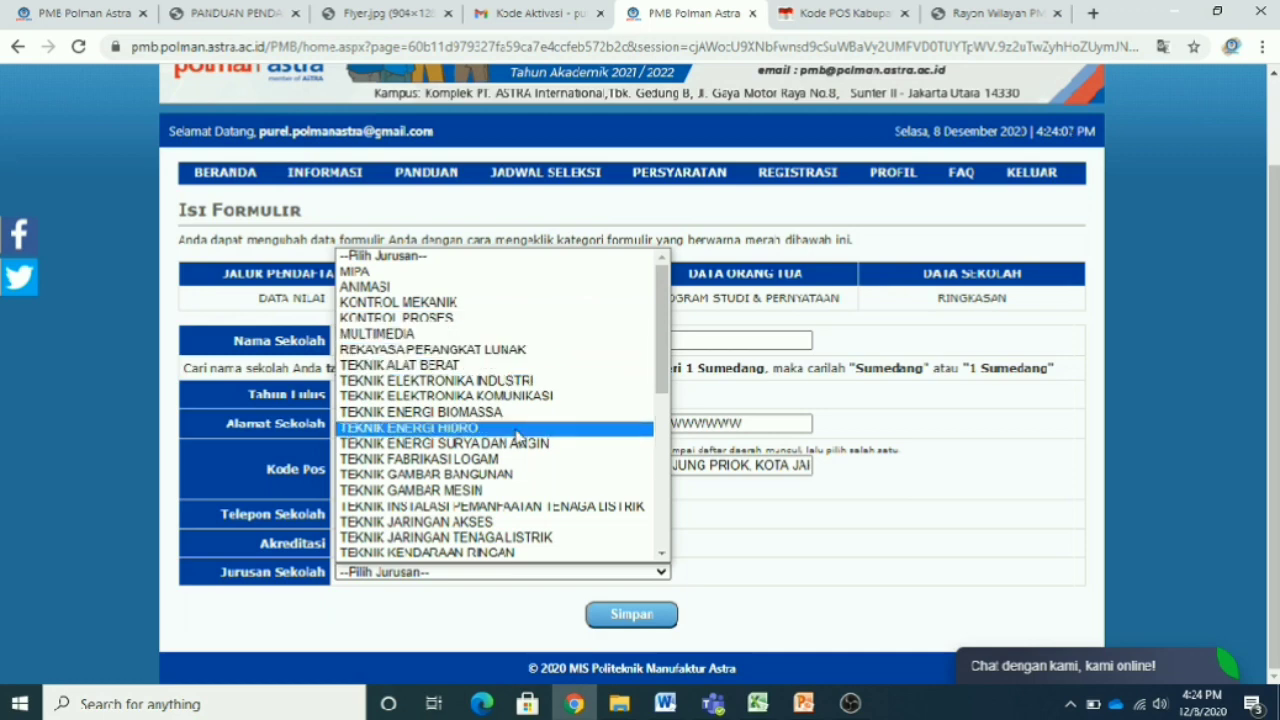
{"action": "scroll", "coordinate": [523, 457], "scroll_direction": "down", "scroll_amount": 5}
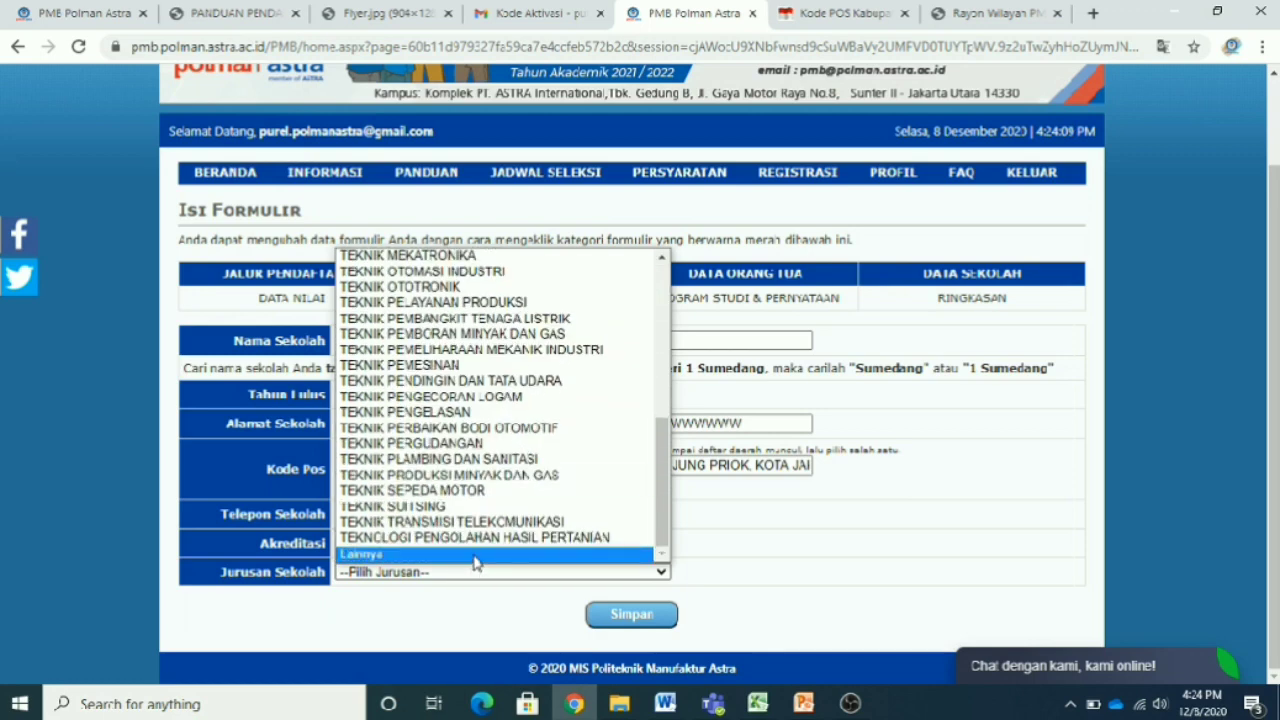
{"action": "left_click", "coordinate": [477, 555]}
- Enter IPS as the other major name, keeping Lainnya selected
{"action": "left_click", "coordinate": [534, 597]}
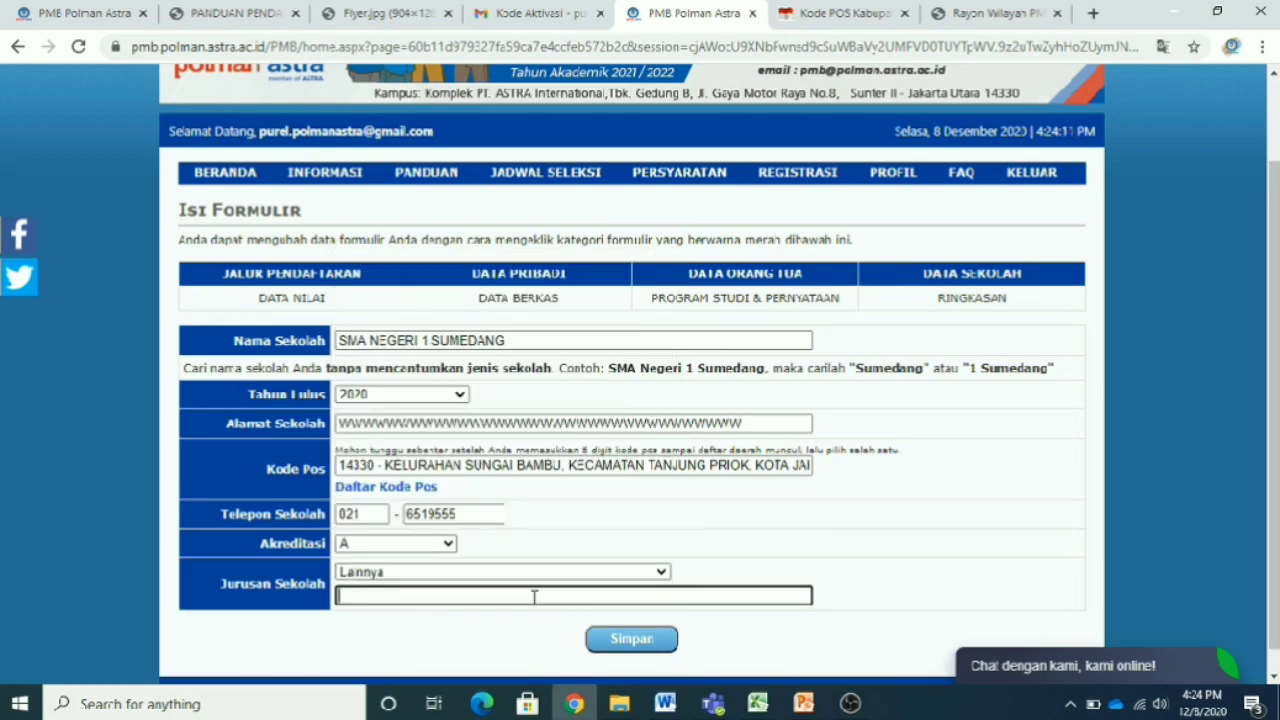
{"action": "type", "text": "IPS"}
{"action": "key", "text": "BackSpace"}
{"action": "key", "text": "BackSpace"}
{"action": "key", "text": "BackSpace"}
{"action": "left_click", "coordinate": [629, 577]}
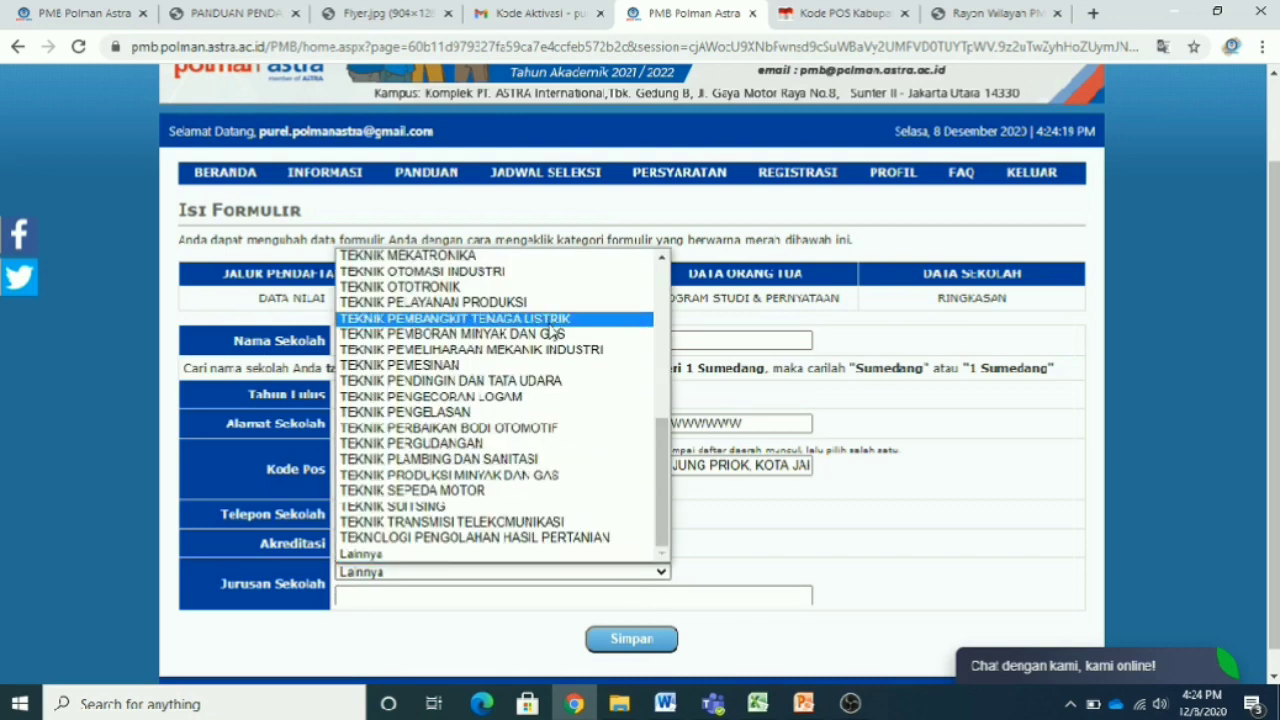
{"action": "scroll", "coordinate": [586, 380], "scroll_direction": "up", "scroll_amount": 10}
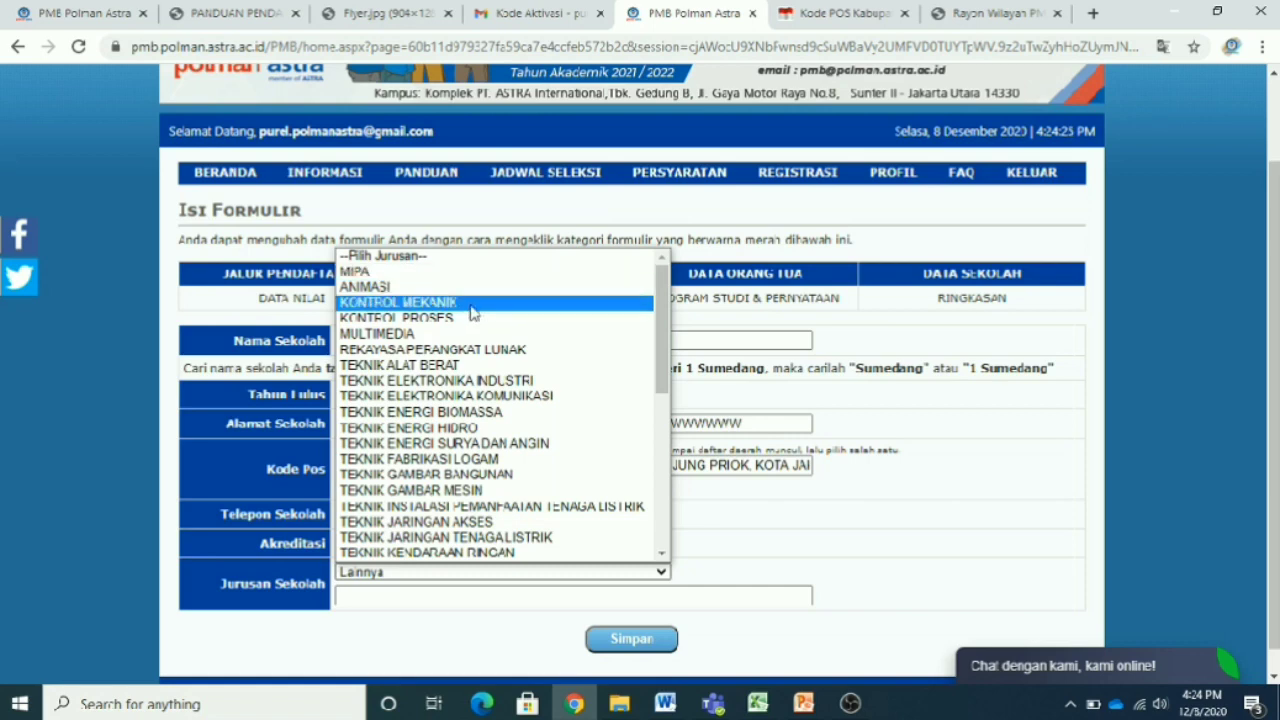
{"action": "scroll", "coordinate": [490, 360], "scroll_direction": "down", "scroll_amount": 5}
{"action": "scroll", "coordinate": [490, 362], "scroll_direction": "up", "scroll_amount": 5}
{"action": "scroll", "coordinate": [490, 362], "scroll_direction": "down", "scroll_amount": 5}
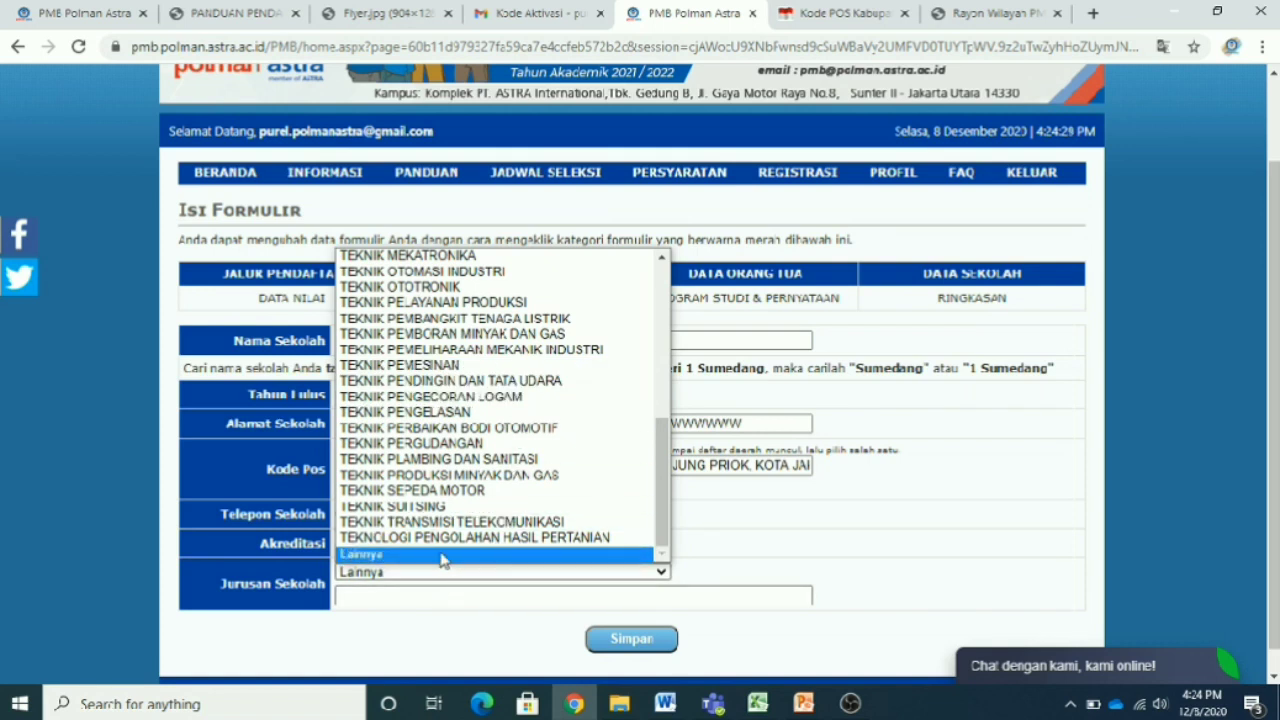
{"action": "left_click", "coordinate": [443, 555]}
{"action": "left_click", "coordinate": [445, 597]}
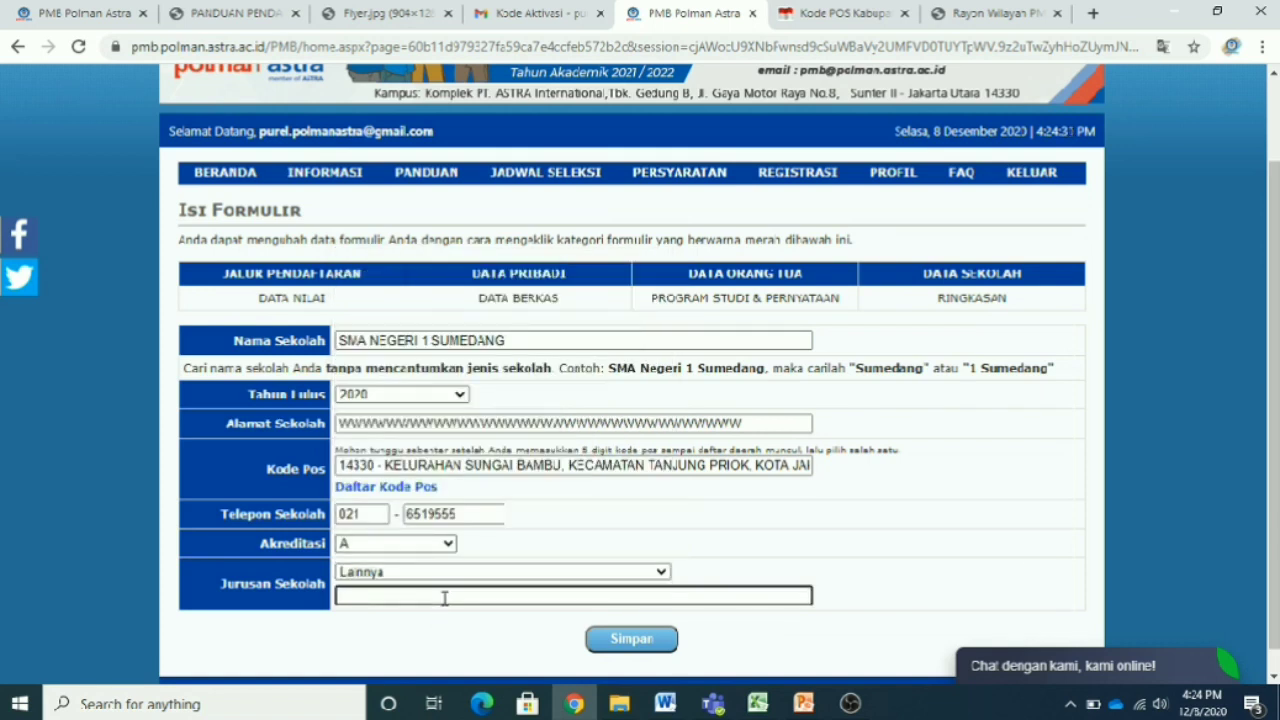
{"action": "type", "text": "IPS"}
{"action": "double_click", "coordinate": [352, 514]}
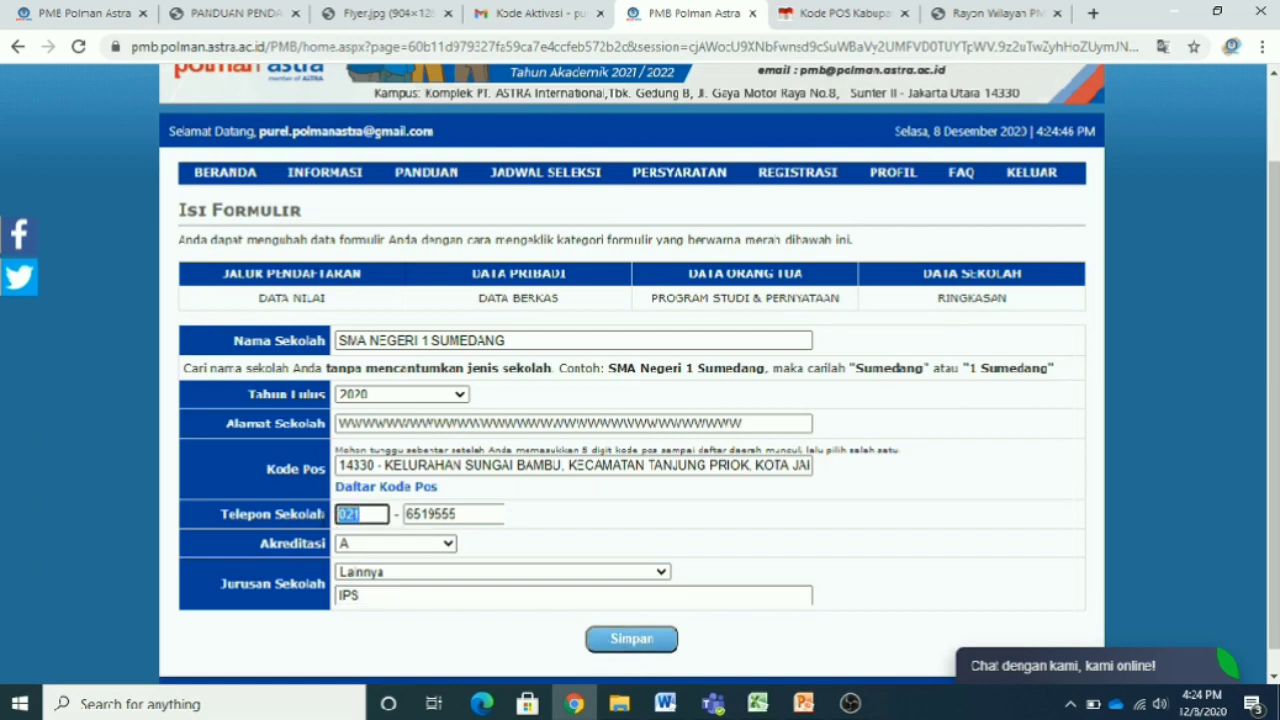
{"action": "double_click", "coordinate": [455, 514]}
{"action": "key", "text": "BackSpace"}
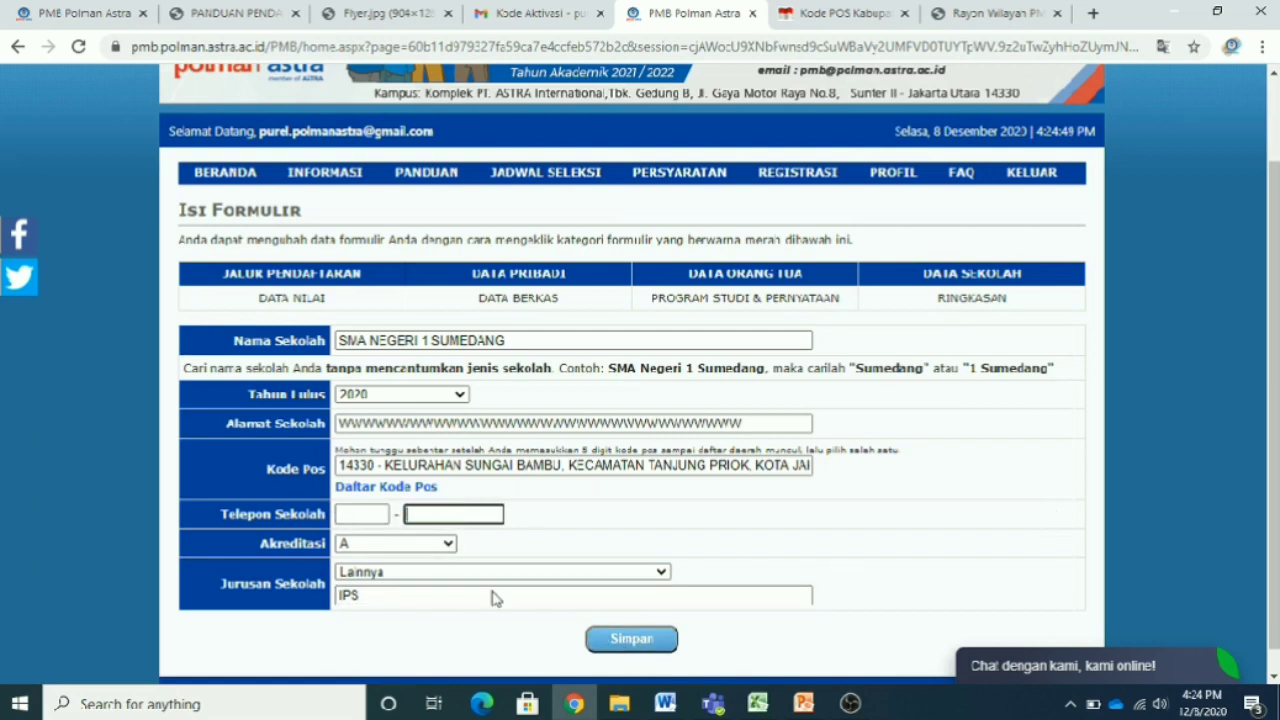
{"action": "left_click", "coordinate": [354, 513]}
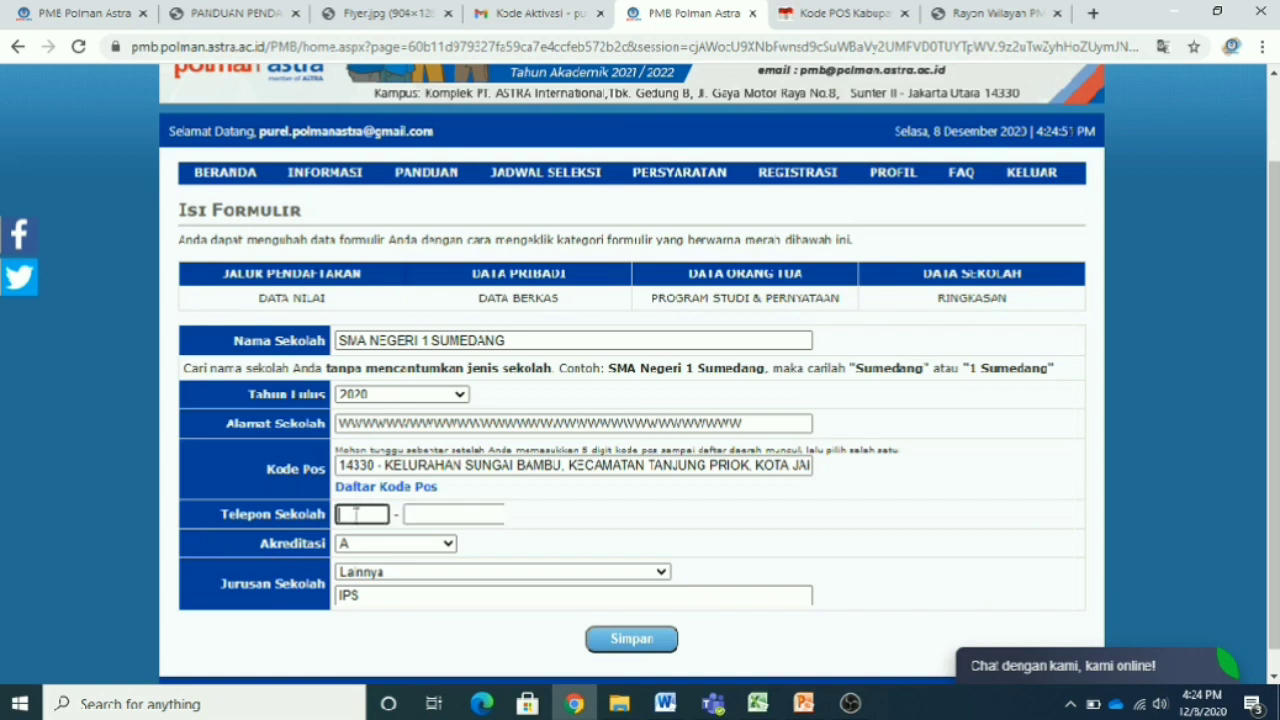
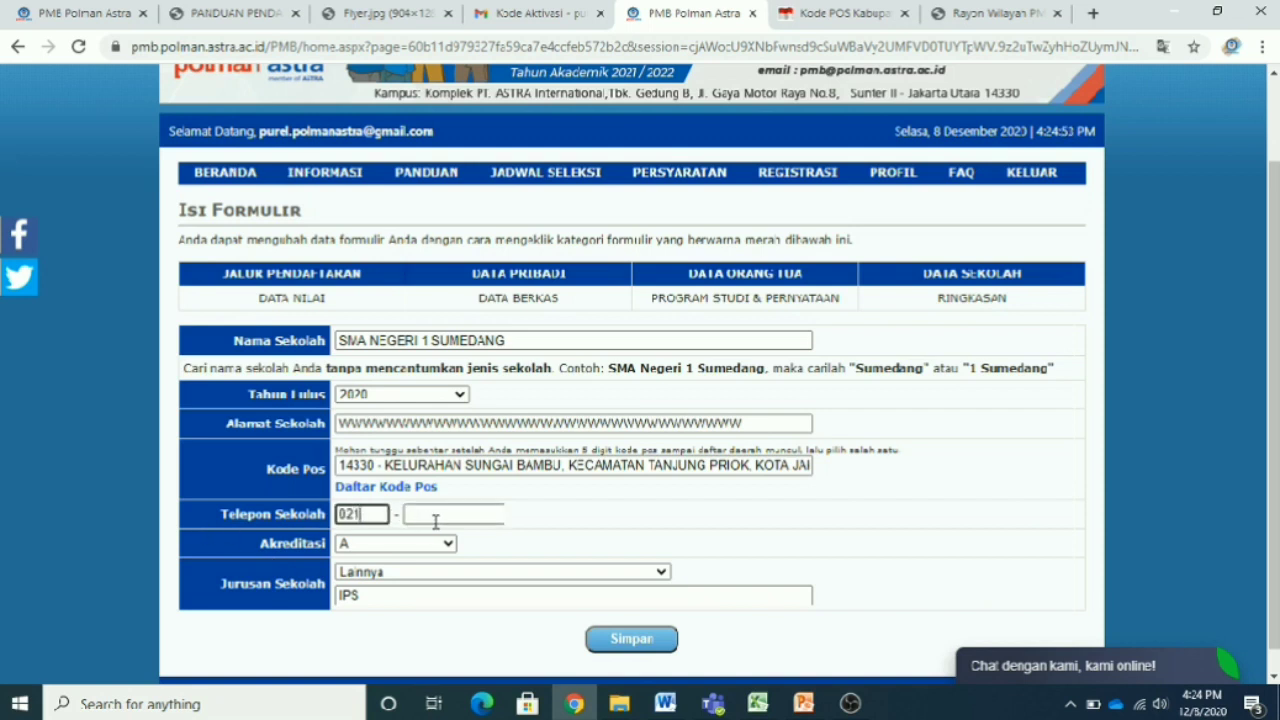
{"action": "left_click", "coordinate": [436, 516]}
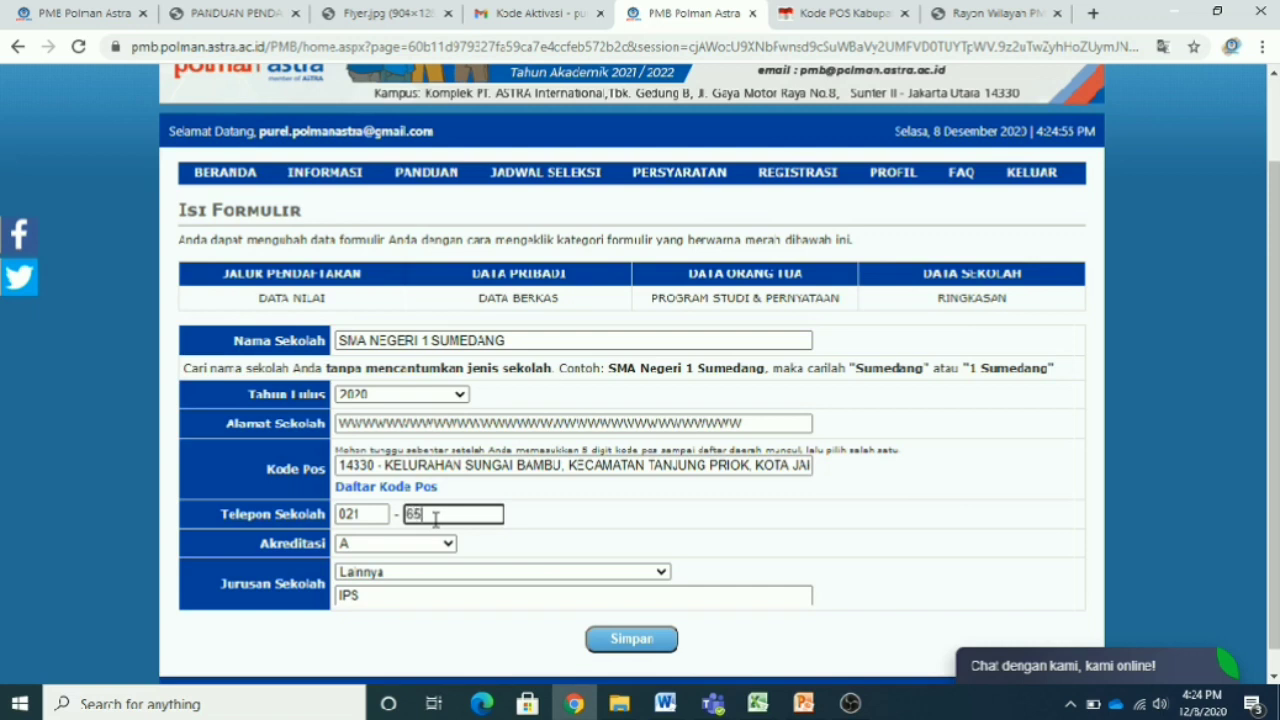
{"action": "left_click", "coordinate": [650, 641]}
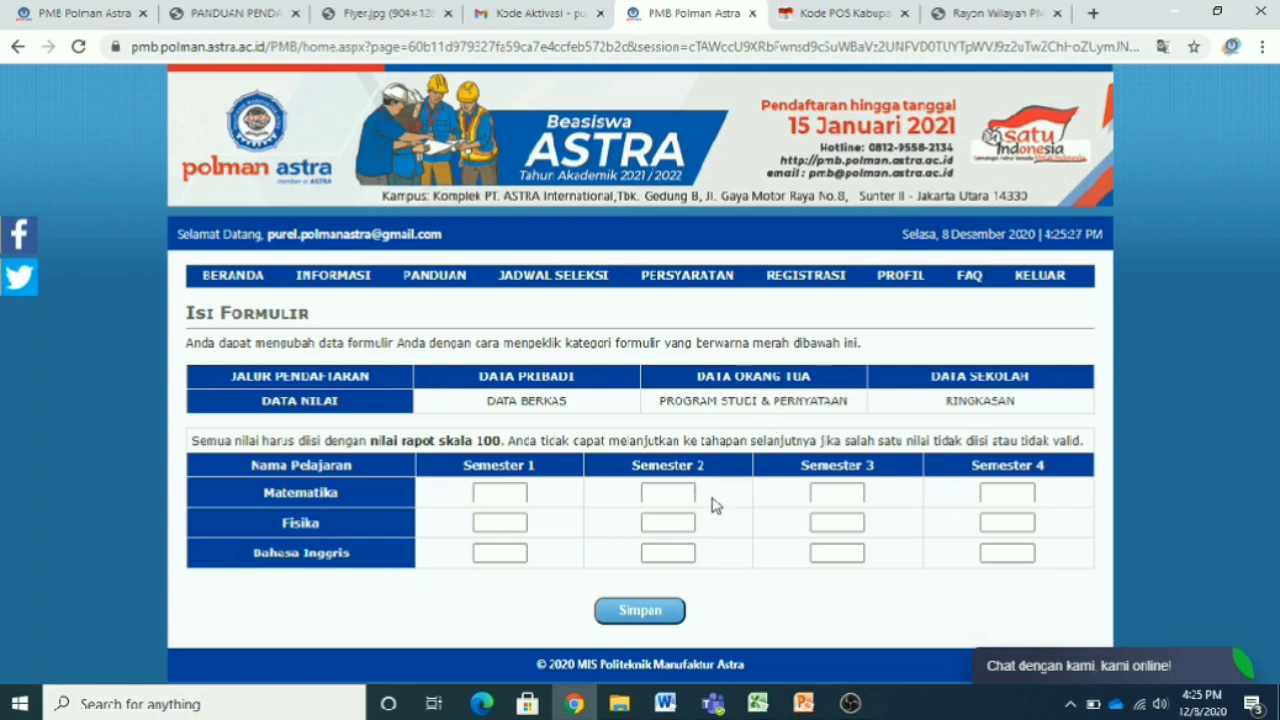
- Enter Matematika grades 100, 80, 90 and 98 for semesters 1–4
{"action": "left_click", "coordinate": [505, 495]}
{"action": "left_click", "coordinate": [498, 492]}
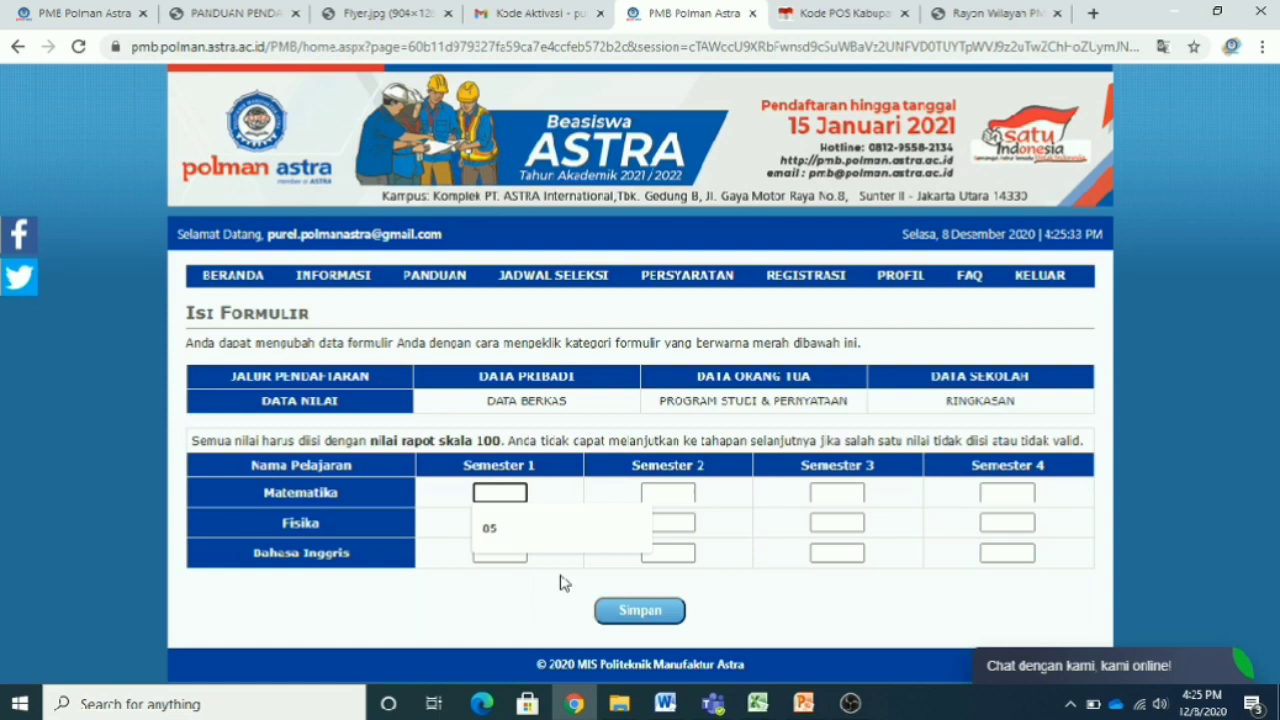
{"action": "type", "text": "100"}
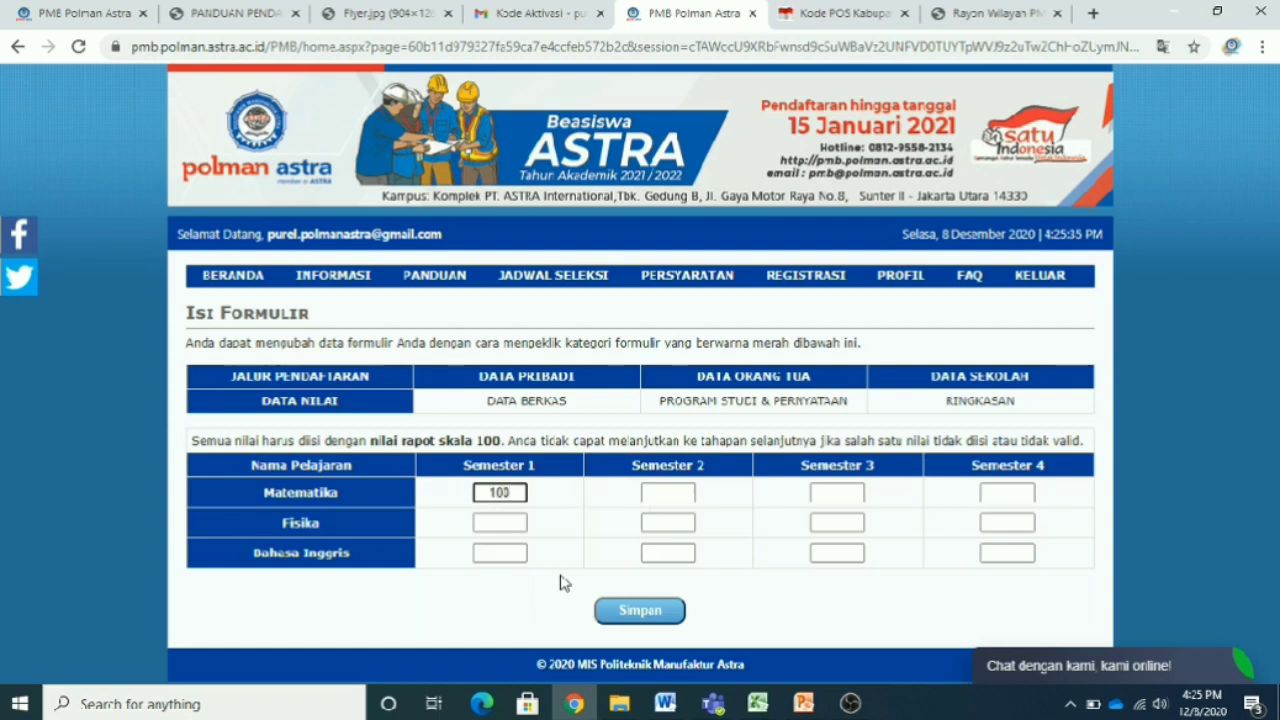
{"action": "left_click", "coordinate": [684, 495]}
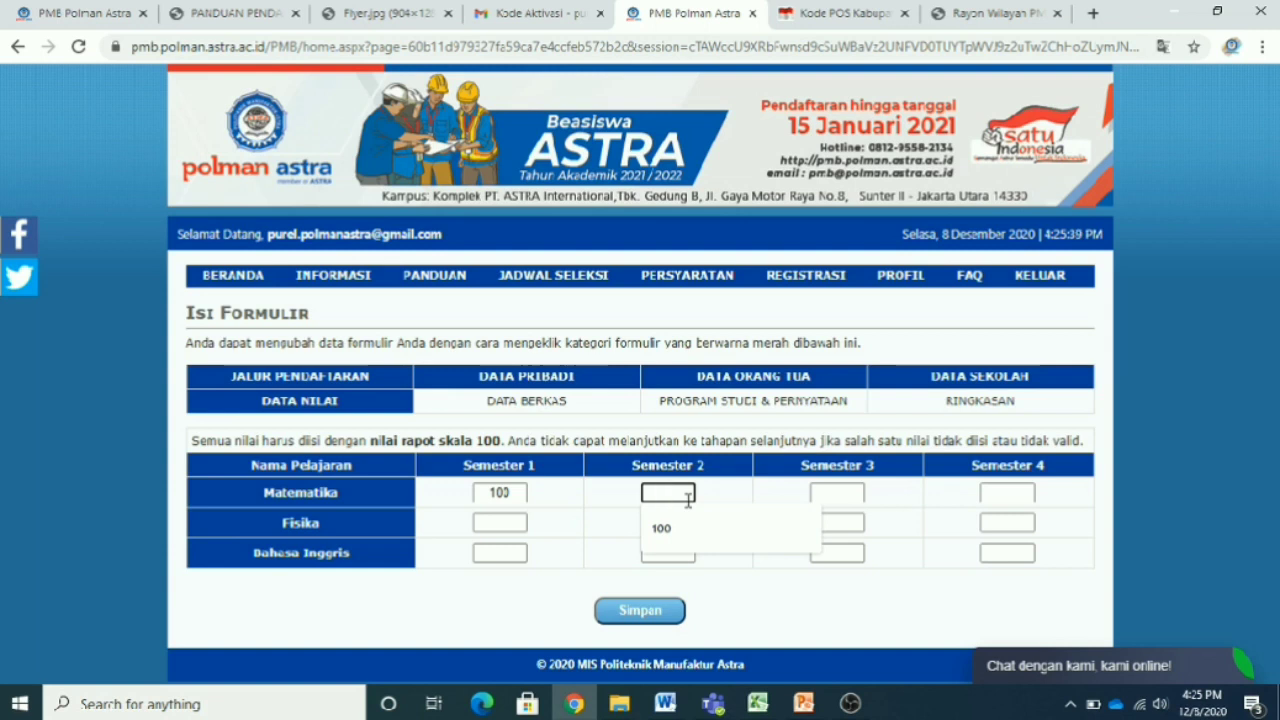
{"action": "type", "text": "70"}
{"action": "left_click", "coordinate": [835, 492]}
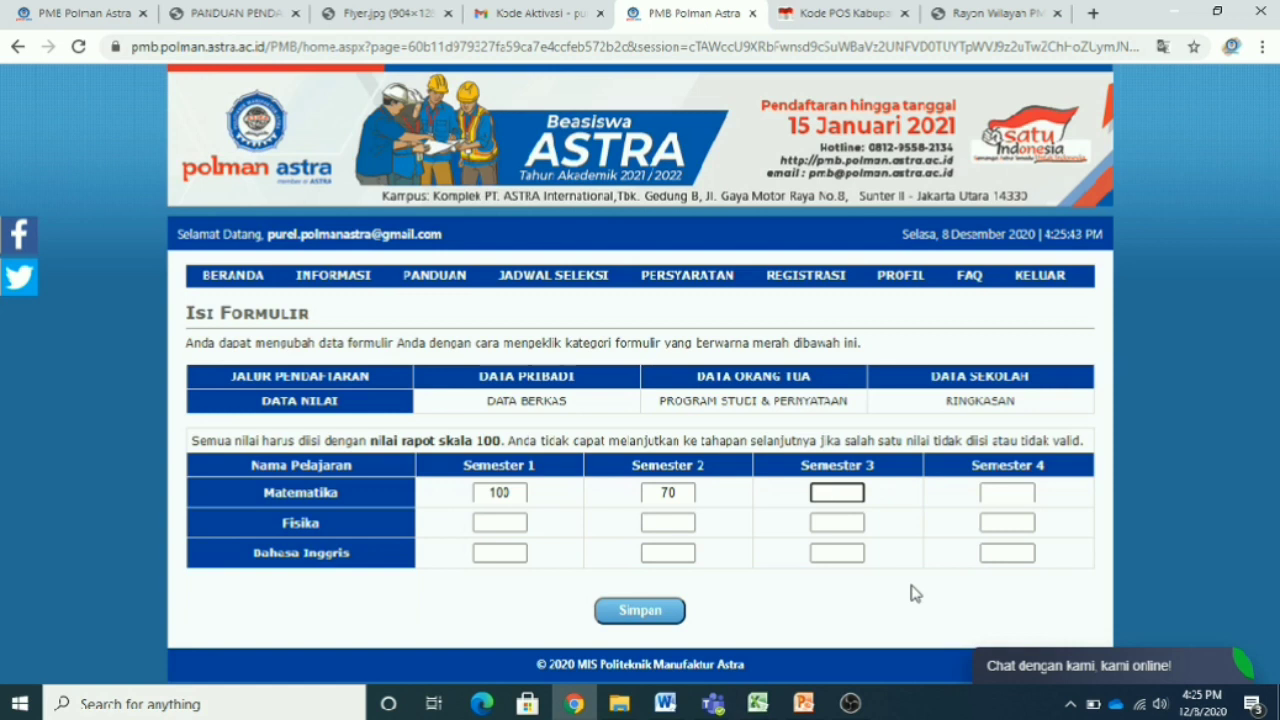
{"action": "type", "text": "90"}
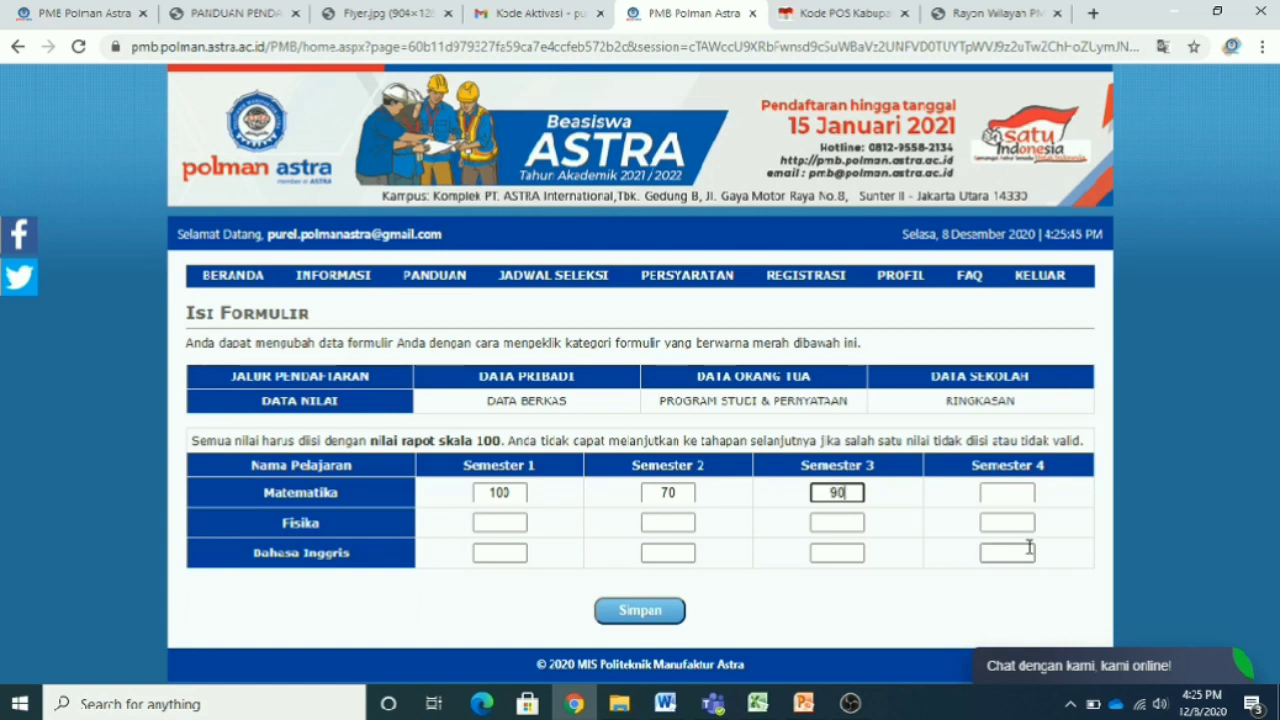
{"action": "left_click", "coordinate": [1018, 492]}
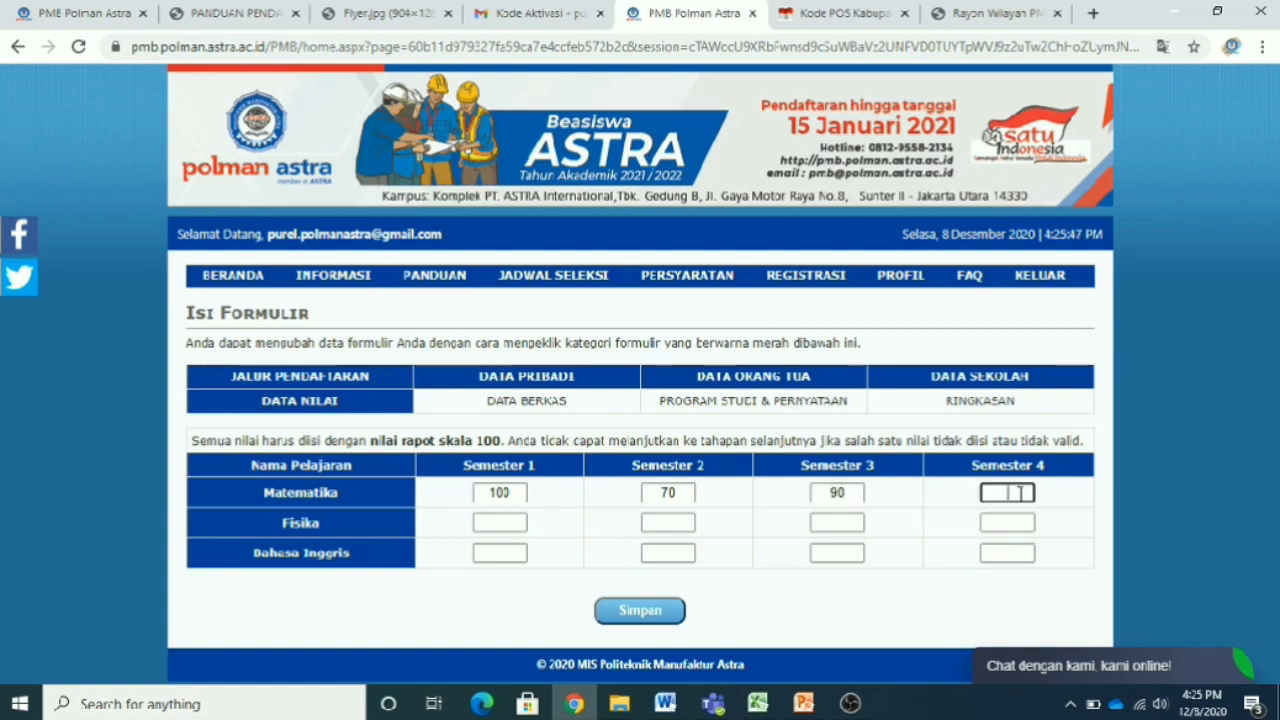
{"action": "type", "text": "98"}
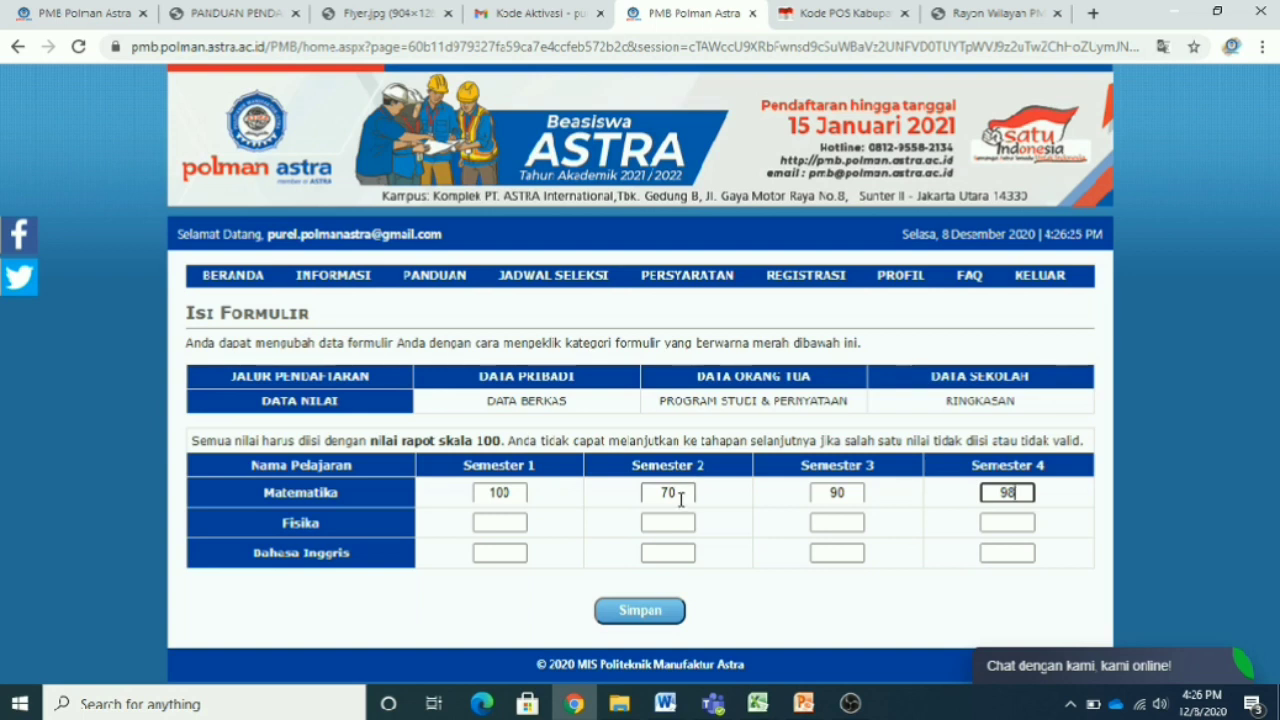
{"action": "left_click_drag", "start_coordinate": [686, 492], "coordinate": [647, 502]}
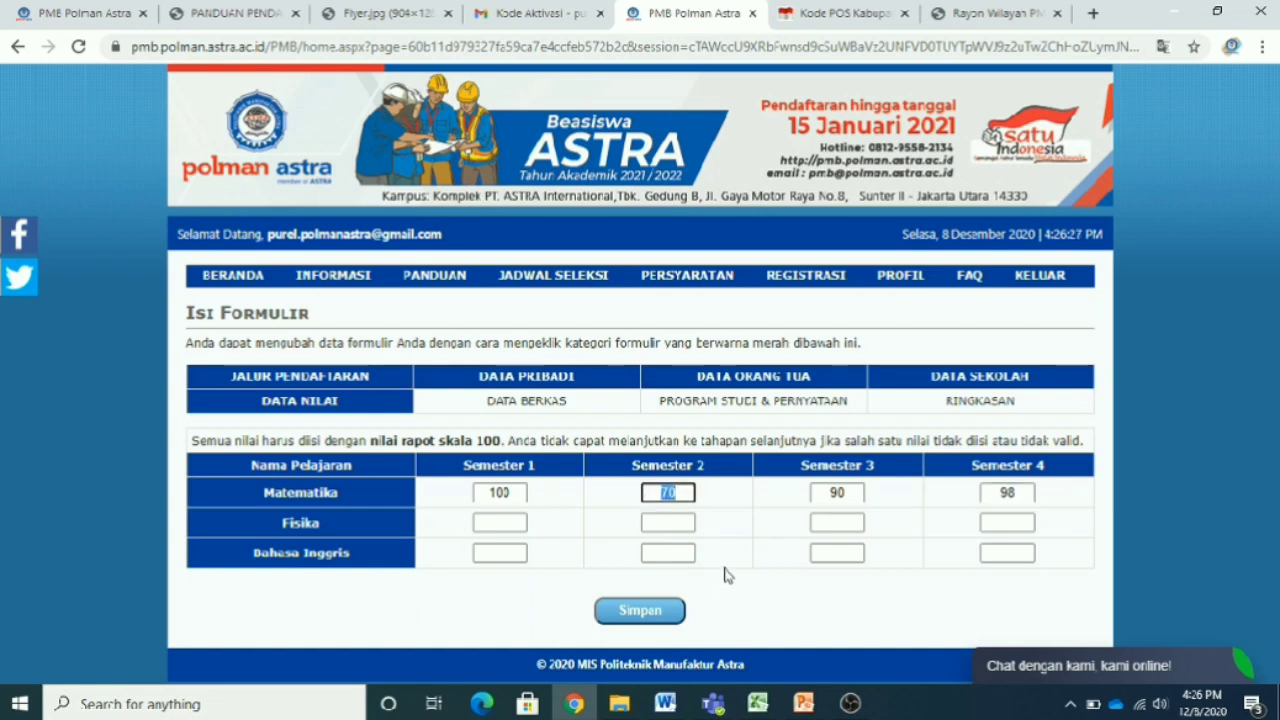
{"action": "type", "text": "80"}
- Enter 80 for all four Fisika semester grades
{"action": "left_click", "coordinate": [516, 523]}
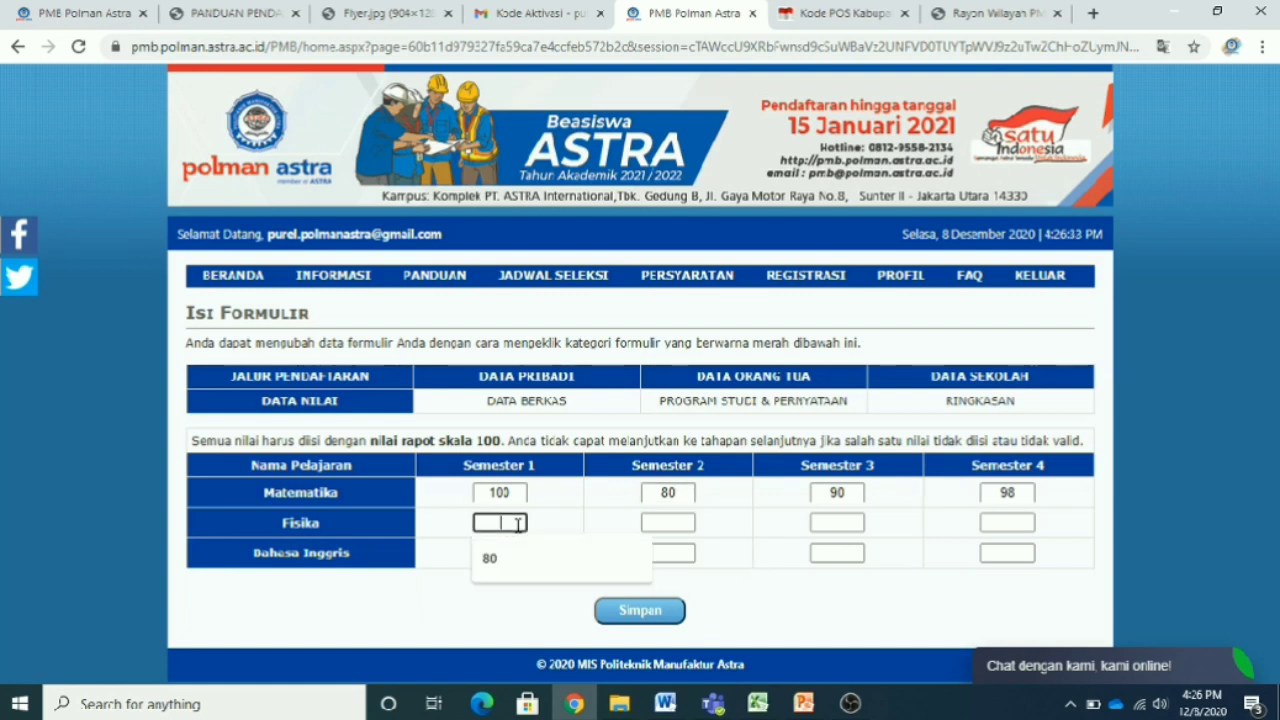
{"action": "type", "text": "80"}
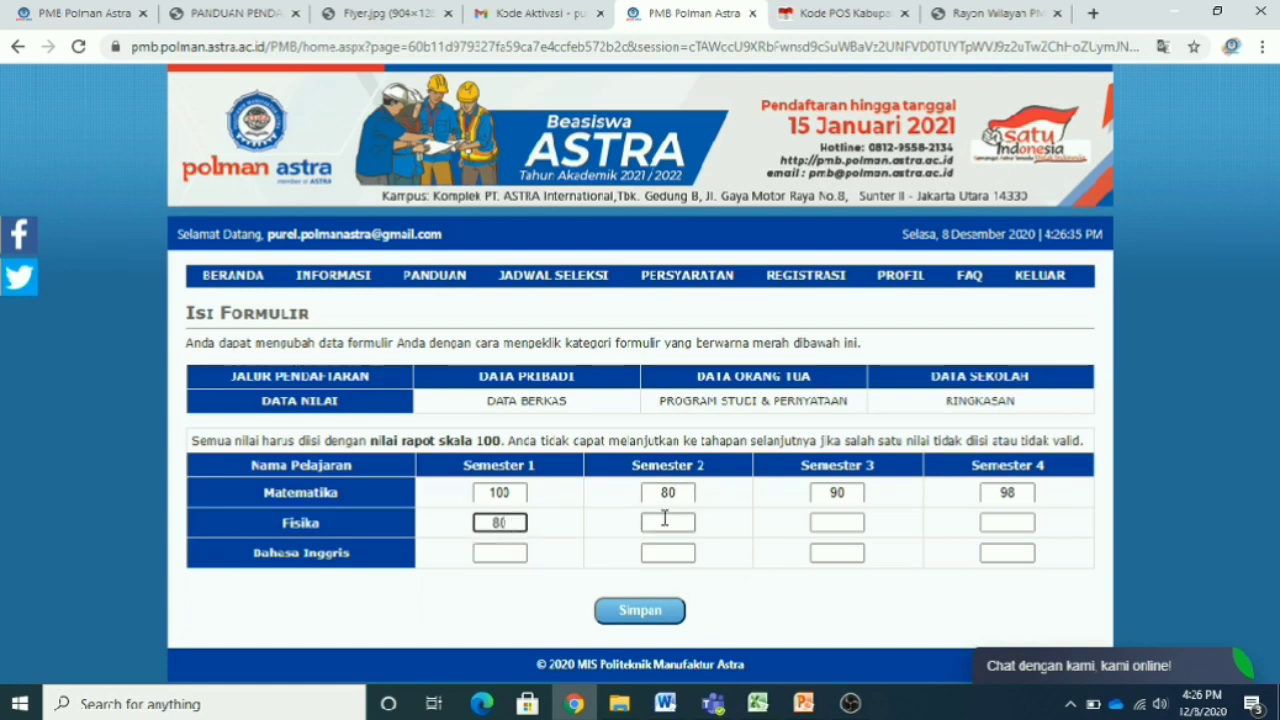
{"action": "left_click", "coordinate": [684, 521]}
{"action": "type", "text": "80"}
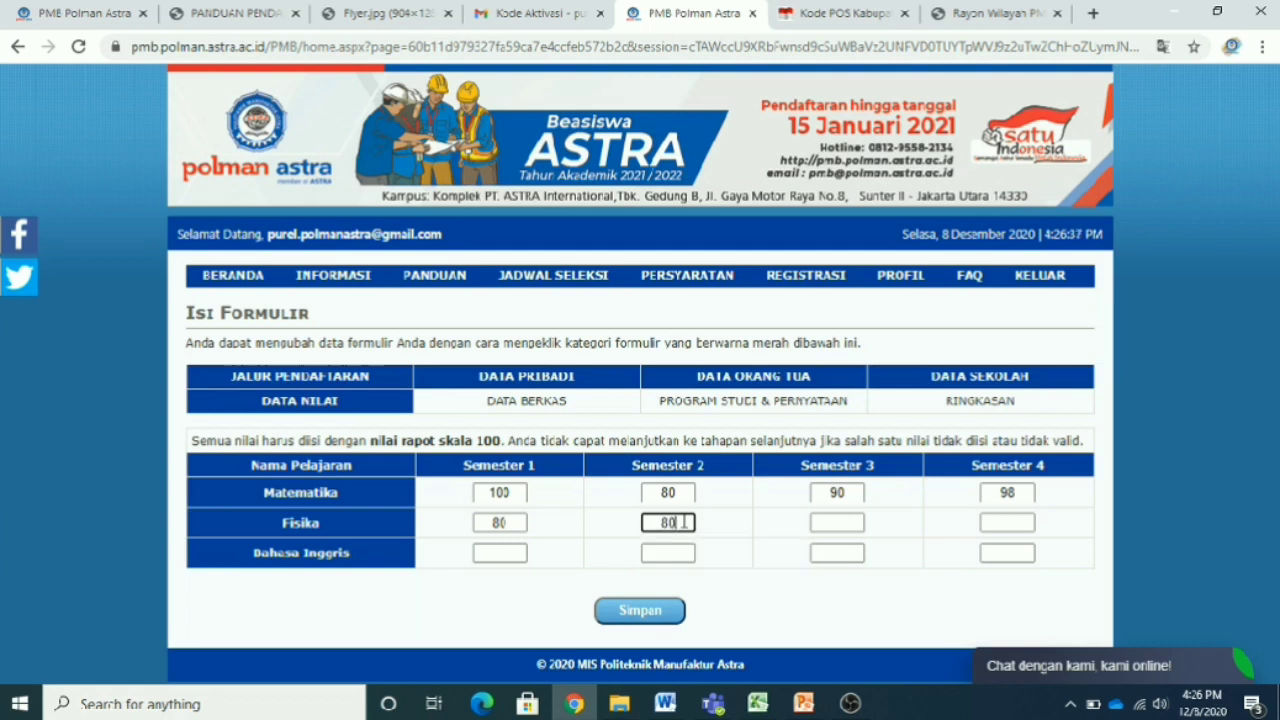
{"action": "left_click", "coordinate": [845, 527]}
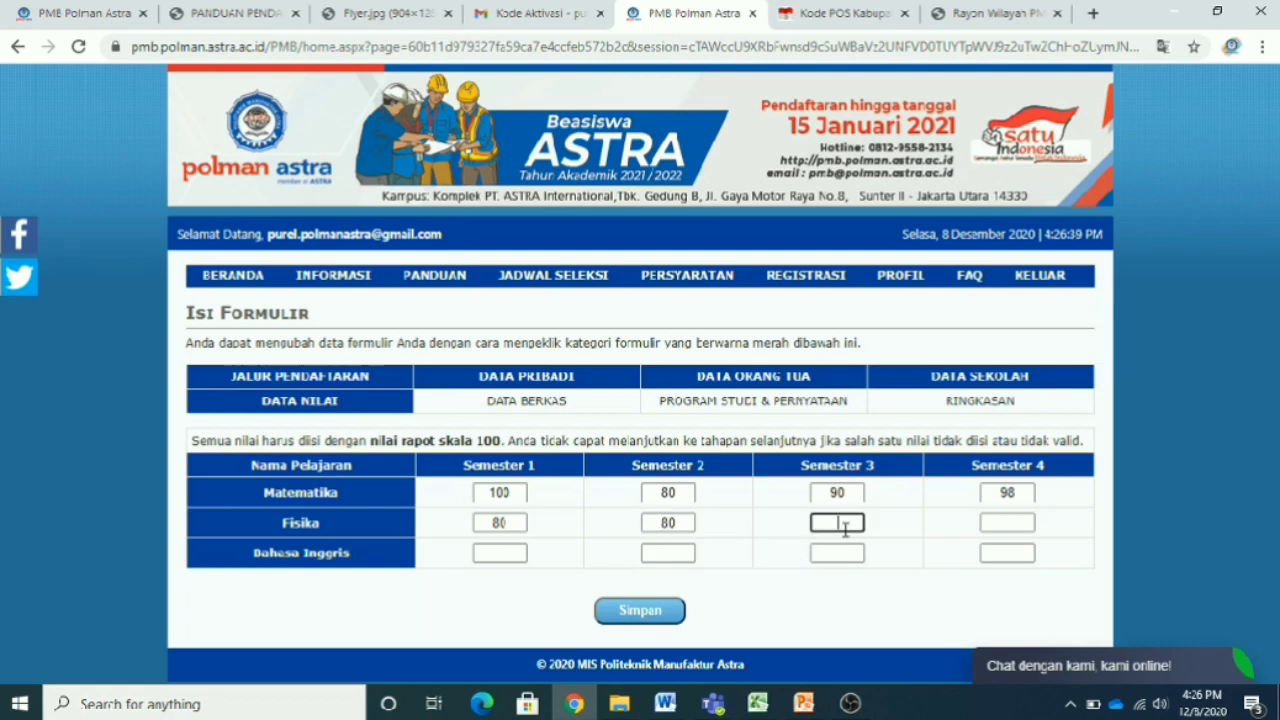
{"action": "type", "text": "80"}
{"action": "left_click", "coordinate": [1014, 520]}
{"action": "type", "text": "80"}
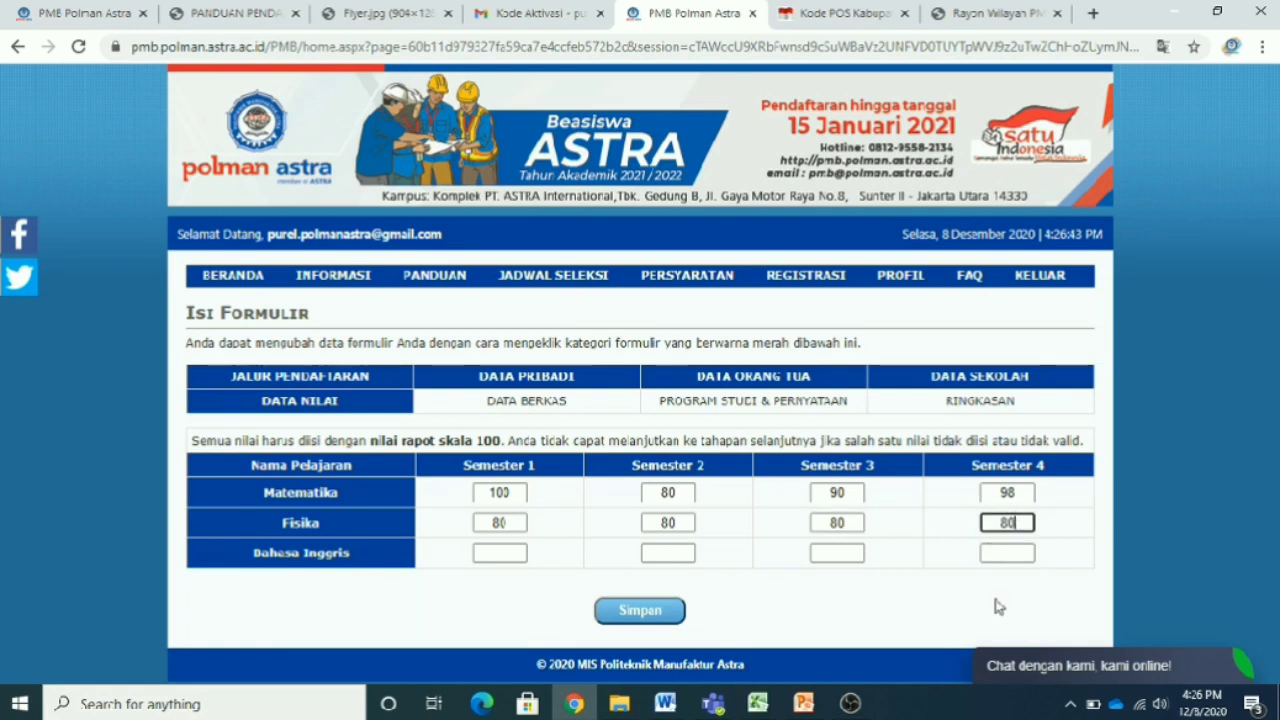
- Enter Bahasa Inggris grades 78, 70, 80 and 100 for semesters 1–4
{"action": "left_click", "coordinate": [515, 553]}
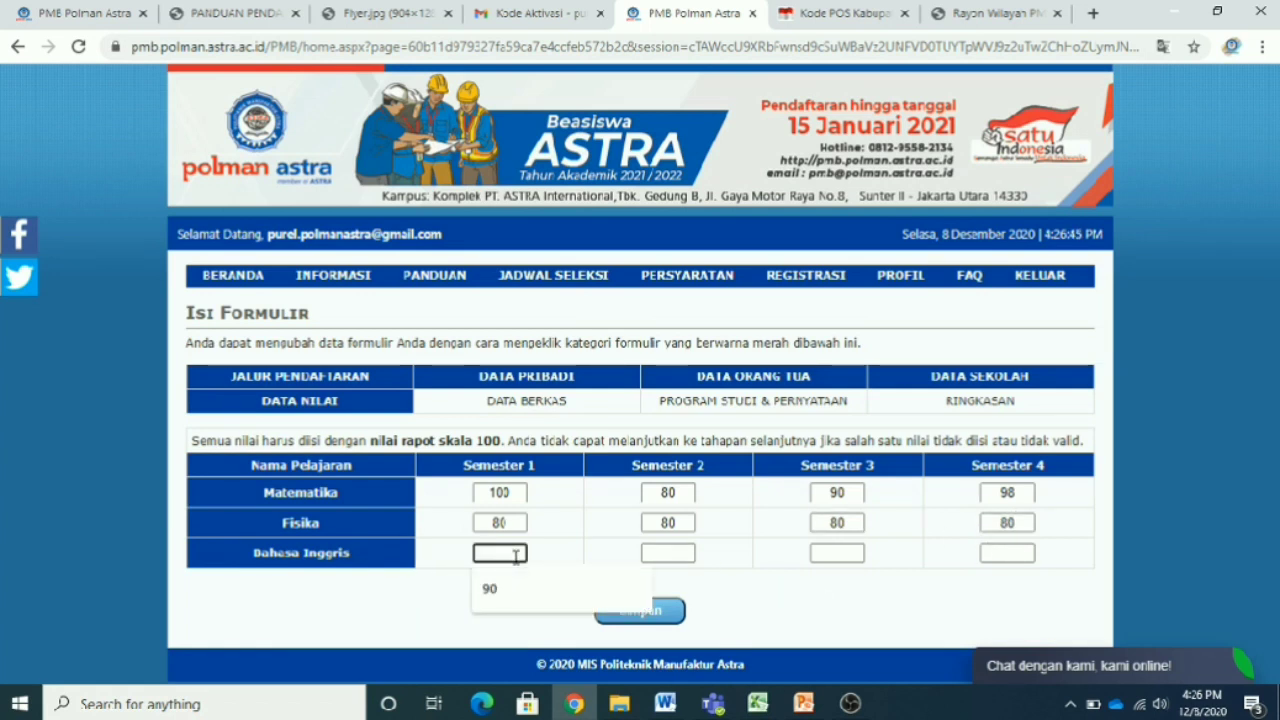
{"action": "type", "text": "78"}
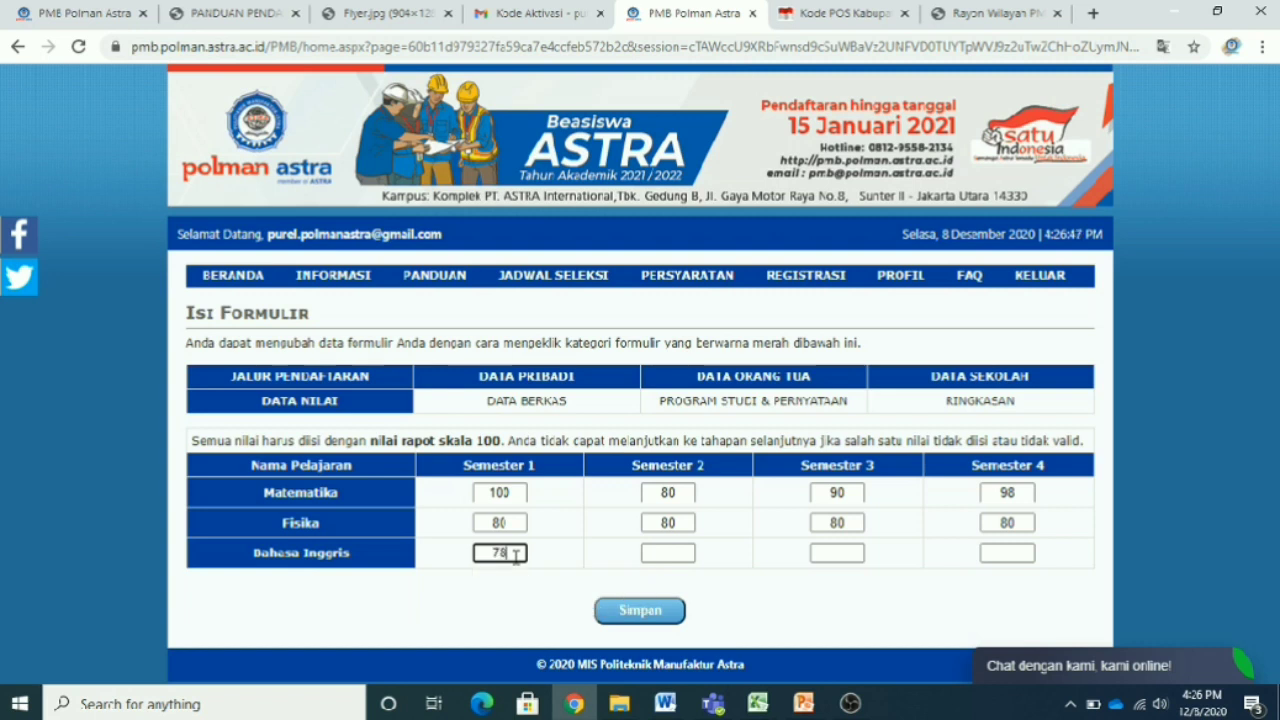
{"action": "left_click", "coordinate": [677, 555]}
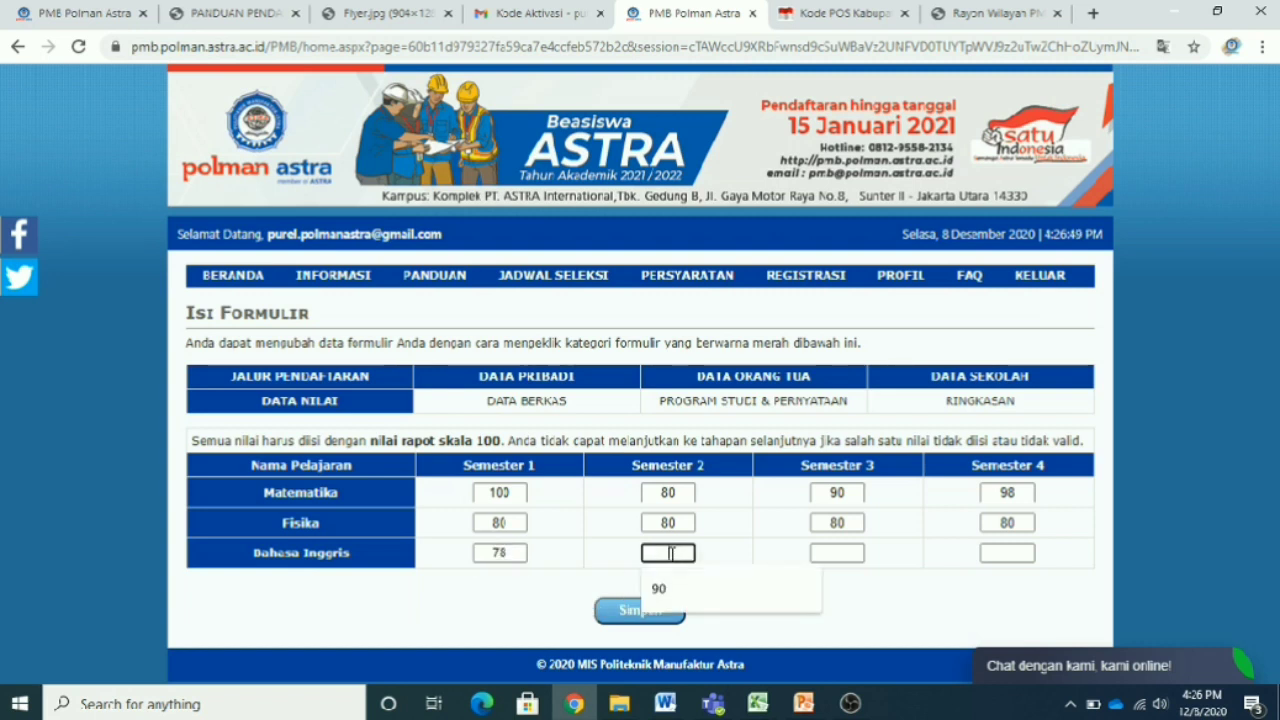
{"action": "type", "text": "70"}
{"action": "left_click", "coordinate": [826, 560]}
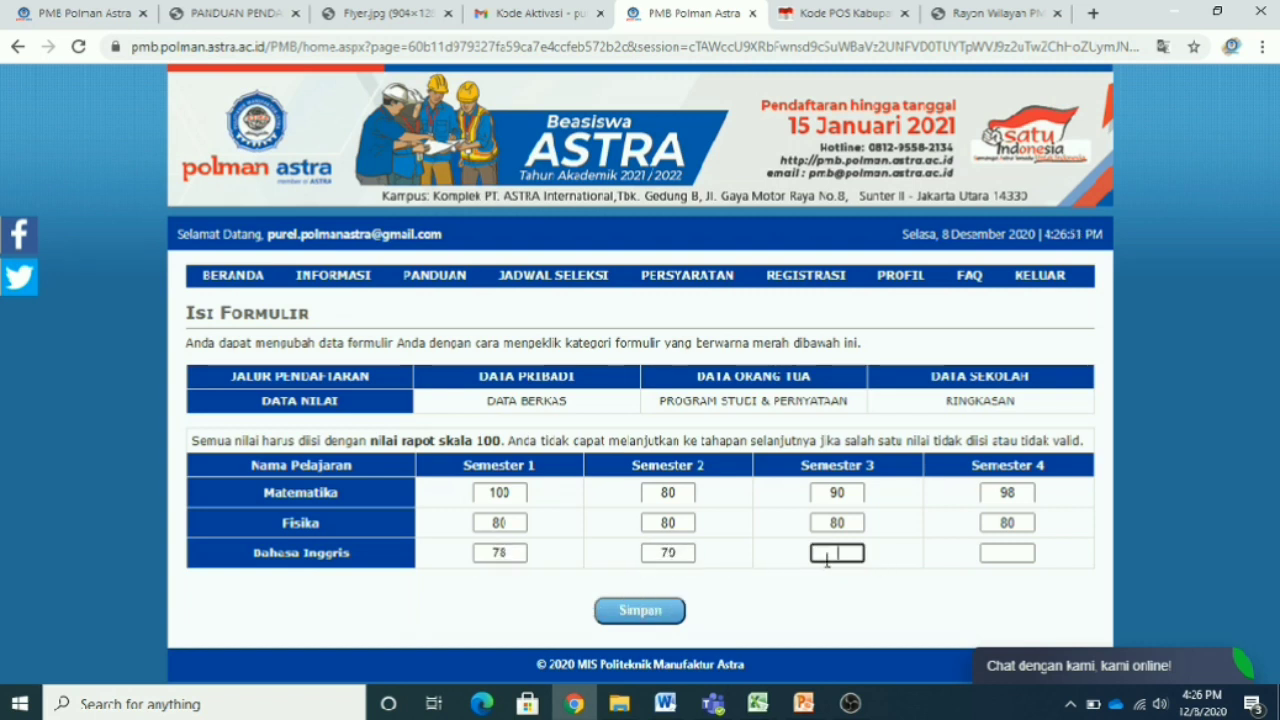
{"action": "type", "text": "80"}
{"action": "left_click", "coordinate": [1012, 555]}
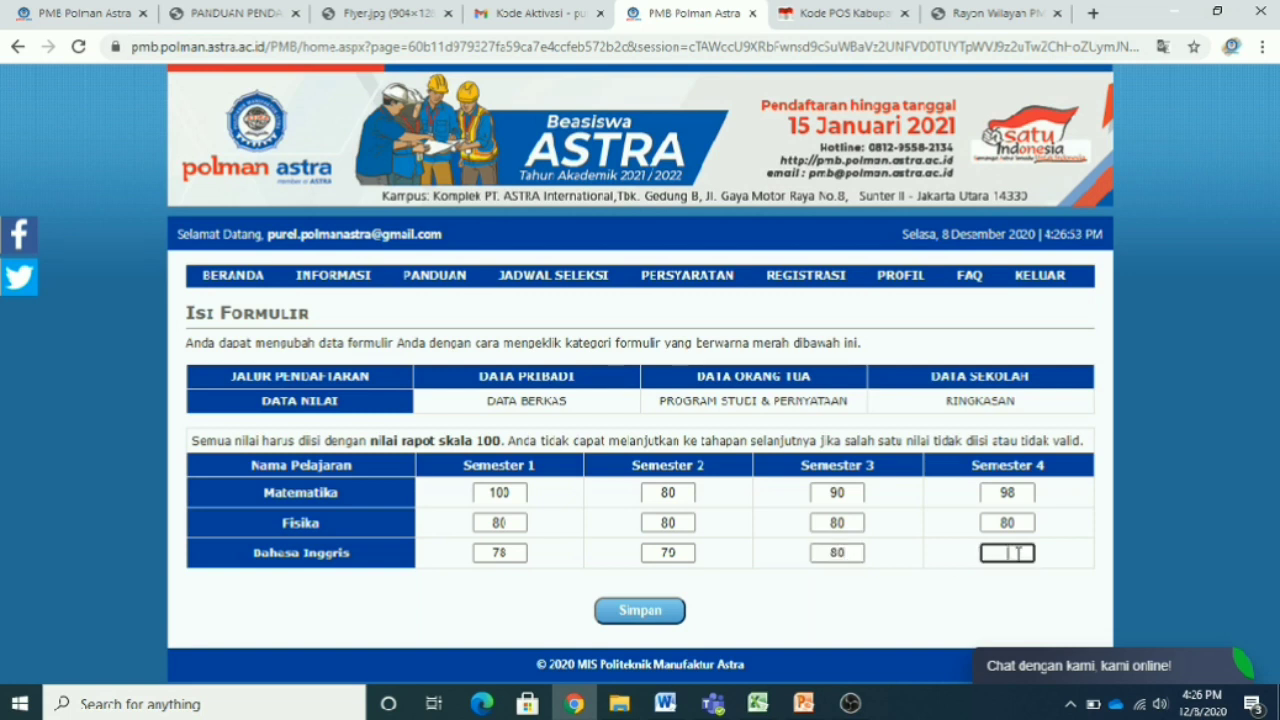
{"action": "type", "text": "100"}
{"action": "left_click", "coordinate": [953, 625]}
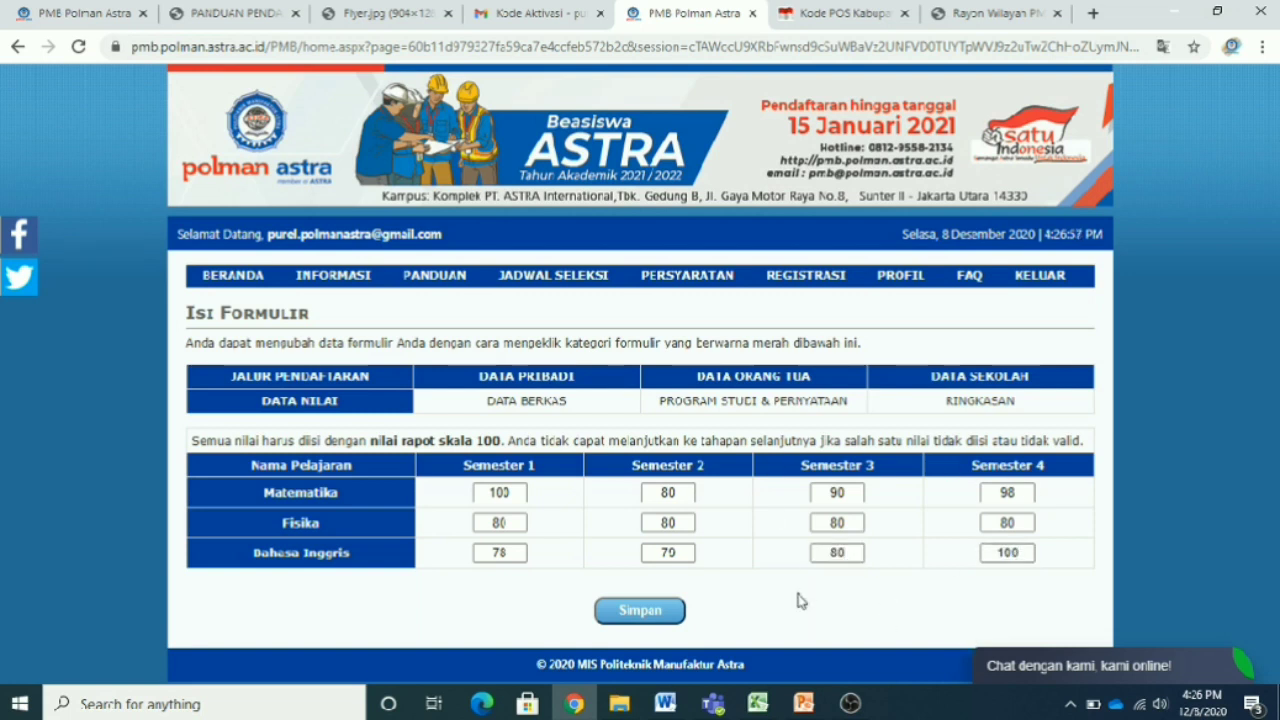
- Clear every semester 3 and 4 grade and attempt saving with them empty
{"action": "left_click", "coordinate": [826, 555]}
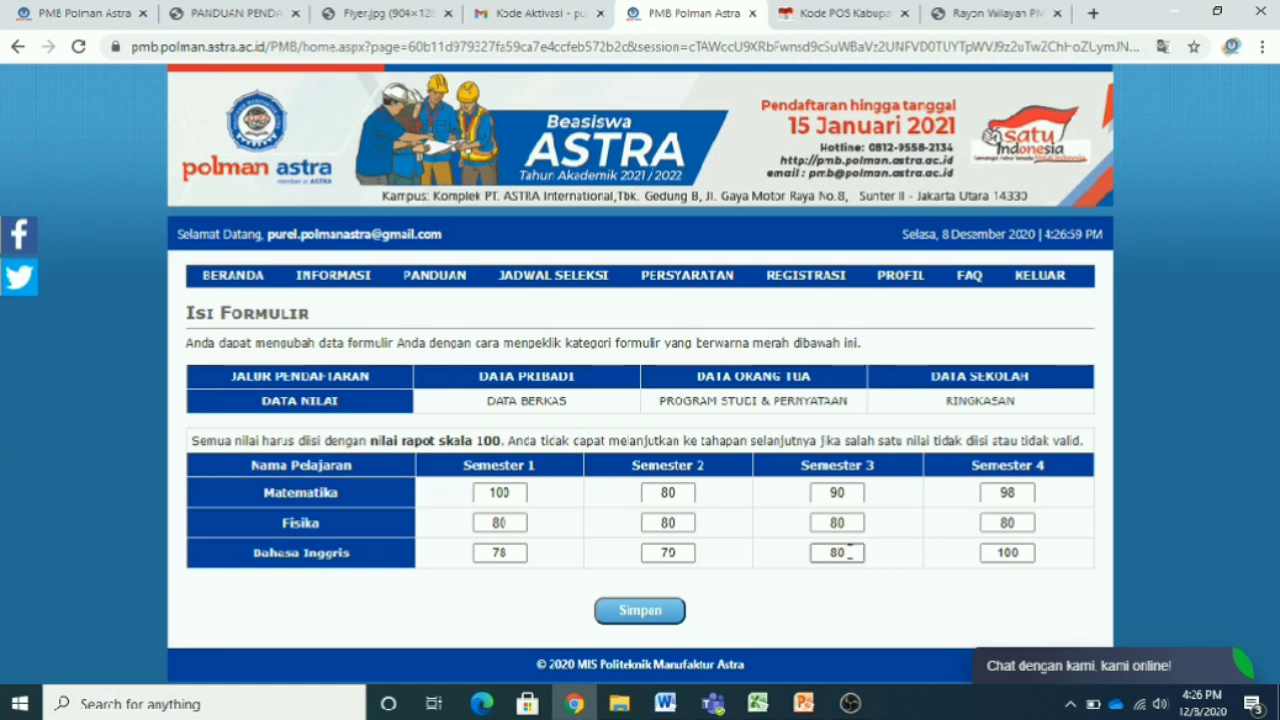
{"action": "double_click", "coordinate": [820, 553]}
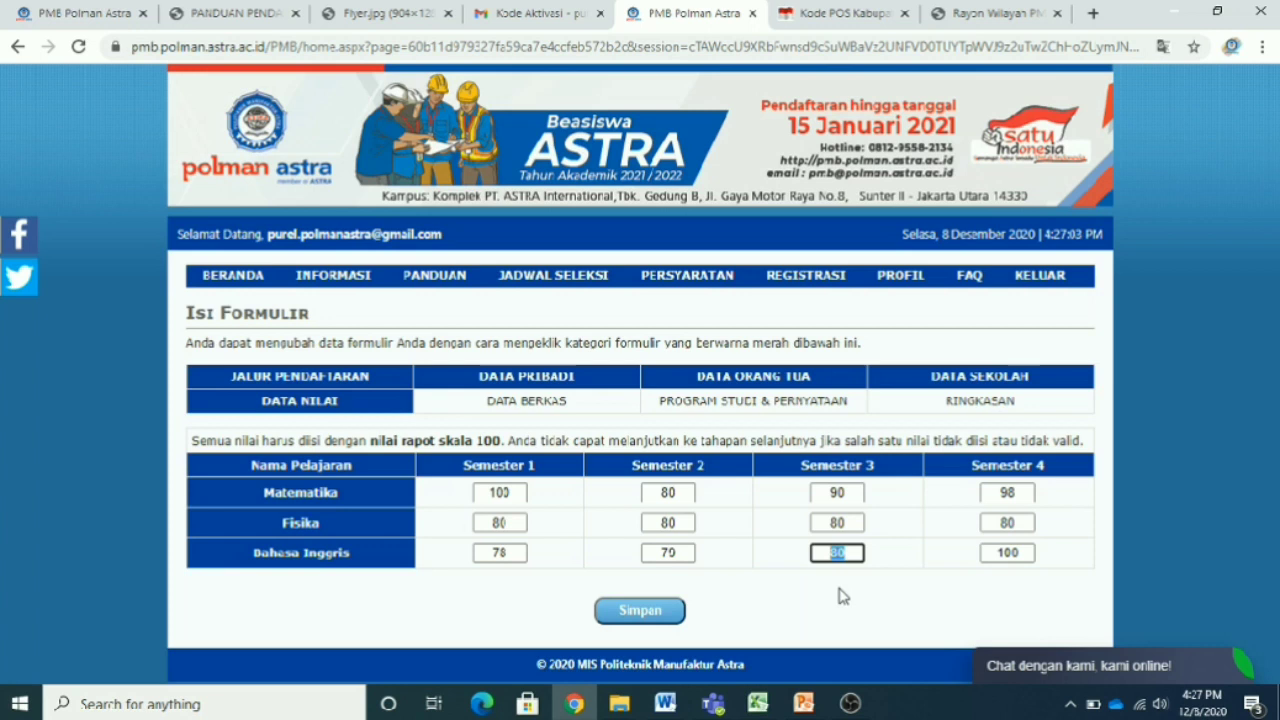
{"action": "key", "text": "BackSpace"}
{"action": "double_click", "coordinate": [836, 522]}
{"action": "key", "text": "BackSpace"}
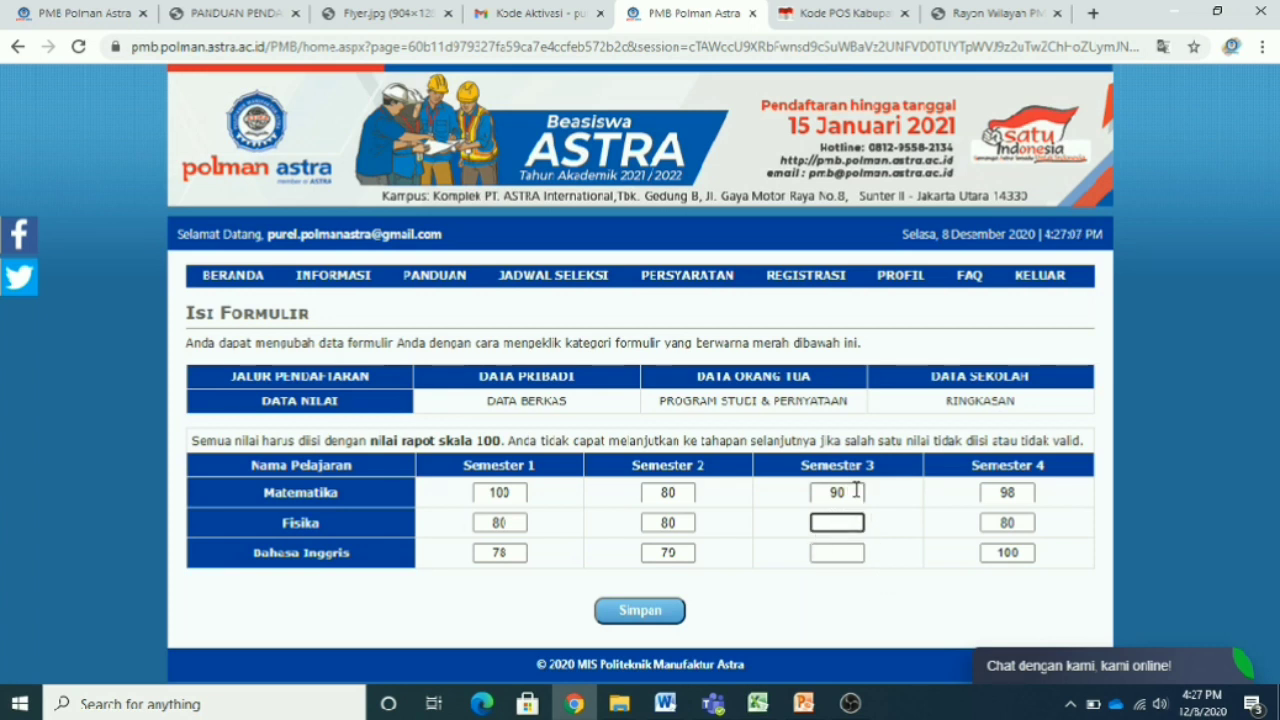
{"action": "double_click", "coordinate": [840, 492]}
{"action": "key", "text": "BackSpace"}
{"action": "double_click", "coordinate": [1022, 492]}
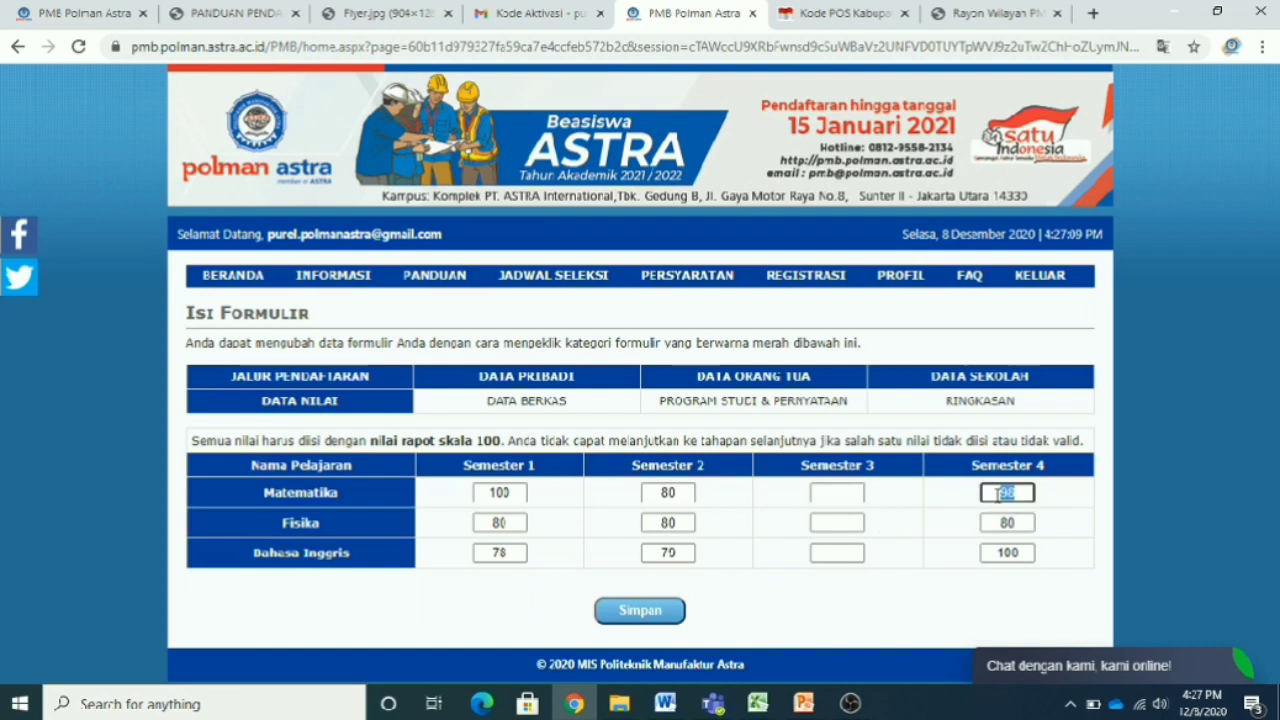
{"action": "key", "text": "BackSpace"}
{"action": "double_click", "coordinate": [1028, 522]}
{"action": "key", "text": "BackSpace"}
{"action": "double_click", "coordinate": [1010, 552]}
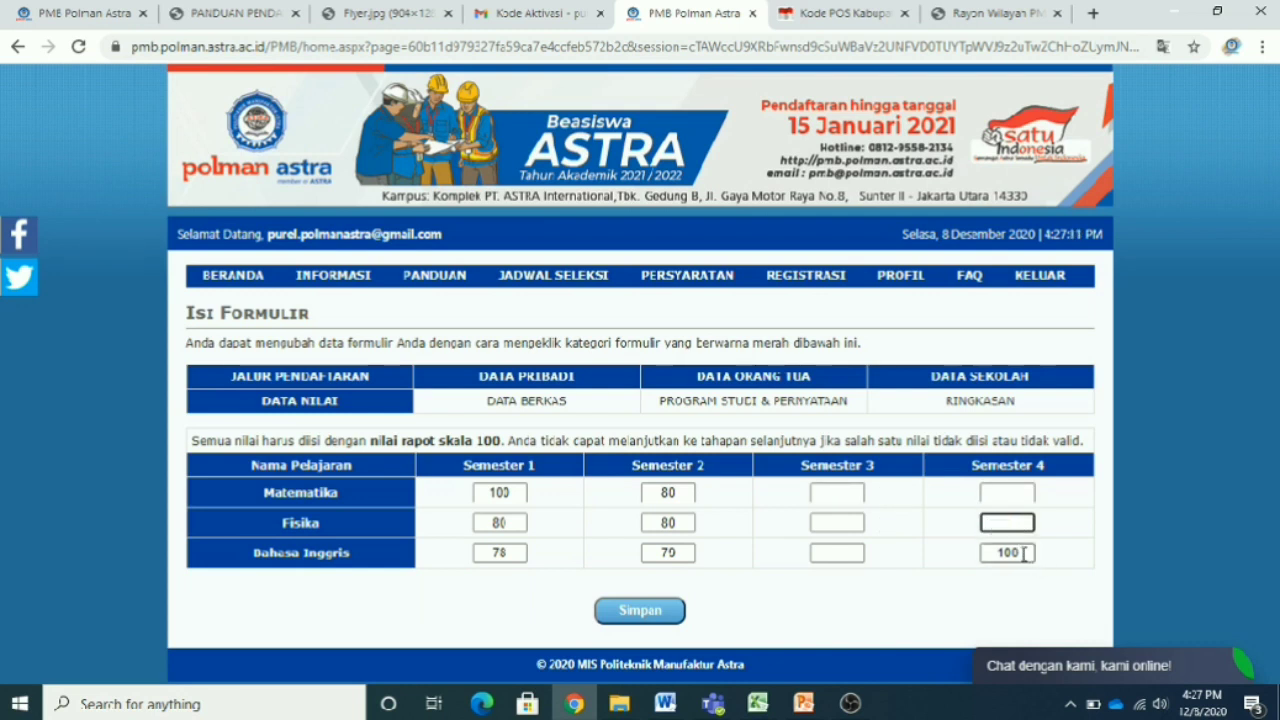
{"action": "key", "text": "BackSpace"}
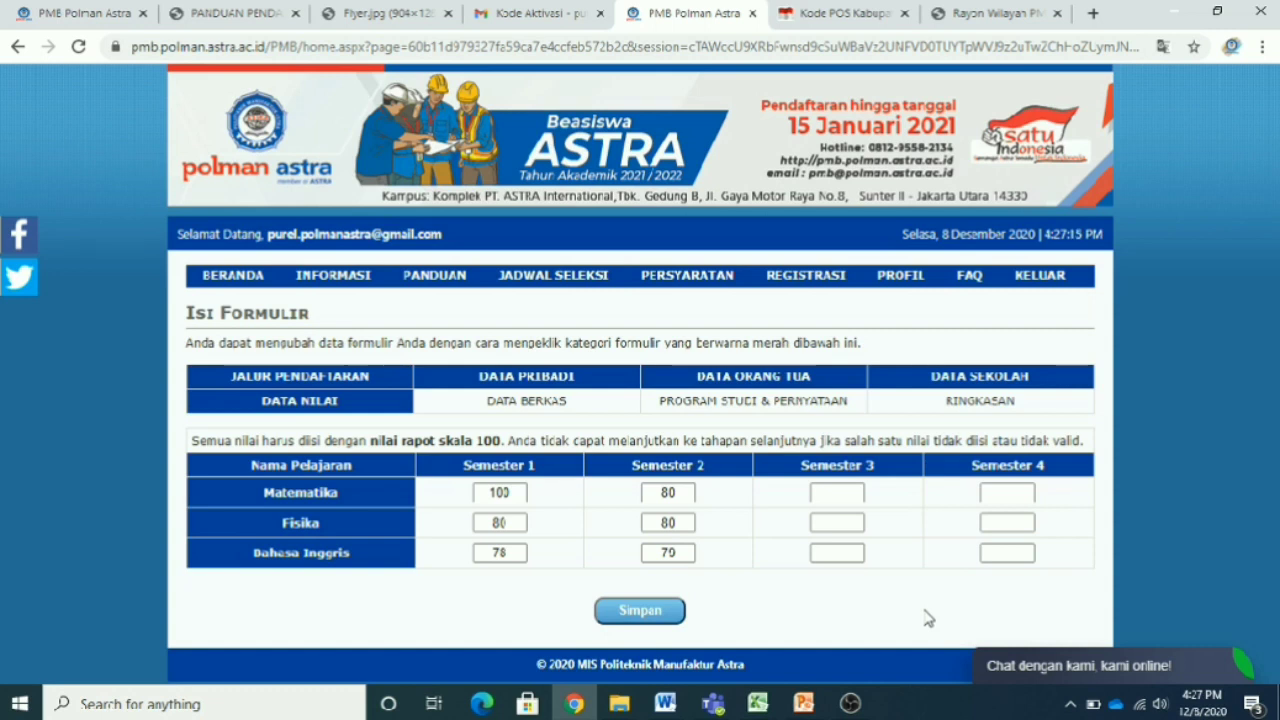
{"action": "left_click", "coordinate": [660, 627]}
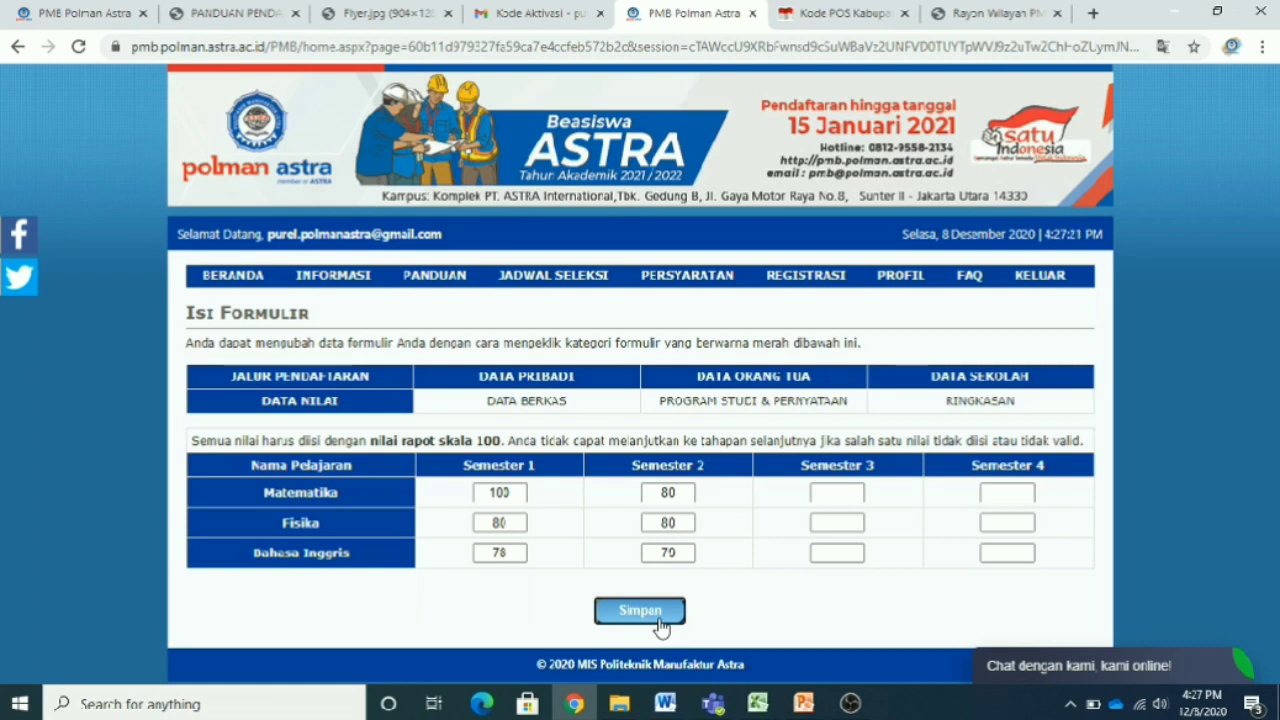
{"action": "left_click", "coordinate": [838, 492]}
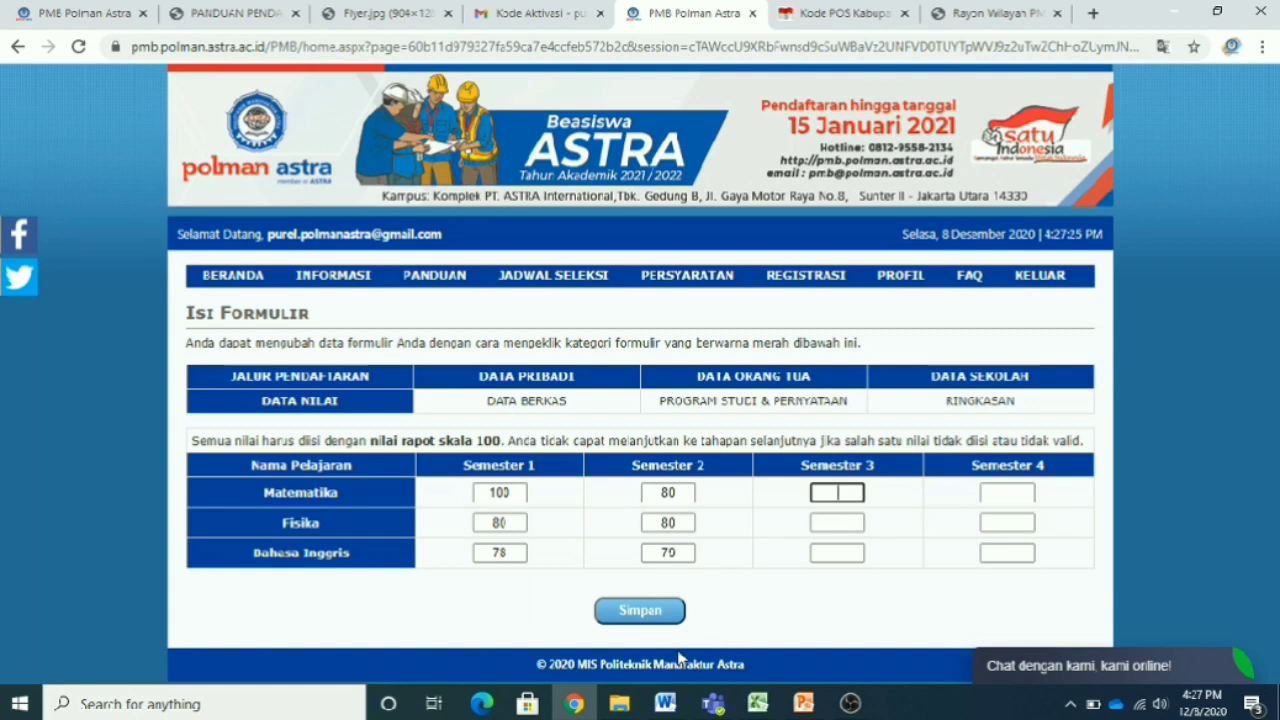
{"action": "left_click", "coordinate": [666, 620]}
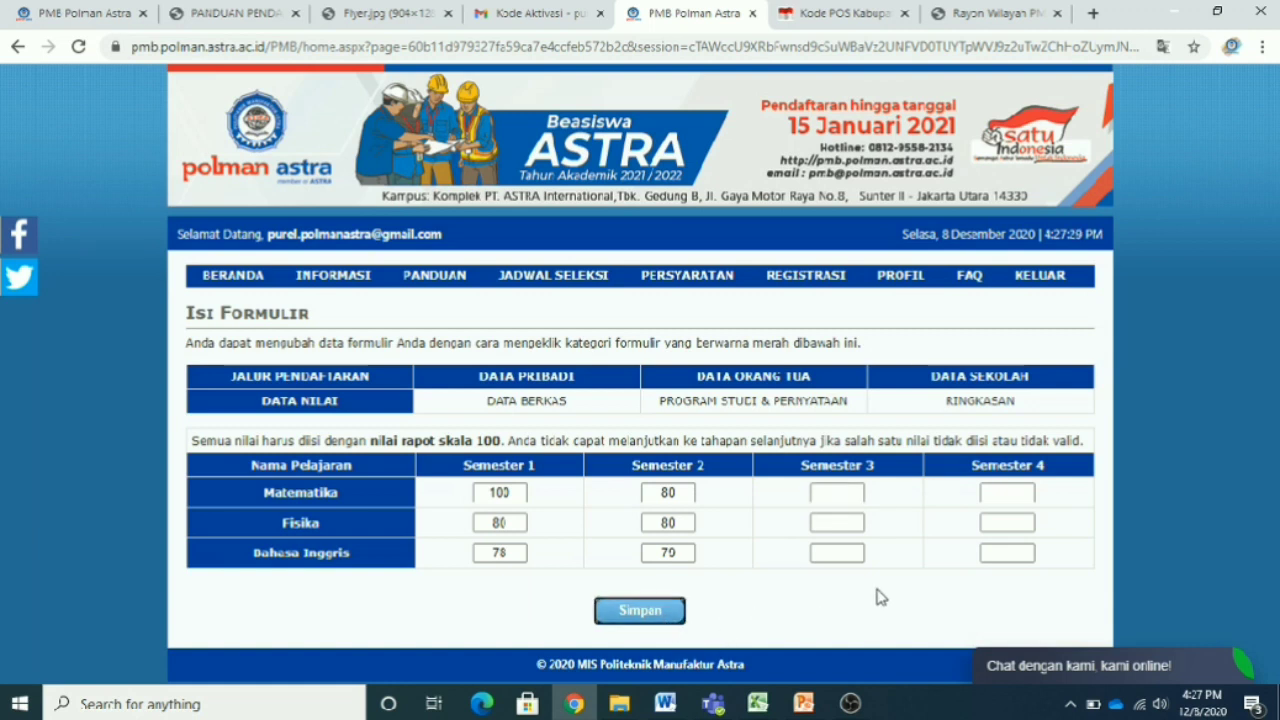
- Enter 0 in all six semester 3 and 4 grade boxes and save the grades
{"action": "left_click", "coordinate": [841, 492]}
{"action": "type", "text": "0"}
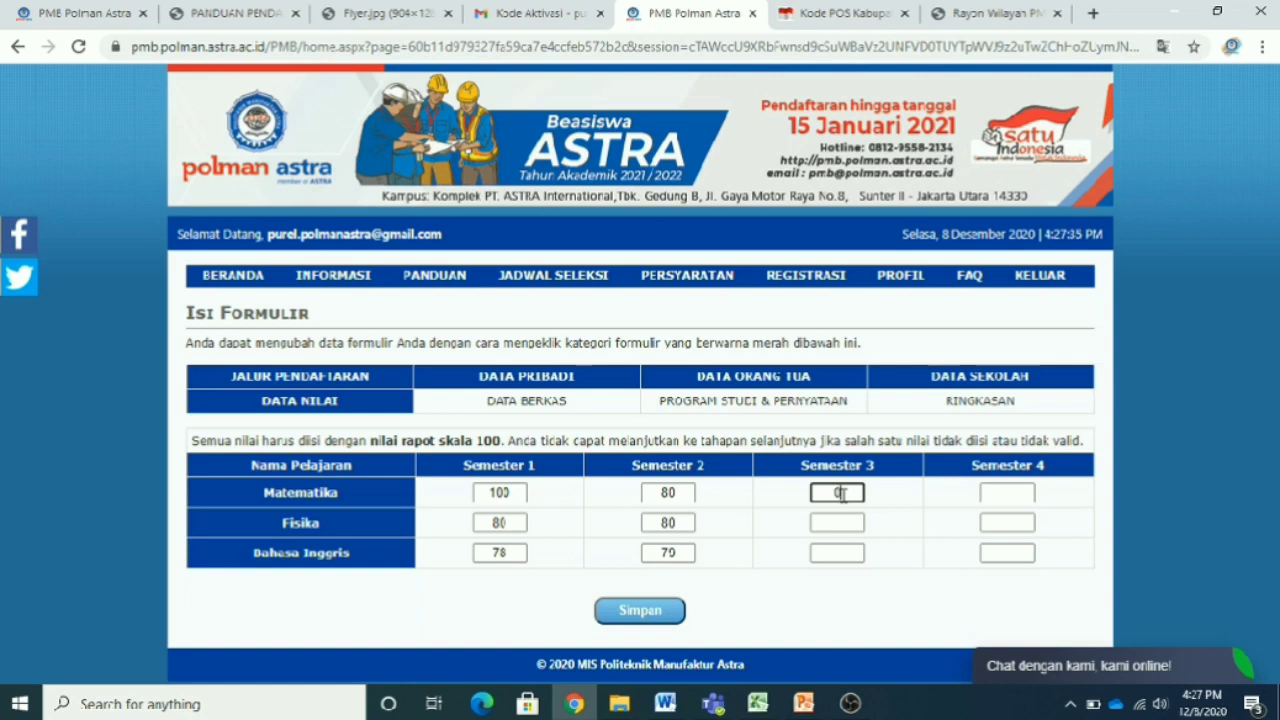
{"action": "left_click", "coordinate": [843, 522]}
{"action": "type", "text": "0"}
{"action": "left_click", "coordinate": [851, 555]}
{"action": "type", "text": "0"}
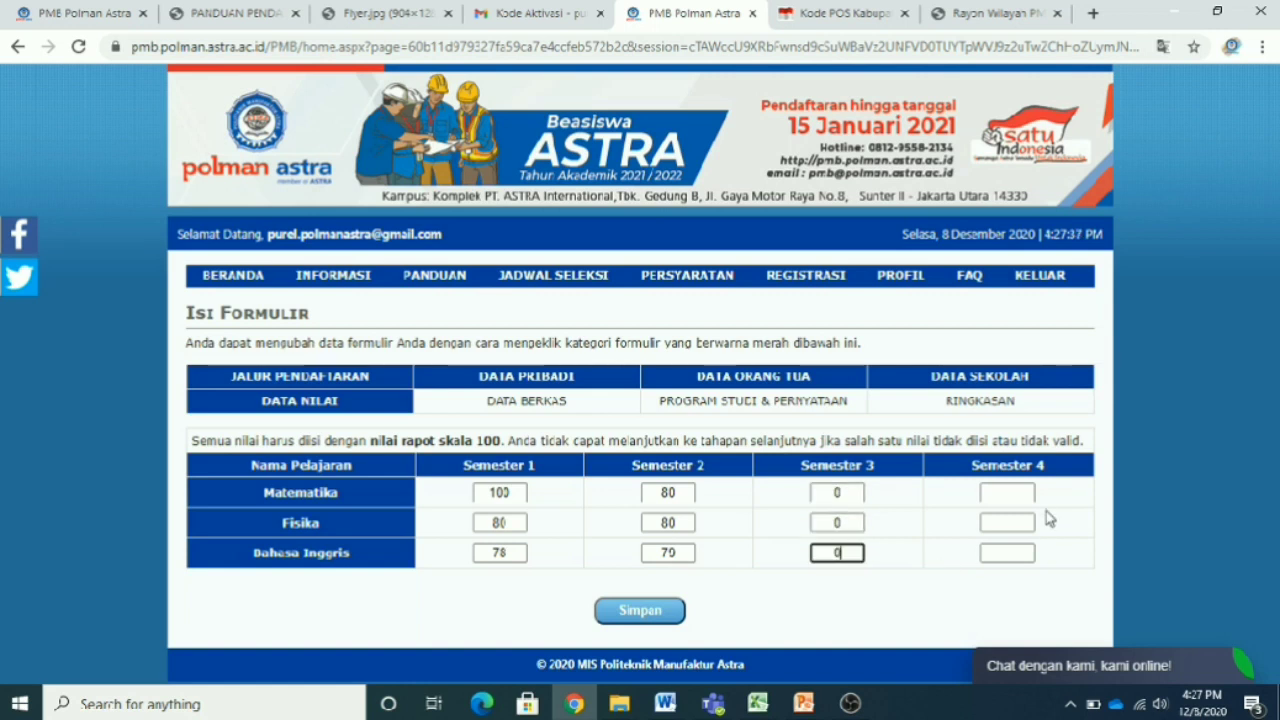
{"action": "left_click", "coordinate": [1025, 492]}
{"action": "type", "text": "0"}
{"action": "left_click", "coordinate": [1009, 525]}
{"action": "type", "text": "0"}
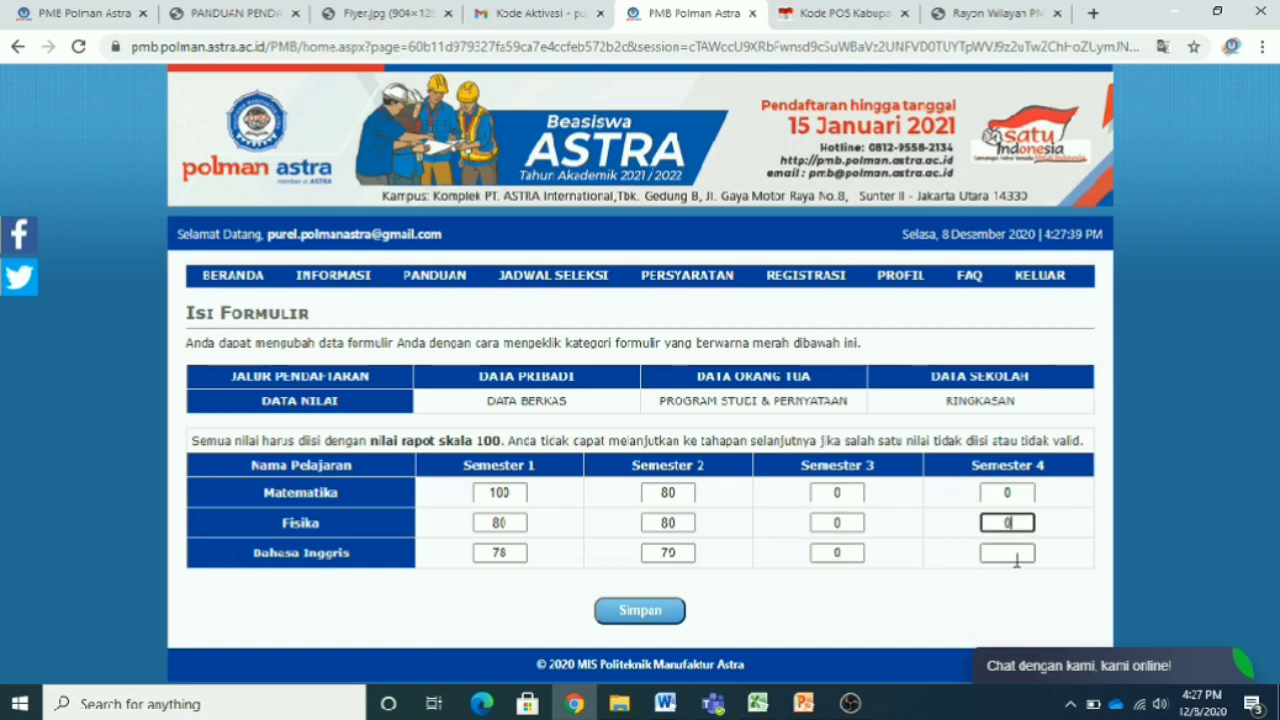
{"action": "left_click", "coordinate": [1014, 555]}
{"action": "type", "text": "0"}
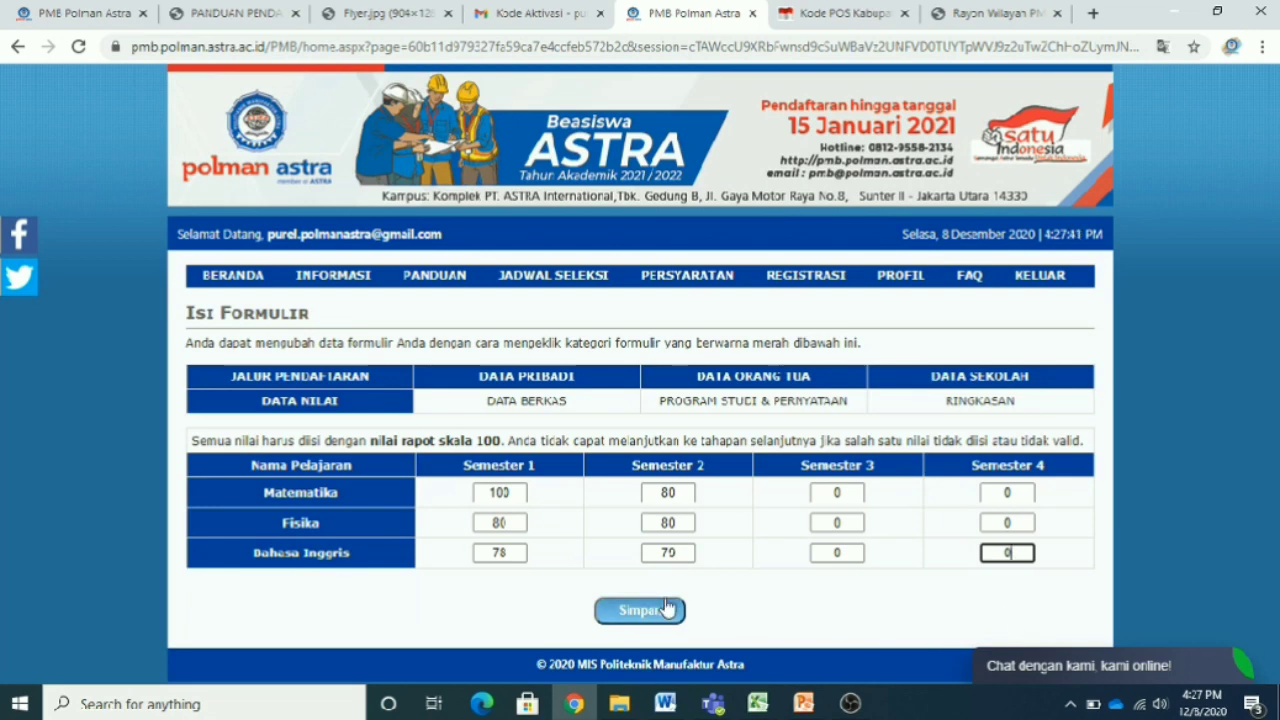
{"action": "left_click", "coordinate": [665, 611]}
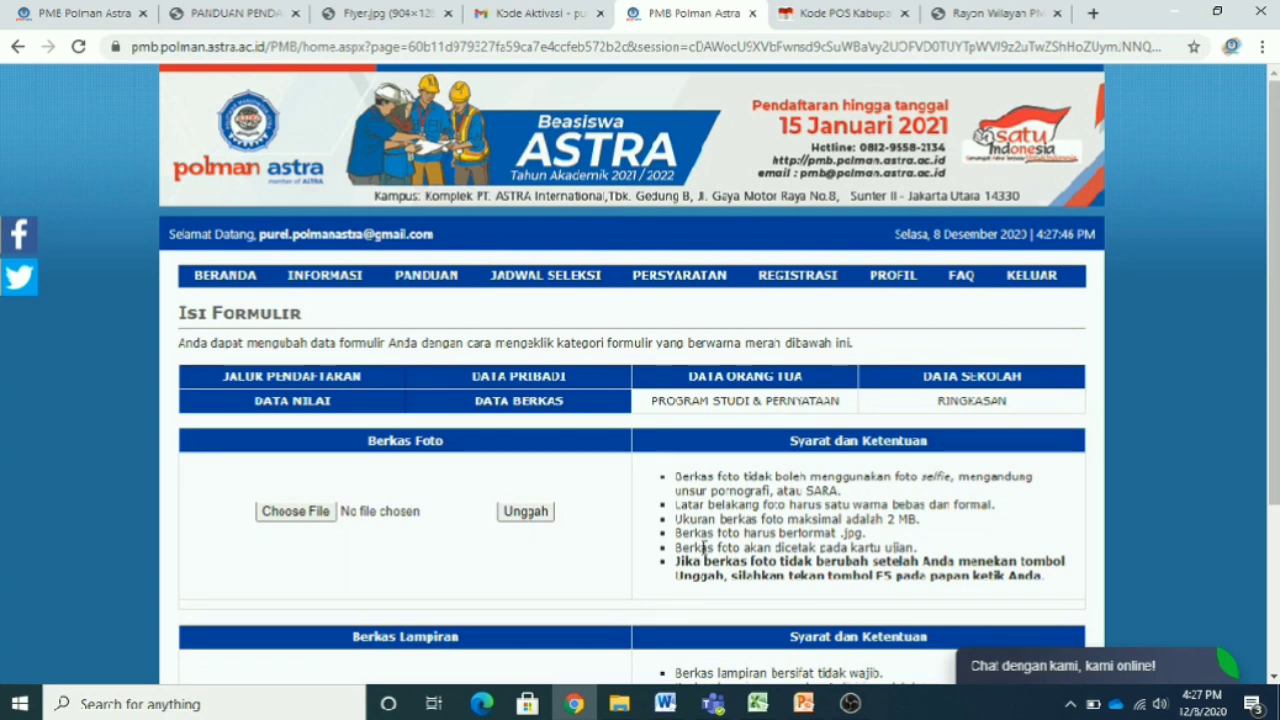
{"action": "scroll", "coordinate": [704, 548], "scroll_direction": "down", "scroll_amount": 2}
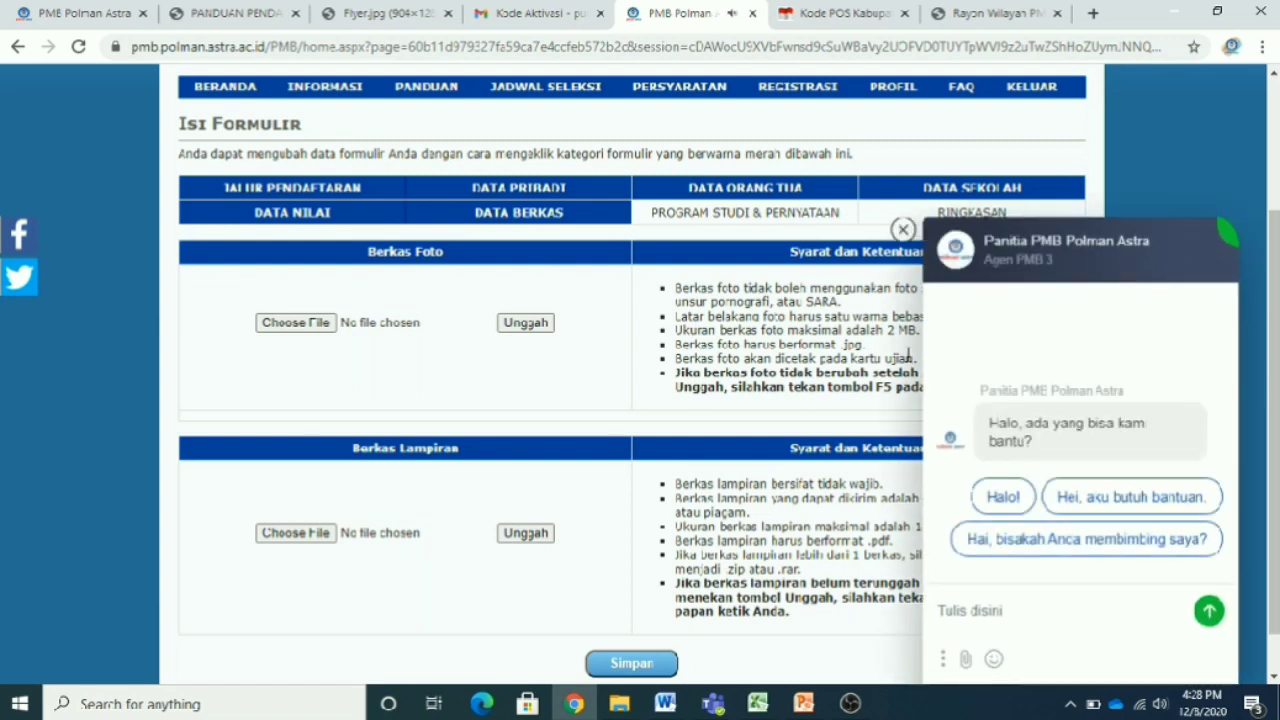
- Close the live chat panel and highlight the required .jpg photo format
{"action": "left_click", "coordinate": [903, 229]}
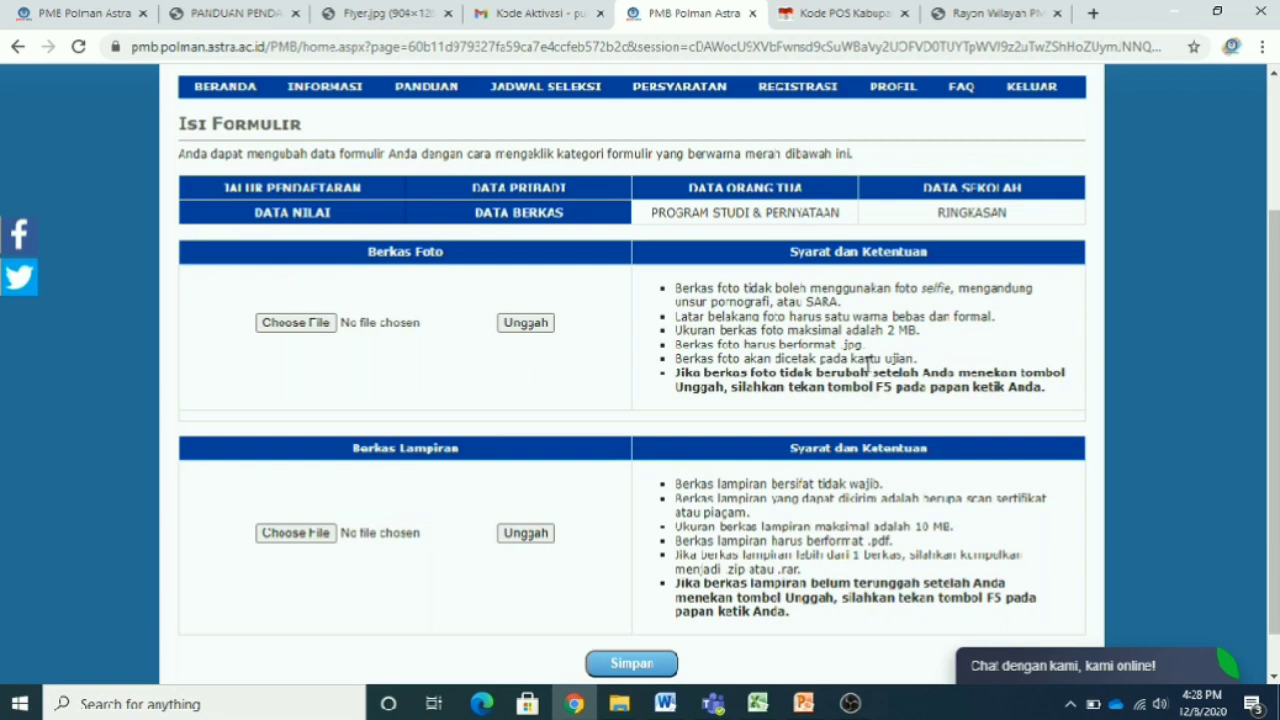
{"action": "mouse_move", "coordinate": [866, 346]}
{"action": "left_mouse_down"}
{"action": "mouse_move", "coordinate": [850, 358]}
{"action": "mouse_move", "coordinate": [841, 348]}
{"action": "left_mouse_up"}
- Choose 'WhatsApp Image 2020-12-08 at 14.26.43.jpg' from Downloads as the Berkas Foto file
{"action": "left_click", "coordinate": [281, 323]}
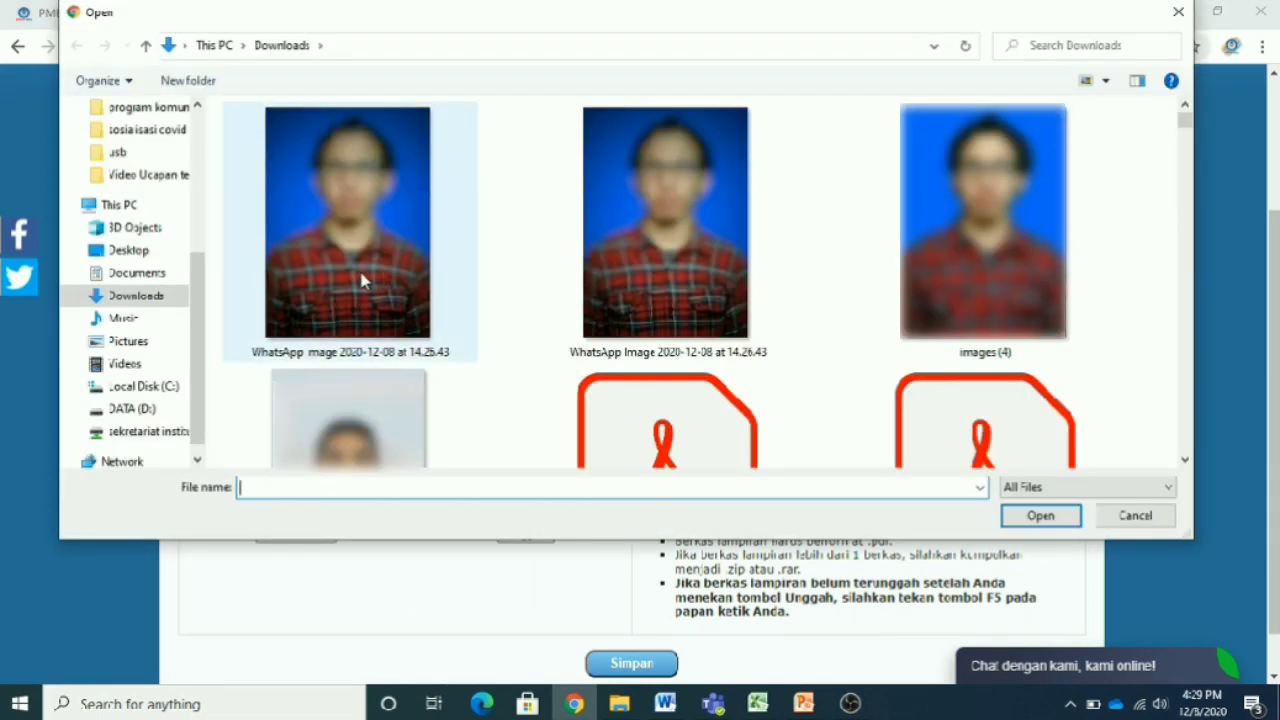
{"action": "left_click", "coordinate": [137, 273]}
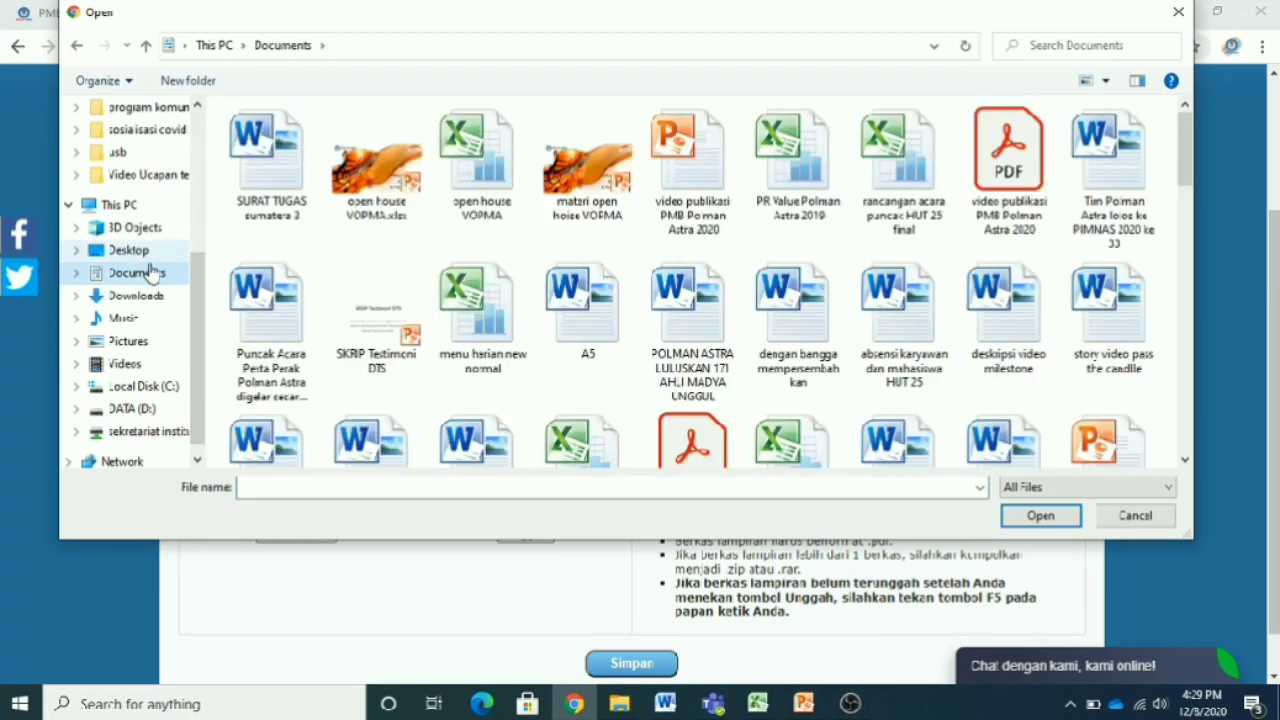
{"action": "left_click", "coordinate": [143, 345]}
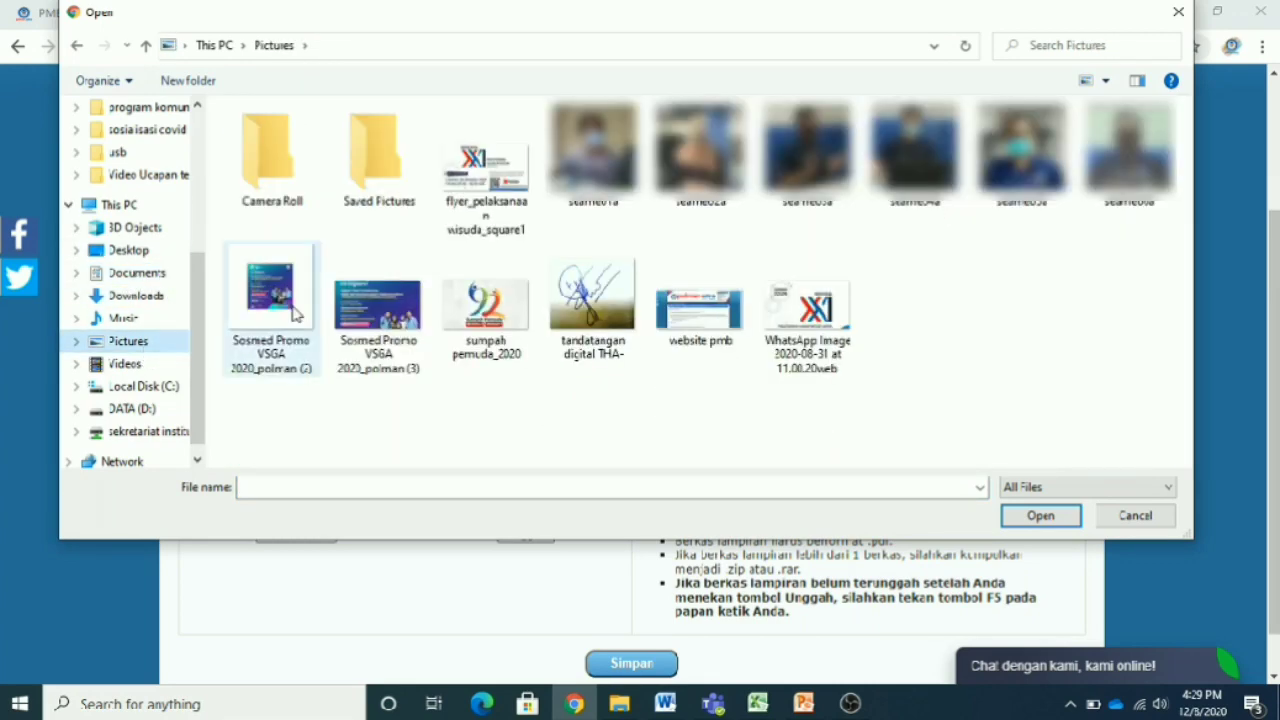
{"action": "double_click", "coordinate": [350, 215]}
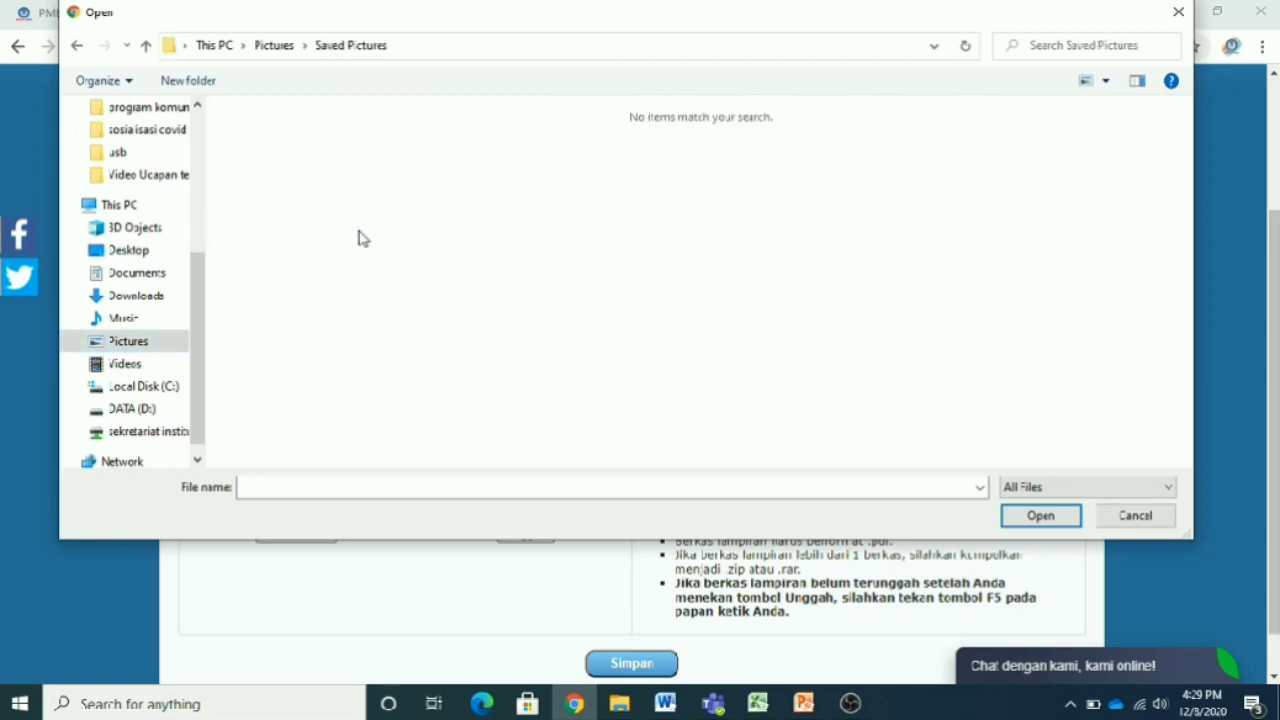
{"action": "left_click", "coordinate": [165, 298]}
{"action": "left_click", "coordinate": [333, 290]}
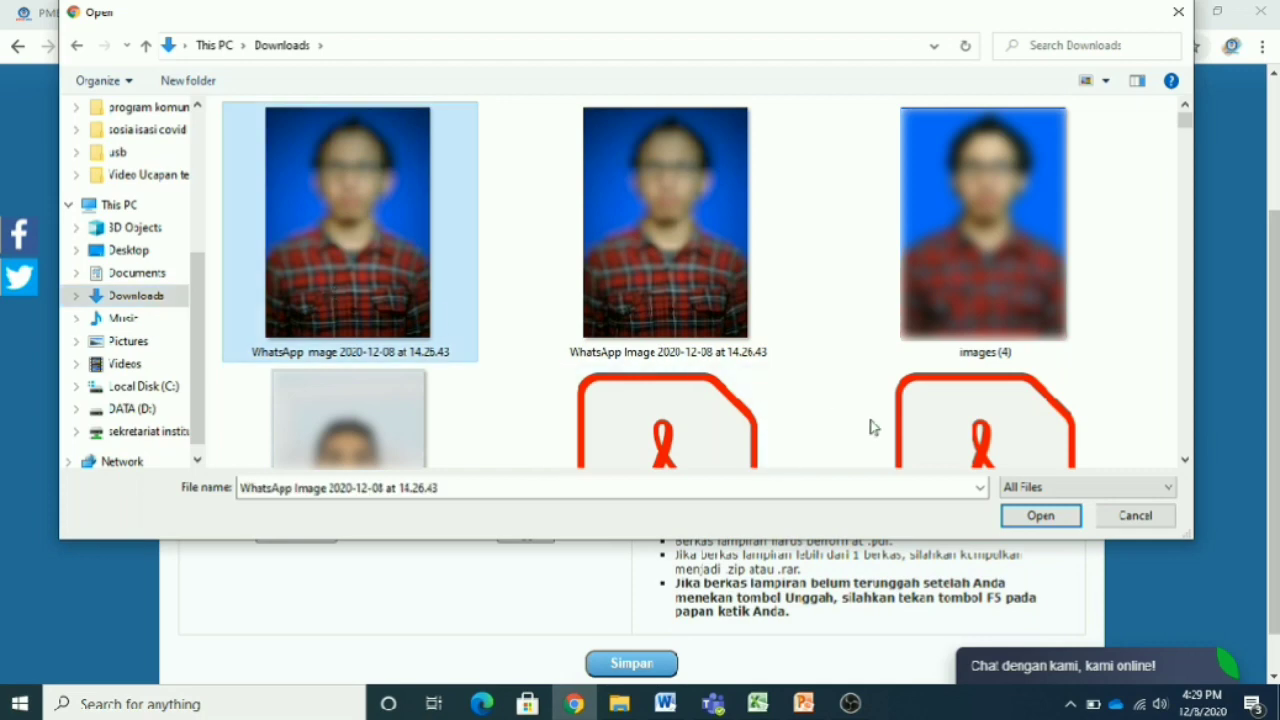
{"action": "left_click", "coordinate": [1066, 526]}
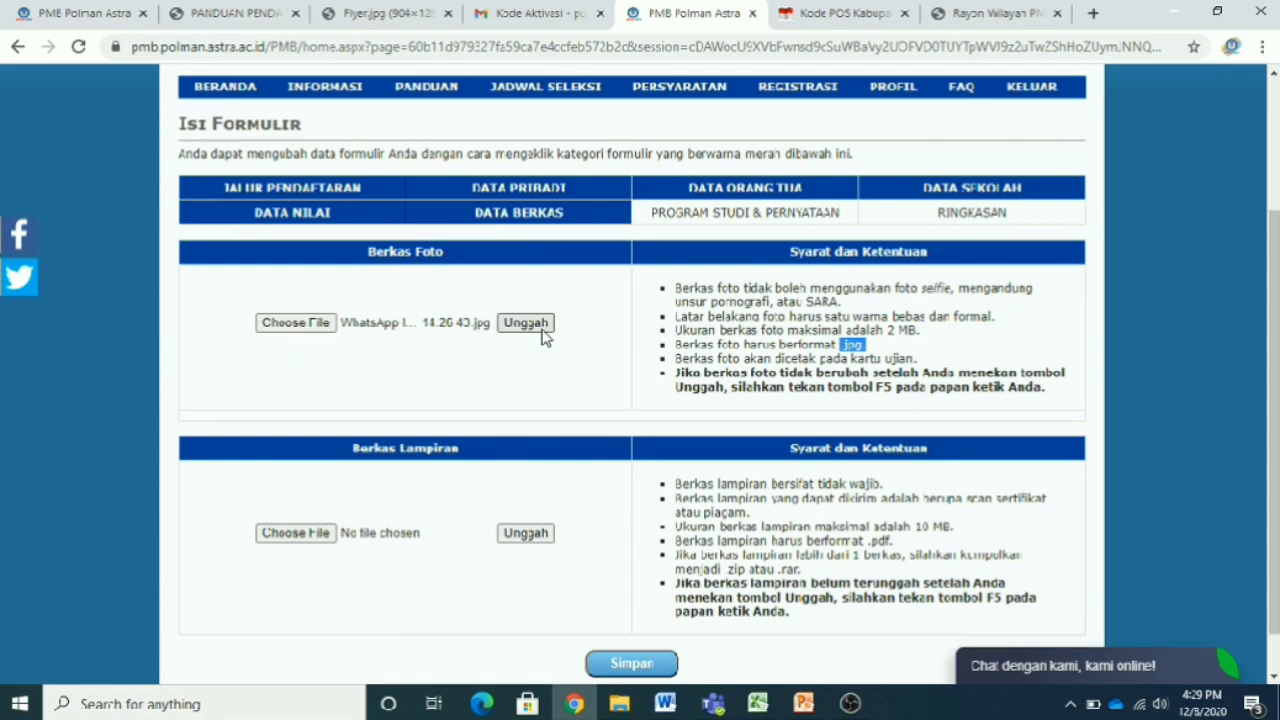
- Try uploading the selected photo with Unggah
{"action": "left_click", "coordinate": [541, 332]}
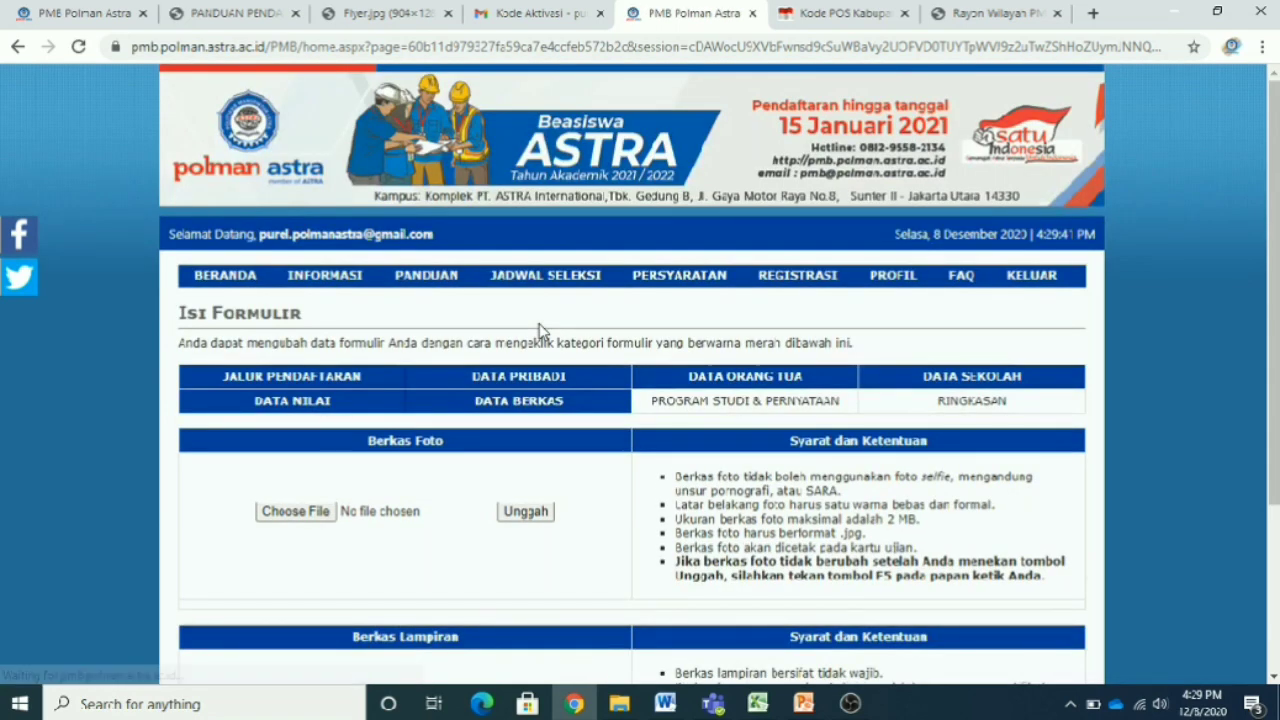
{"action": "scroll", "coordinate": [594, 503], "scroll_direction": "down", "scroll_amount": 2}
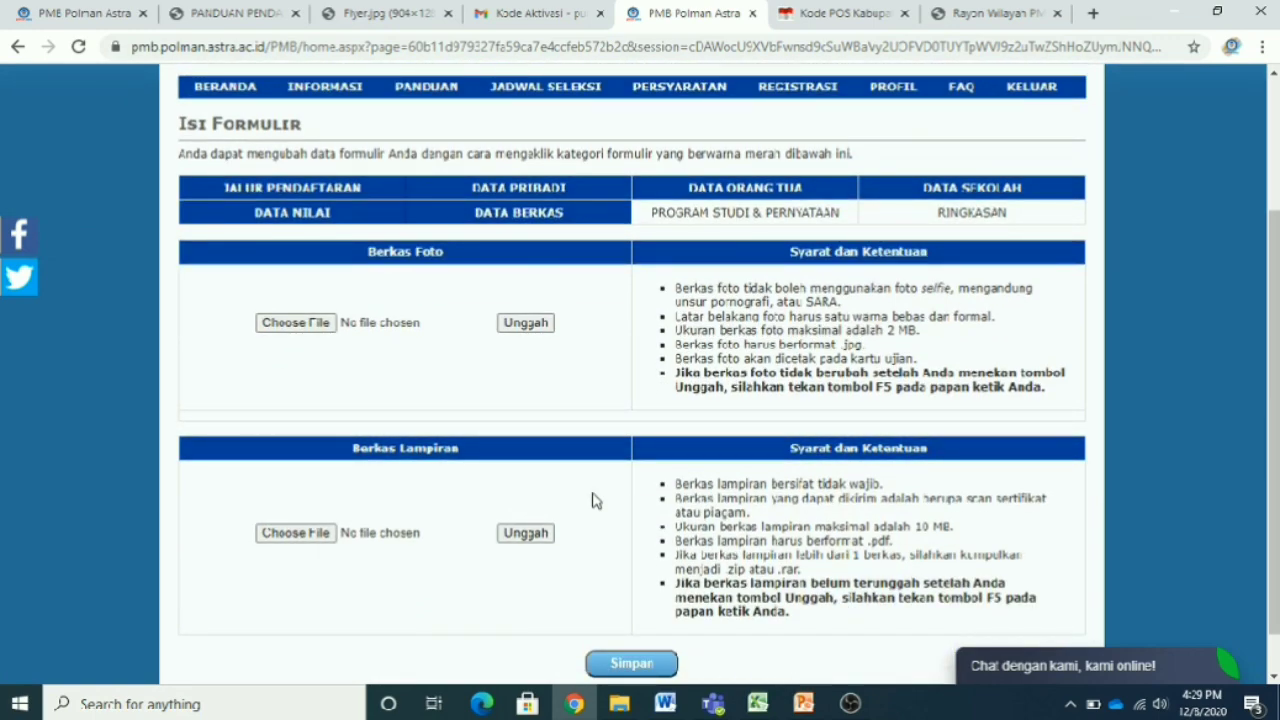
{"action": "scroll", "coordinate": [592, 500], "scroll_direction": "down", "scroll_amount": 1}
{"action": "scroll", "coordinate": [592, 500], "scroll_direction": "up", "scroll_amount": 2}
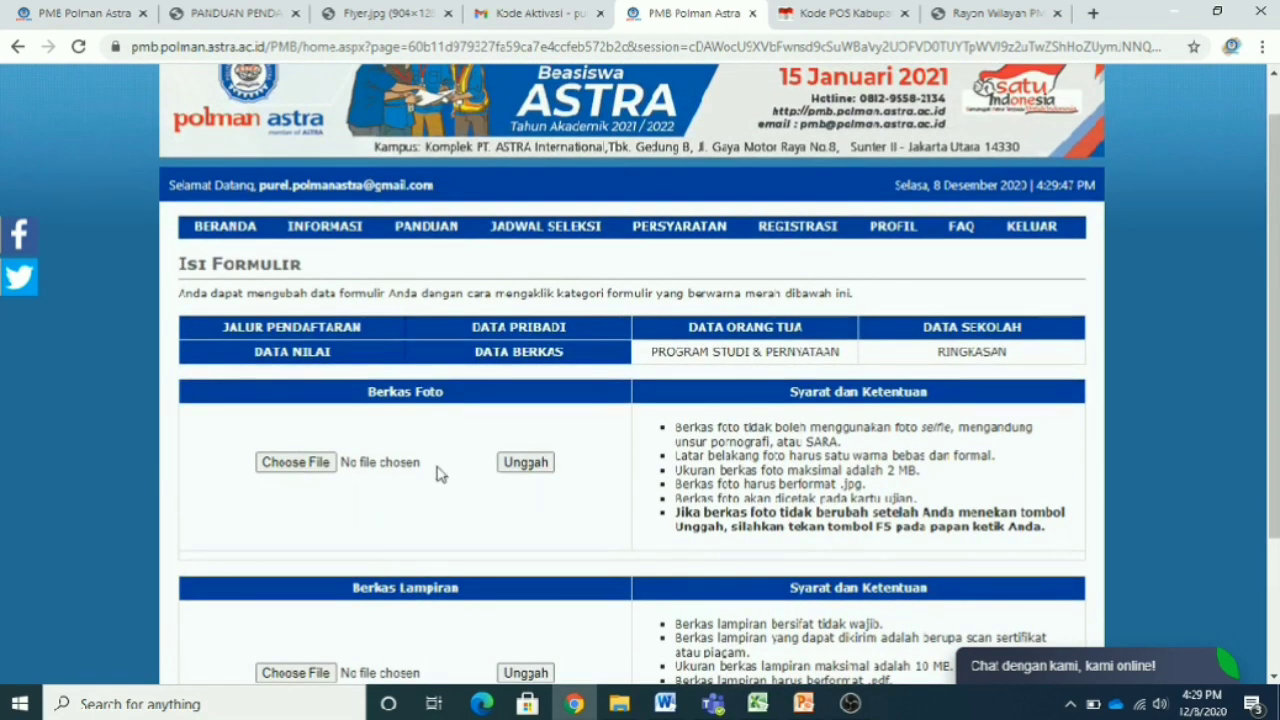
- Reselect the WhatsApp image and upload it so the Berkas Foto preview appears
{"action": "left_click", "coordinate": [295, 463]}
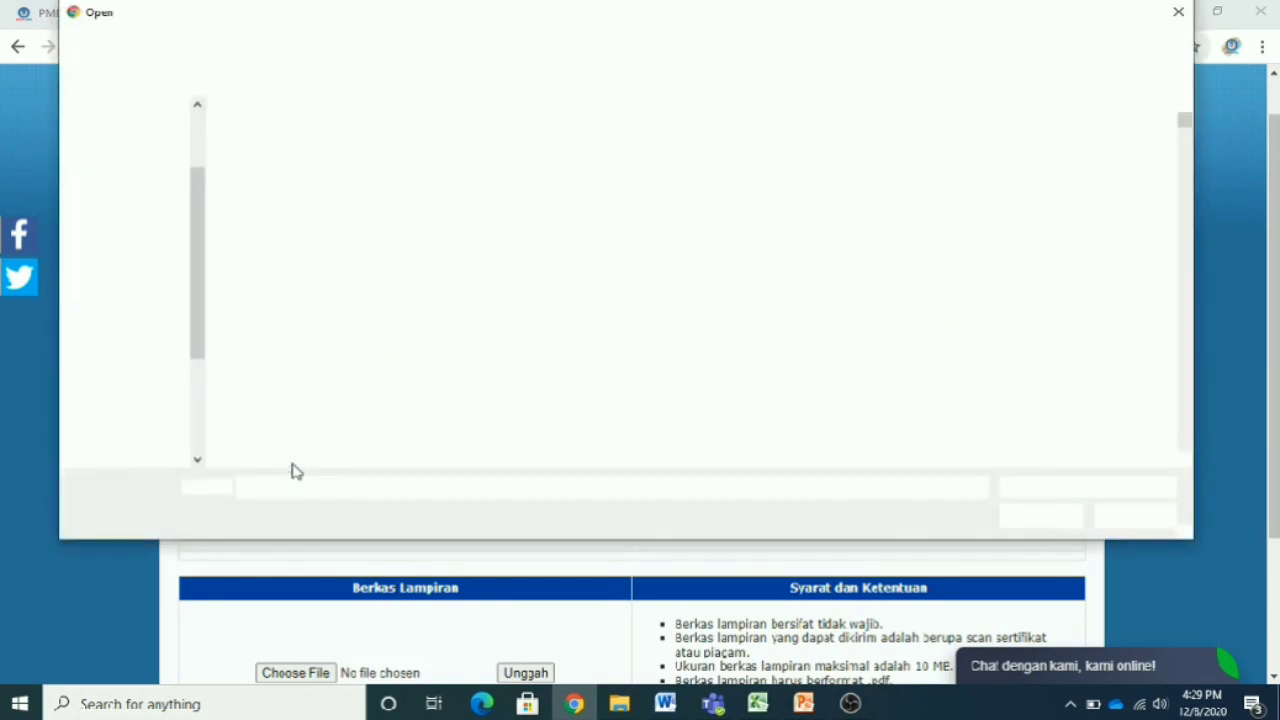
{"action": "left_click", "coordinate": [367, 298]}
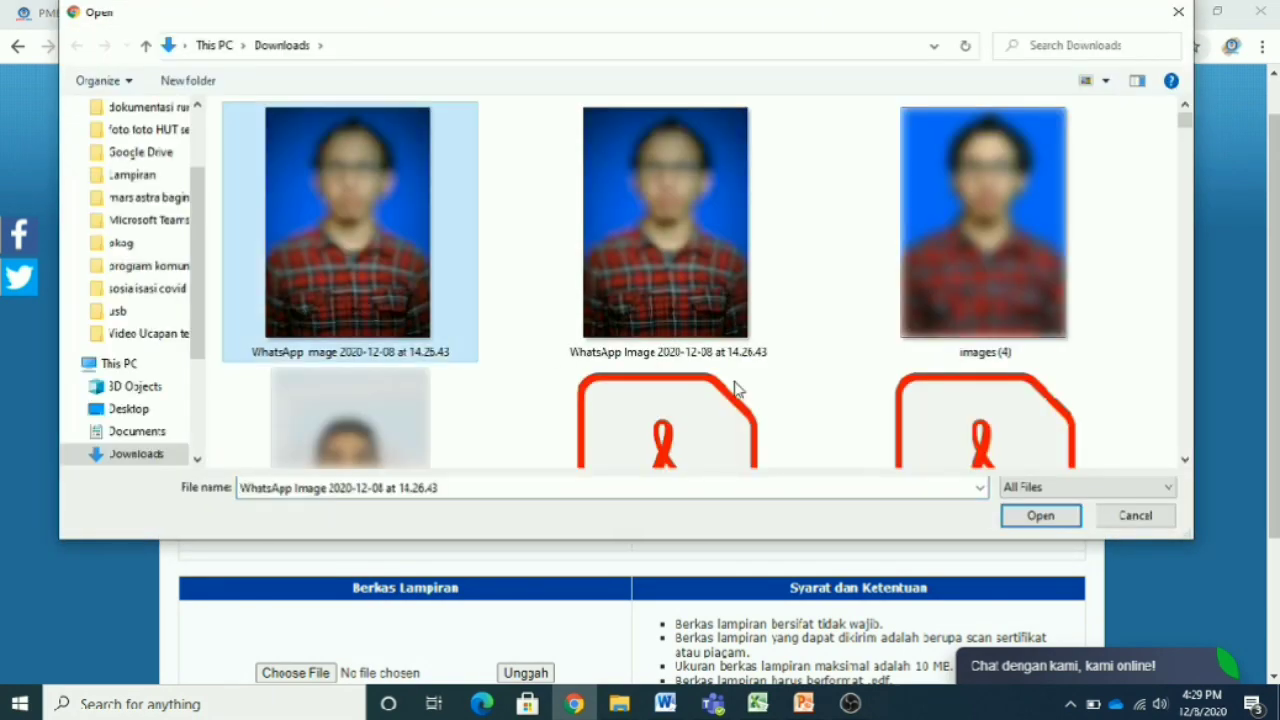
{"action": "left_click", "coordinate": [1043, 517]}
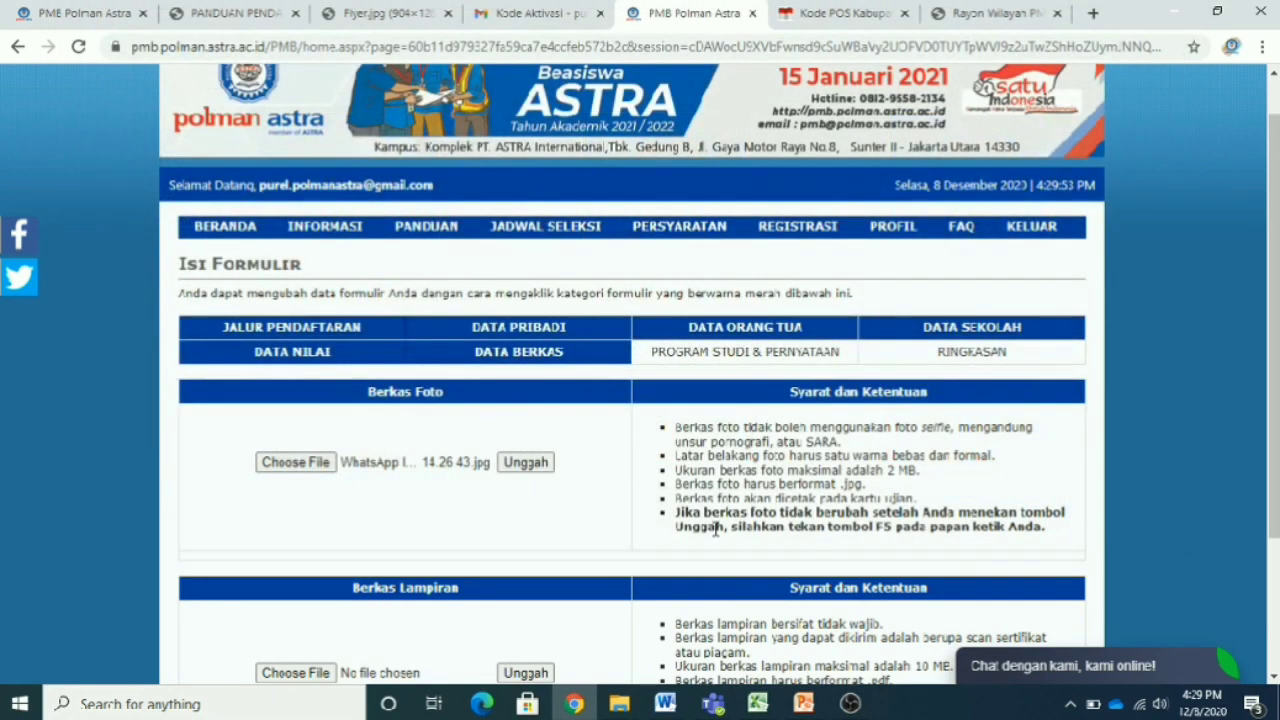
{"action": "scroll", "coordinate": [567, 518], "scroll_direction": "down", "scroll_amount": 1}
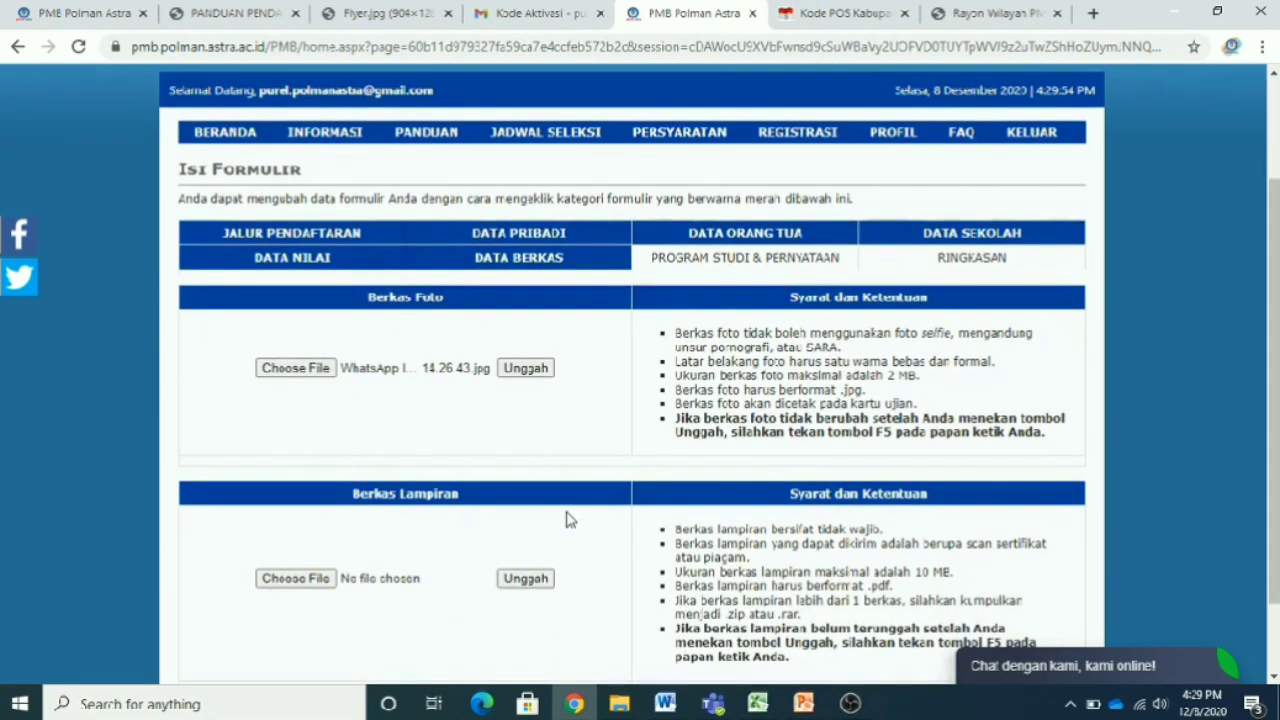
{"action": "left_click", "coordinate": [530, 376]}
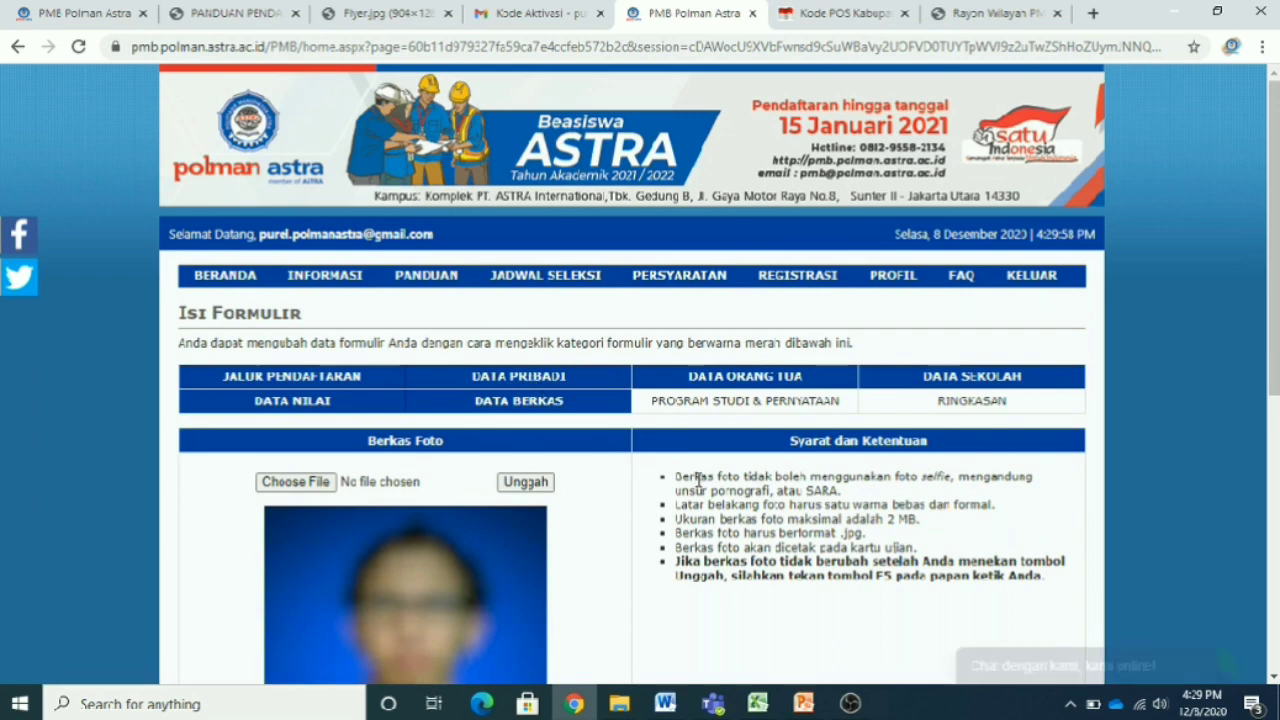
{"action": "scroll", "coordinate": [699, 487], "scroll_direction": "down", "scroll_amount": 3}
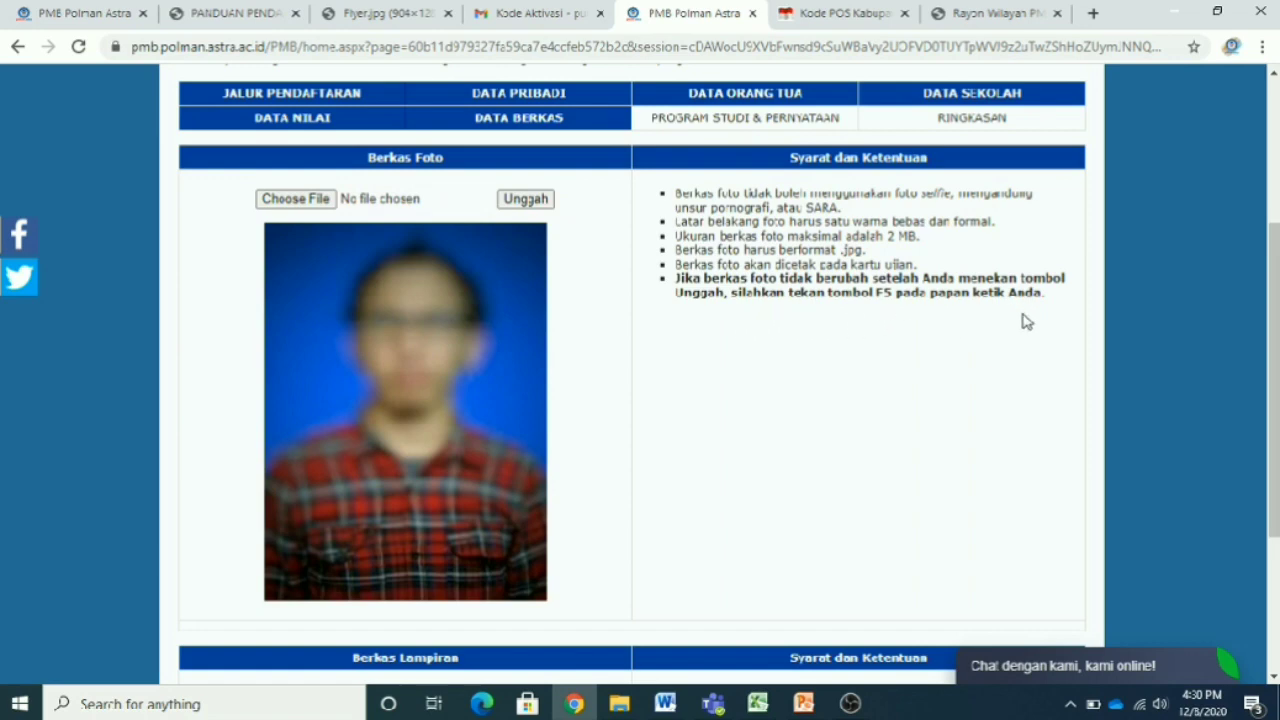
{"action": "scroll", "coordinate": [566, 409], "scroll_direction": "down", "scroll_amount": 3}
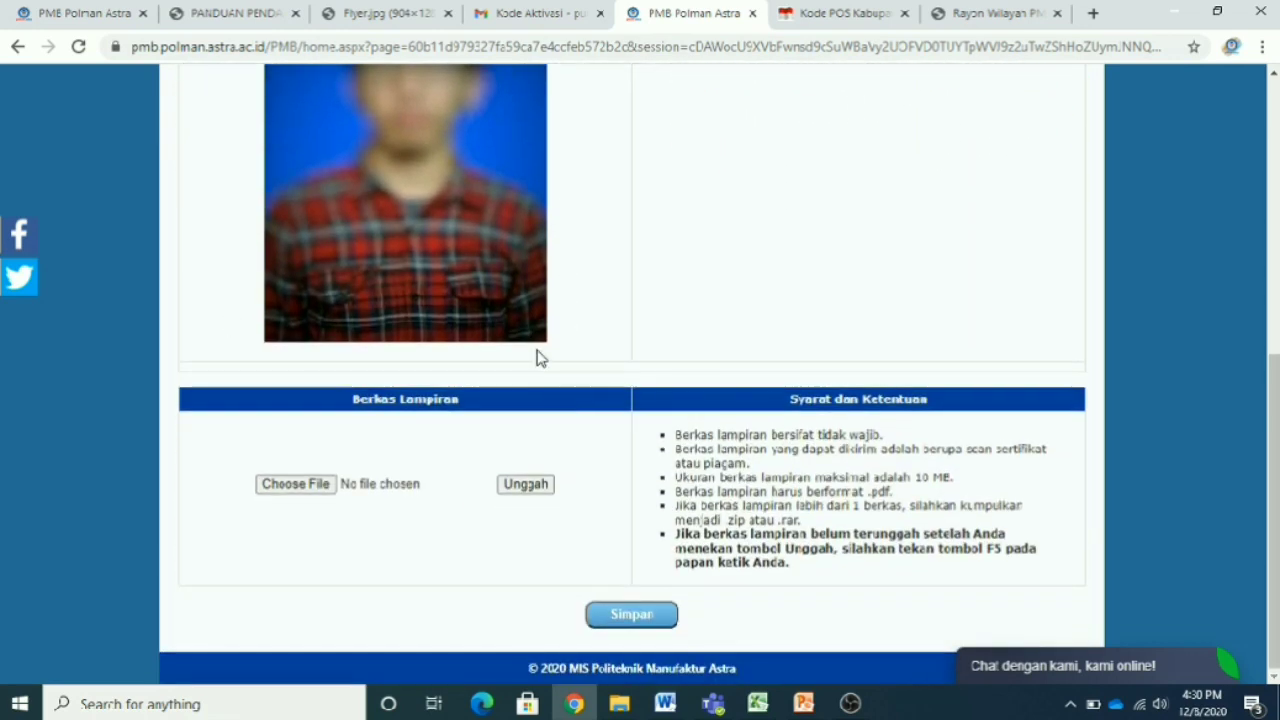
{"action": "scroll", "coordinate": [537, 357], "scroll_direction": "up", "scroll_amount": 3}
{"action": "scroll", "coordinate": [669, 396], "scroll_direction": "down", "scroll_amount": 2}
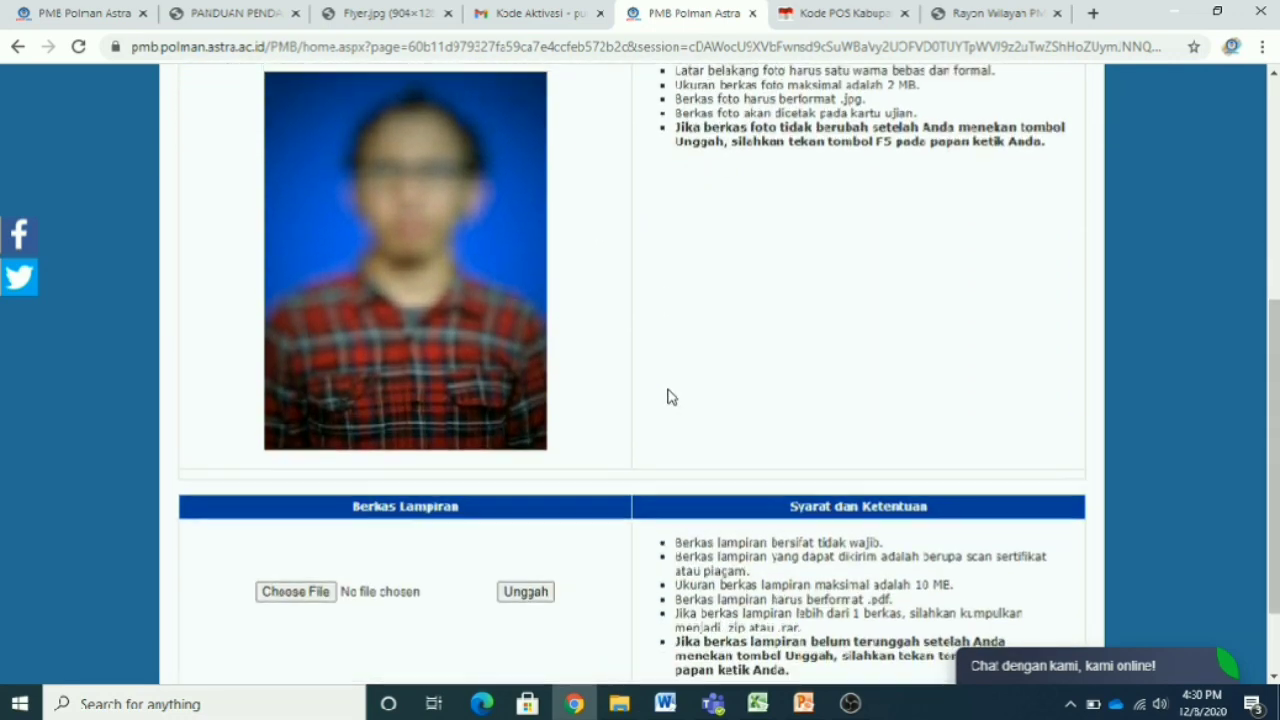
{"action": "scroll", "coordinate": [669, 397], "scroll_direction": "up", "scroll_amount": 2}
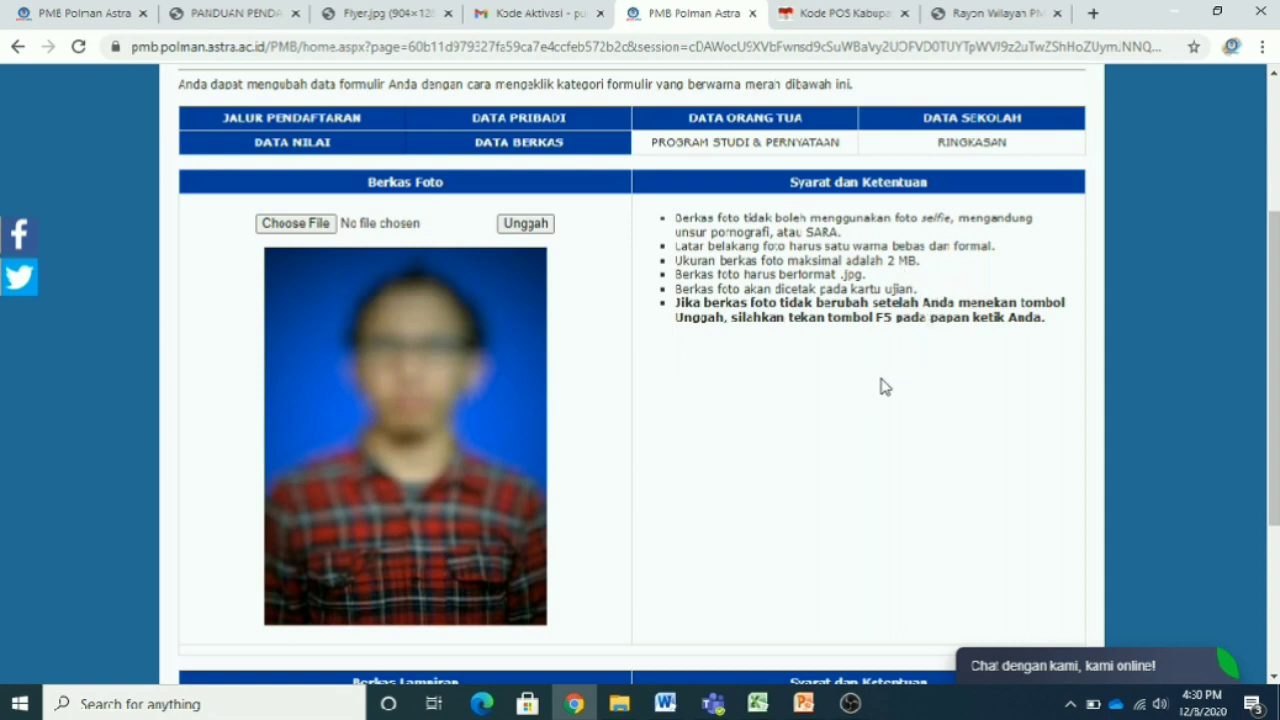
{"action": "scroll", "coordinate": [663, 491], "scroll_direction": "down", "scroll_amount": 1}
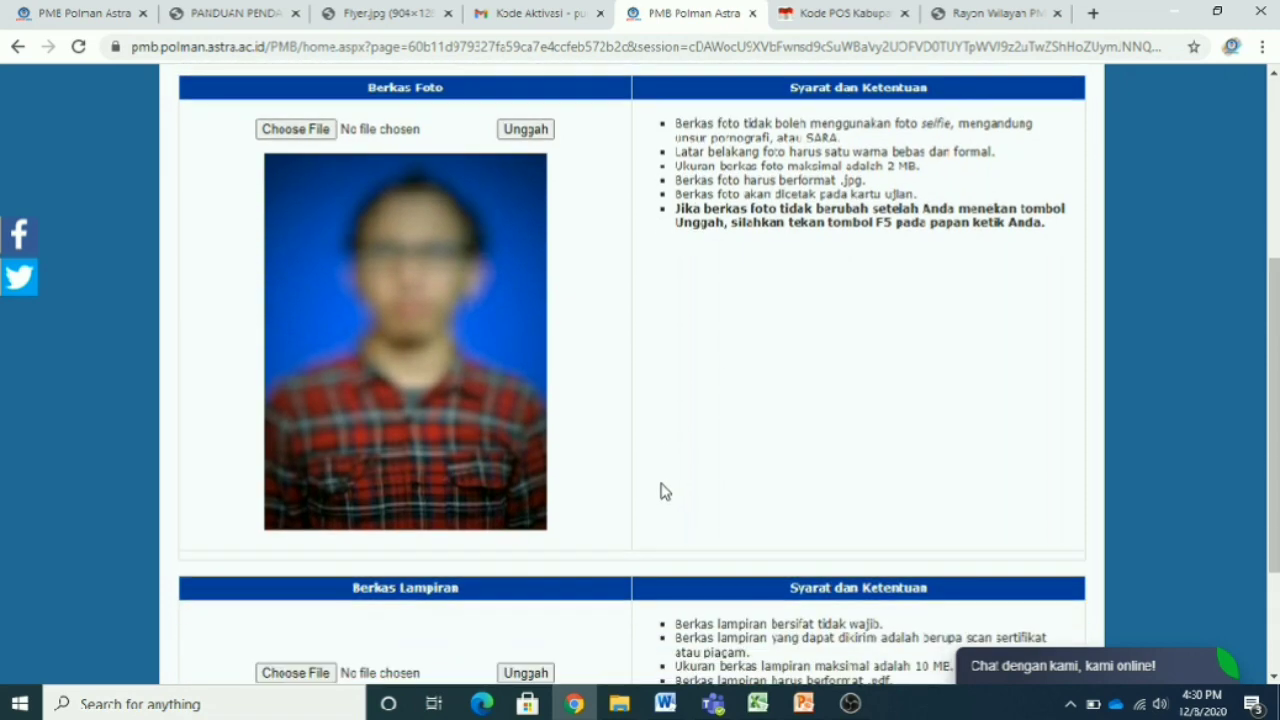
{"action": "scroll", "coordinate": [663, 491], "scroll_direction": "down", "scroll_amount": 2}
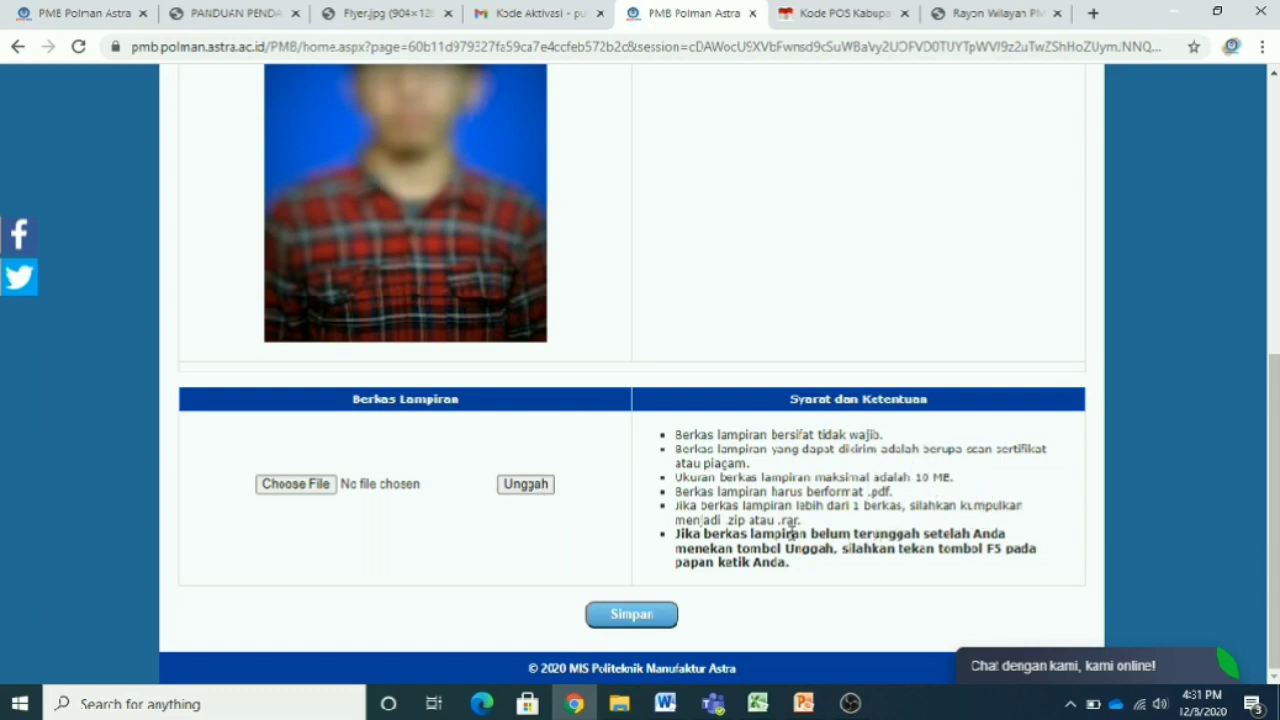
{"action": "key", "text": "F5"}
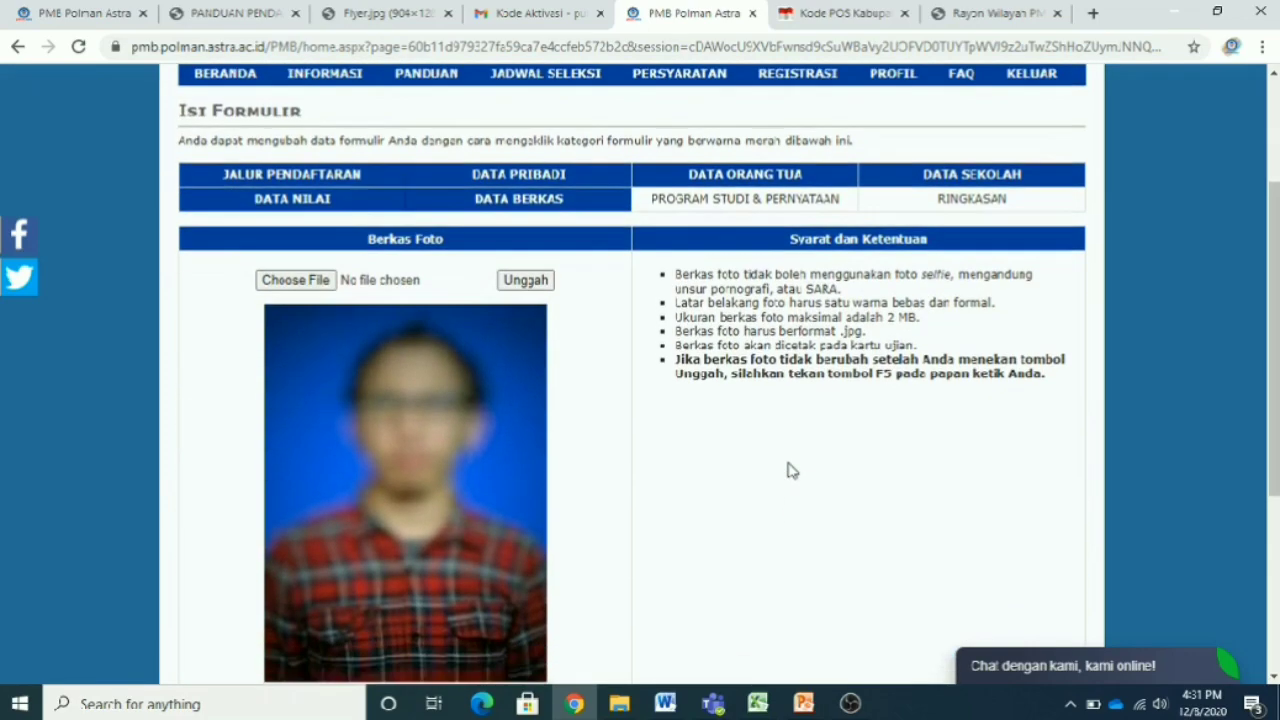
{"action": "key", "text": "F5"}
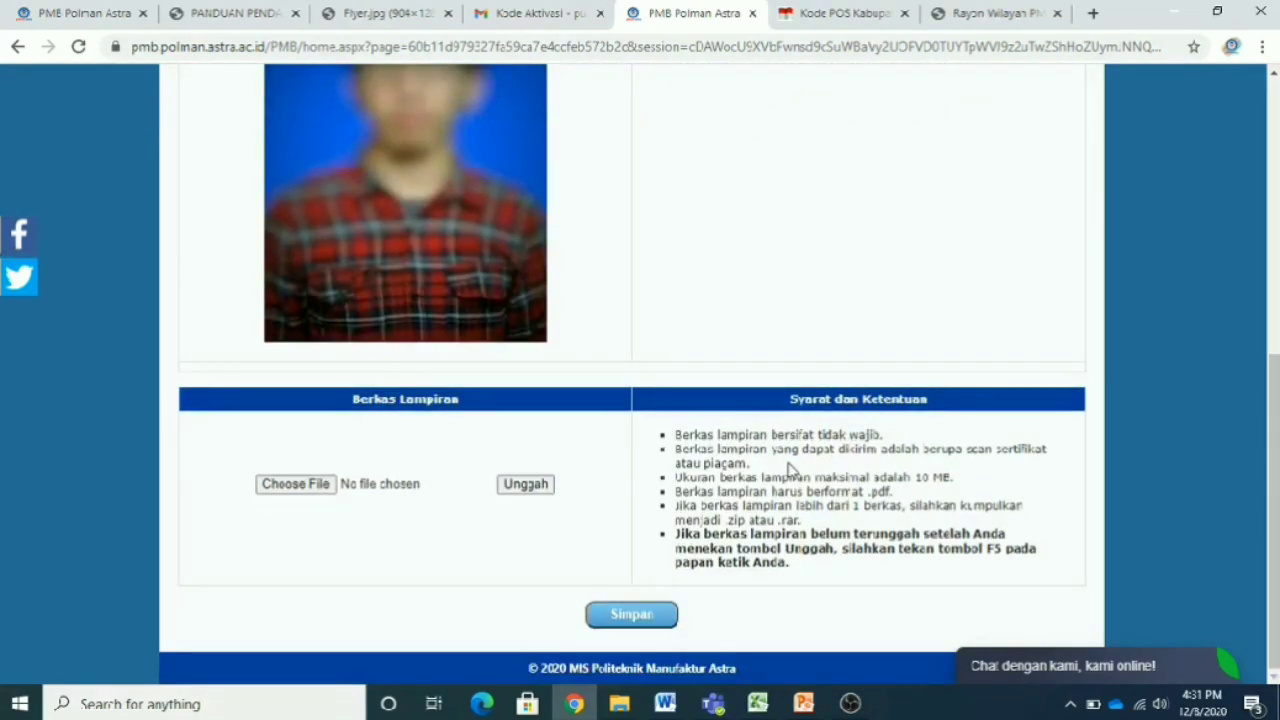
- Save the uploaded files and tentatively pick PEMBUATAN PERALATAN DAN PERKAKAS PRODUKSI as first choice
{"action": "left_click", "coordinate": [667, 622]}
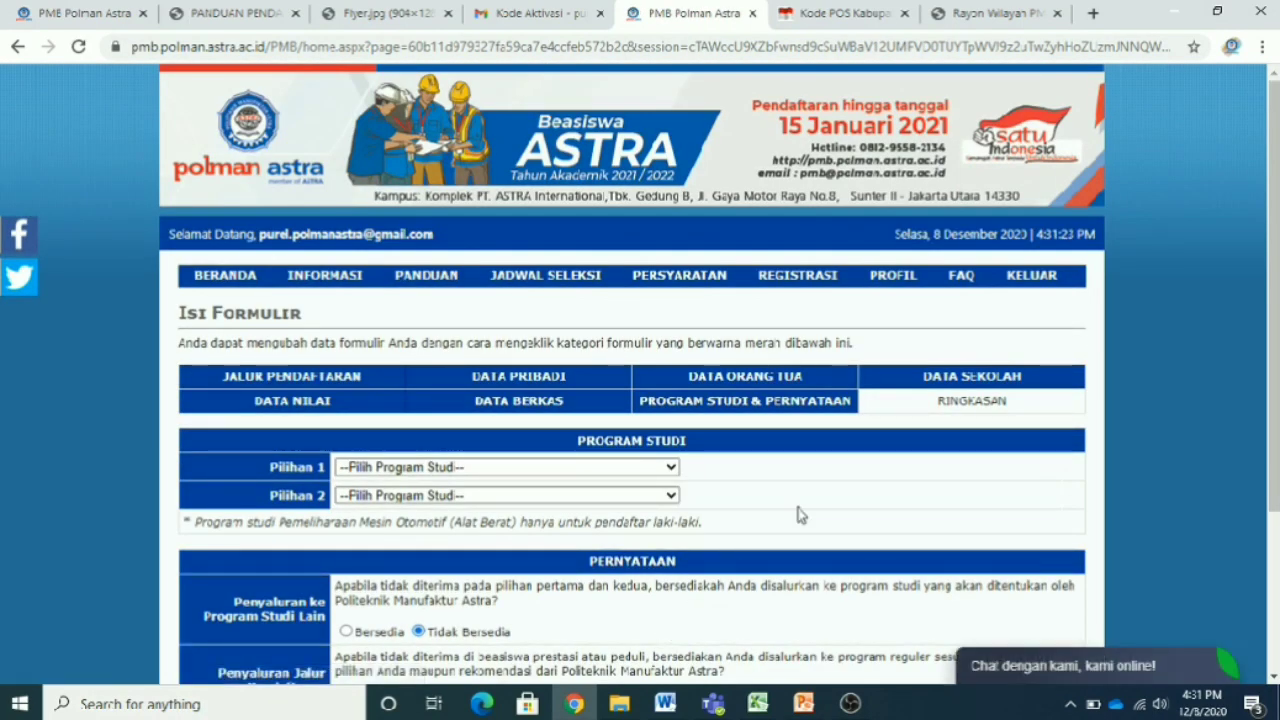
{"action": "scroll", "coordinate": [805, 537], "scroll_direction": "down", "scroll_amount": 2}
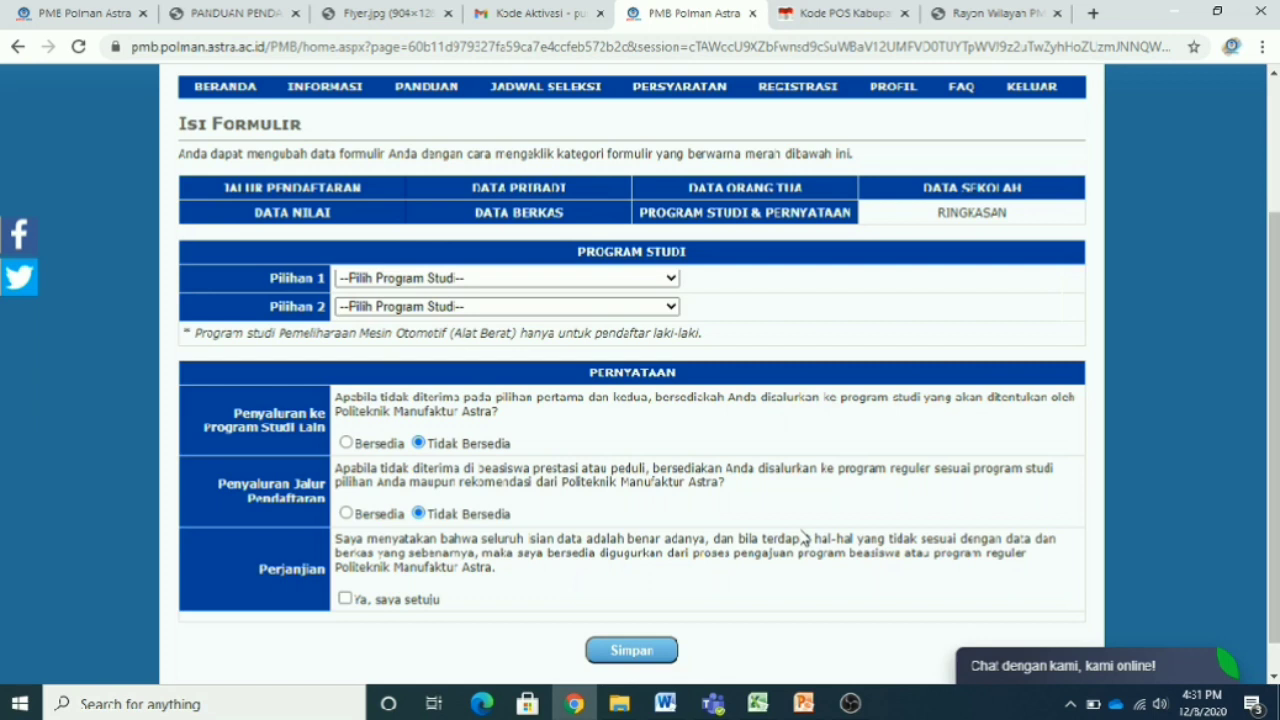
{"action": "left_click", "coordinate": [662, 284]}
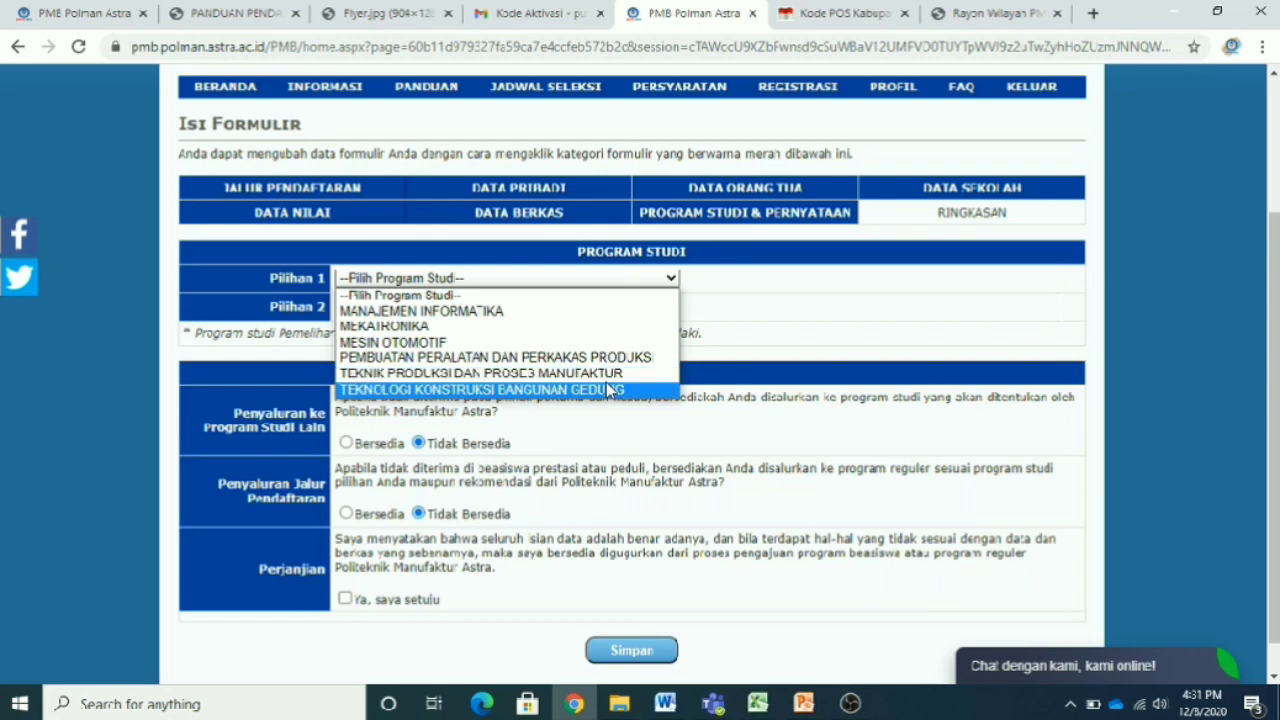
{"action": "left_click", "coordinate": [838, 310]}
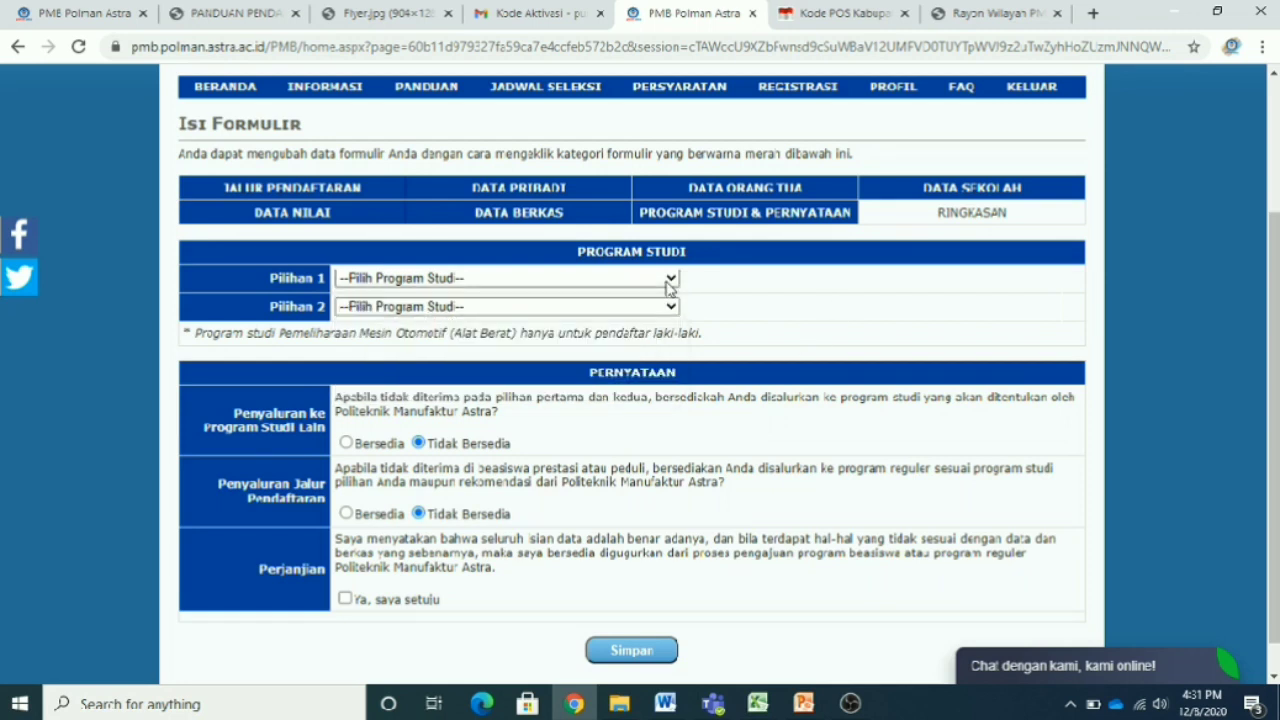
{"action": "left_click", "coordinate": [670, 288]}
{"action": "left_click", "coordinate": [648, 354]}
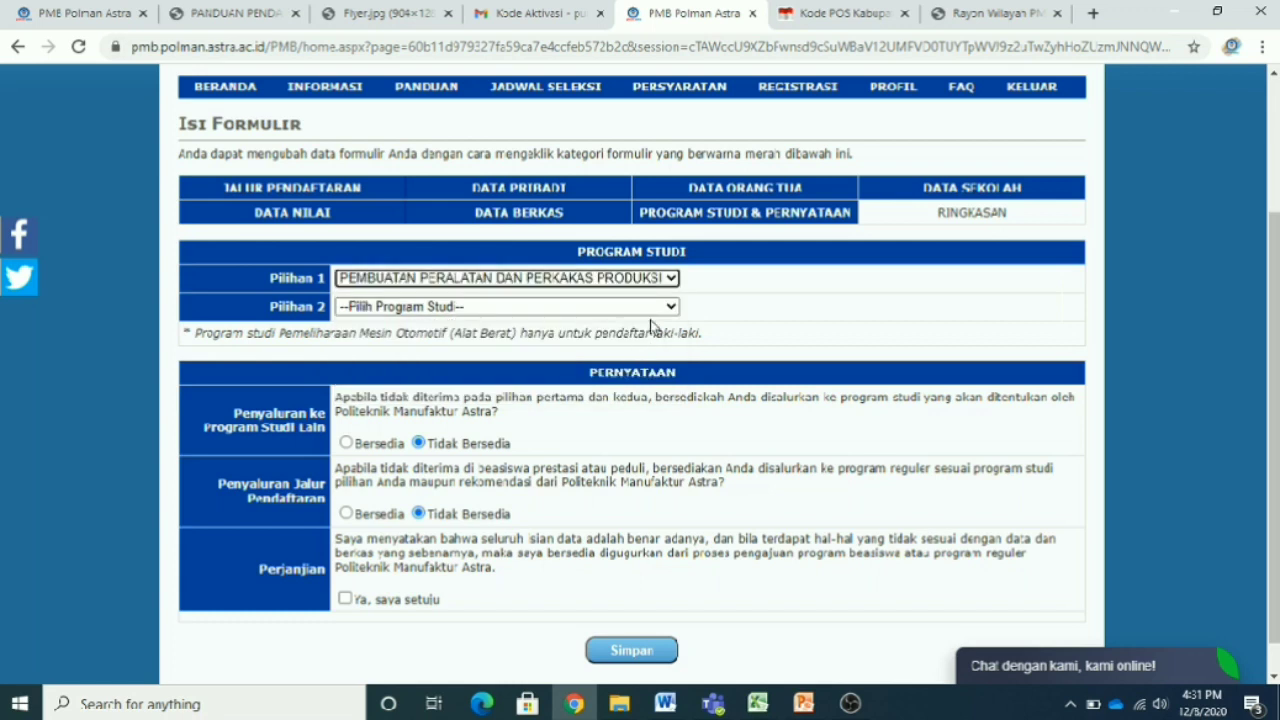
- Set MEKATRONIKA as second choice and change the first choice to MANAJEMEN INFORMATIKA
{"action": "left_click", "coordinate": [660, 308]}
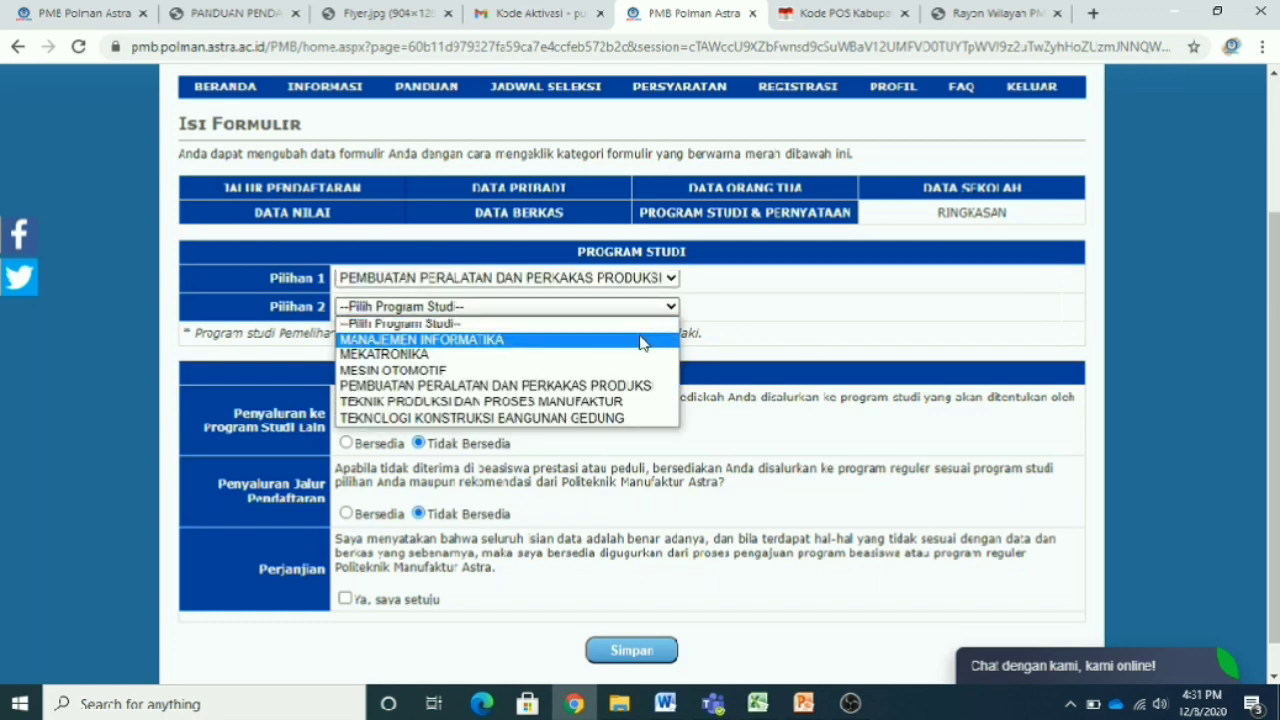
{"action": "left_click", "coordinate": [633, 354]}
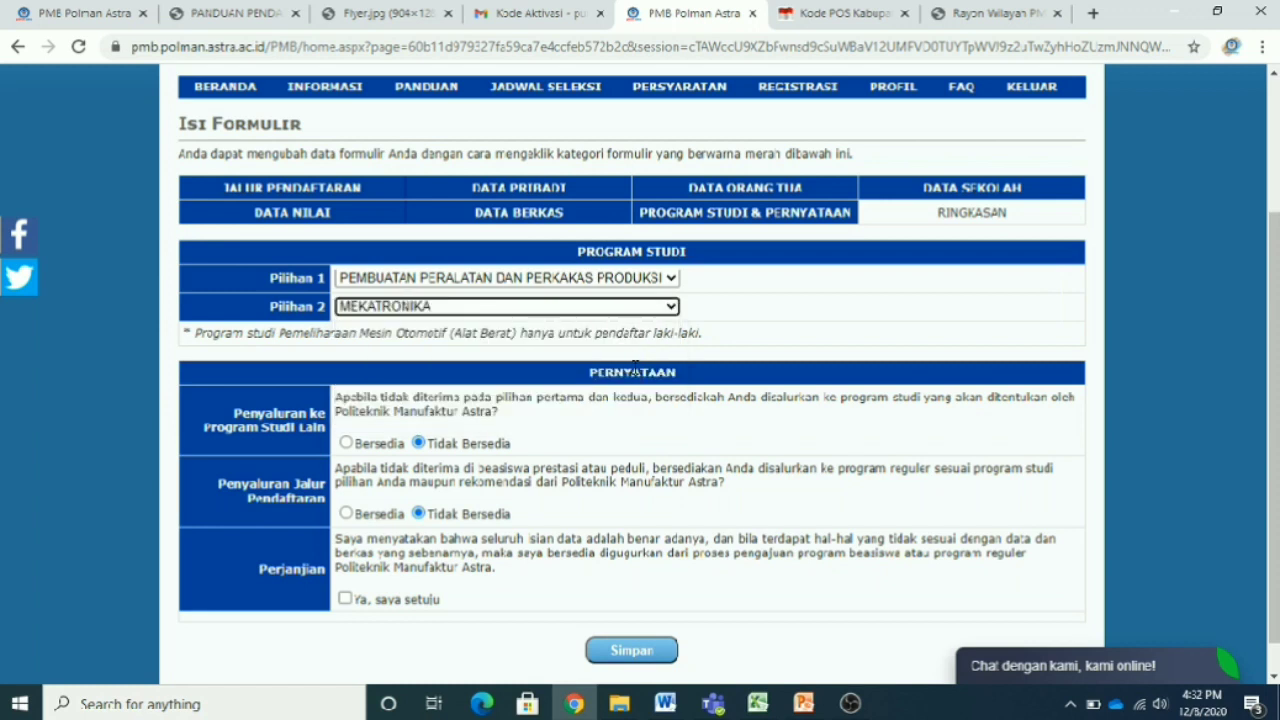
{"action": "left_click", "coordinate": [676, 277]}
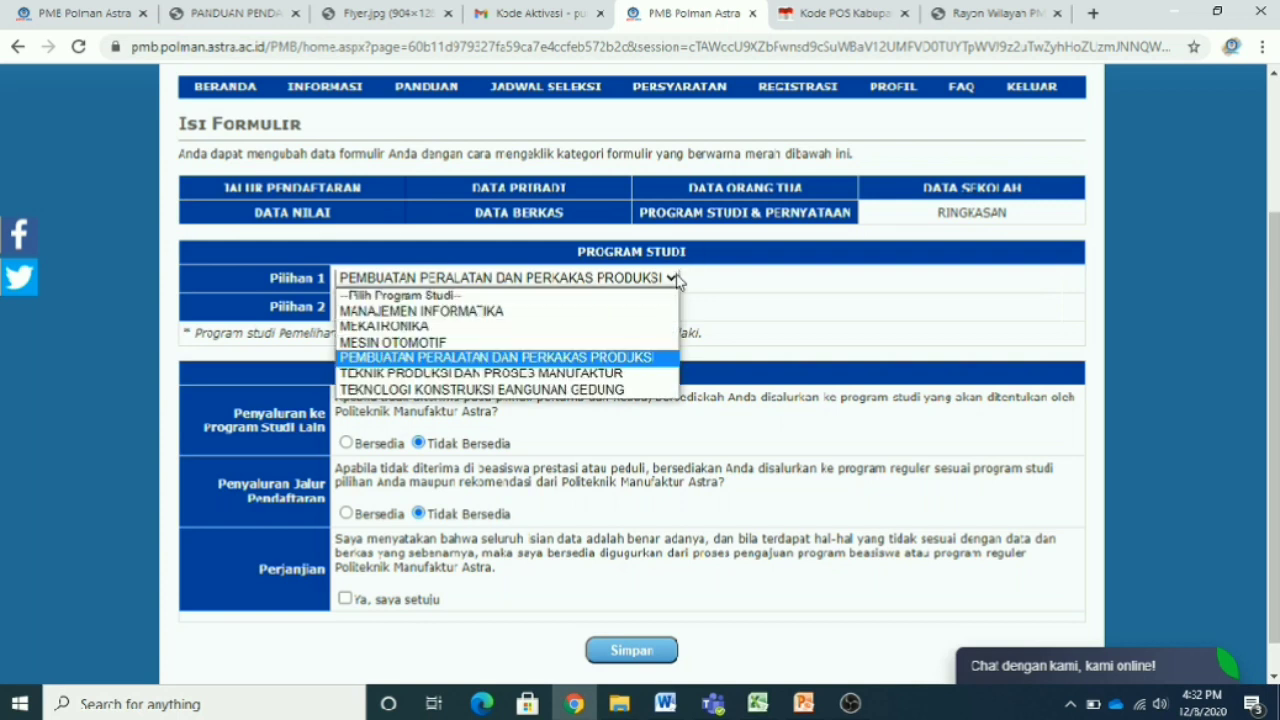
{"action": "left_click", "coordinate": [645, 315]}
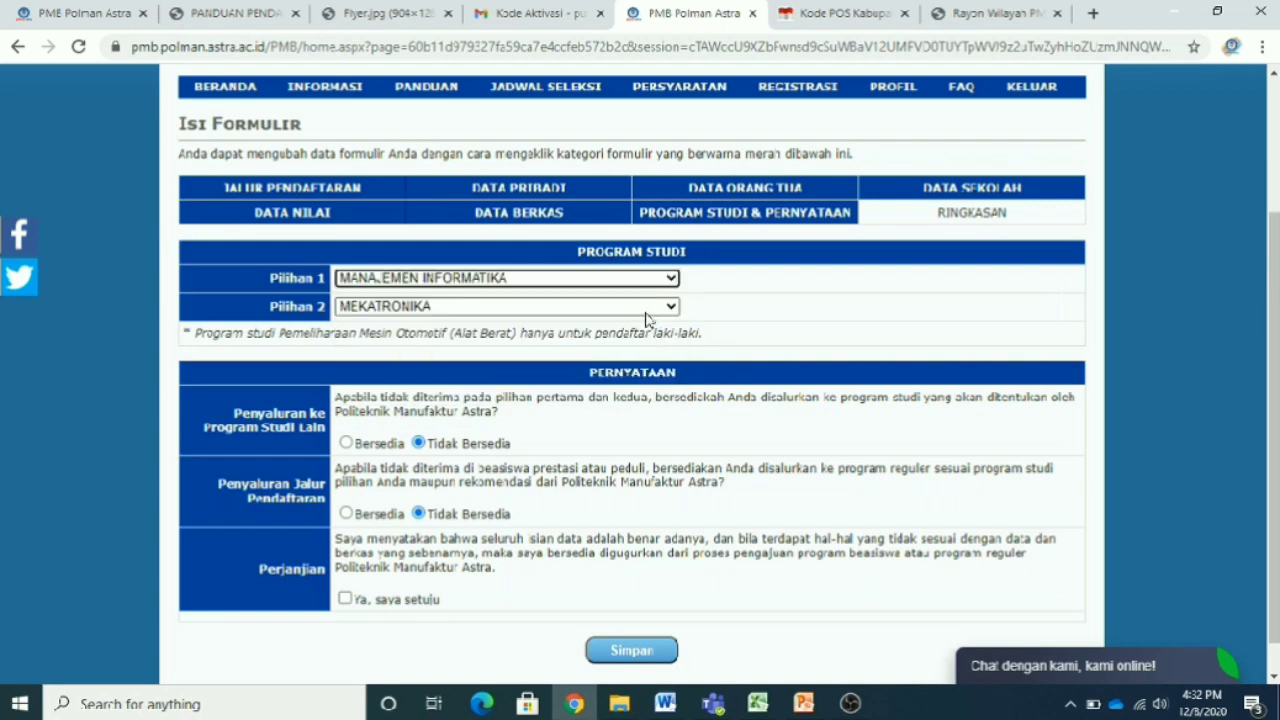
{"action": "left_click", "coordinate": [667, 308]}
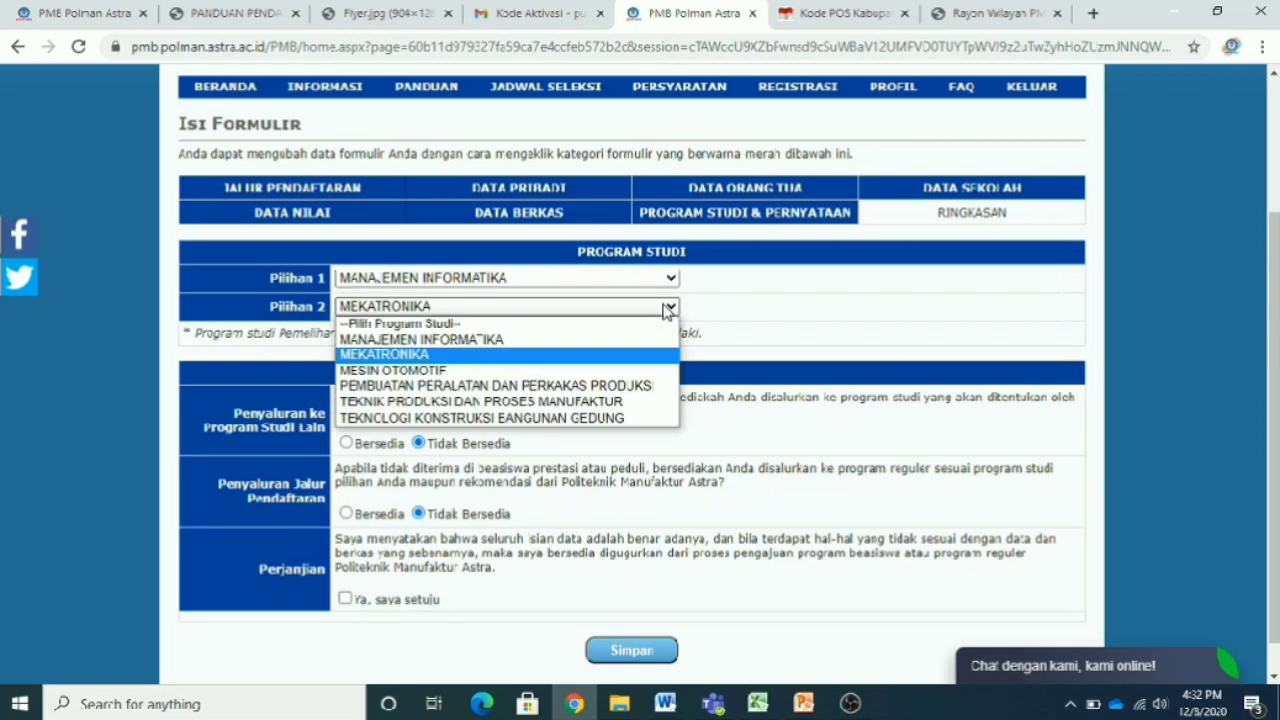
{"action": "left_click", "coordinate": [638, 355]}
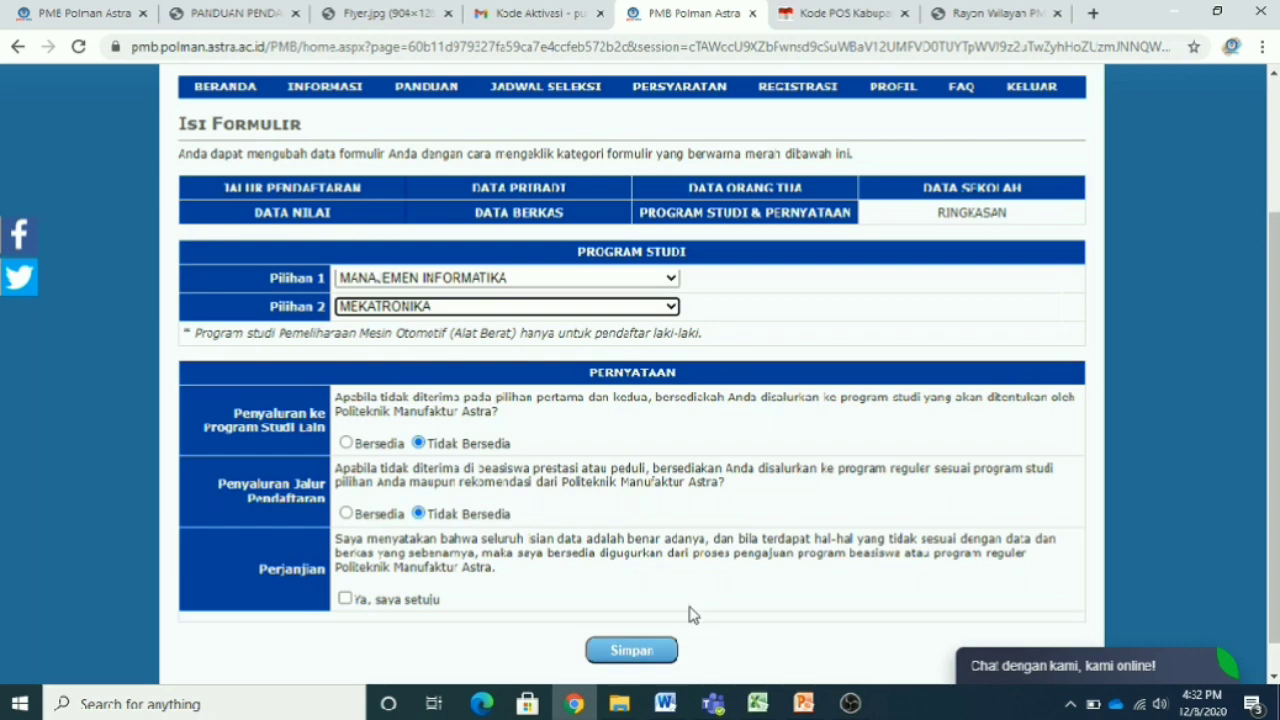
- Answer Bersedia for other-programme placement and Tidak Bersedia for regular-track transfer
{"action": "left_click", "coordinate": [661, 660]}
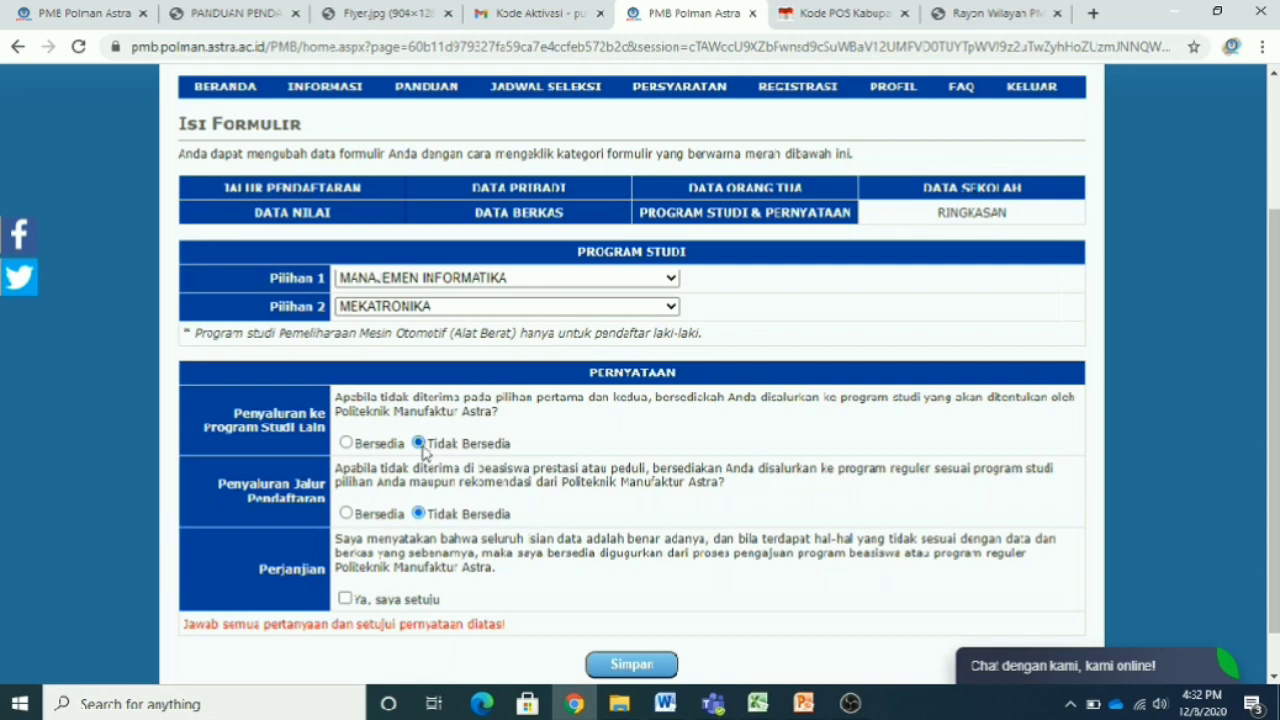
{"action": "left_click", "coordinate": [347, 444]}
{"action": "left_click", "coordinate": [348, 515]}
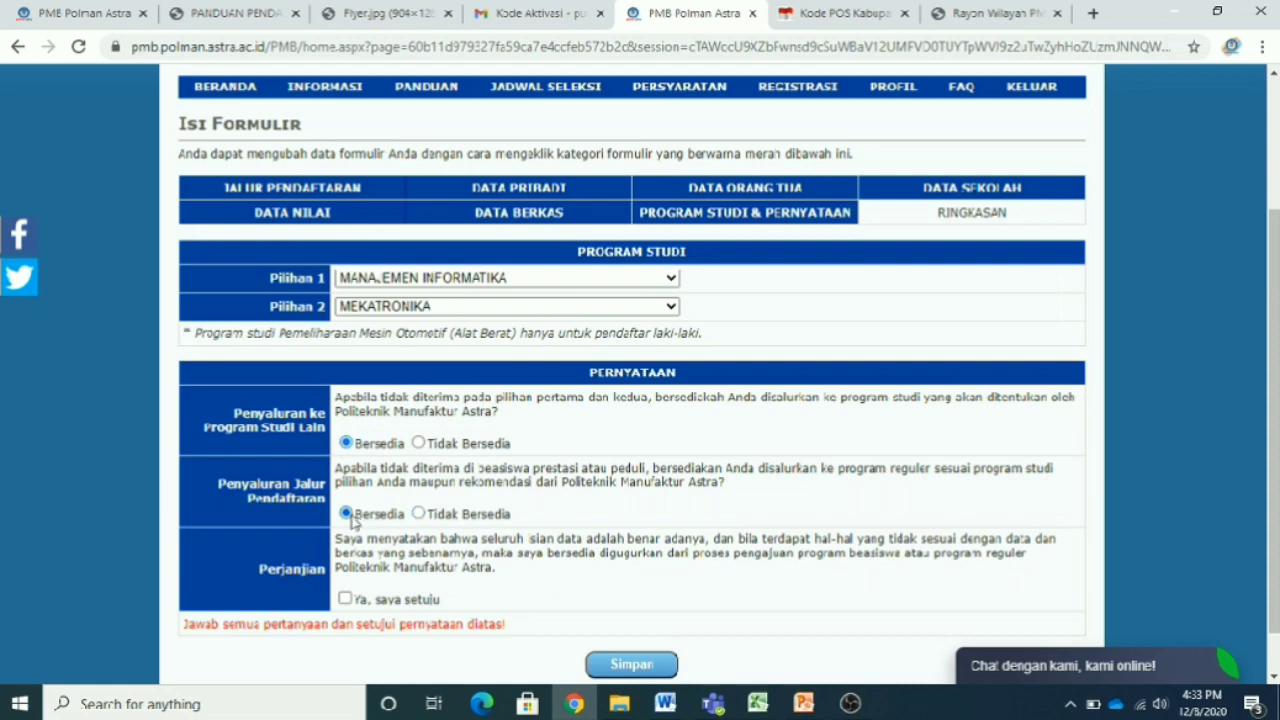
{"action": "left_click", "coordinate": [499, 517]}
{"action": "scroll", "coordinate": [620, 529], "scroll_direction": "down", "scroll_amount": 1}
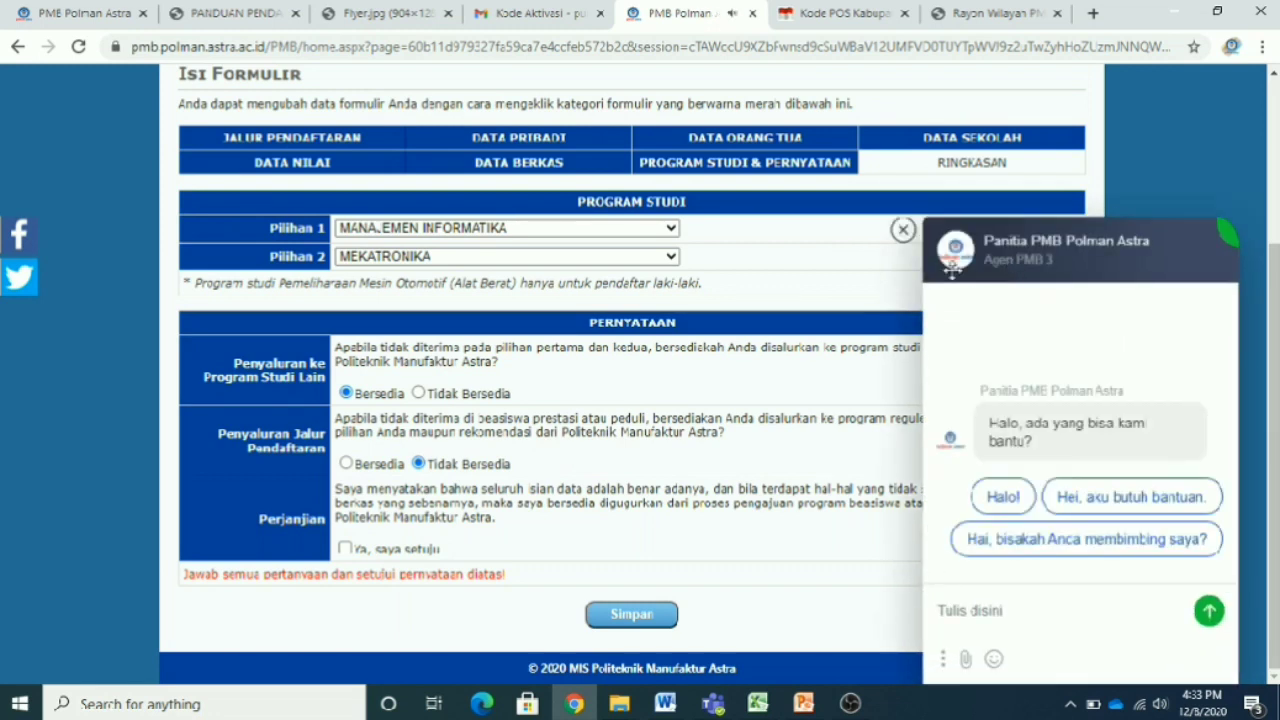
- Tick 'Ya, saya setuju' and save; the technical/non-technical programme mix is rejected
{"action": "left_click", "coordinate": [904, 229]}
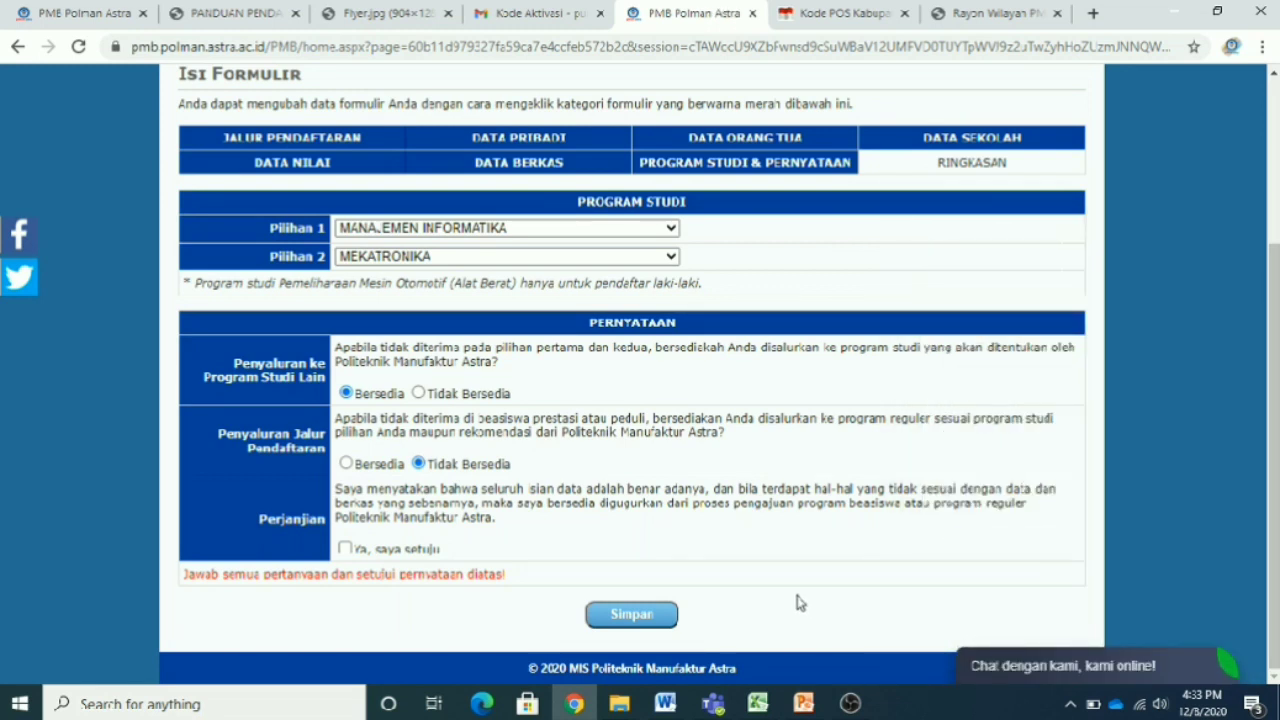
{"action": "left_click", "coordinate": [346, 550]}
{"action": "left_click", "coordinate": [662, 618]}
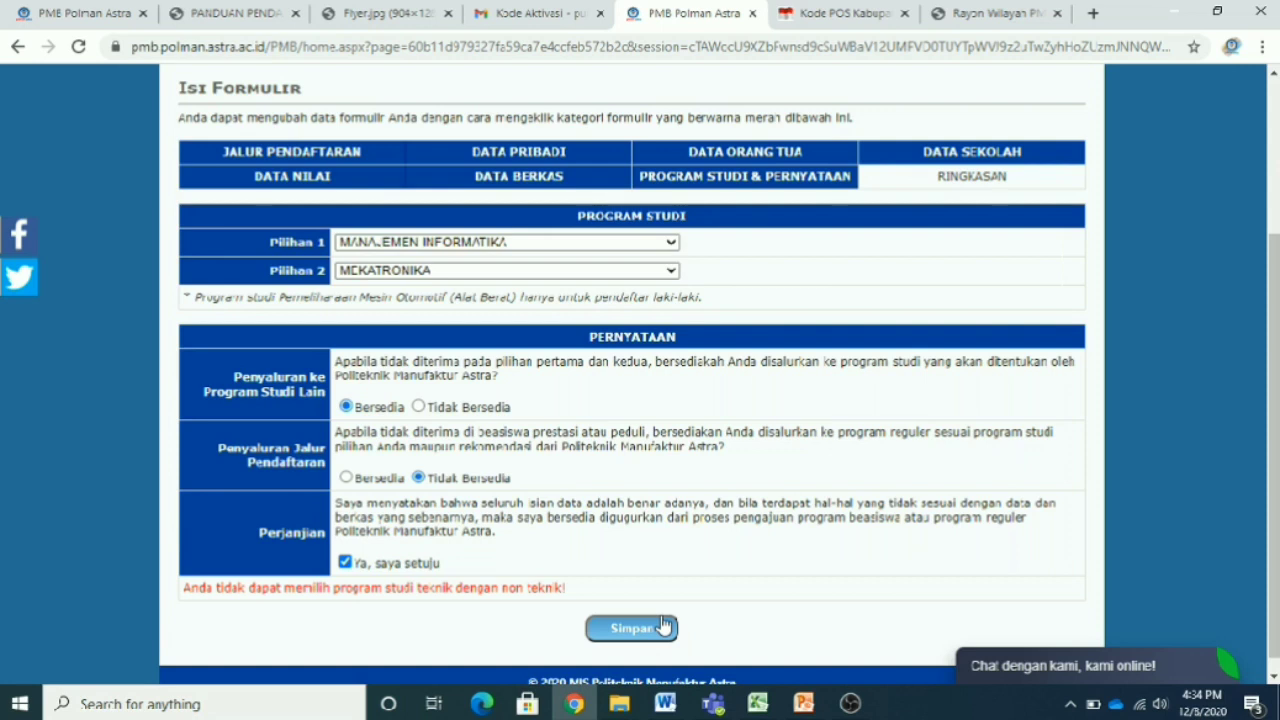
- Keep MANAJEMEN INFORMATIKA first and switch Pilihan 2 from MEKATRONIKA to MANAJEMEN INFORMATIKA
{"action": "left_click", "coordinate": [670, 244]}
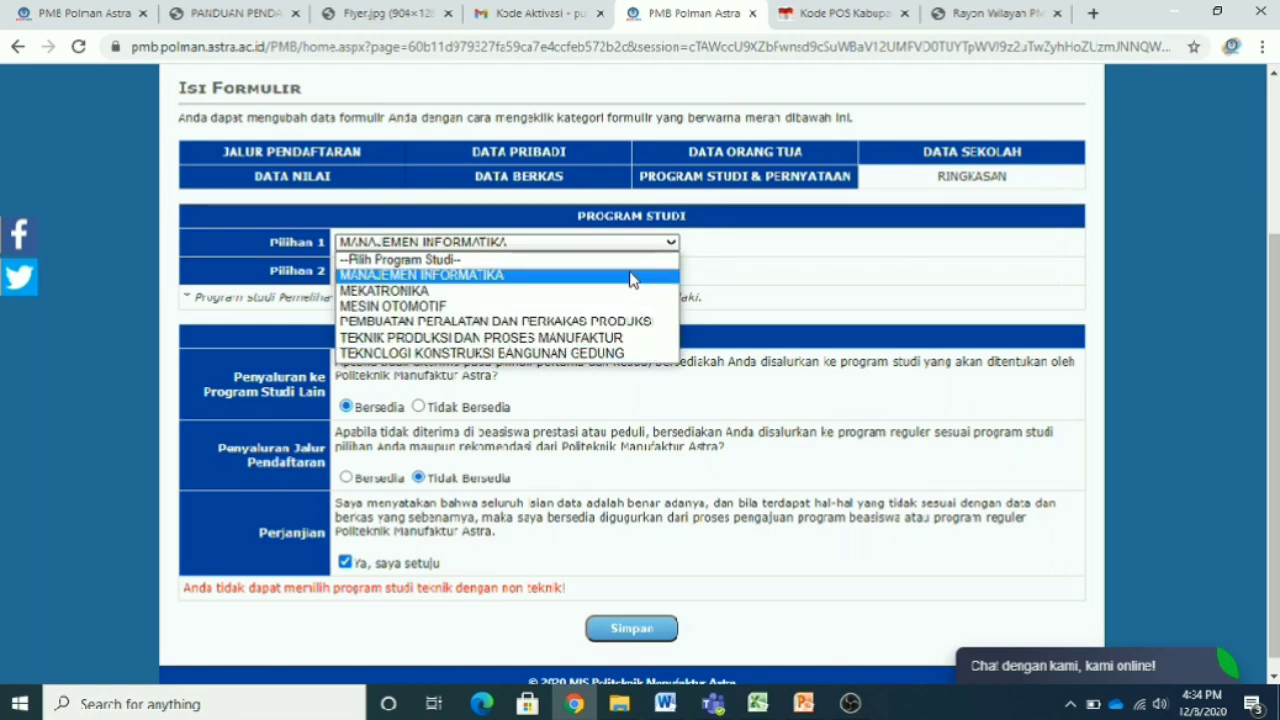
{"action": "left_click", "coordinate": [632, 276]}
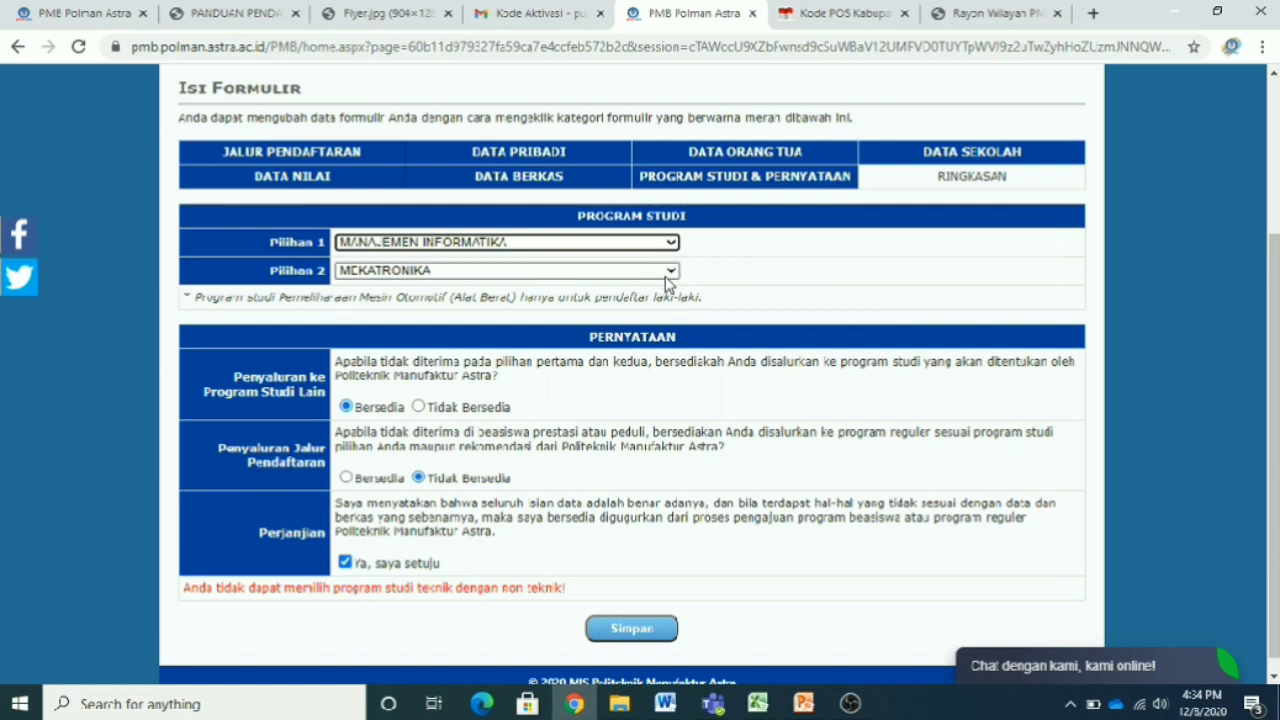
{"action": "left_click", "coordinate": [666, 274]}
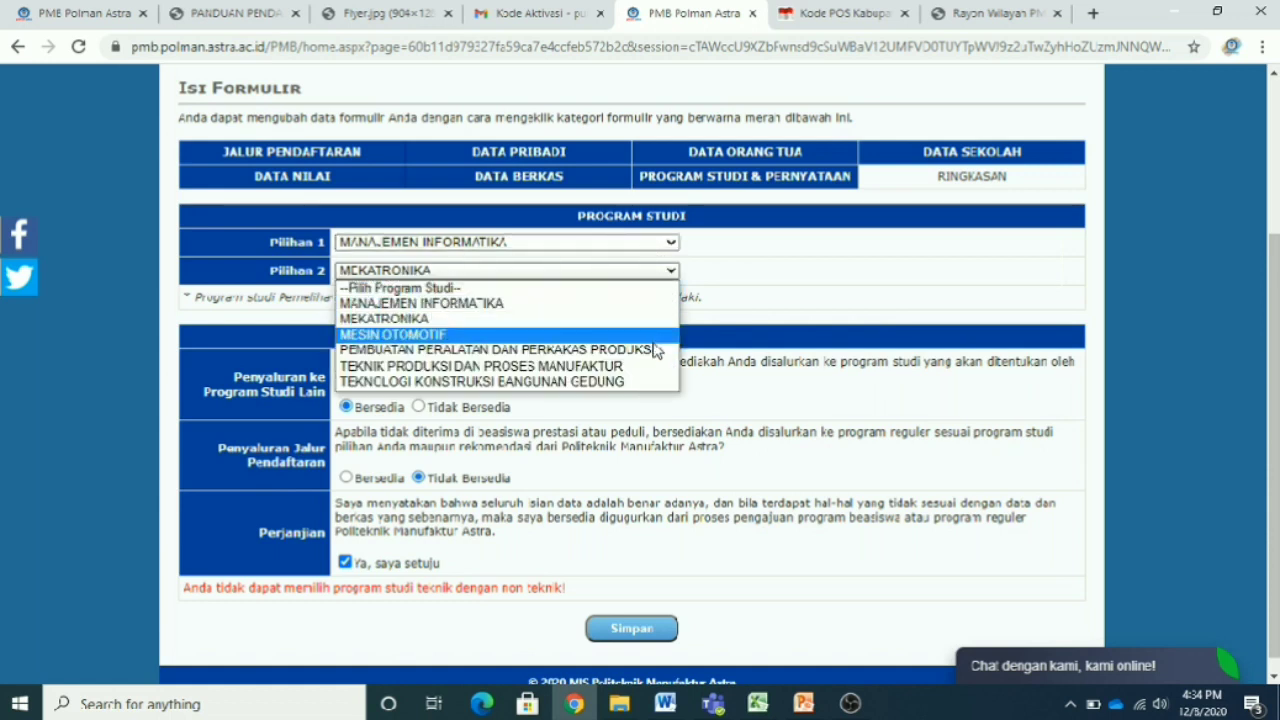
{"action": "left_click", "coordinate": [650, 326]}
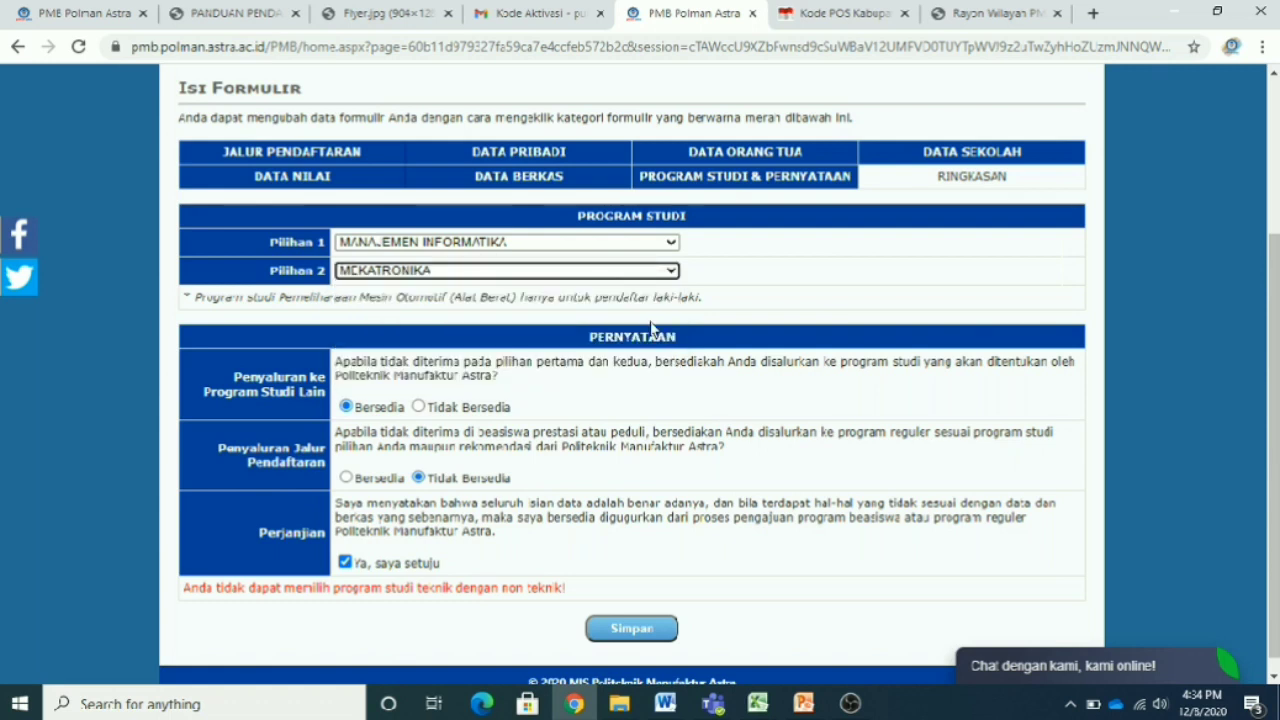
{"action": "left_click", "coordinate": [671, 274]}
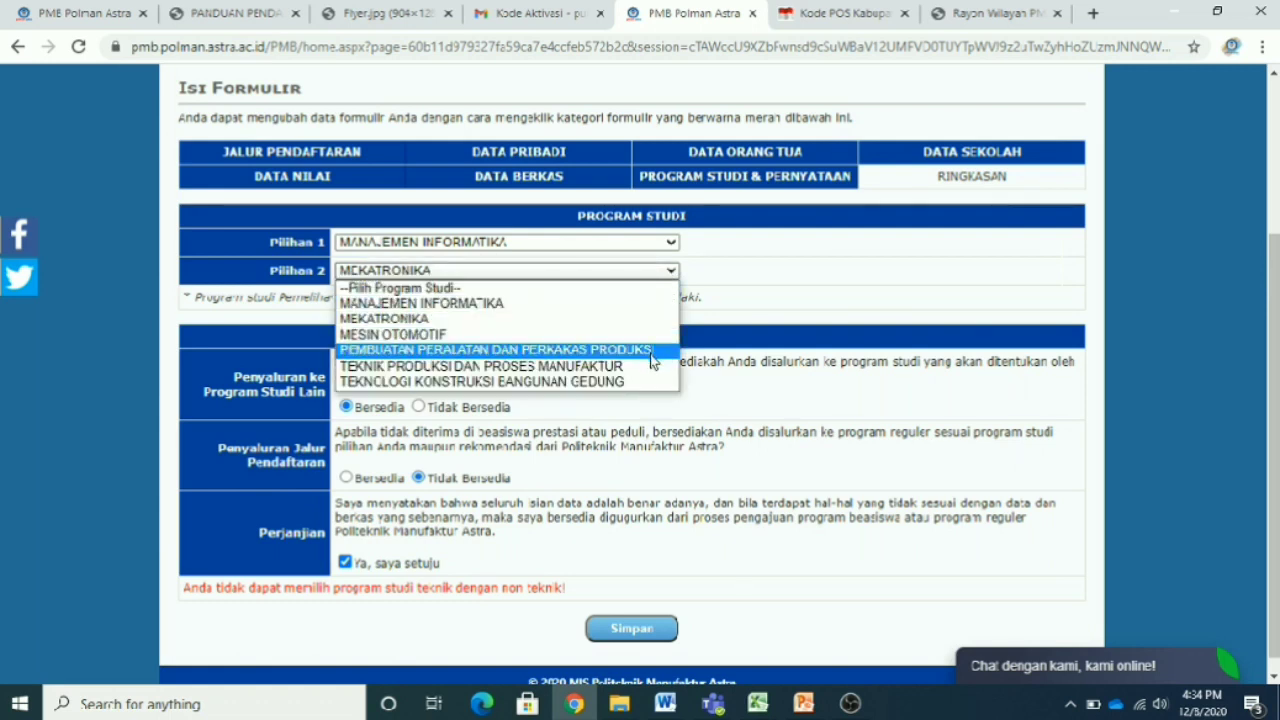
{"action": "left_click", "coordinate": [641, 303]}
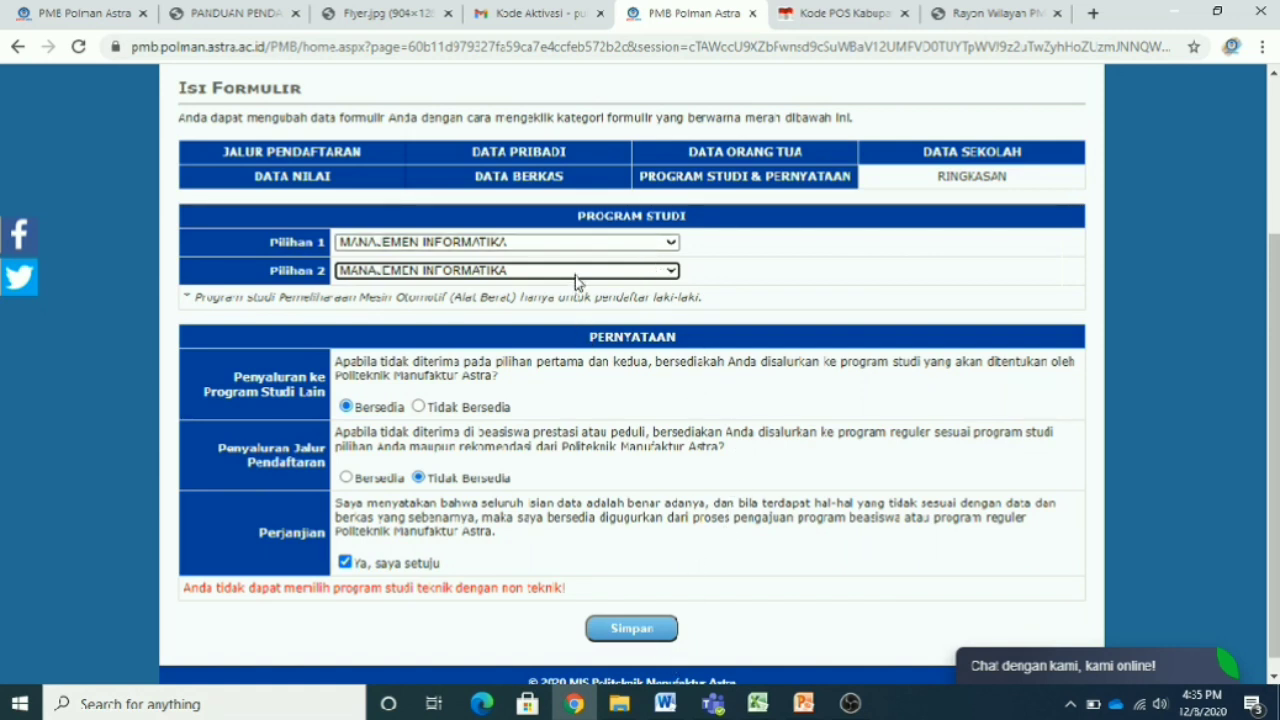
- Set Pilihan 1 to MEKATRONIKA and try several different programmes as the second choice
{"action": "left_click", "coordinate": [650, 244]}
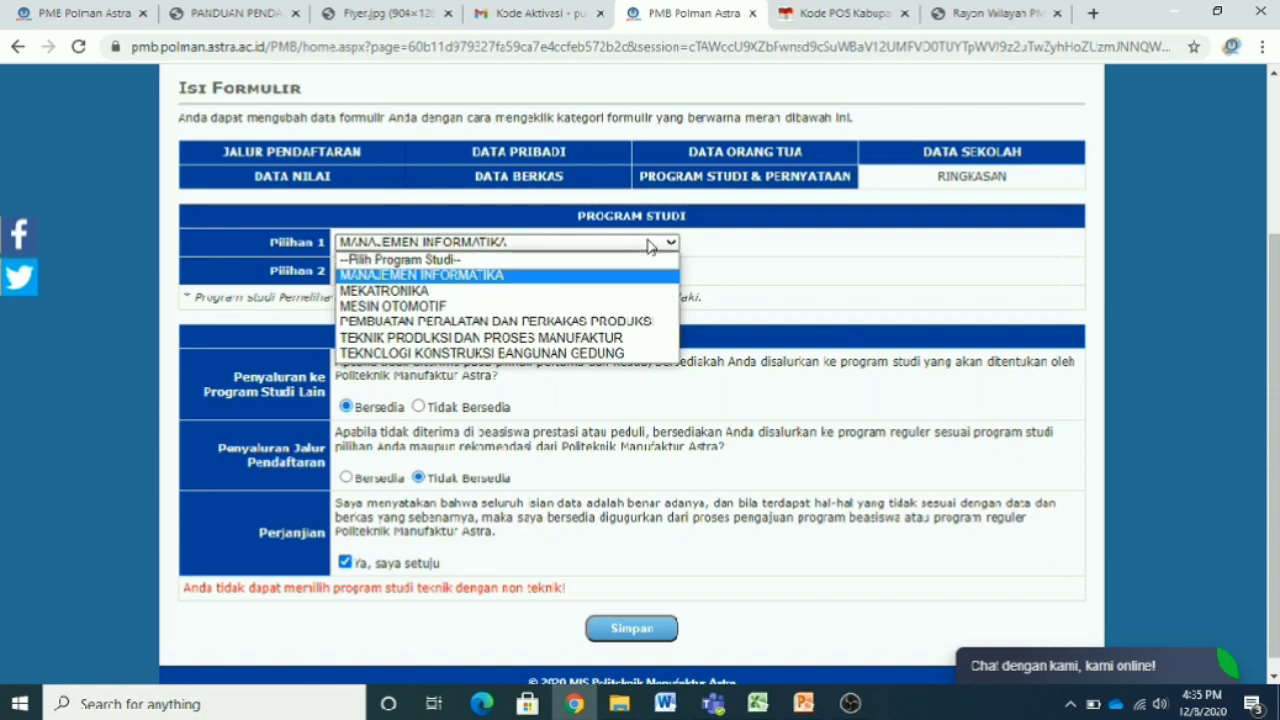
{"action": "left_click", "coordinate": [636, 291]}
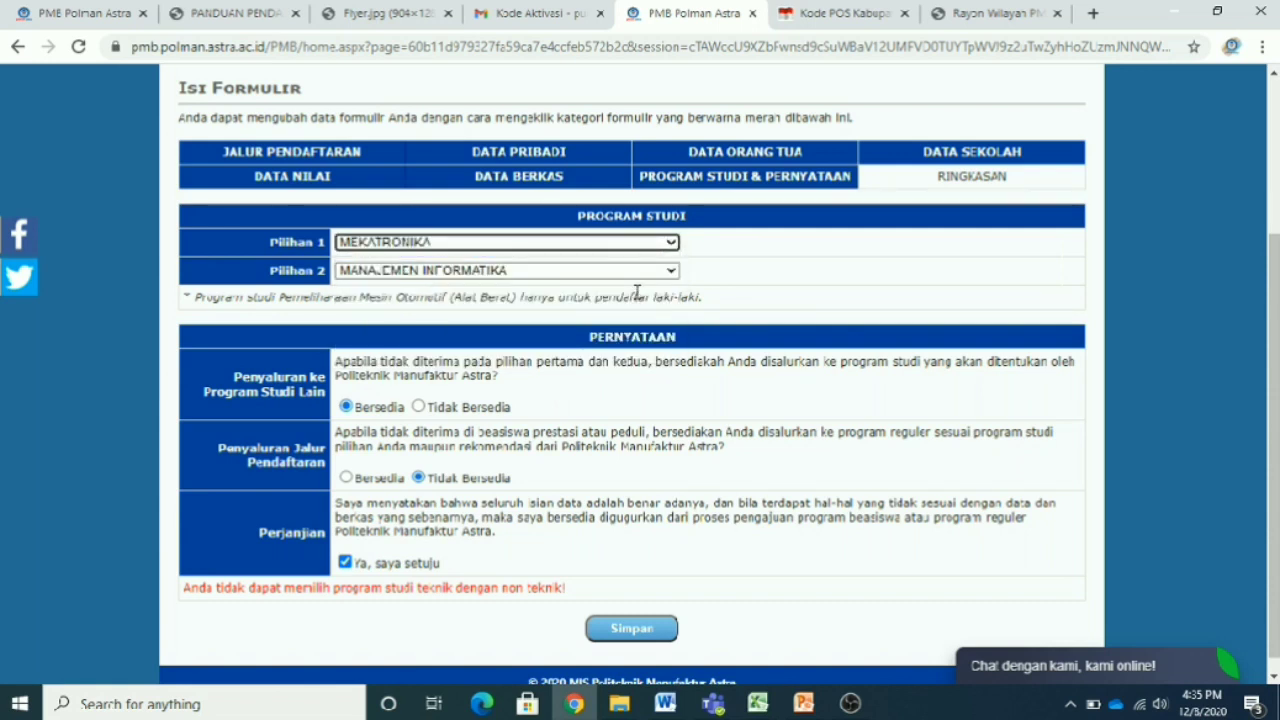
{"action": "left_click", "coordinate": [640, 271]}
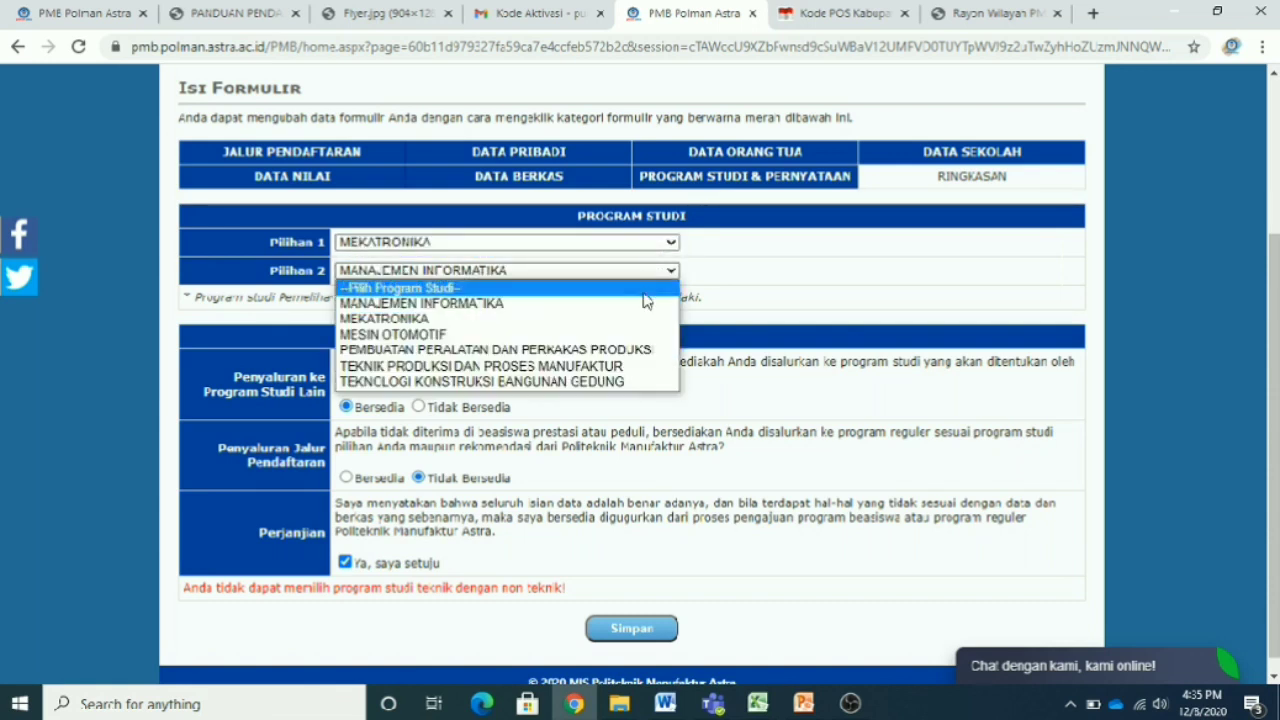
{"action": "left_click", "coordinate": [636, 333]}
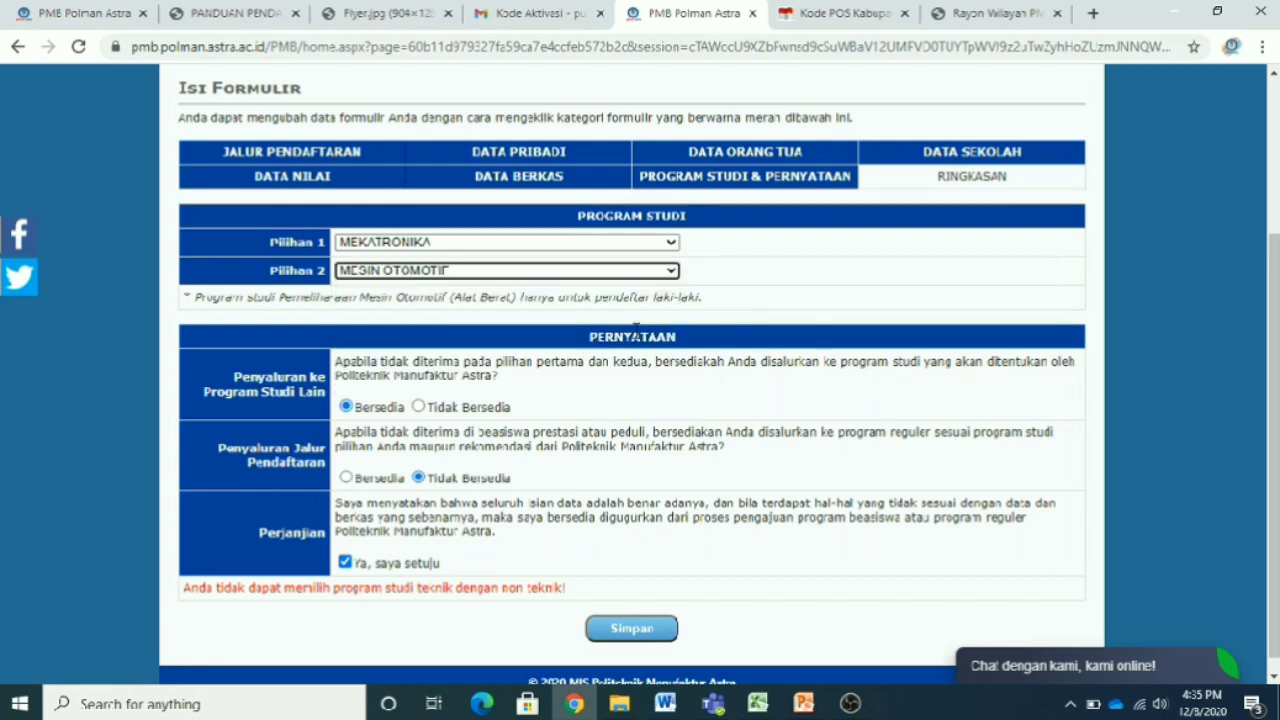
{"action": "left_click", "coordinate": [659, 274]}
{"action": "left_click", "coordinate": [641, 357]}
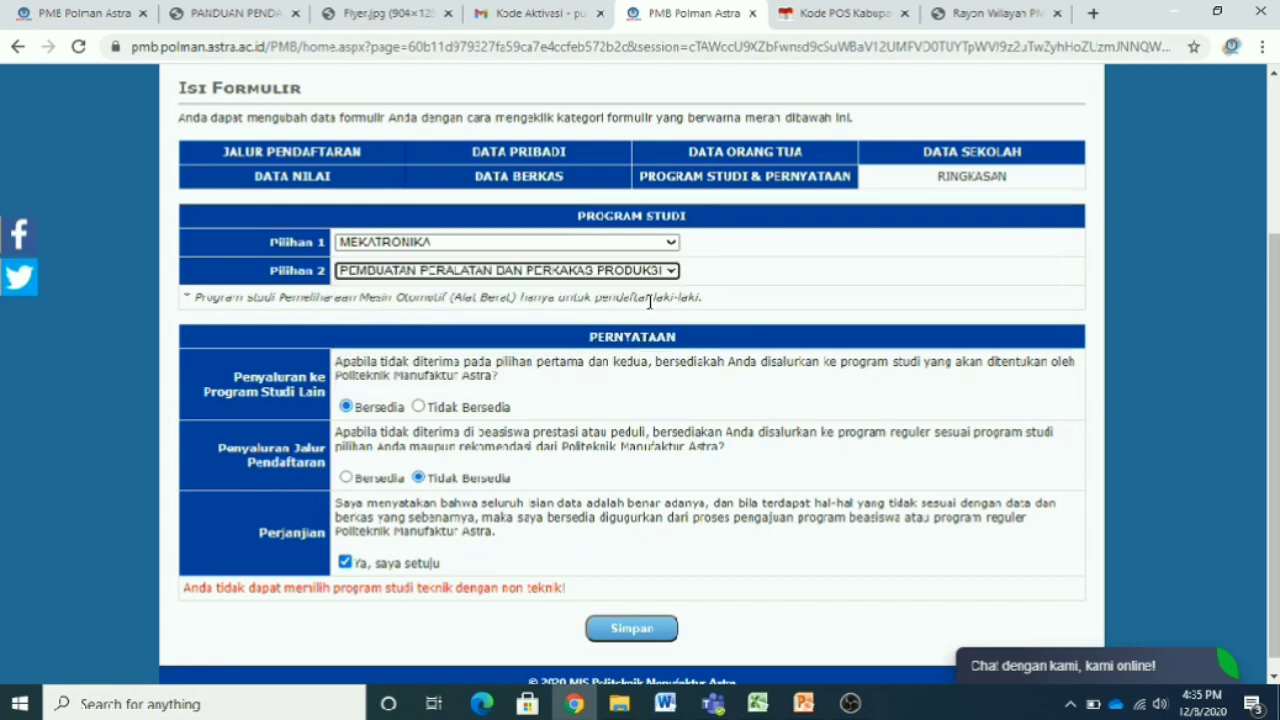
{"action": "left_click", "coordinate": [662, 272]}
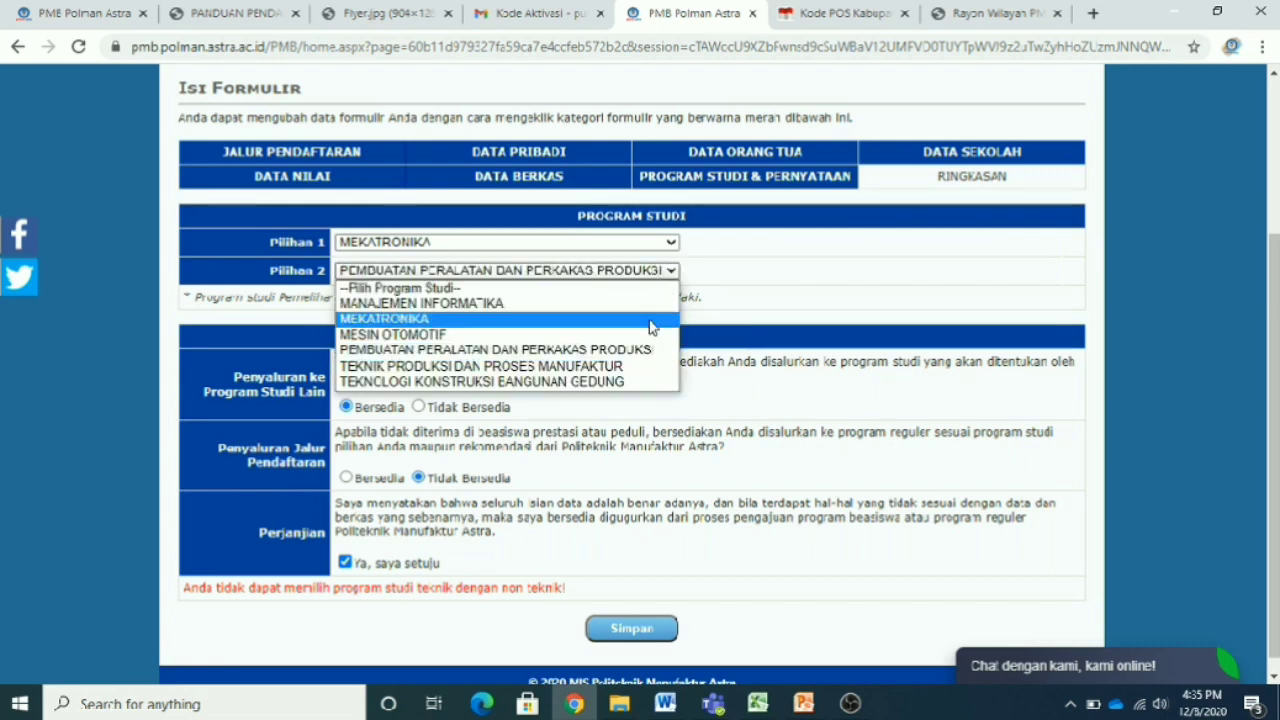
{"action": "left_click", "coordinate": [643, 380]}
{"action": "left_click", "coordinate": [660, 271]}
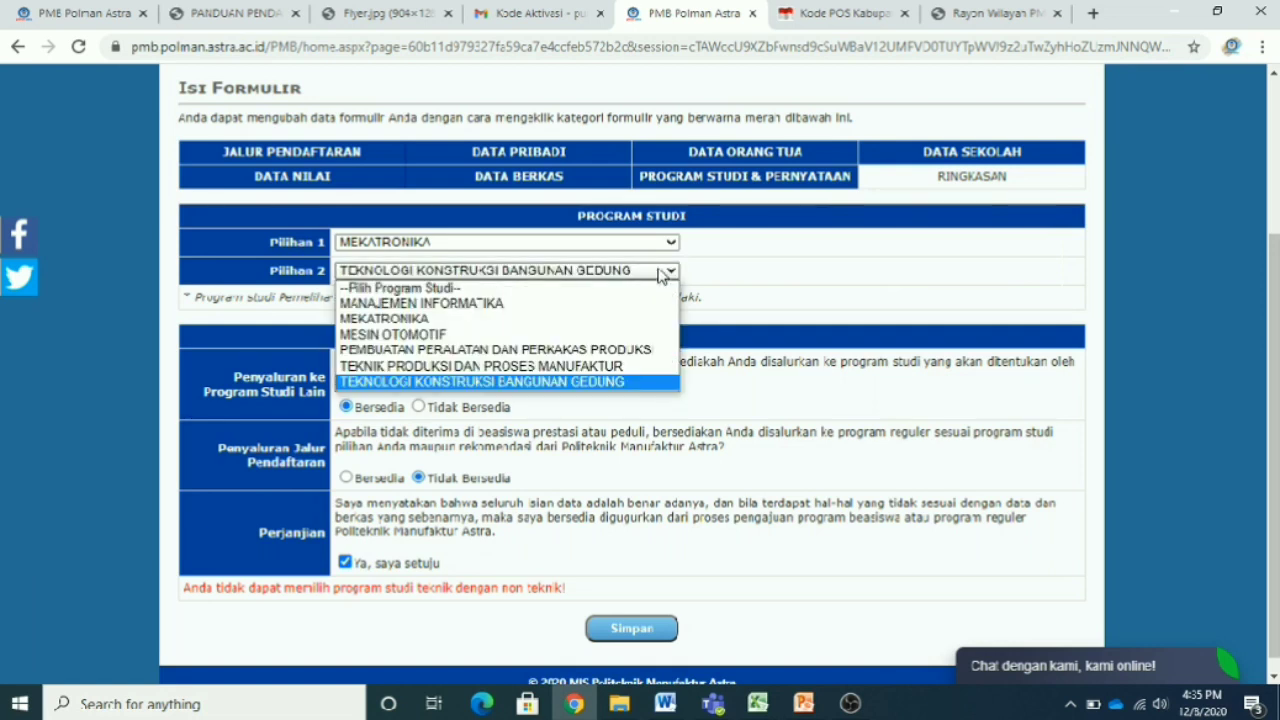
{"action": "left_click", "coordinate": [645, 366]}
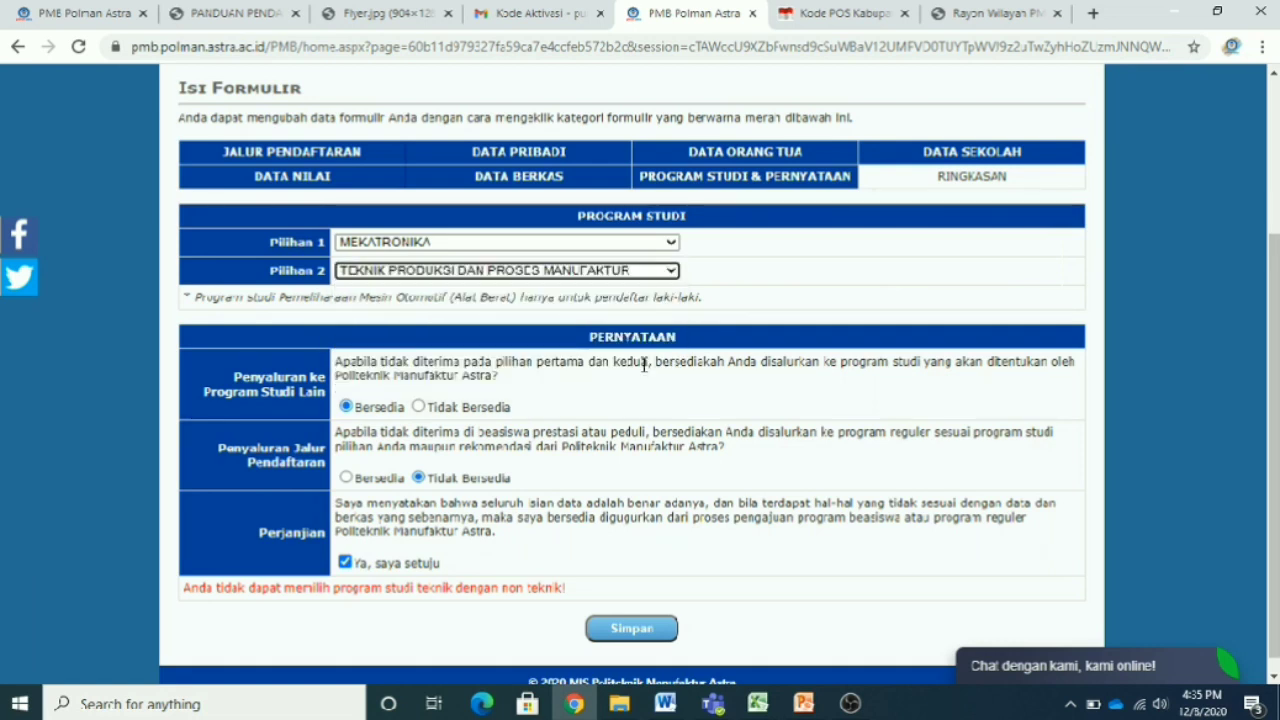
- Settle Pilihan 2 on MEKATRONIKA and save the programme and statement form
{"action": "left_click", "coordinate": [660, 274]}
{"action": "left_click", "coordinate": [645, 300]}
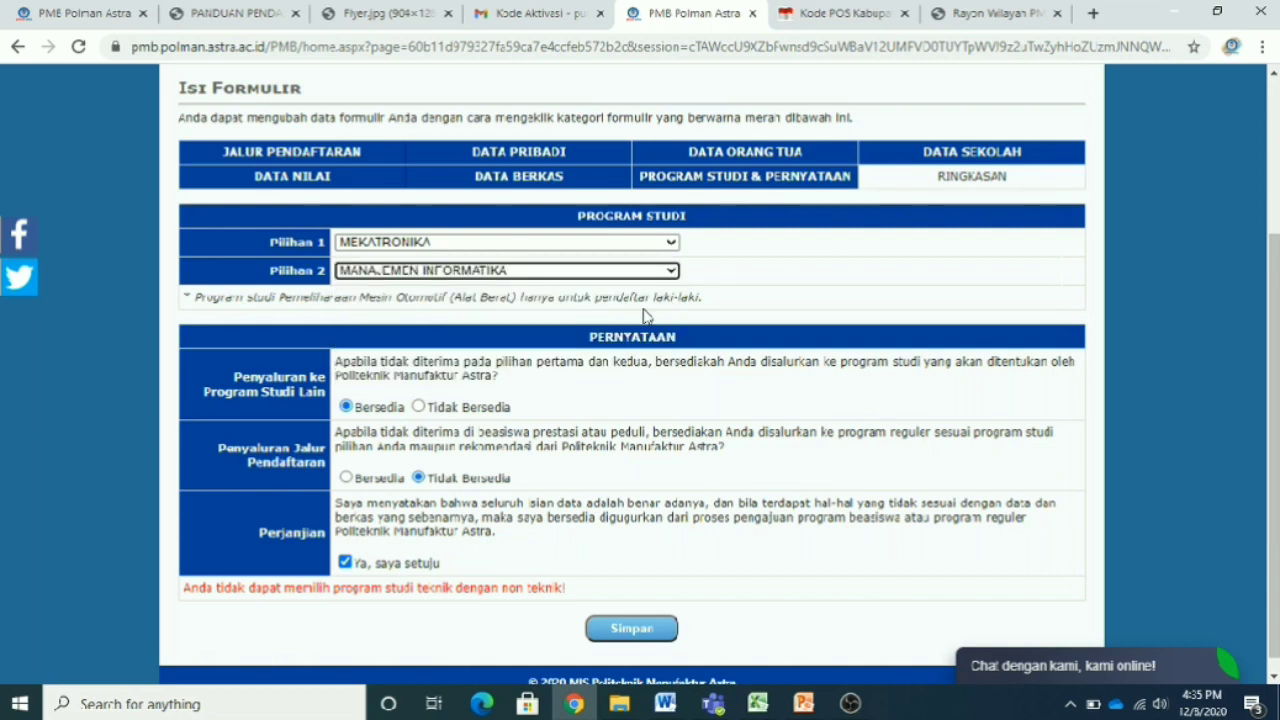
{"action": "left_click", "coordinate": [658, 272]}
{"action": "left_click", "coordinate": [641, 316]}
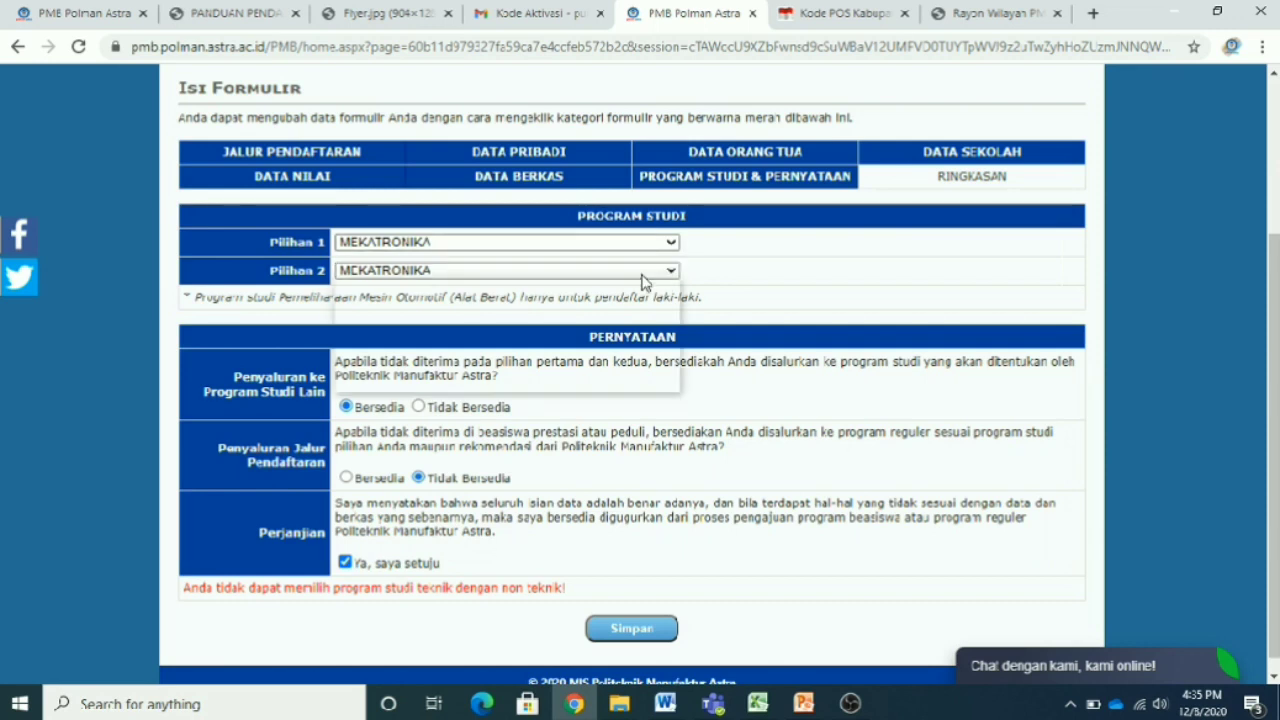
{"action": "left_click", "coordinate": [648, 271]}
{"action": "left_click", "coordinate": [658, 272]}
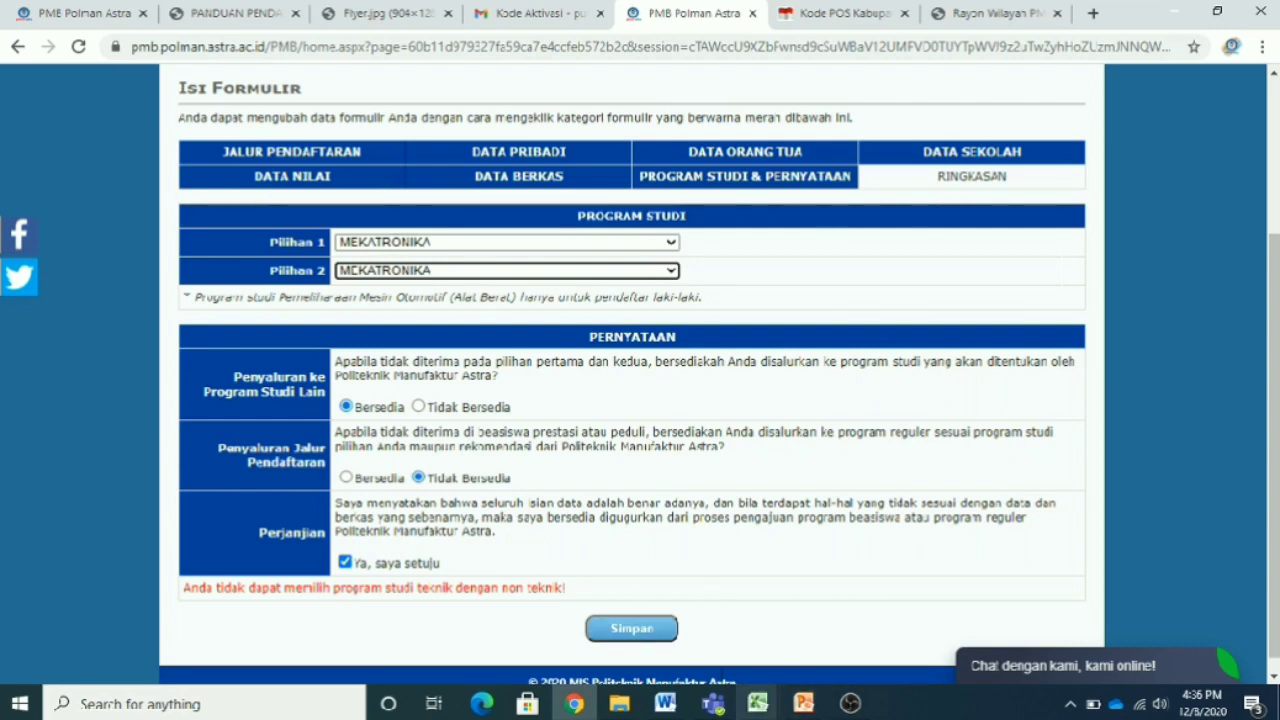
{"action": "left_click", "coordinate": [666, 638]}
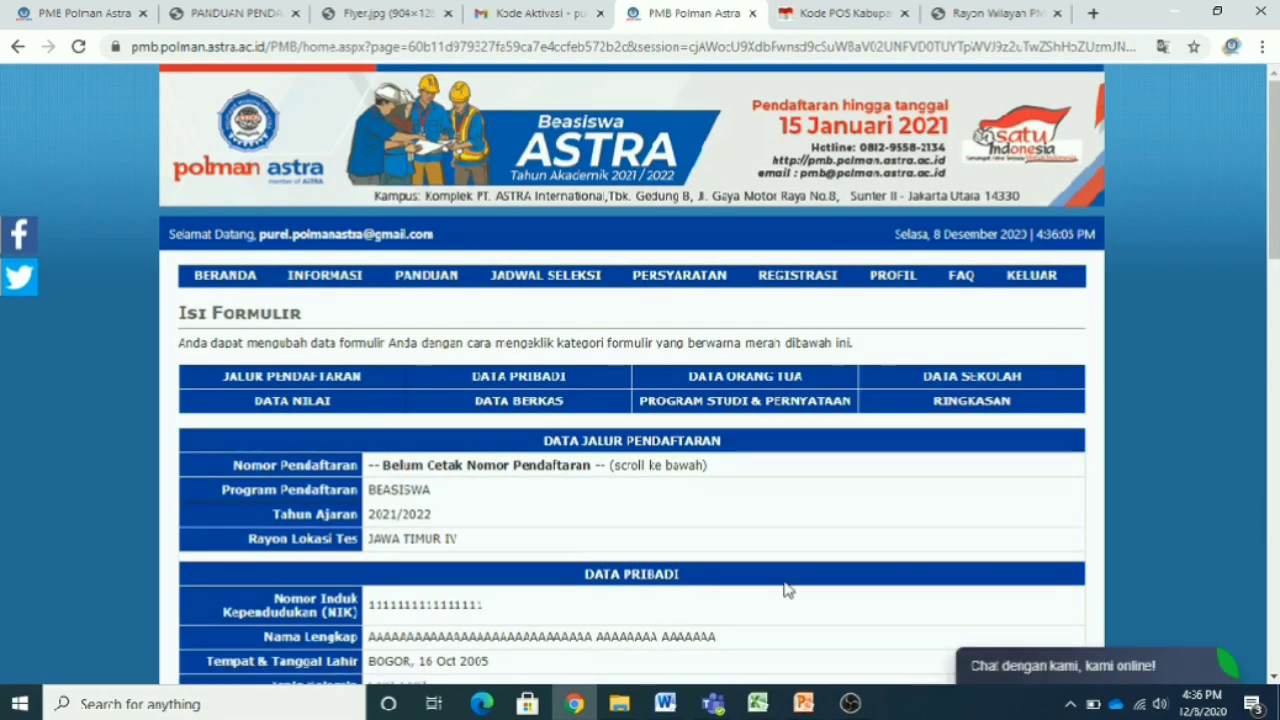
{"action": "scroll", "coordinate": [784, 590], "scroll_direction": "down", "scroll_amount": 2}
{"action": "scroll", "coordinate": [784, 590], "scroll_direction": "down", "scroll_amount": 12}
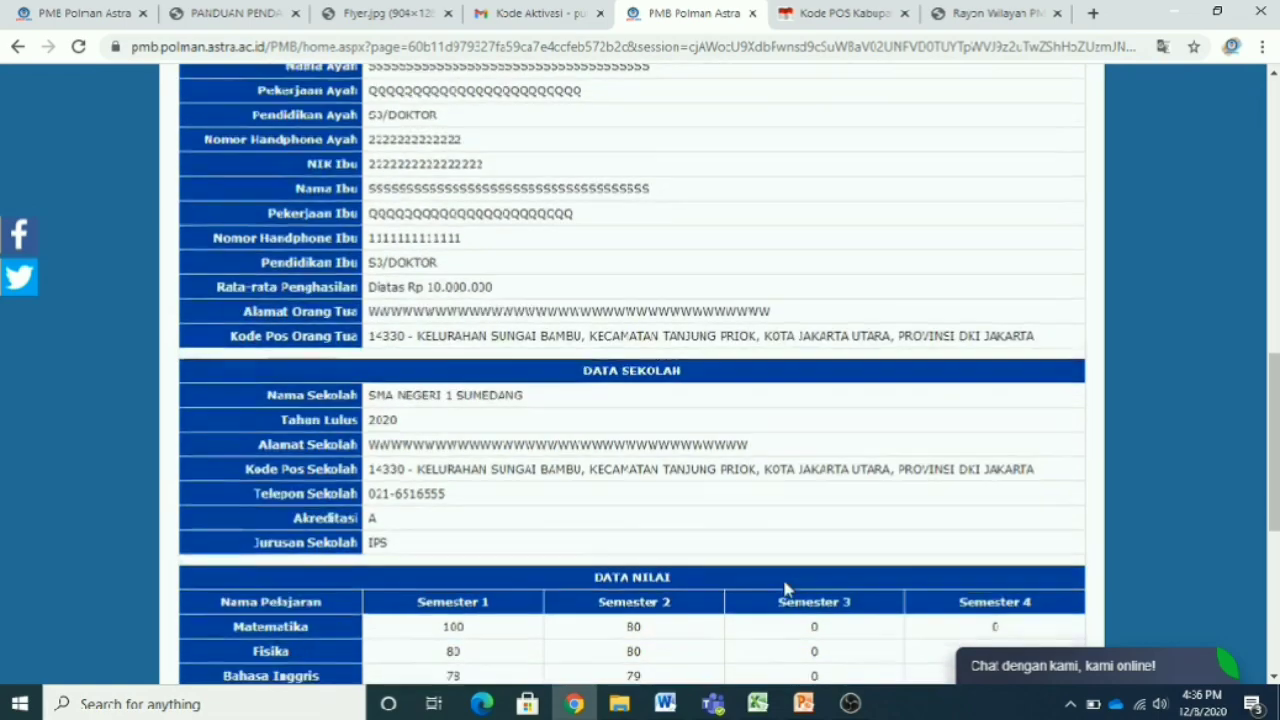
{"action": "scroll", "coordinate": [784, 590], "scroll_direction": "down", "scroll_amount": 2}
{"action": "scroll", "coordinate": [784, 590], "scroll_direction": "up", "scroll_amount": 15}
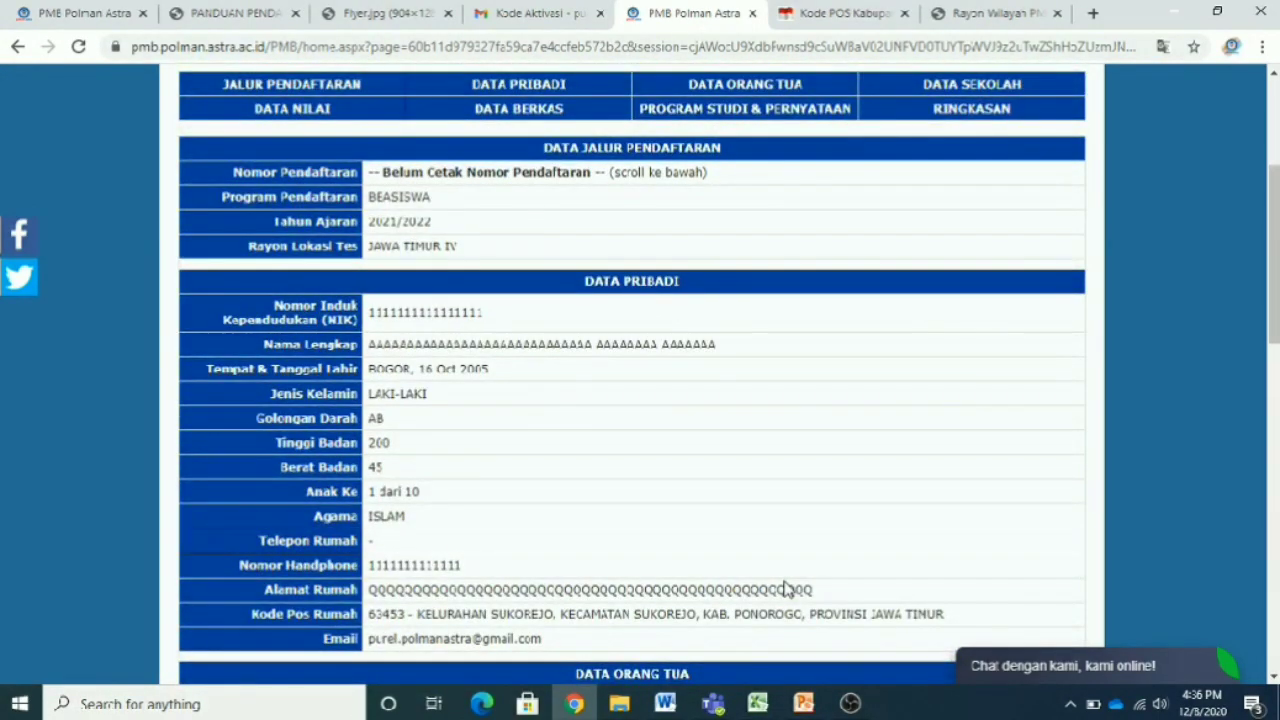
{"action": "scroll", "coordinate": [718, 556], "scroll_direction": "down", "scroll_amount": 14}
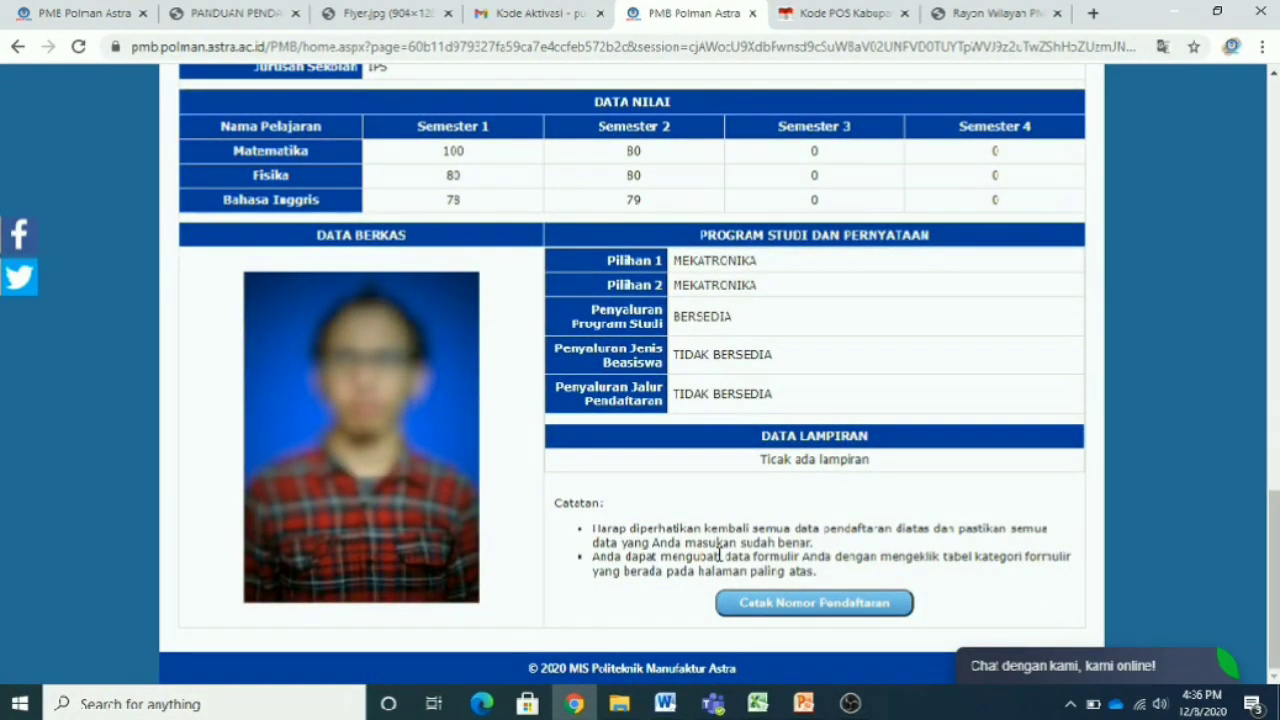
{"action": "scroll", "coordinate": [718, 556], "scroll_direction": "up", "scroll_amount": 15}
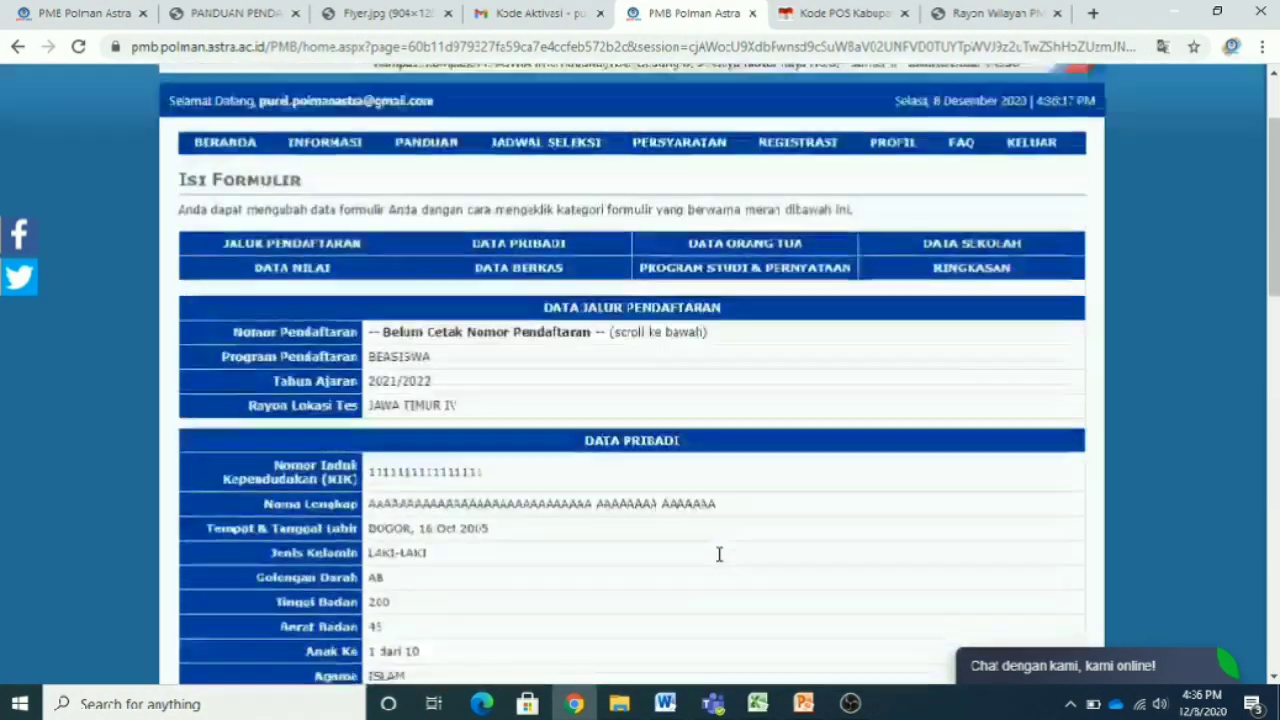
{"action": "scroll", "coordinate": [718, 554], "scroll_direction": "up", "scroll_amount": 2}
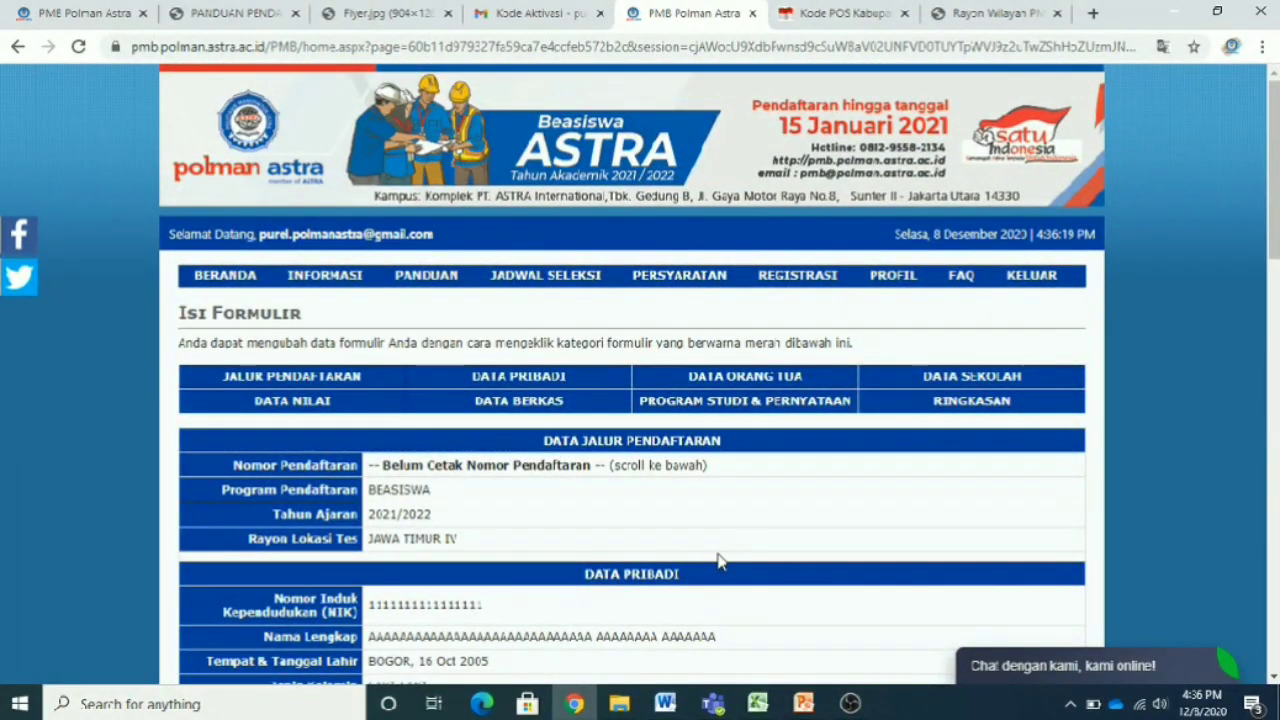
{"action": "scroll", "coordinate": [860, 505], "scroll_direction": "down", "scroll_amount": 1}
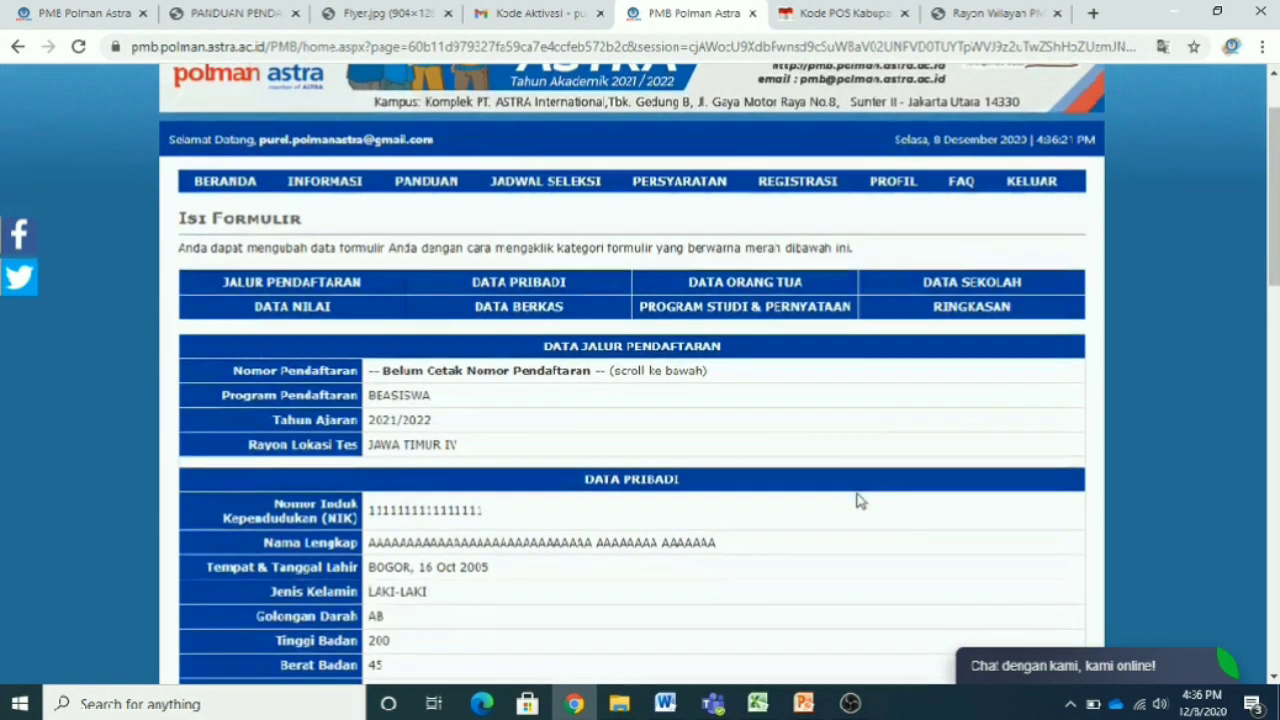
{"action": "scroll", "coordinate": [826, 489], "scroll_direction": "down", "scroll_amount": 5}
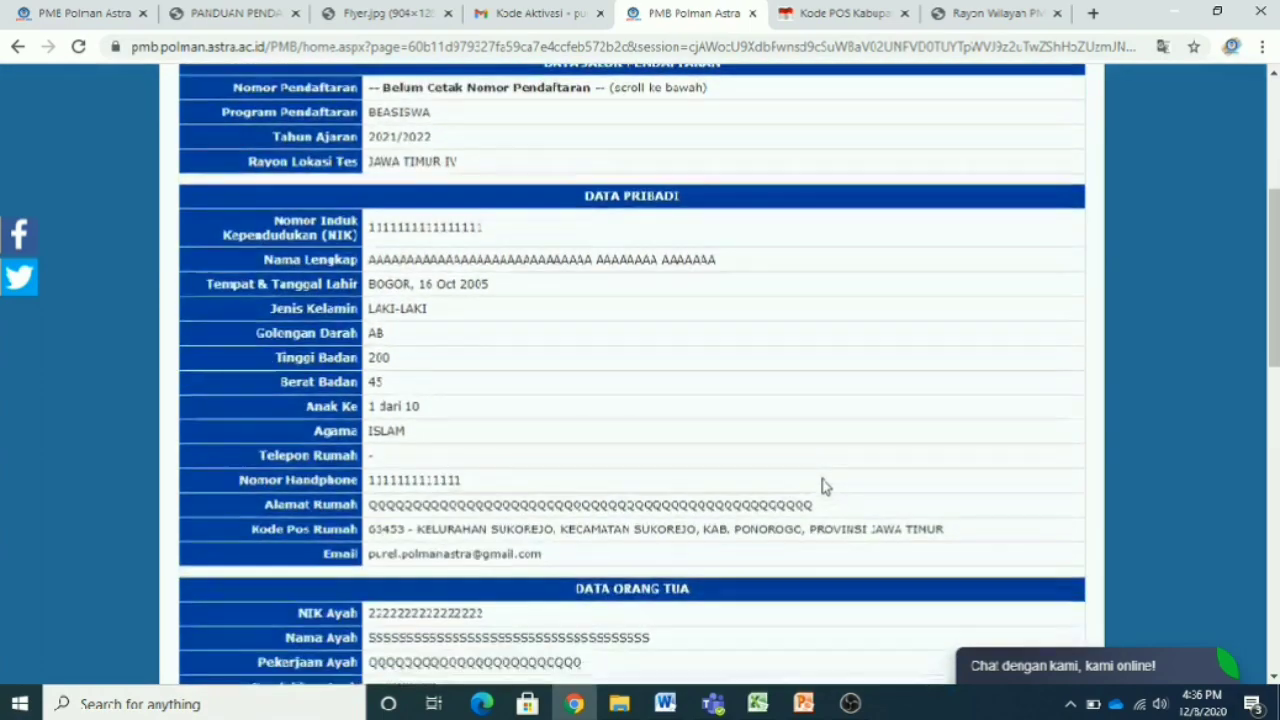
{"action": "scroll", "coordinate": [822, 486], "scroll_direction": "down", "scroll_amount": 9}
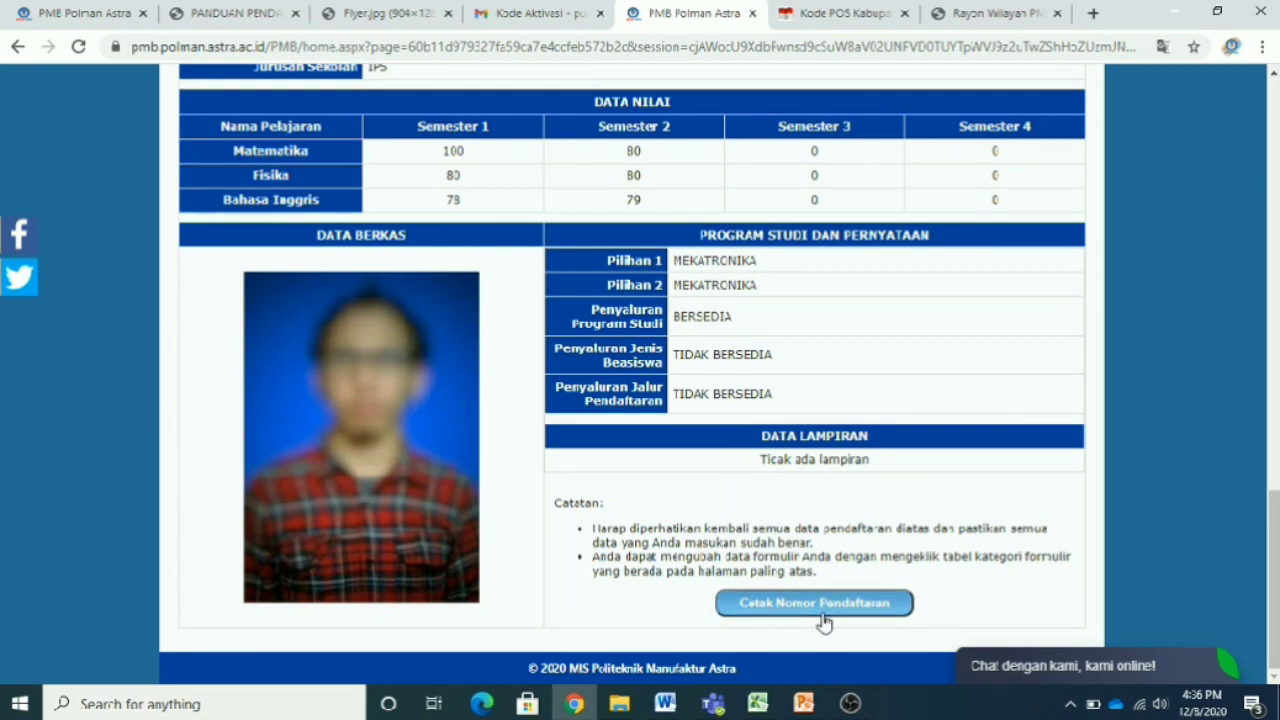
{"action": "scroll", "coordinate": [829, 560], "scroll_direction": "up", "scroll_amount": 10}
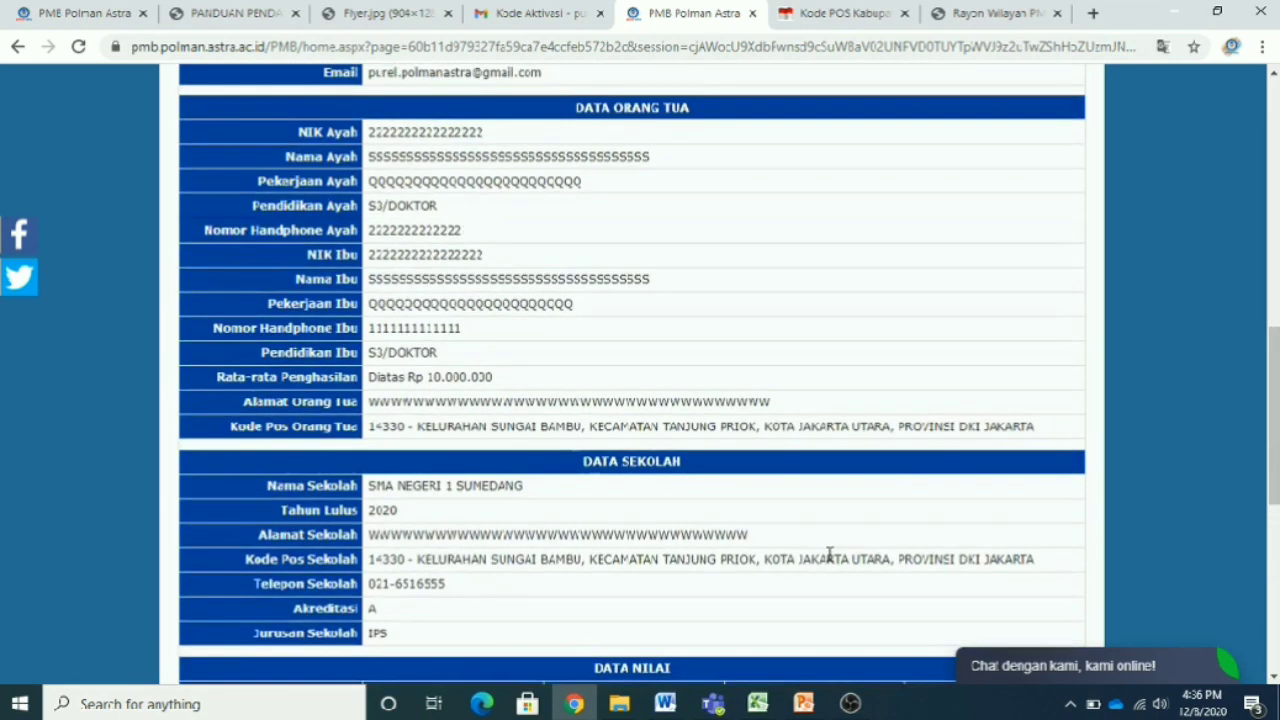
{"action": "scroll", "coordinate": [829, 555], "scroll_direction": "up", "scroll_amount": 4}
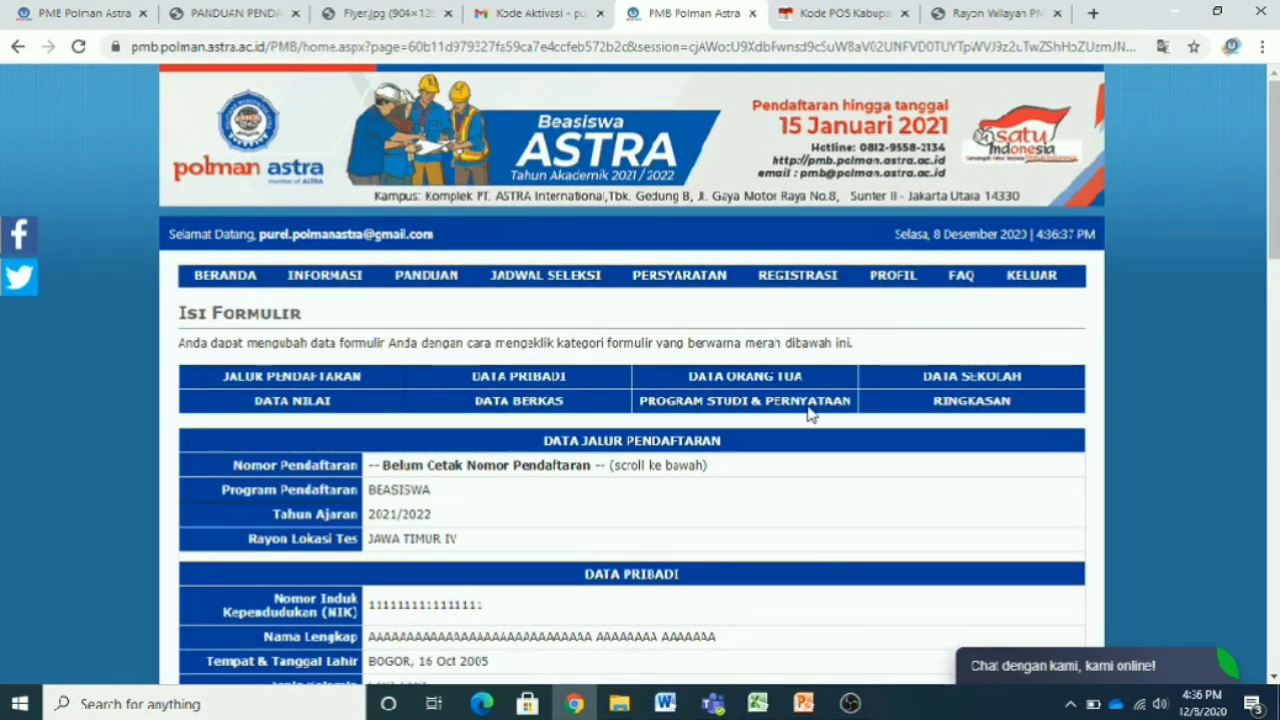
{"action": "mouse_move", "coordinate": [833, 276]}
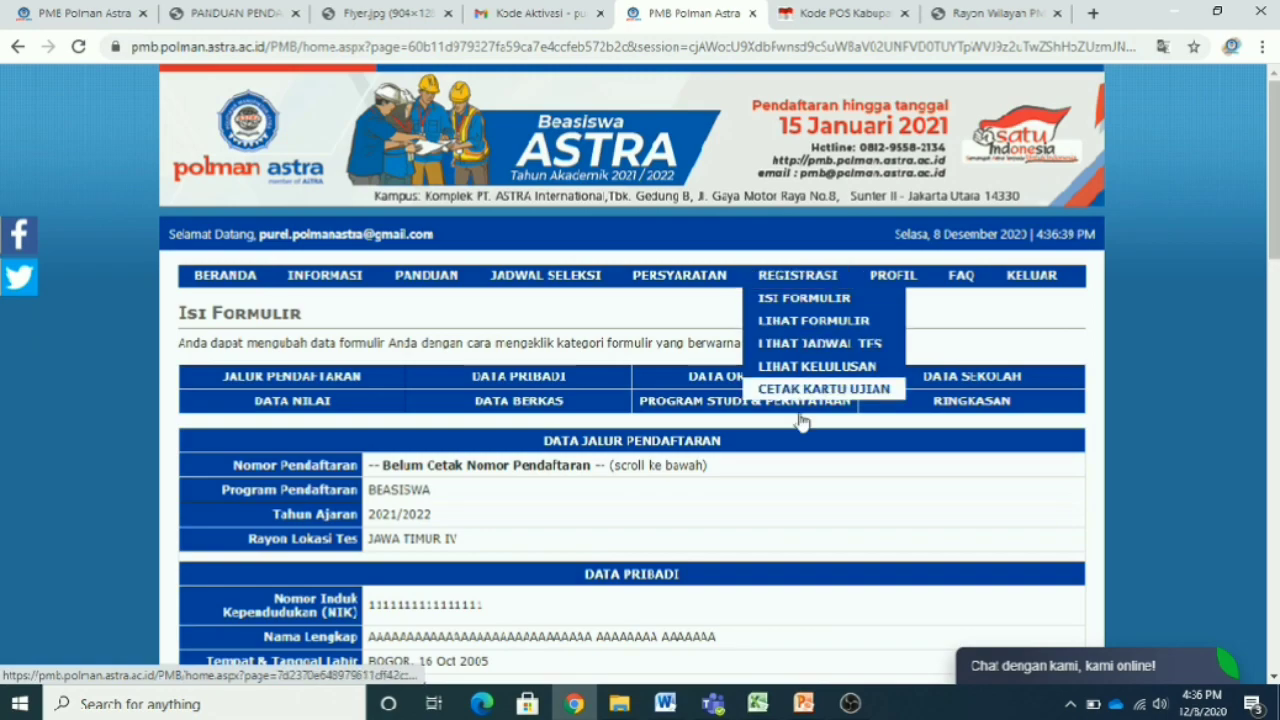
{"action": "scroll", "coordinate": [791, 480], "scroll_direction": "down", "scroll_amount": 15}
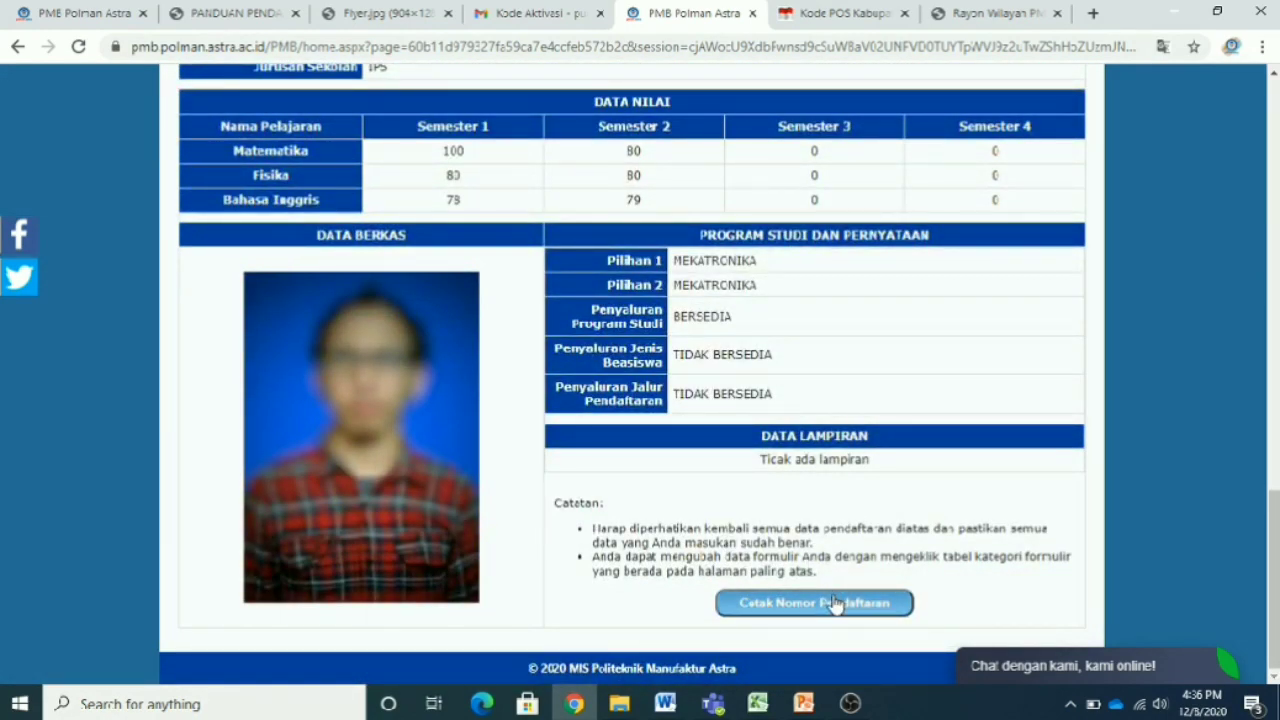
{"action": "scroll", "coordinate": [831, 603], "scroll_direction": "up", "scroll_amount": 15}
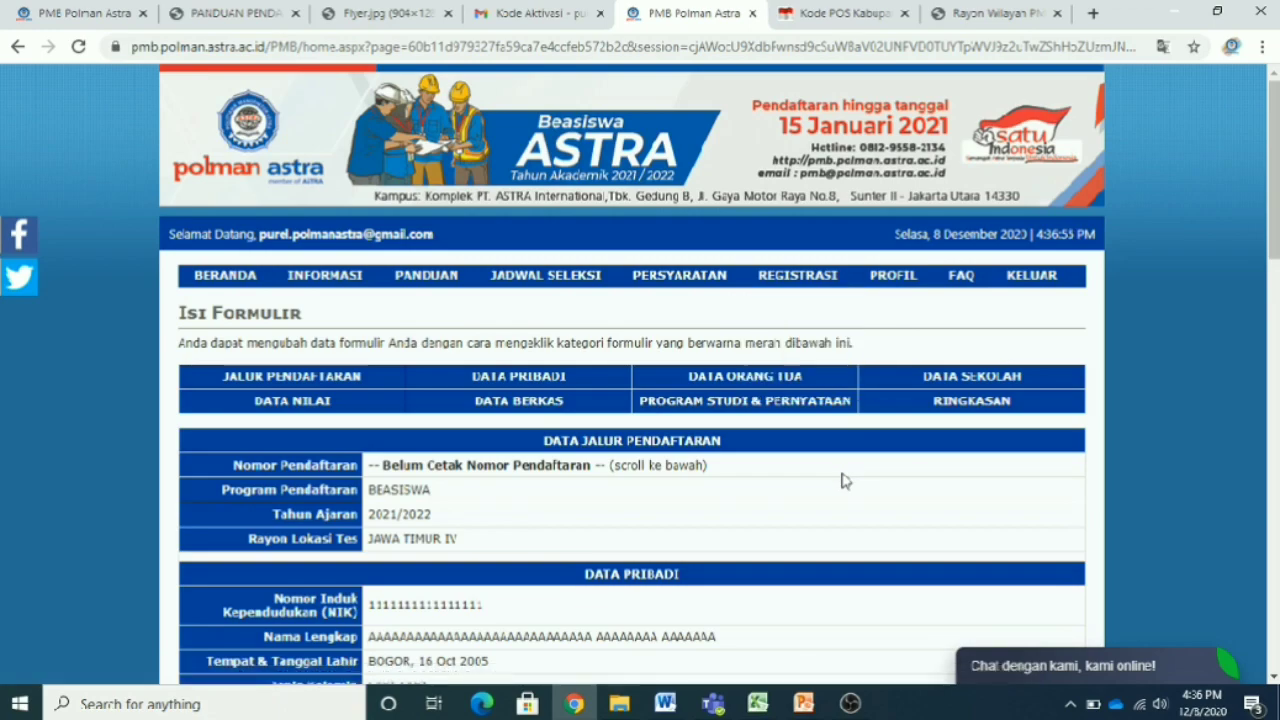
{"action": "scroll", "coordinate": [842, 480], "scroll_direction": "down", "scroll_amount": 8}
{"action": "scroll", "coordinate": [842, 480], "scroll_direction": "down", "scroll_amount": 7}
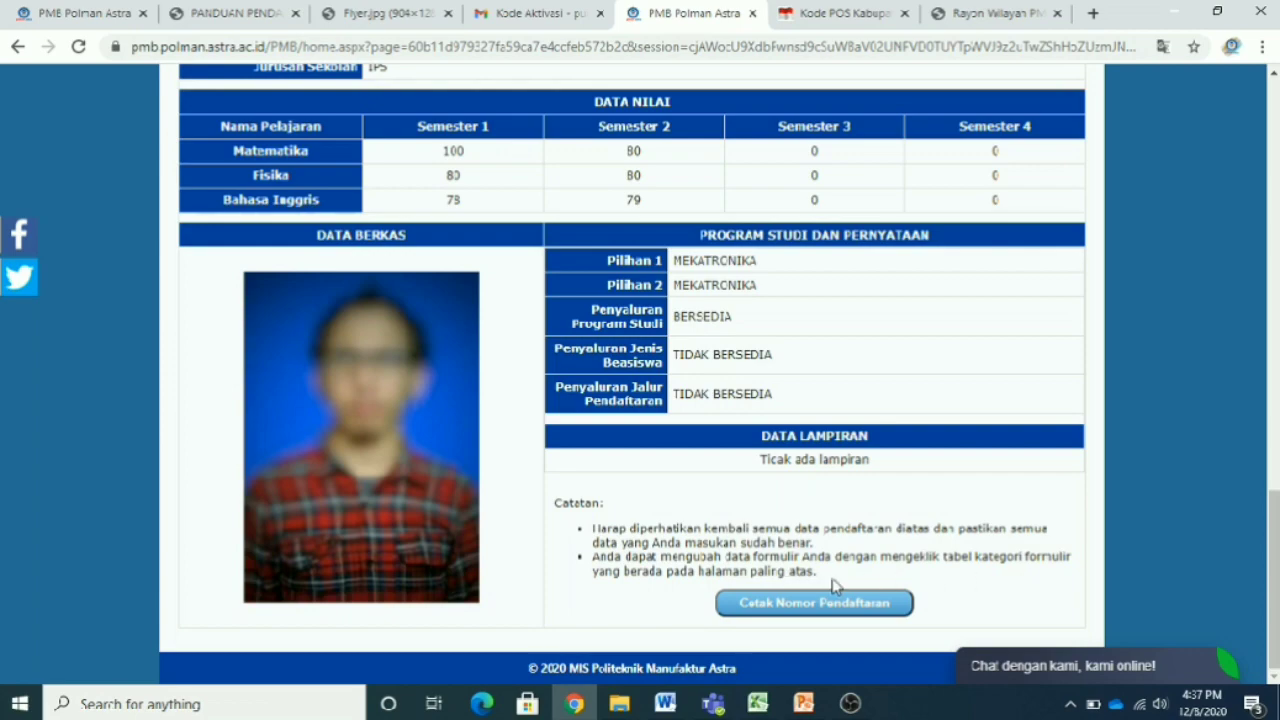
{"action": "scroll", "coordinate": [833, 586], "scroll_direction": "up", "scroll_amount": 20}
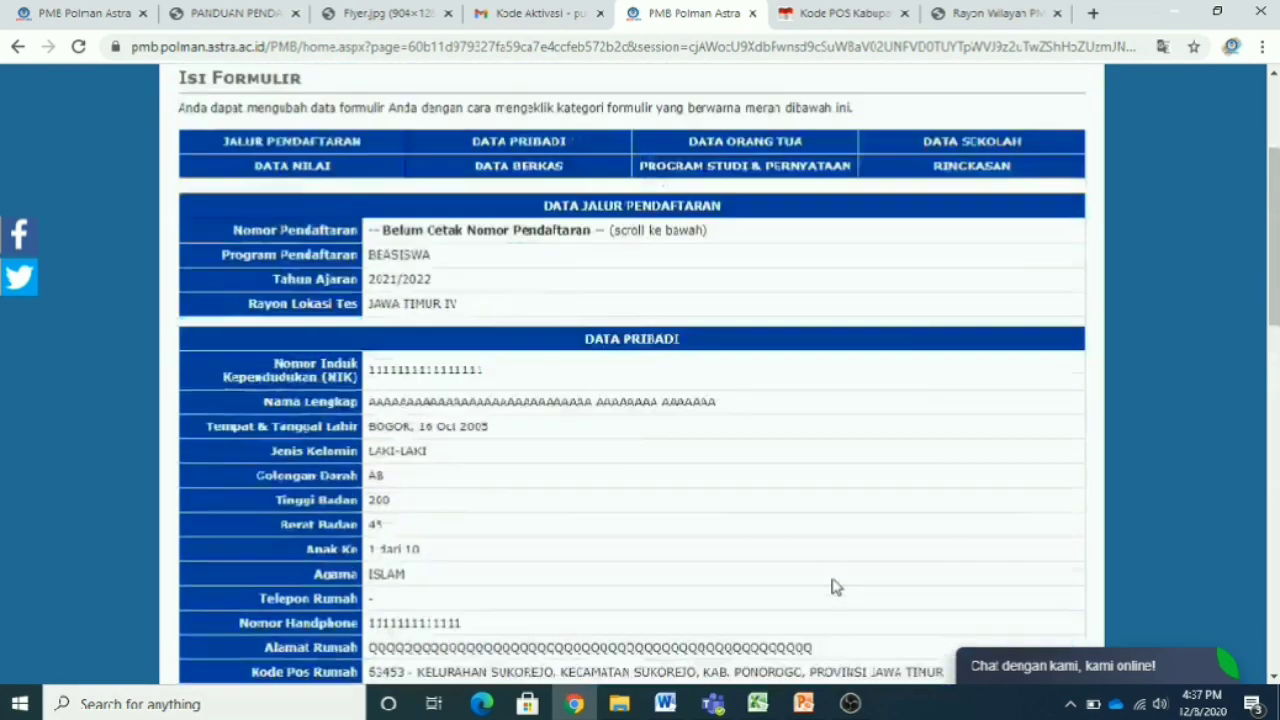
{"action": "scroll", "coordinate": [834, 586], "scroll_direction": "down", "scroll_amount": 3}
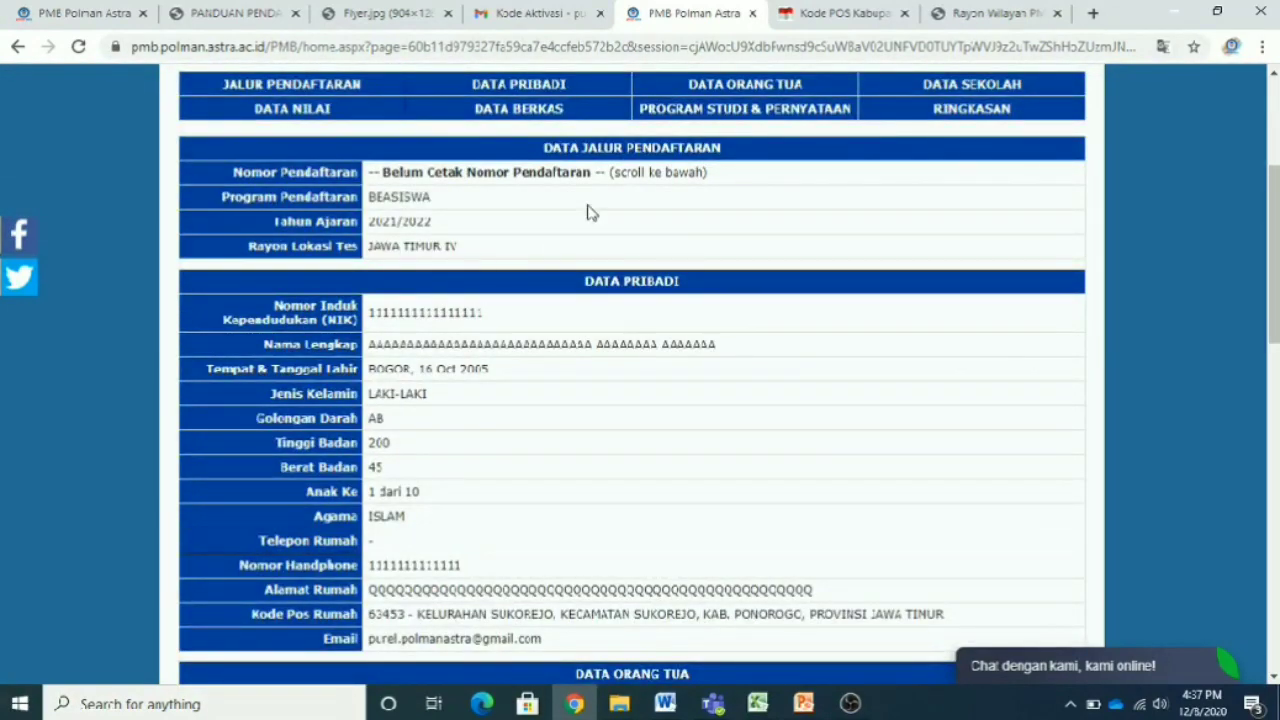
{"action": "scroll", "coordinate": [575, 420], "scroll_direction": "up", "scroll_amount": 3}
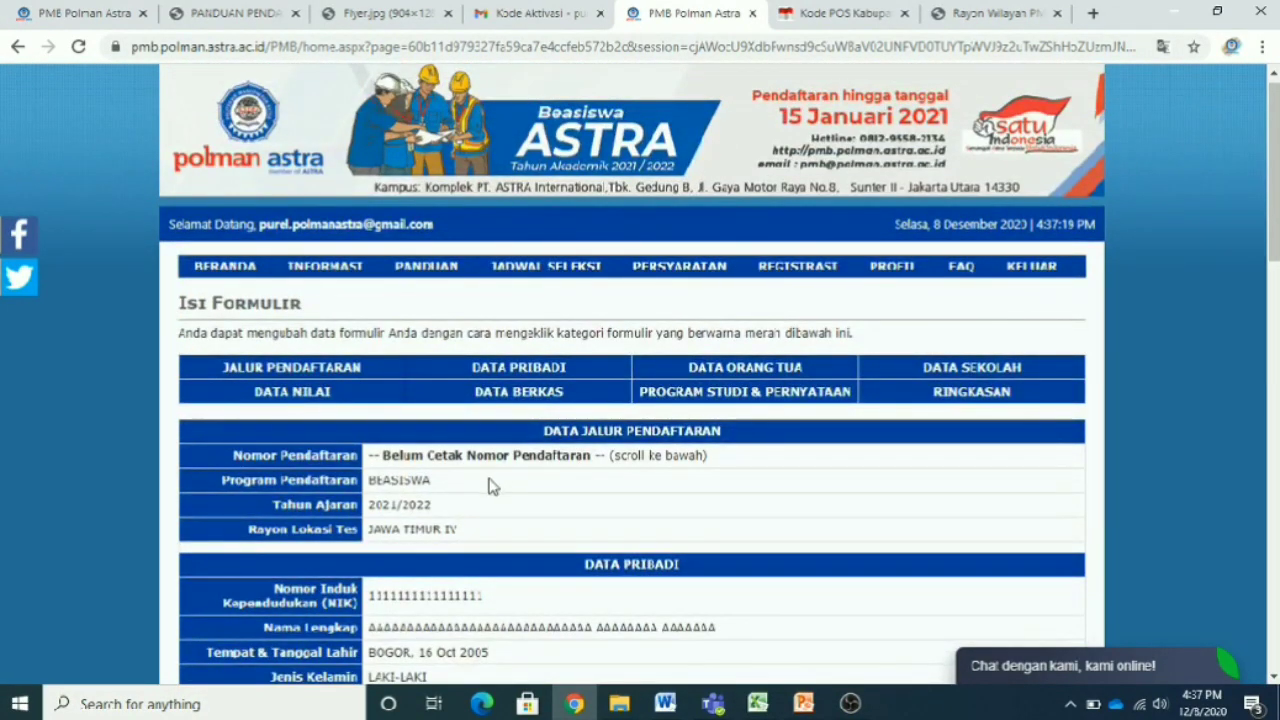
- In PROGRAM STUDI & PERNYATAAN, set Pilihan 2 to MESIN OTOMOTIF, tick agreement, and save
{"action": "left_click", "coordinate": [765, 408]}
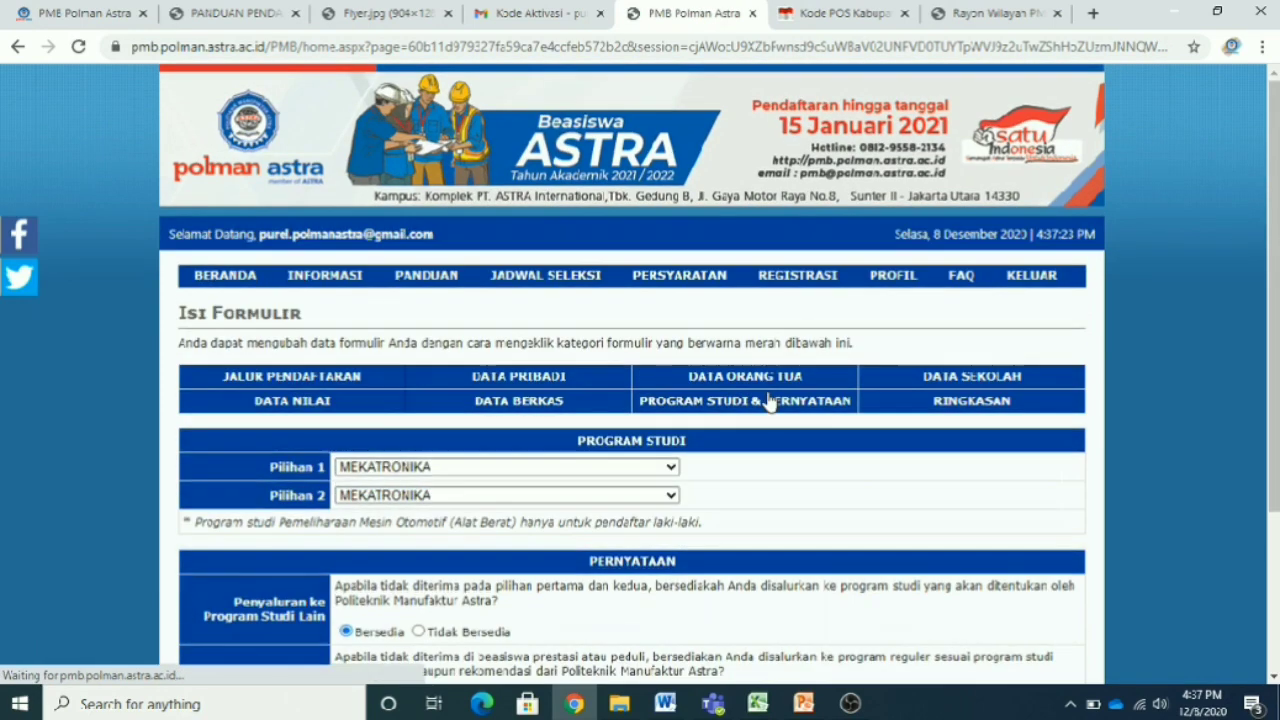
{"action": "scroll", "coordinate": [768, 402], "scroll_direction": "down", "scroll_amount": 2}
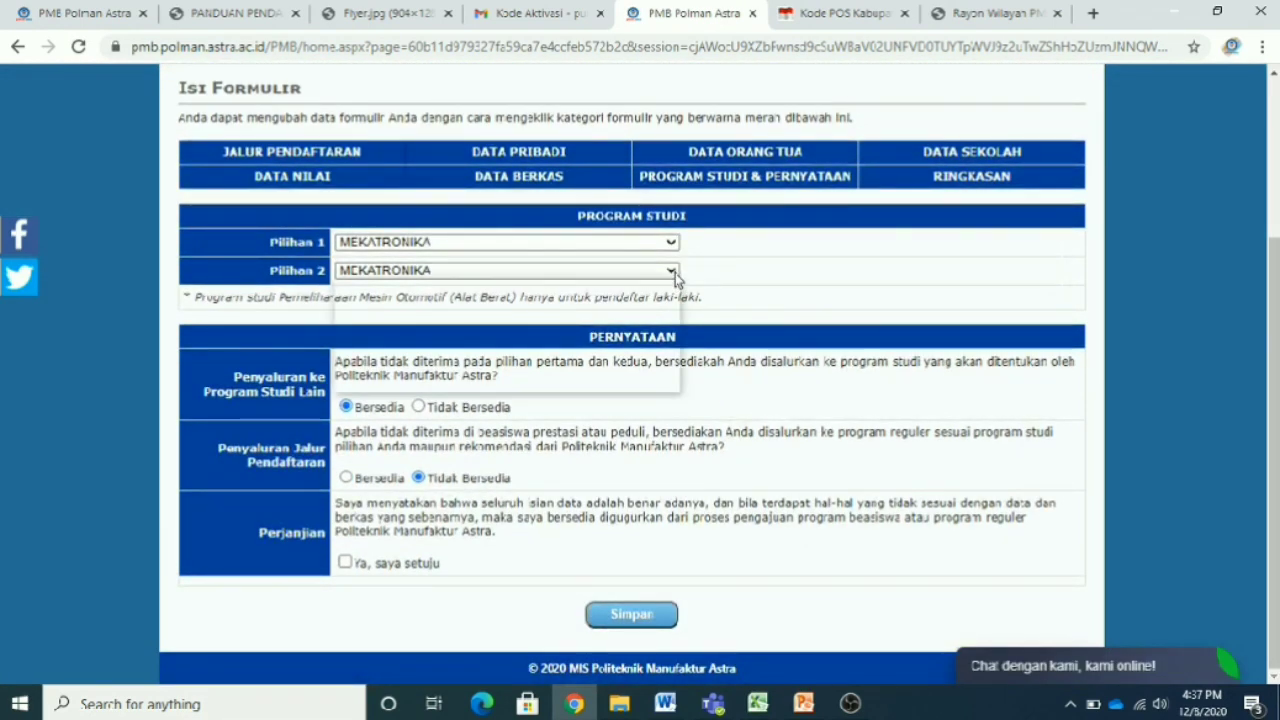
{"action": "left_click", "coordinate": [640, 270]}
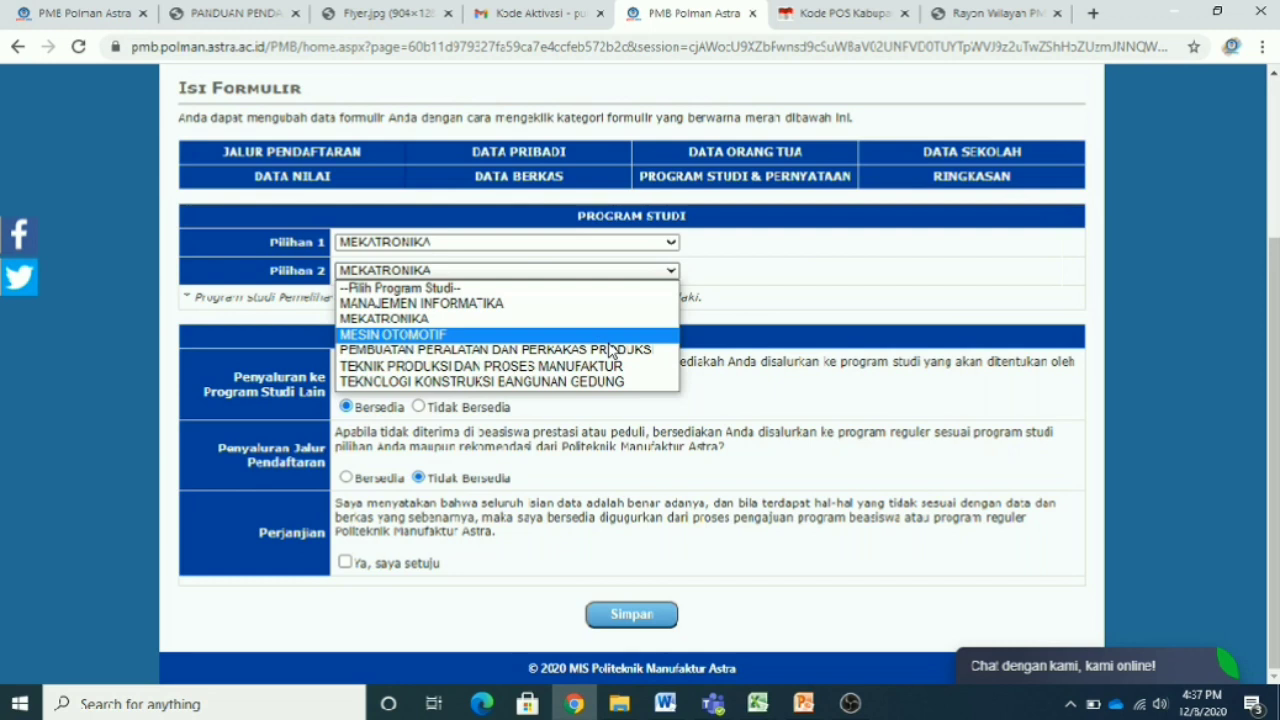
{"action": "left_click", "coordinate": [609, 338]}
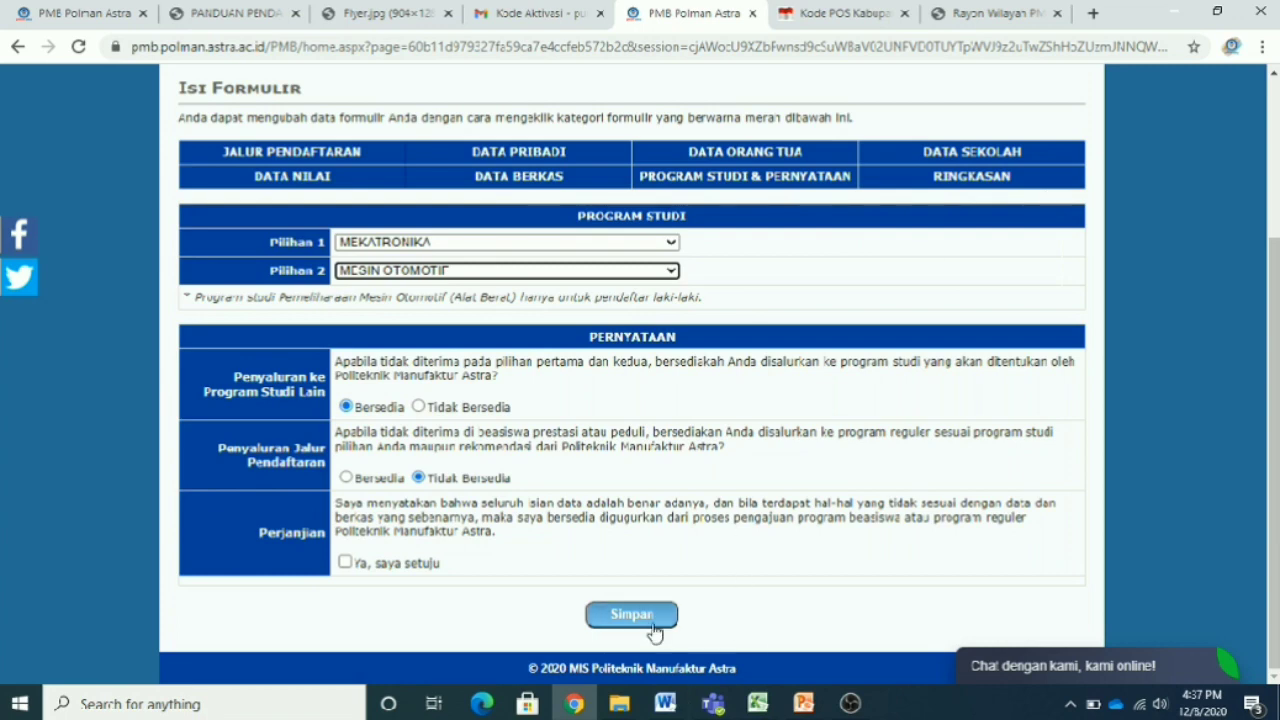
{"action": "left_click", "coordinate": [654, 626]}
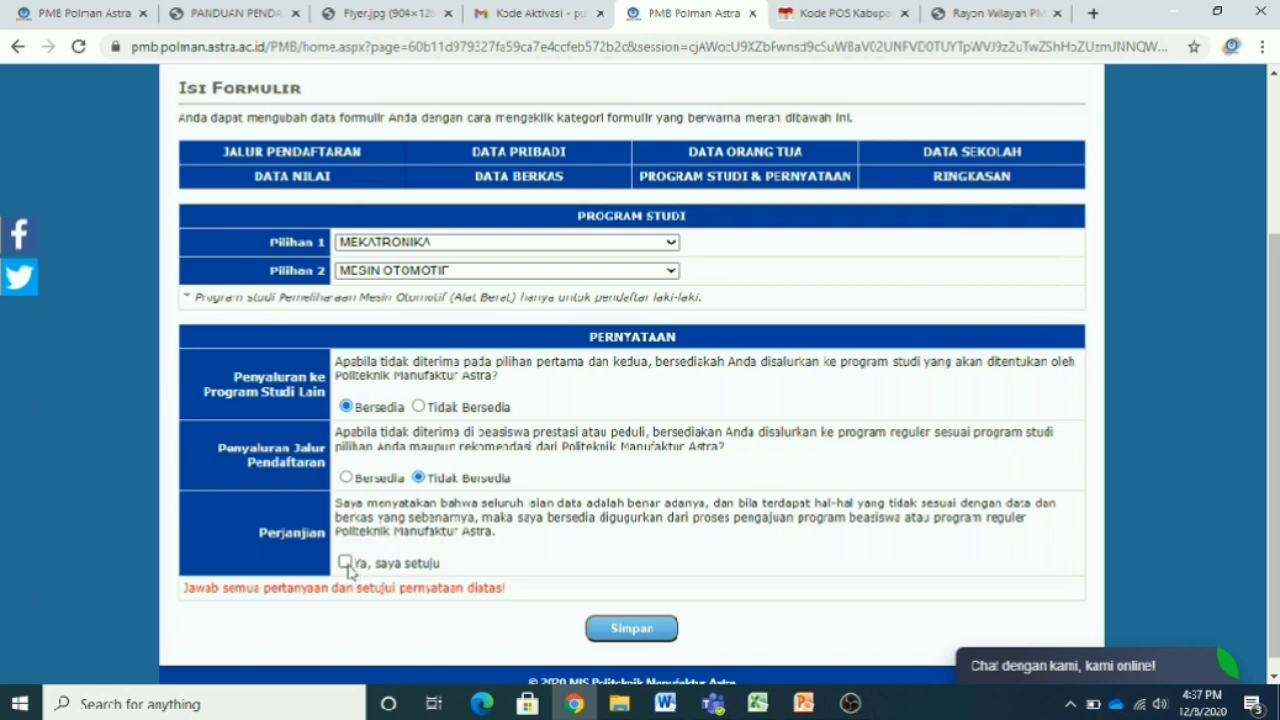
{"action": "left_click", "coordinate": [628, 628]}
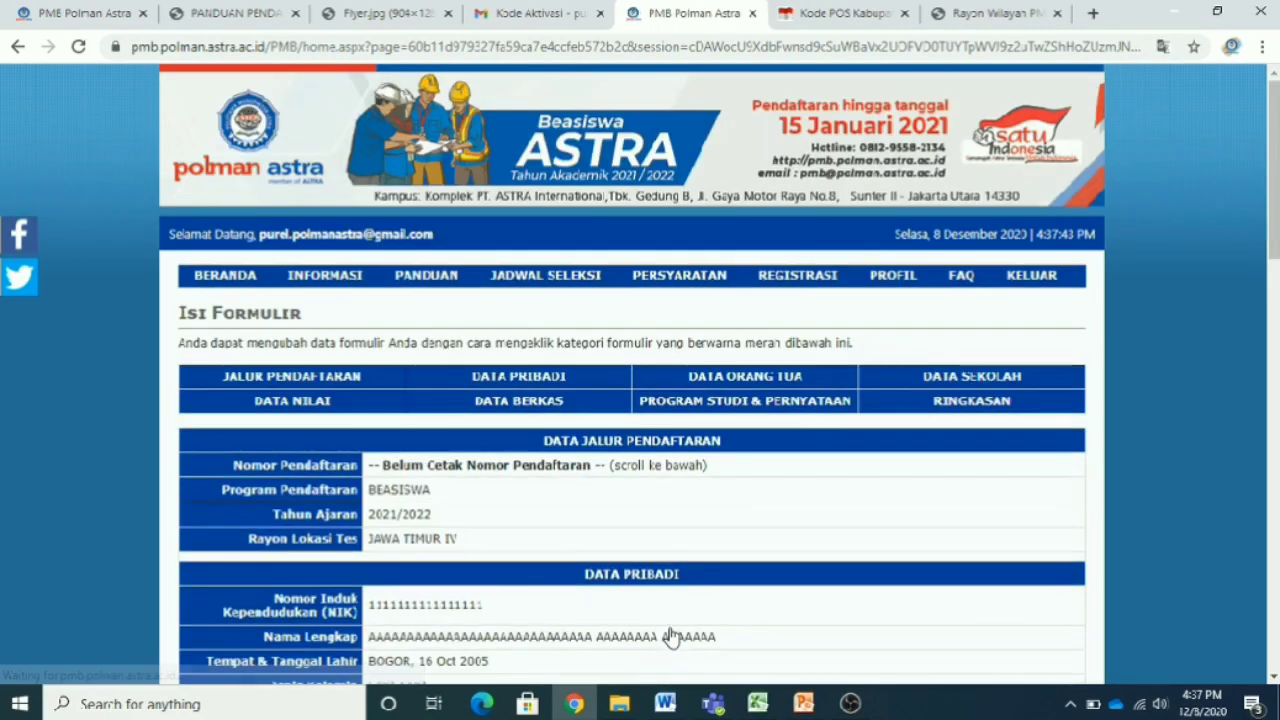
- Review the summary page and press Cetak Nomor Pendaftaran to request the registration number
{"action": "scroll", "coordinate": [703, 528], "scroll_direction": "down", "scroll_amount": 15}
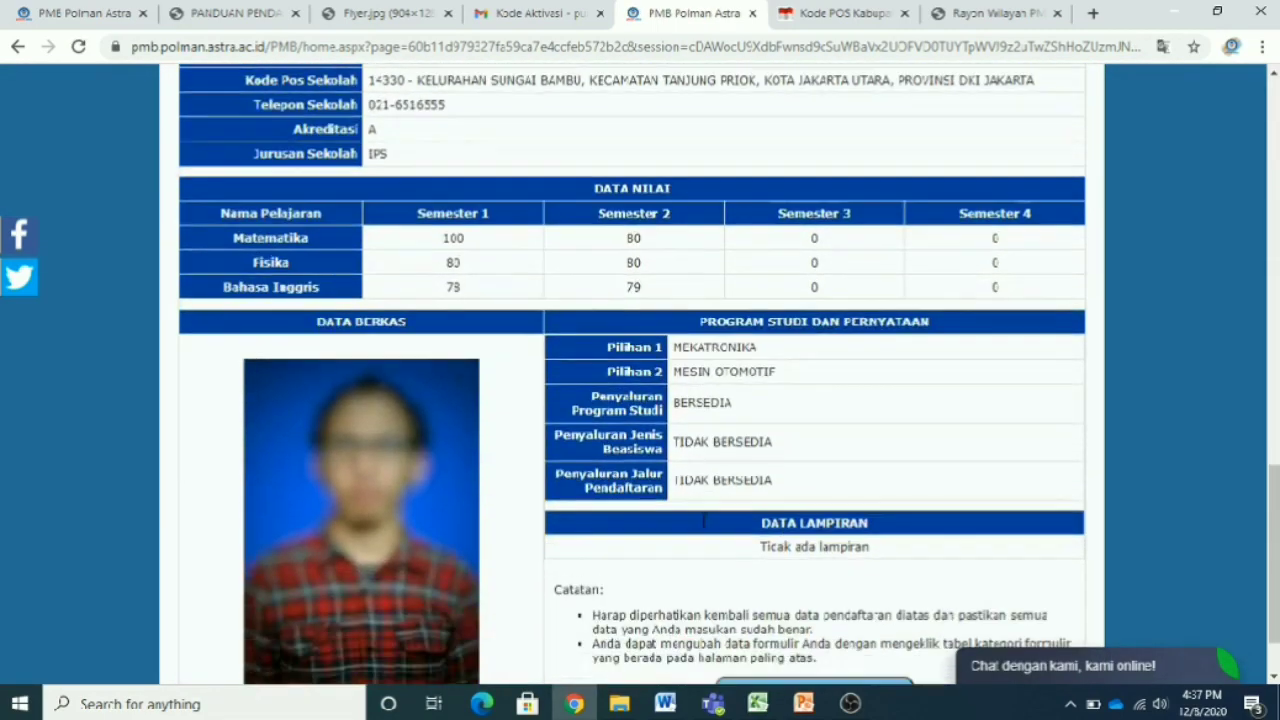
{"action": "scroll", "coordinate": [728, 540], "scroll_direction": "up", "scroll_amount": 1}
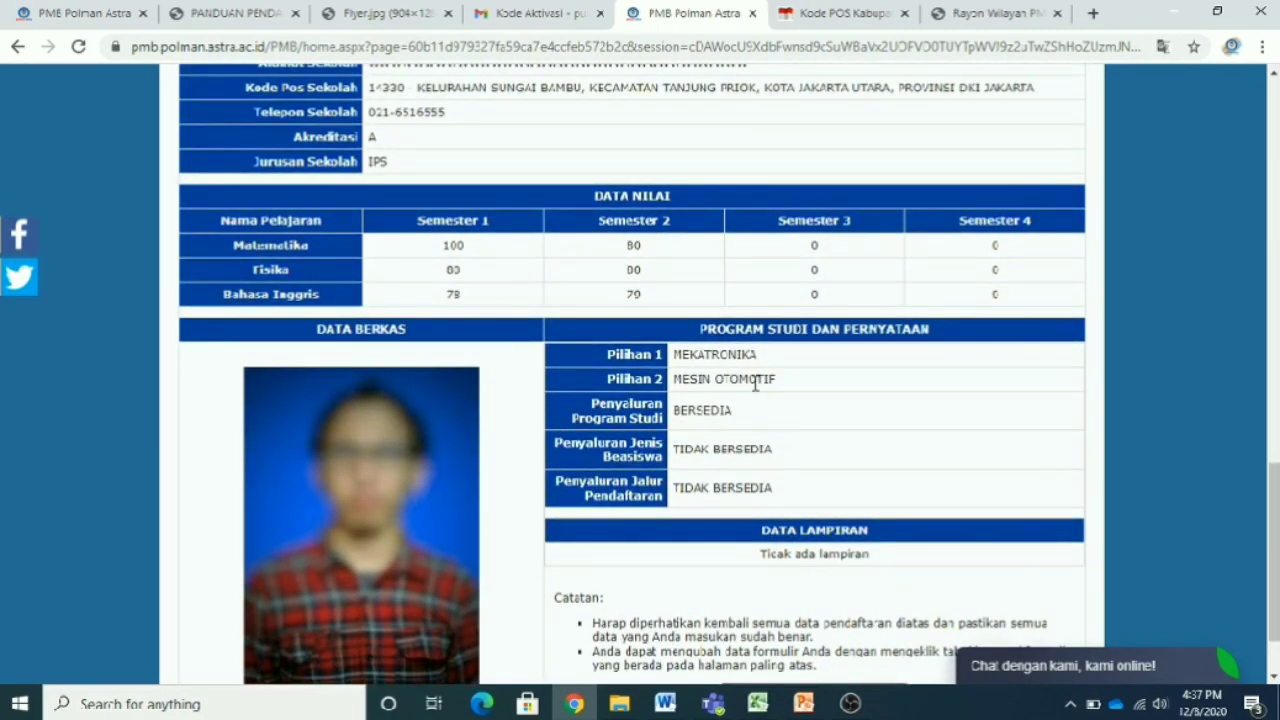
{"action": "scroll", "coordinate": [760, 477], "scroll_direction": "up", "scroll_amount": 2}
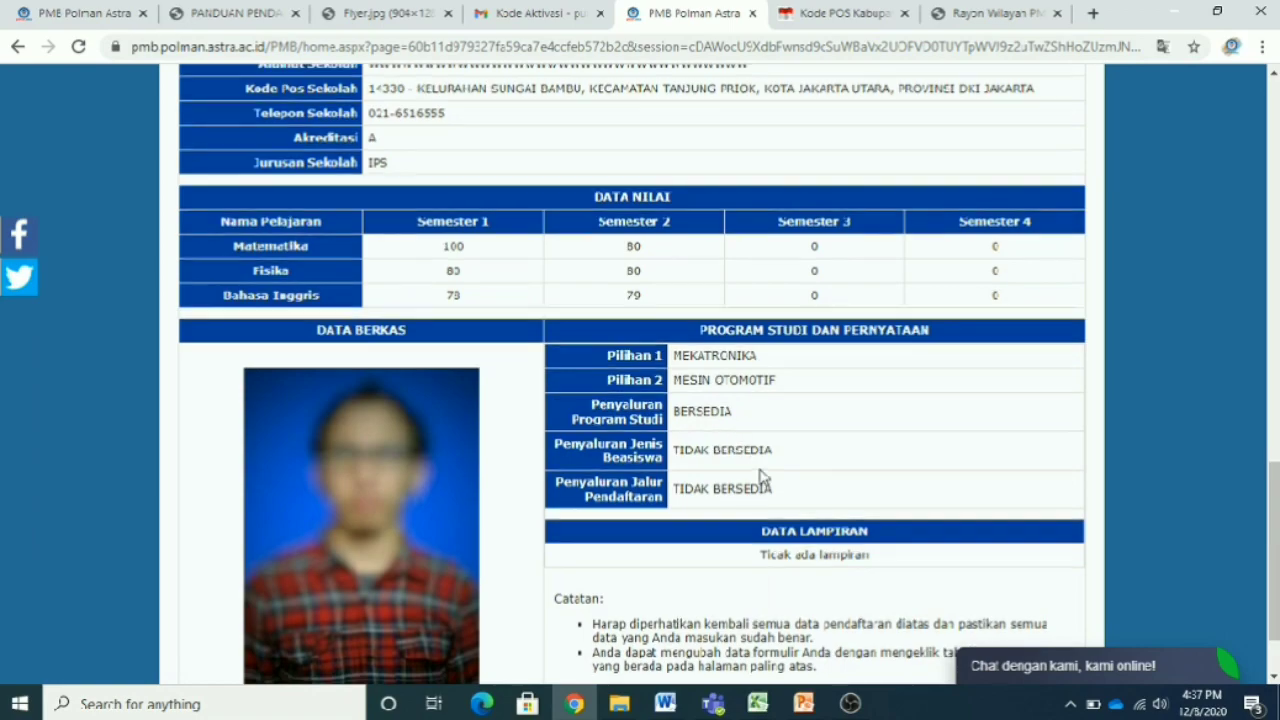
{"action": "scroll", "coordinate": [760, 477], "scroll_direction": "up", "scroll_amount": 15}
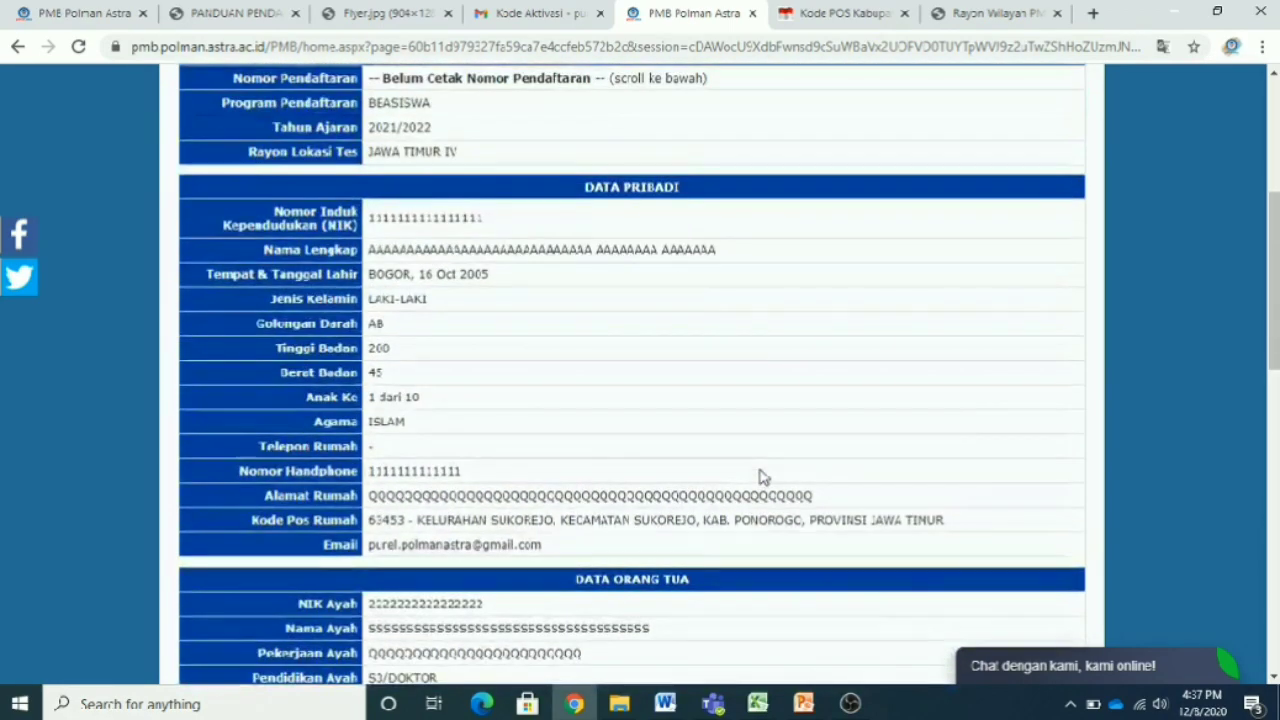
{"action": "scroll", "coordinate": [760, 477], "scroll_direction": "down", "scroll_amount": 15}
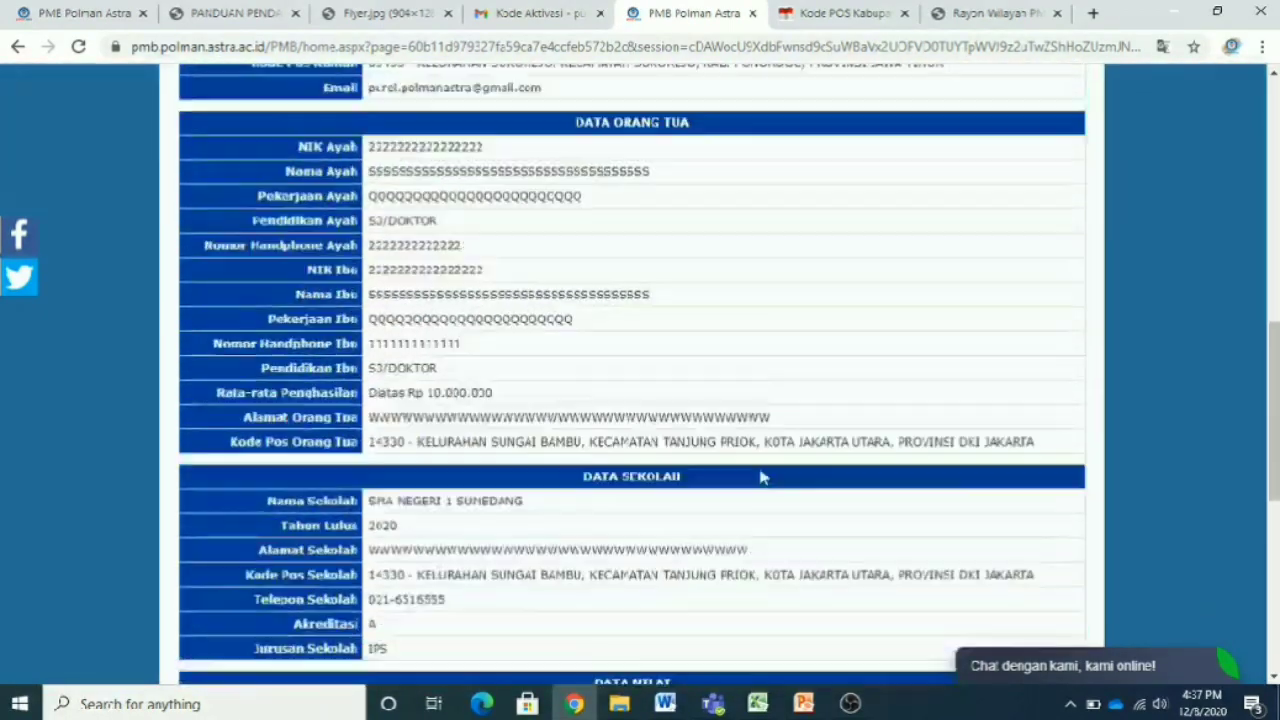
{"action": "scroll", "coordinate": [760, 477], "scroll_direction": "down", "scroll_amount": 1}
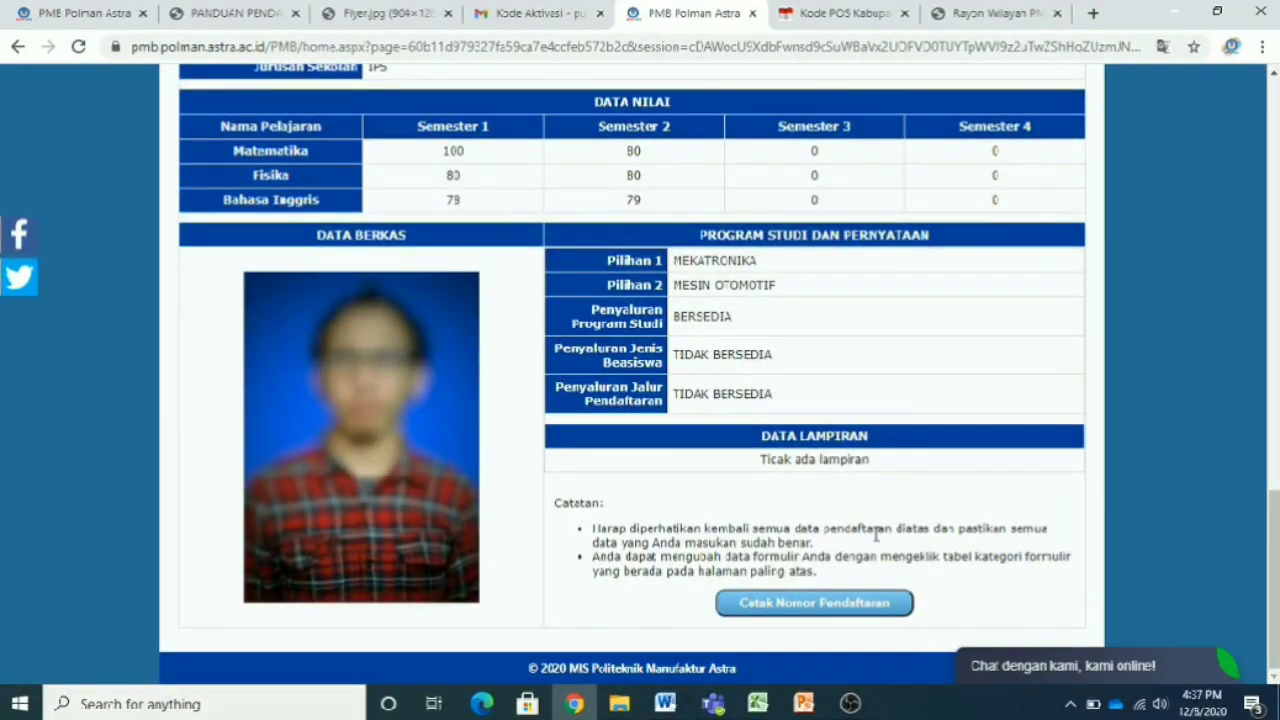
{"action": "left_click", "coordinate": [874, 617]}
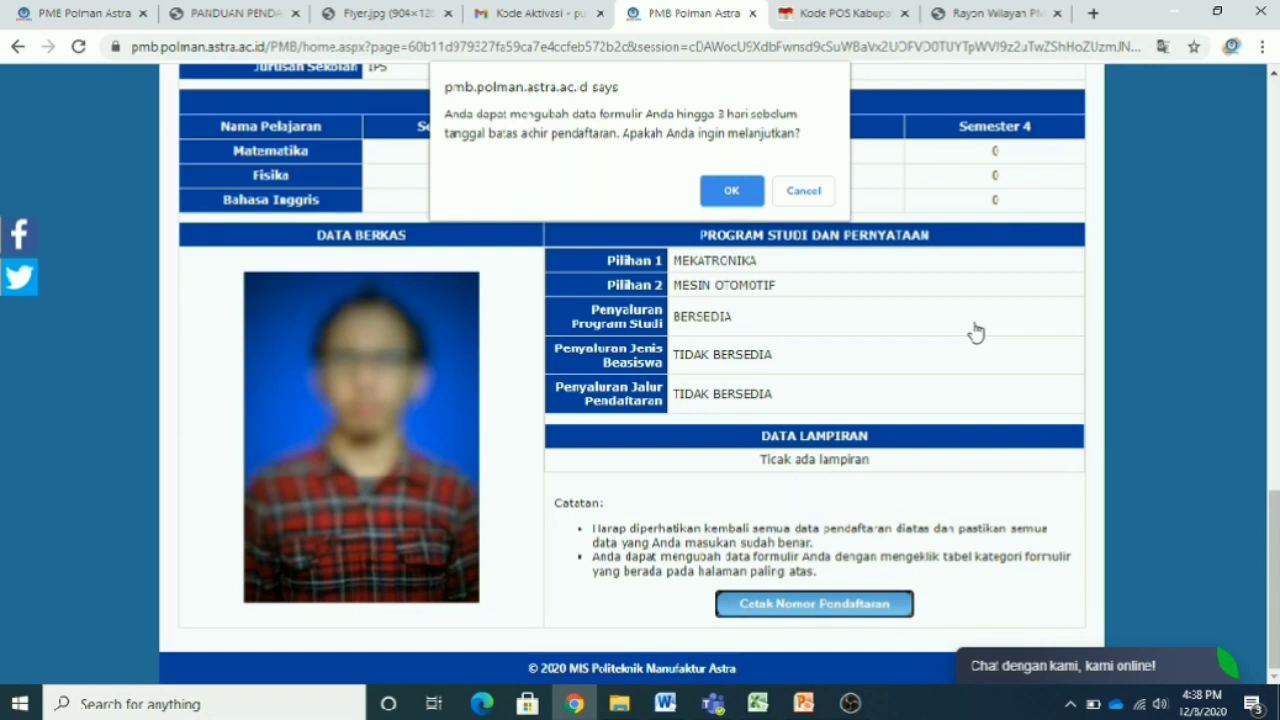
- Confirm the prompt with OK so the success page issues the registration number
{"action": "left_click", "coordinate": [731, 190]}
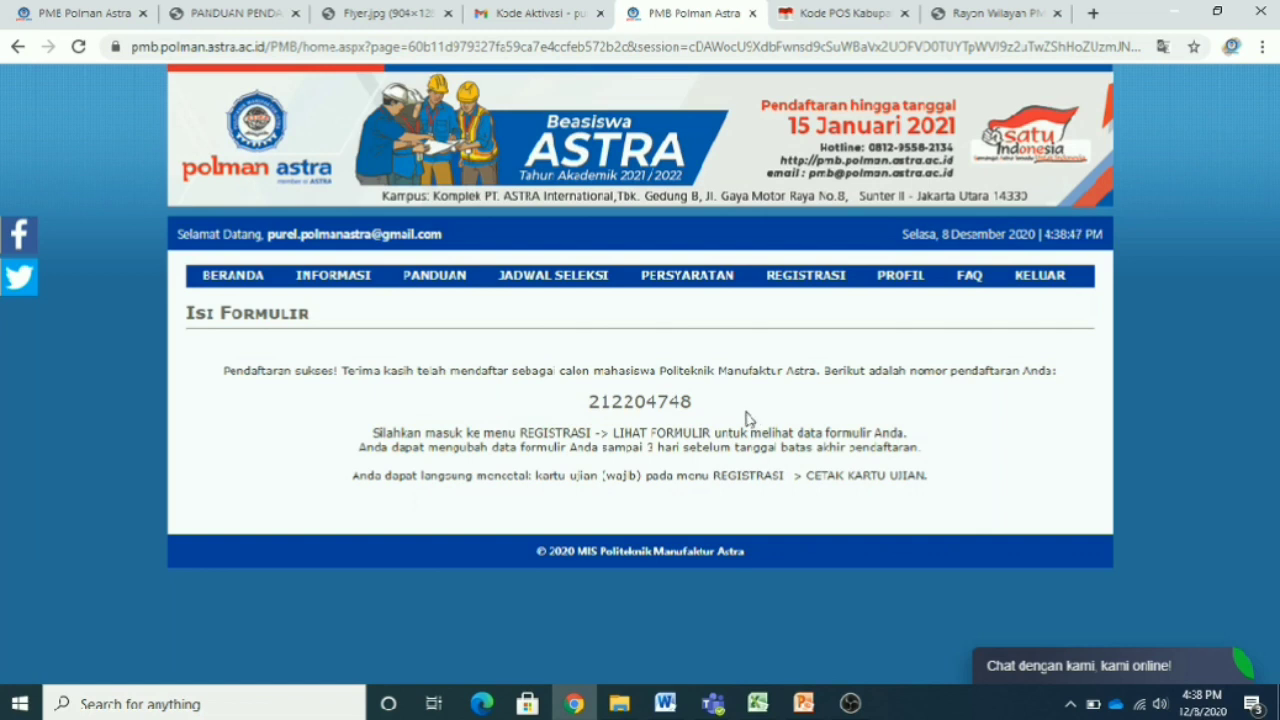
{"action": "mouse_move", "coordinate": [805, 280]}
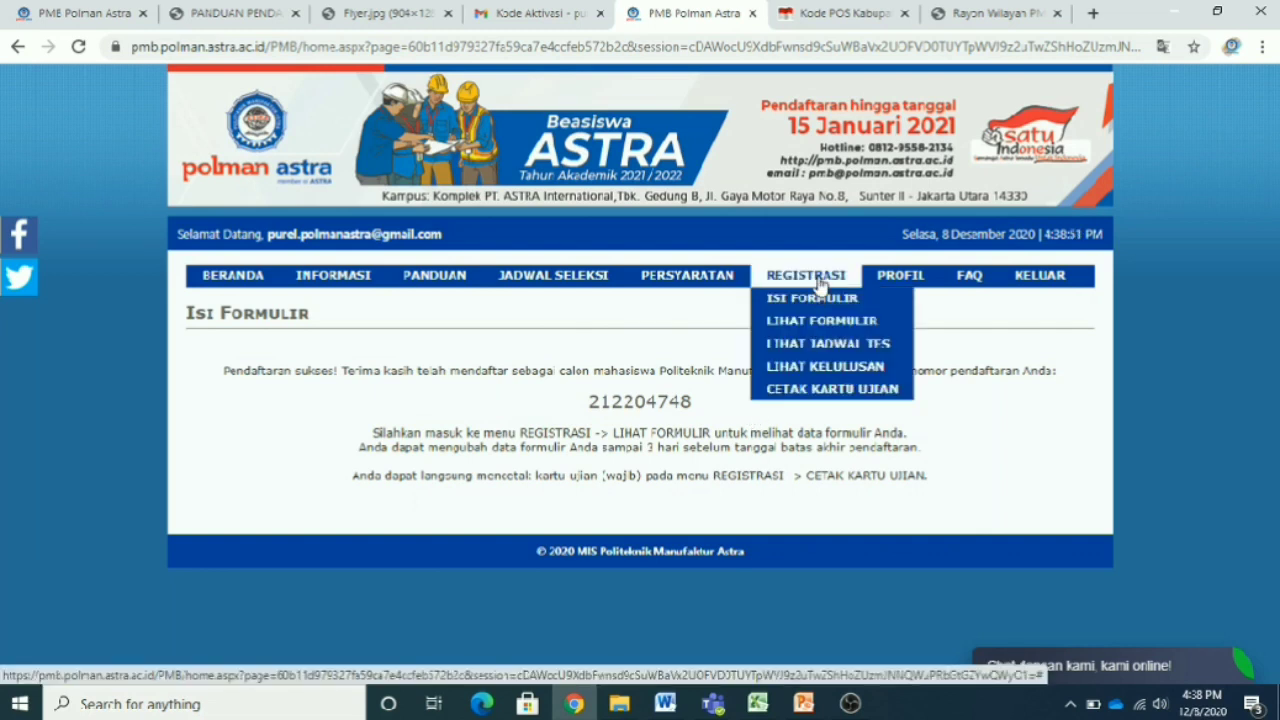
- Open REGISTRASI > CETAK KARTU UJIAN and look over the exam card page
{"action": "left_click", "coordinate": [829, 388]}
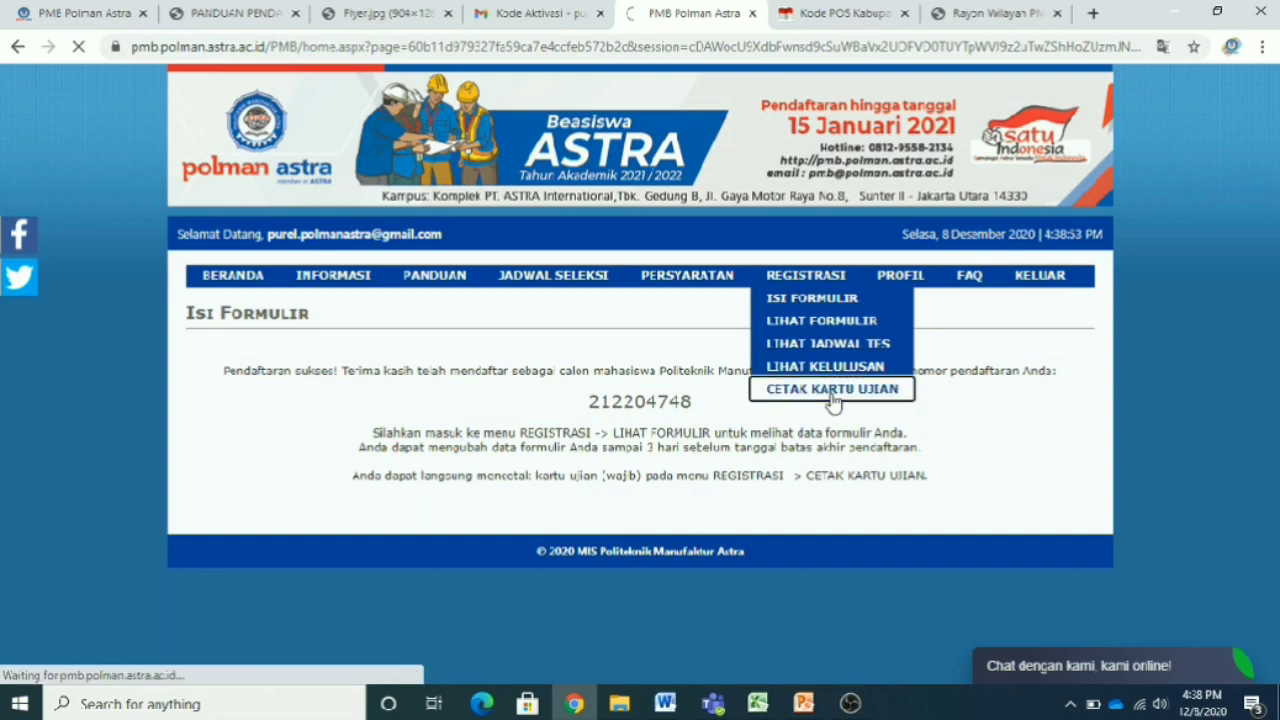
{"action": "scroll", "coordinate": [831, 391], "scroll_direction": "down", "scroll_amount": 2}
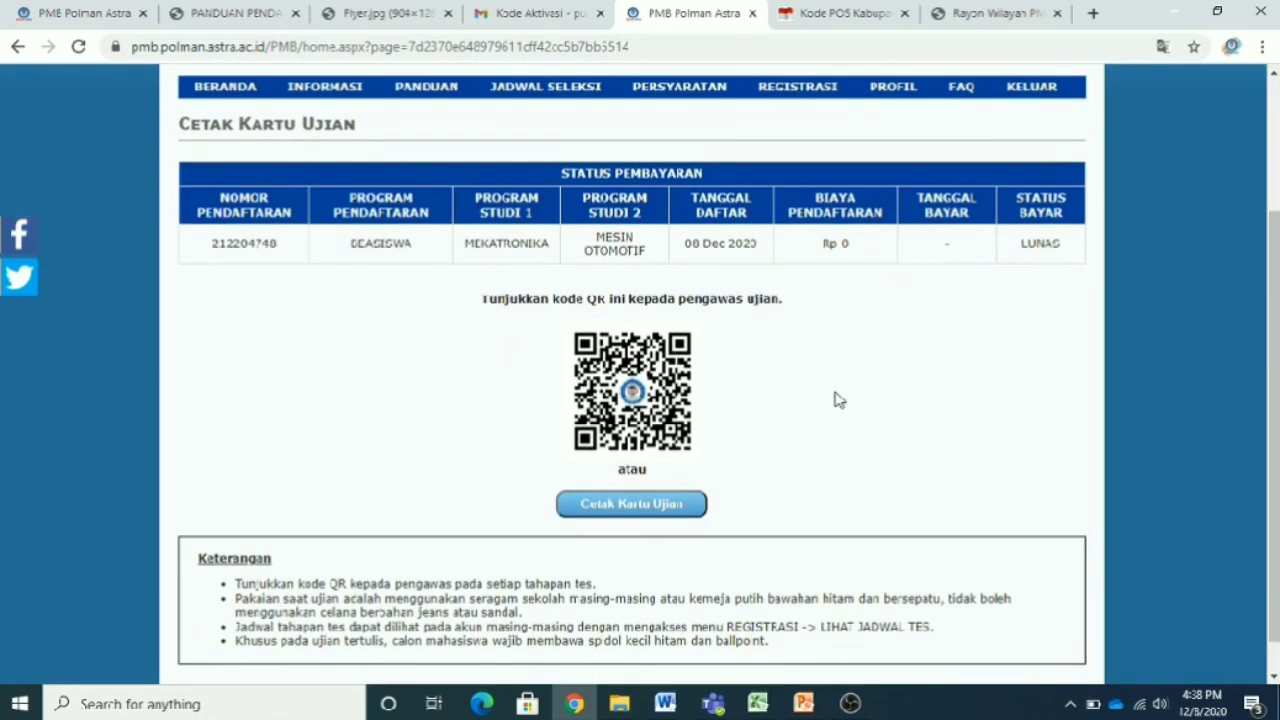
{"action": "scroll", "coordinate": [839, 400], "scroll_direction": "up", "scroll_amount": 1}
{"action": "scroll", "coordinate": [839, 400], "scroll_direction": "down", "scroll_amount": 2}
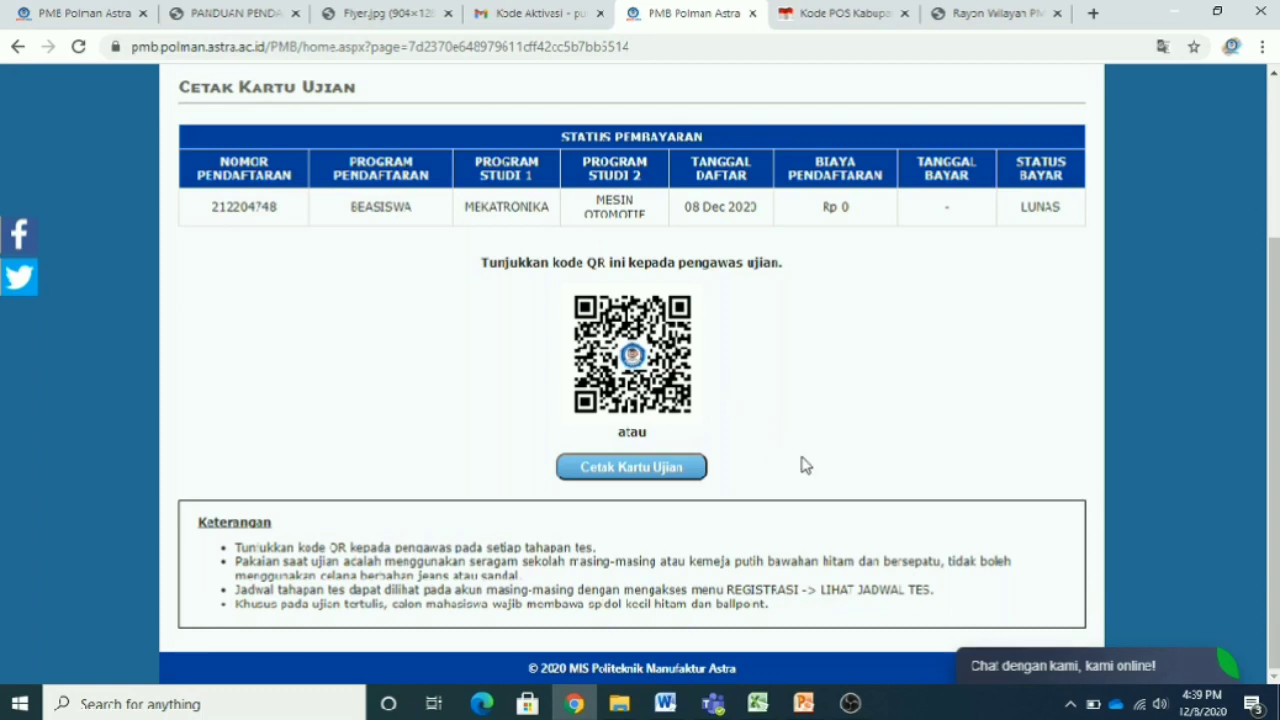
{"action": "scroll", "coordinate": [793, 461], "scroll_direction": "up", "scroll_amount": 3}
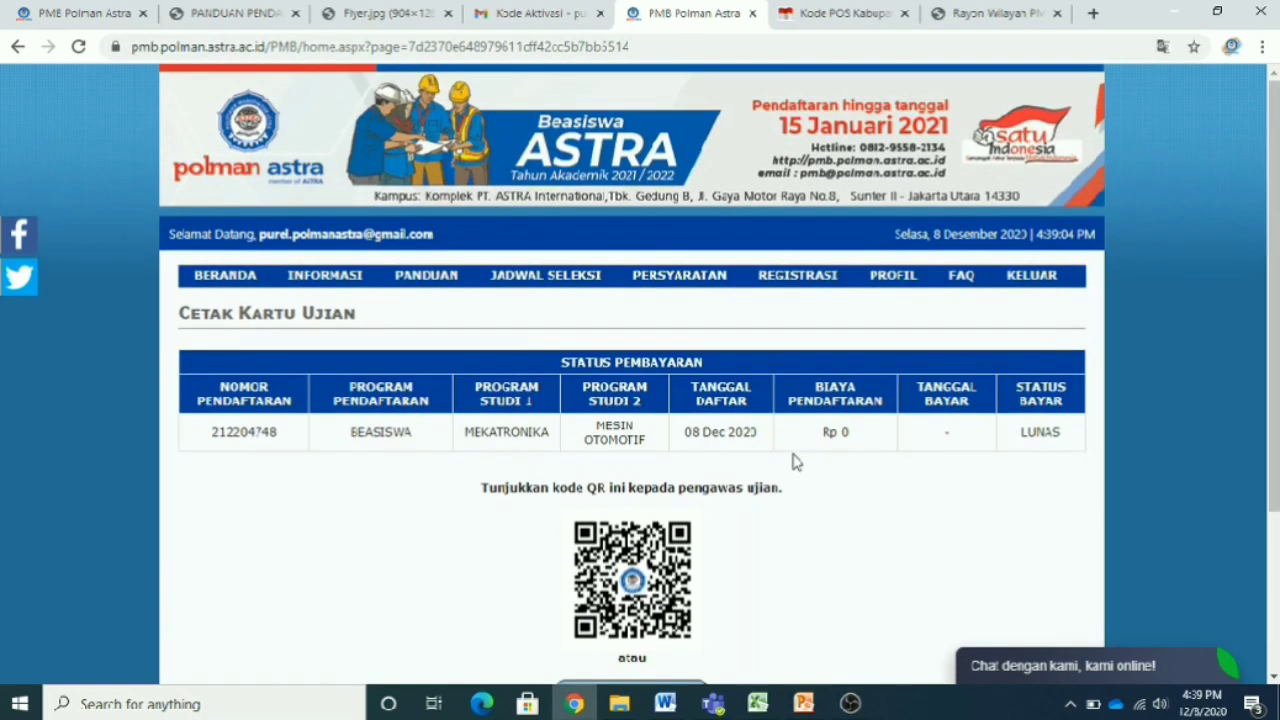
{"action": "mouse_move", "coordinate": [820, 280]}
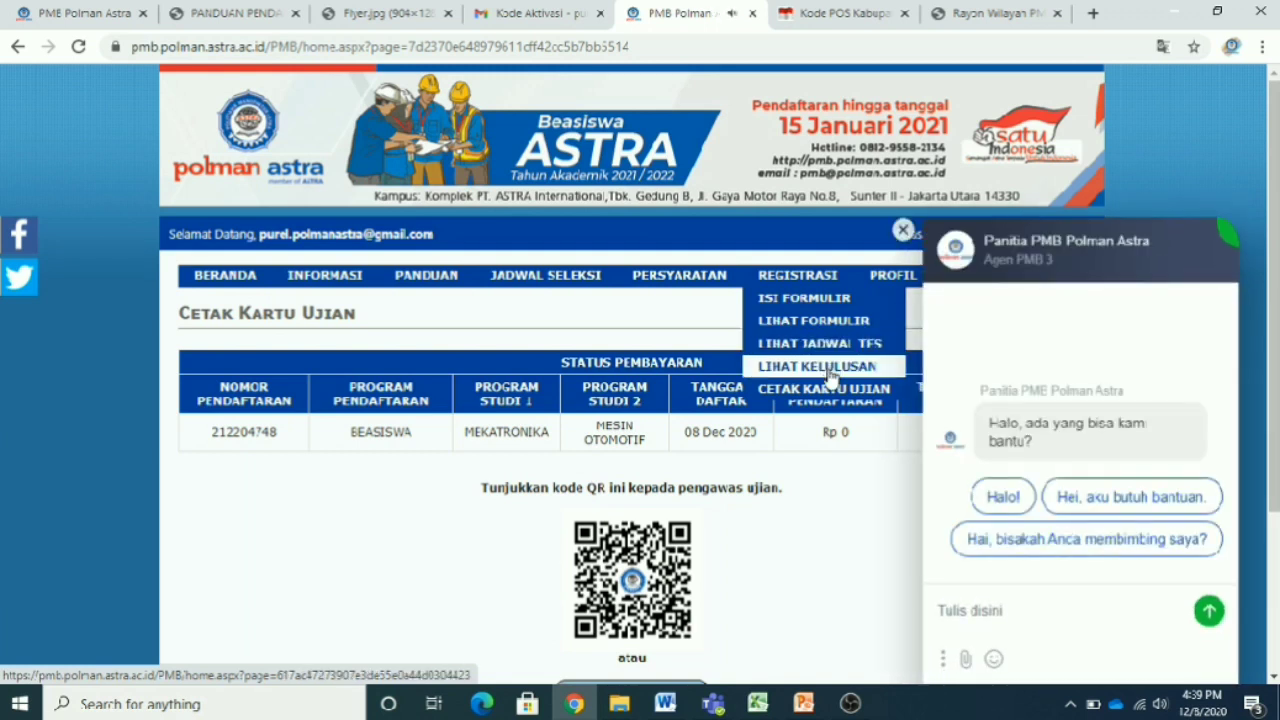
- Close the chat panel and check the LUNAS payment status and the exam QR code
{"action": "left_click", "coordinate": [903, 229]}
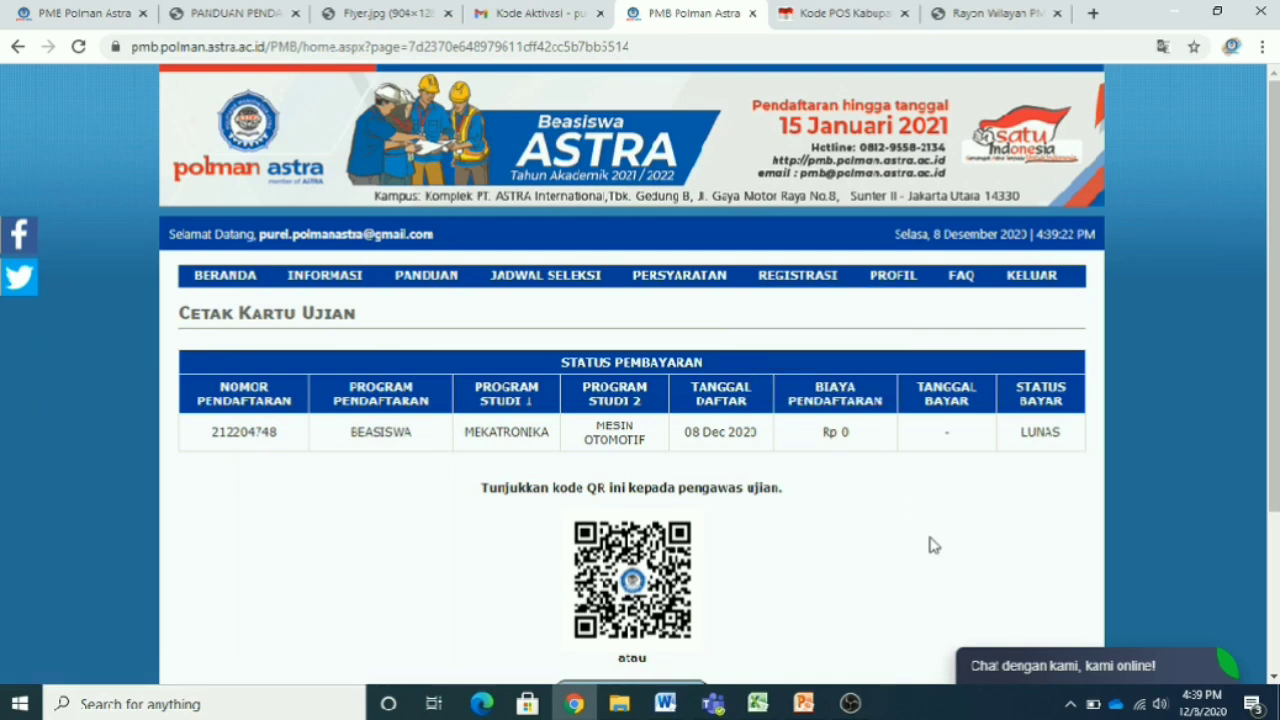
{"action": "scroll", "coordinate": [932, 545], "scroll_direction": "down", "scroll_amount": 3}
{"action": "scroll", "coordinate": [943, 538], "scroll_direction": "down", "scroll_amount": 1}
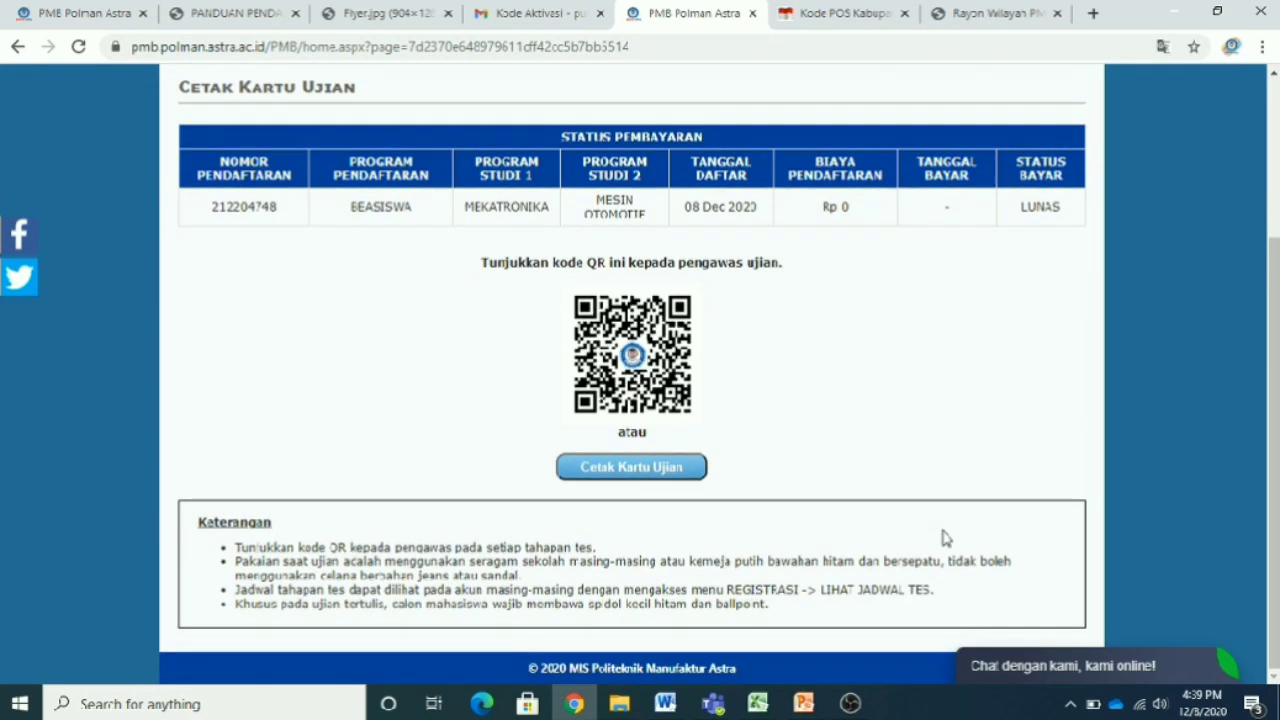
{"action": "scroll", "coordinate": [943, 538], "scroll_direction": "up", "scroll_amount": 3}
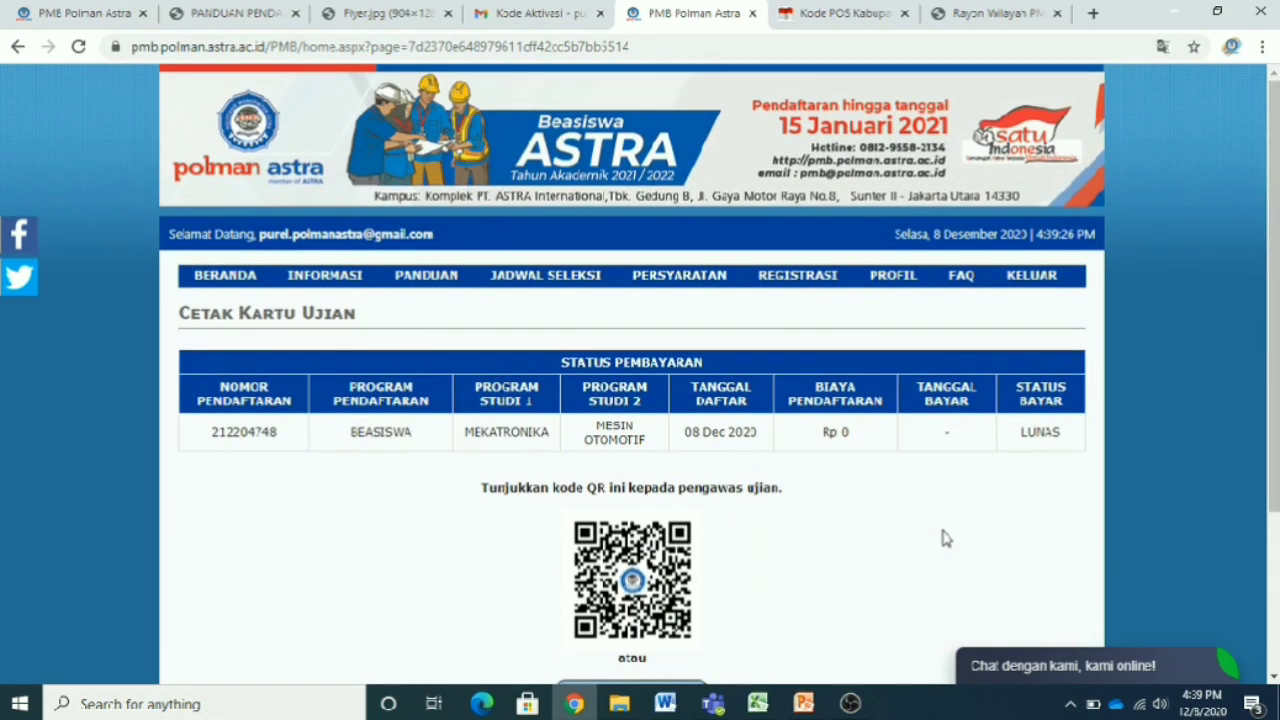
{"action": "scroll", "coordinate": [943, 538], "scroll_direction": "down", "scroll_amount": 3}
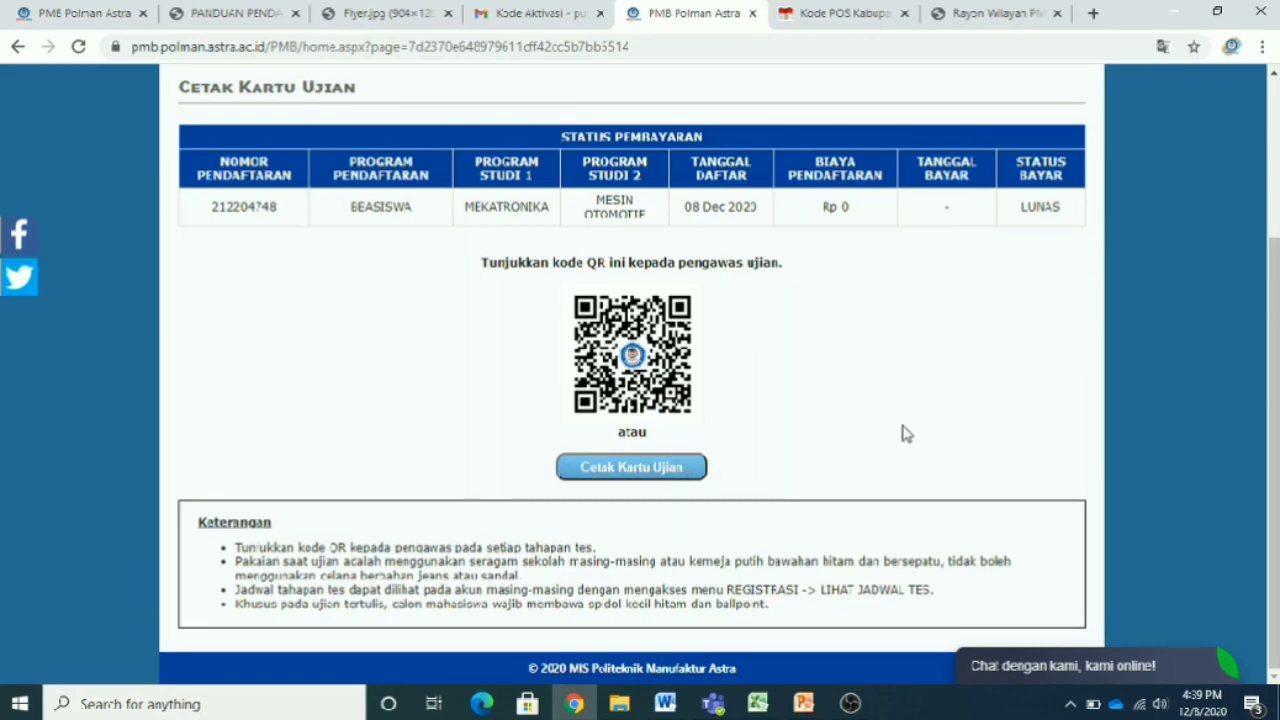
{"action": "scroll", "coordinate": [903, 433], "scroll_direction": "up", "scroll_amount": 2}
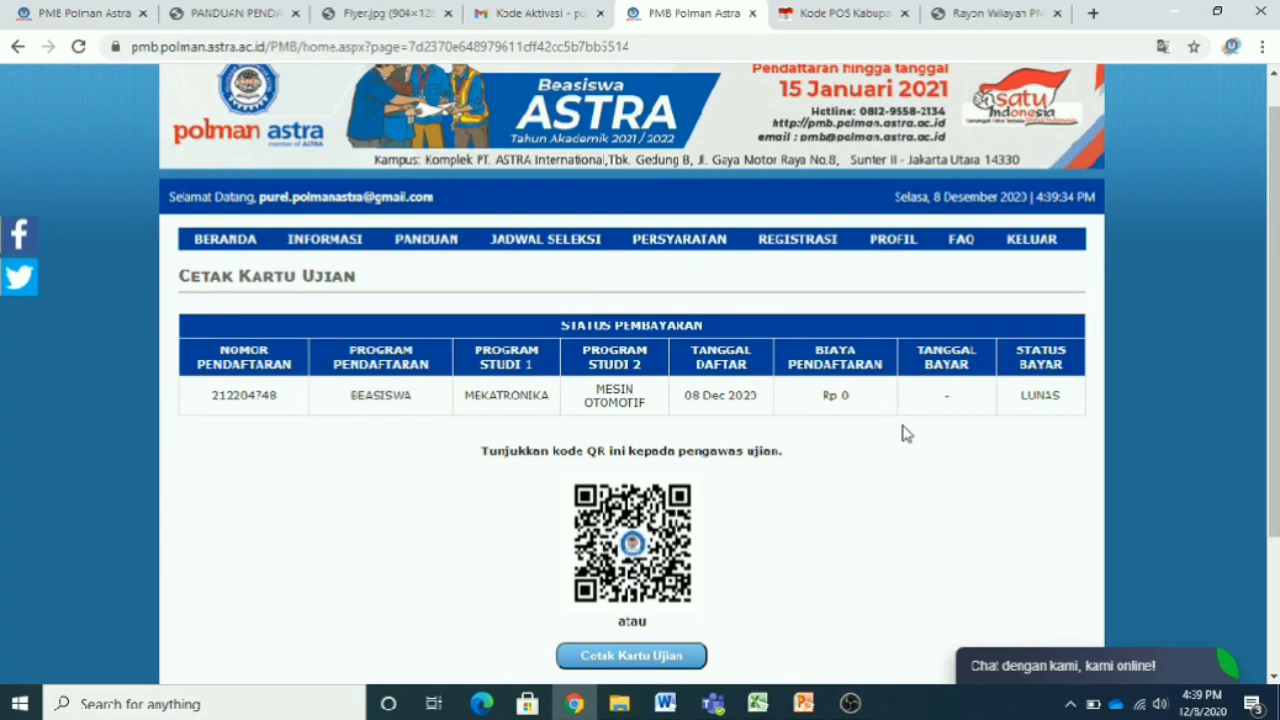